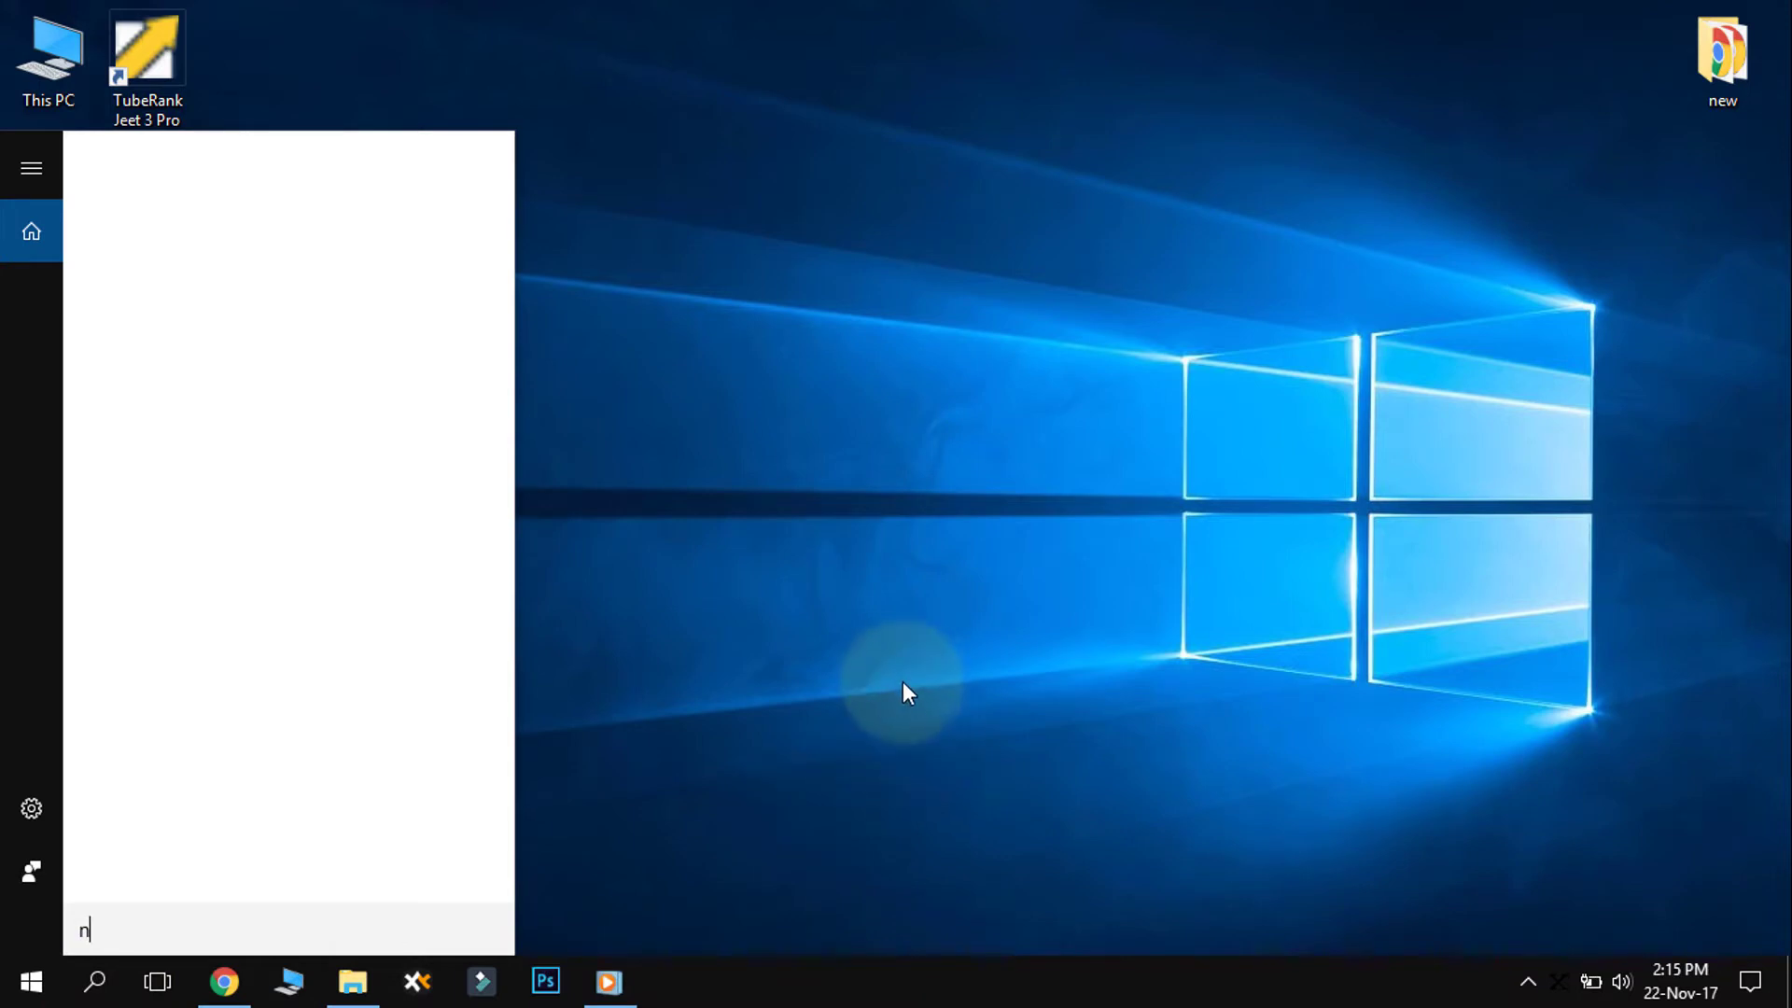
- Launch Notepad from the Start menu search and move its blank window to the top-left
text(o)
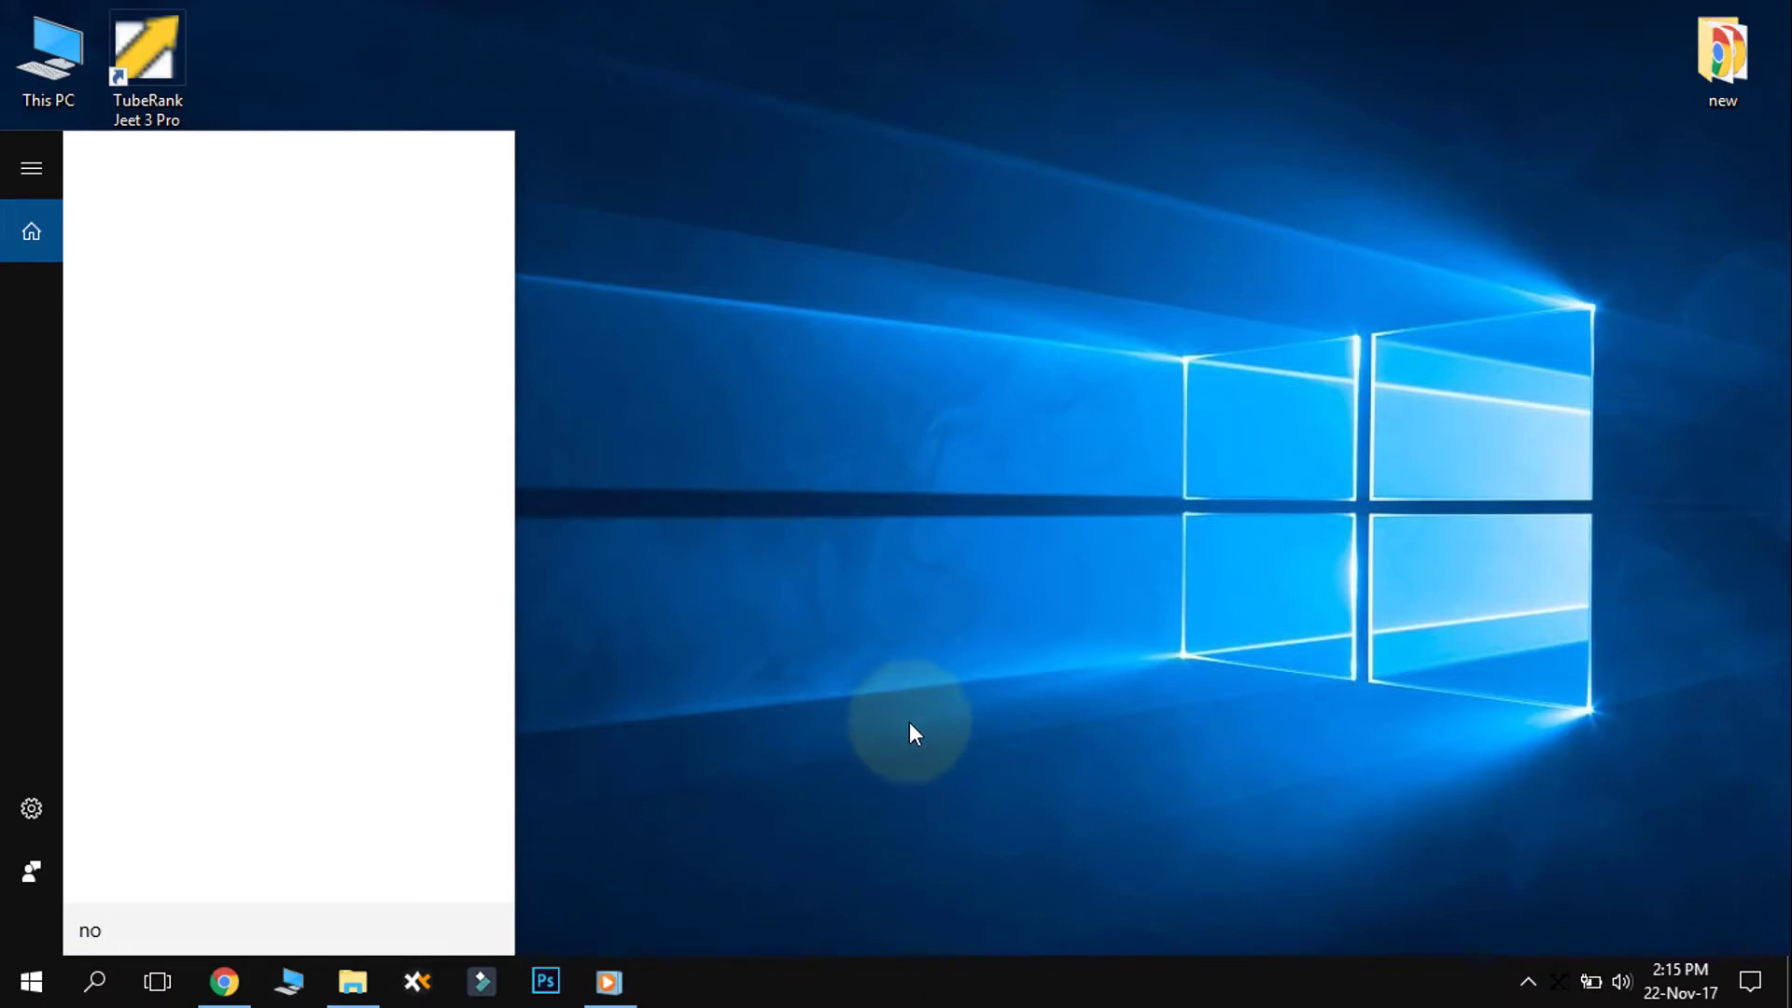
text(tepad)
click(187, 588)
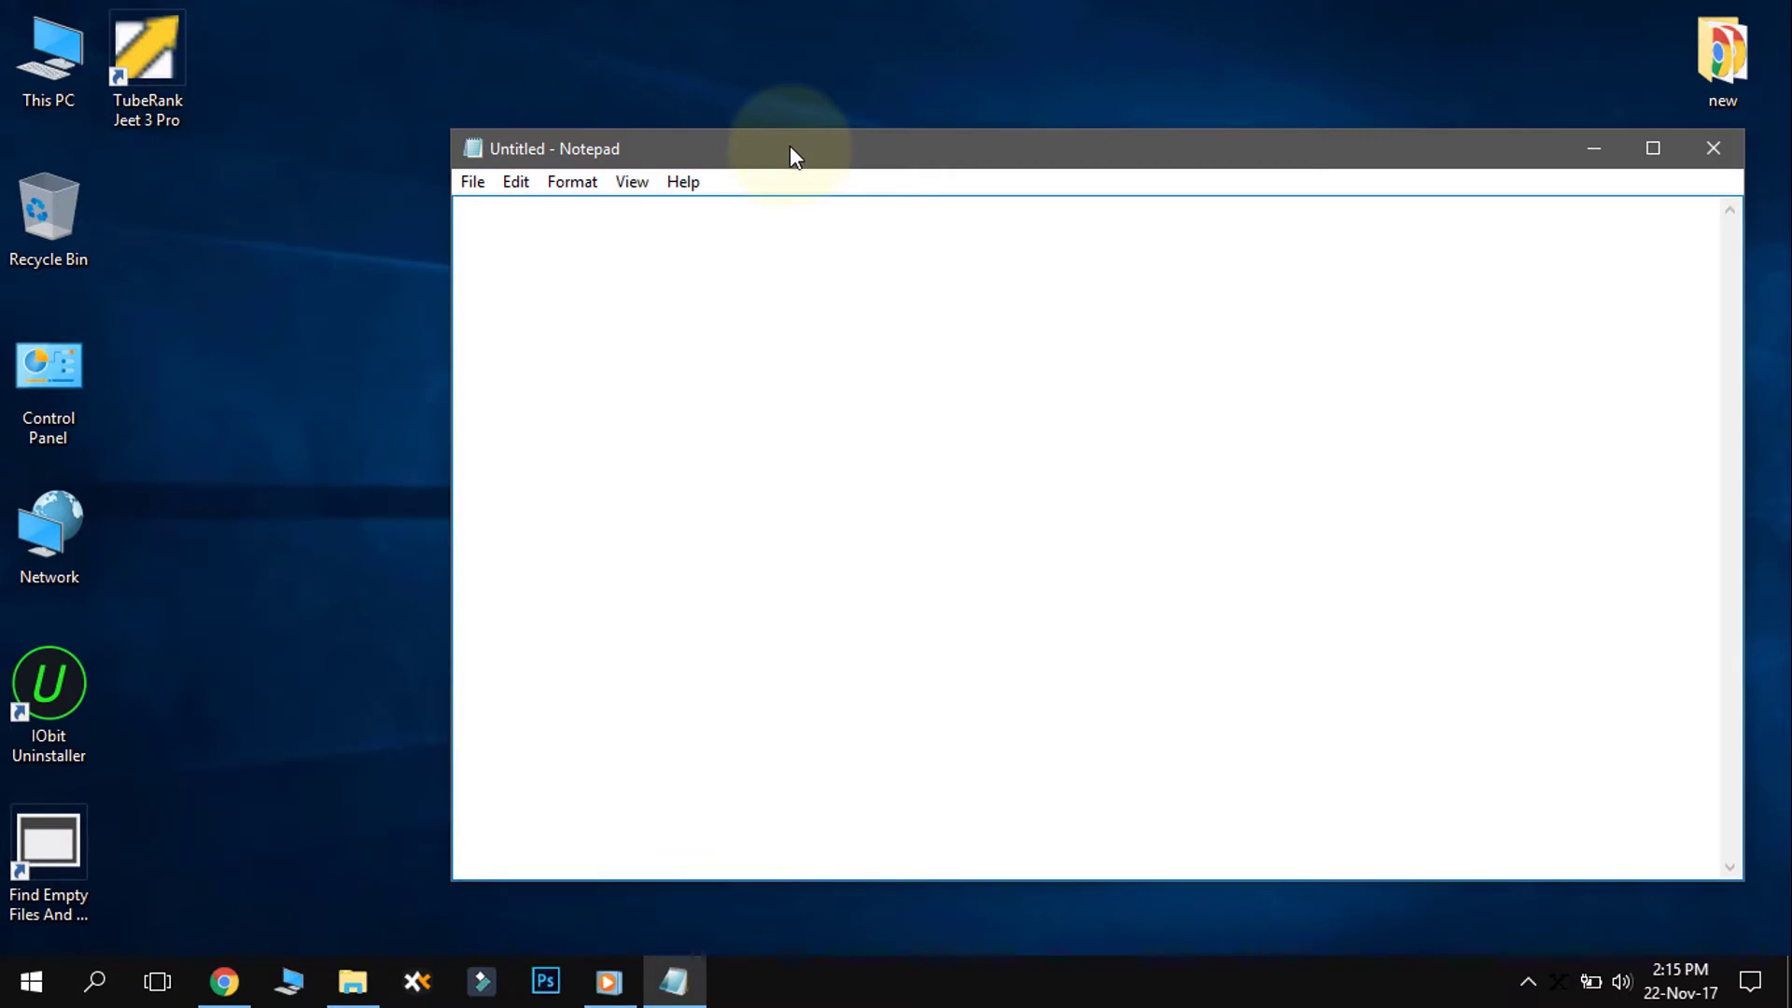
drag(791, 146, 637, 117)
click(687, 248)
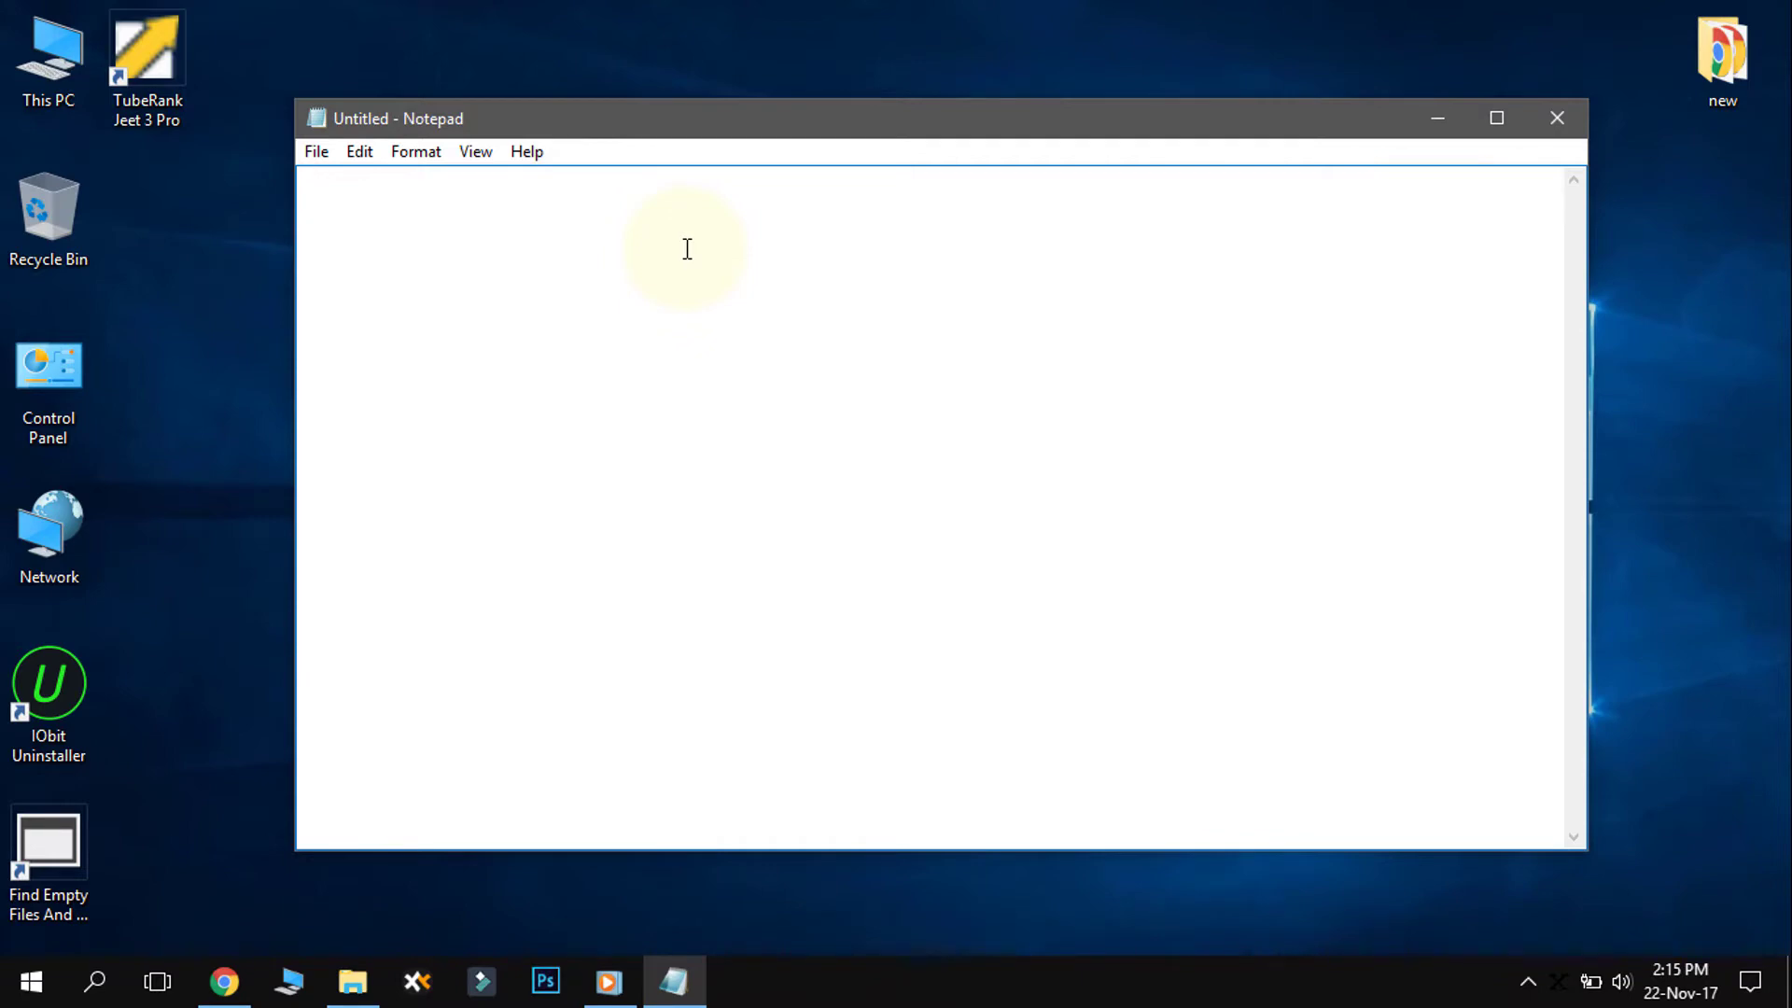
- Write 'Today we want to share how to create free hosting by googiehost.com' in Notepad
text(Today we )
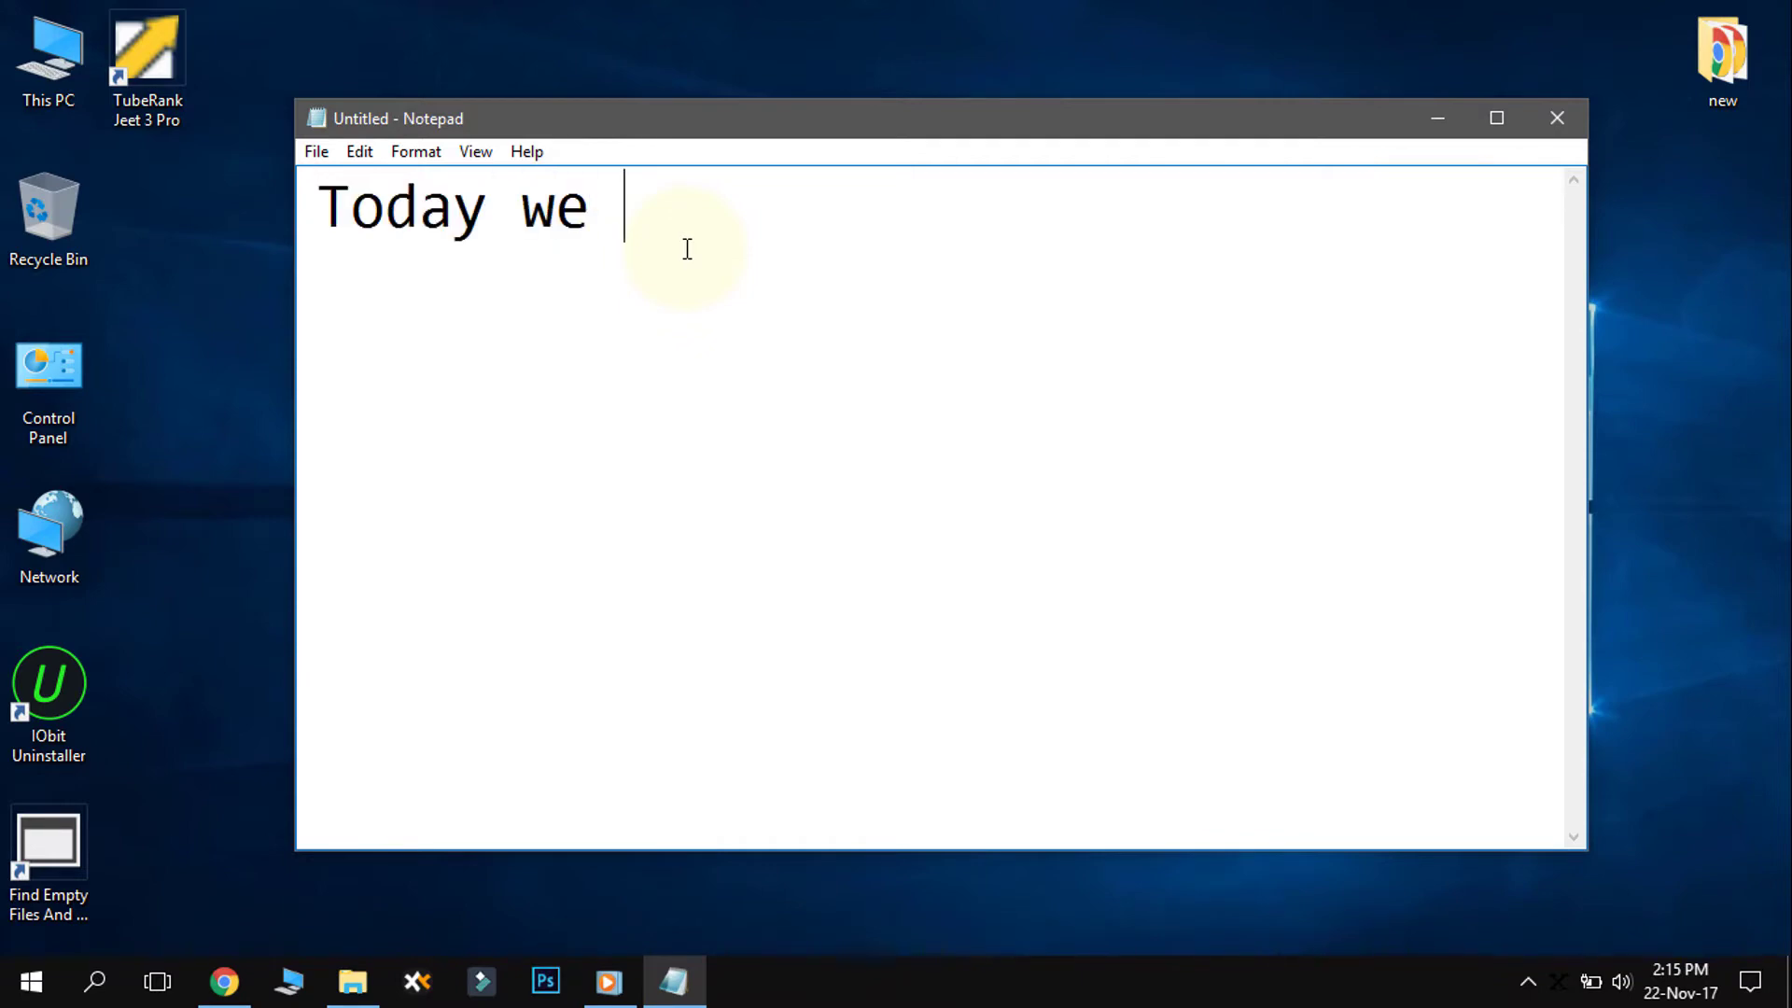
text(want to s)
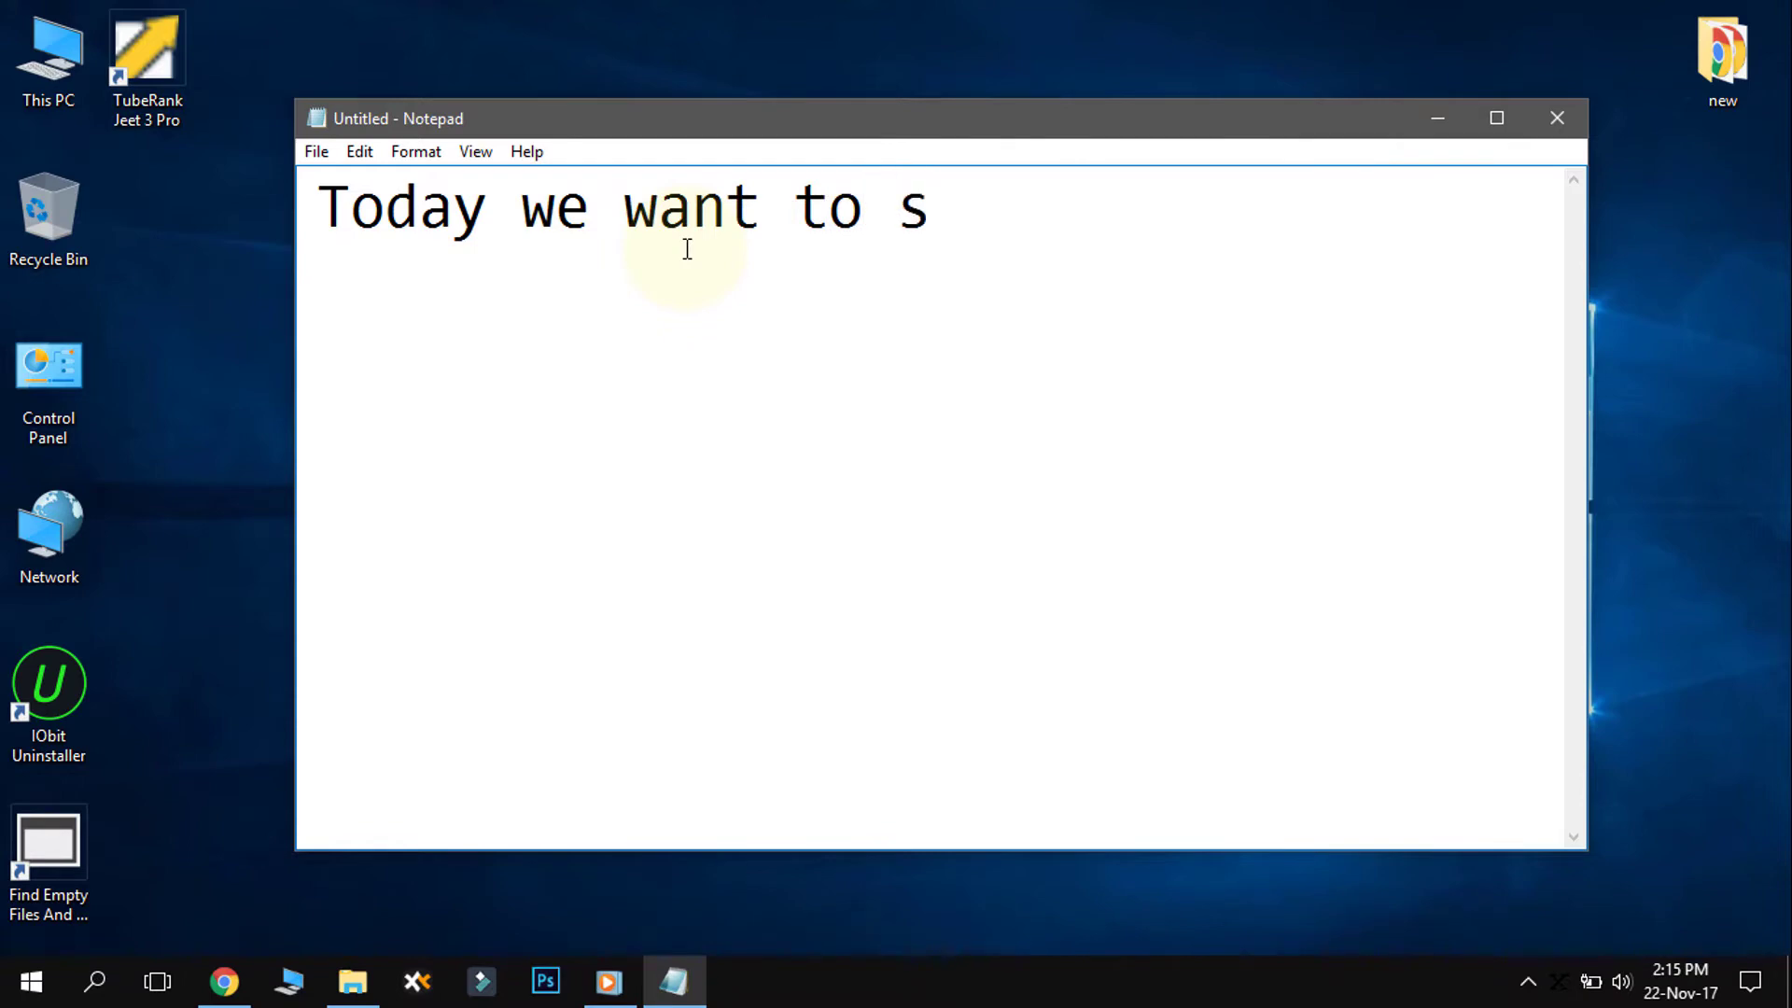
text(hare ho)
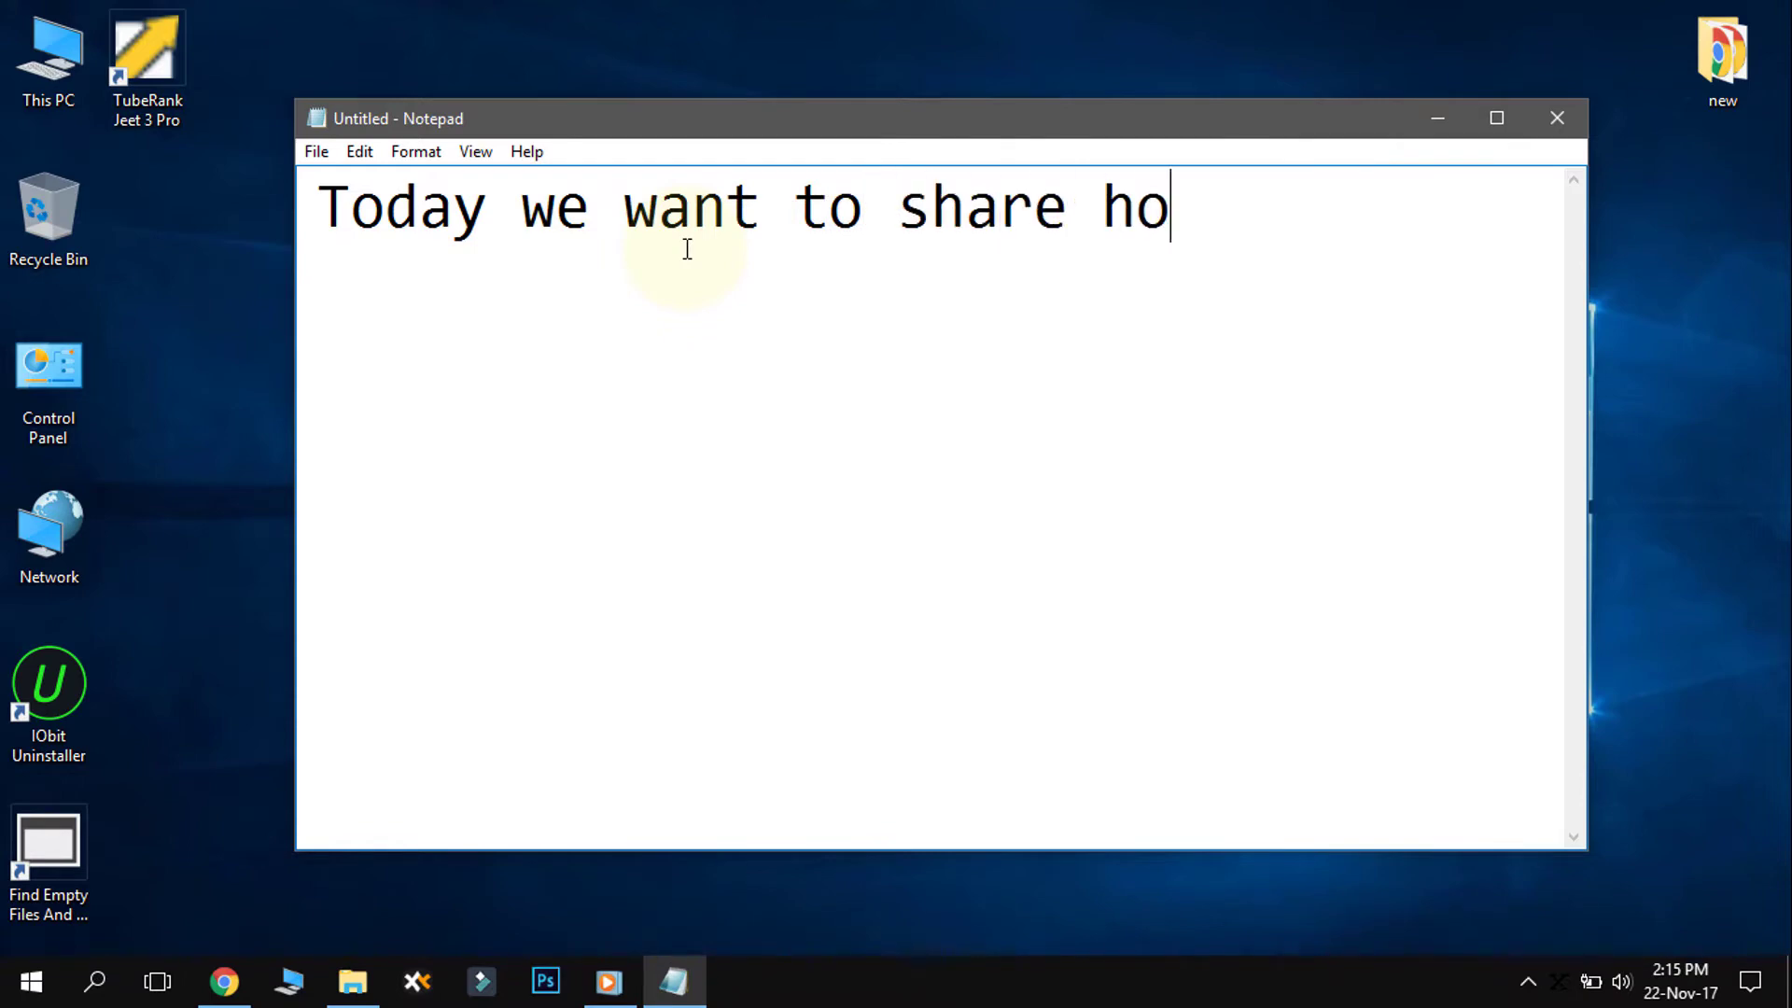
text(w to c)
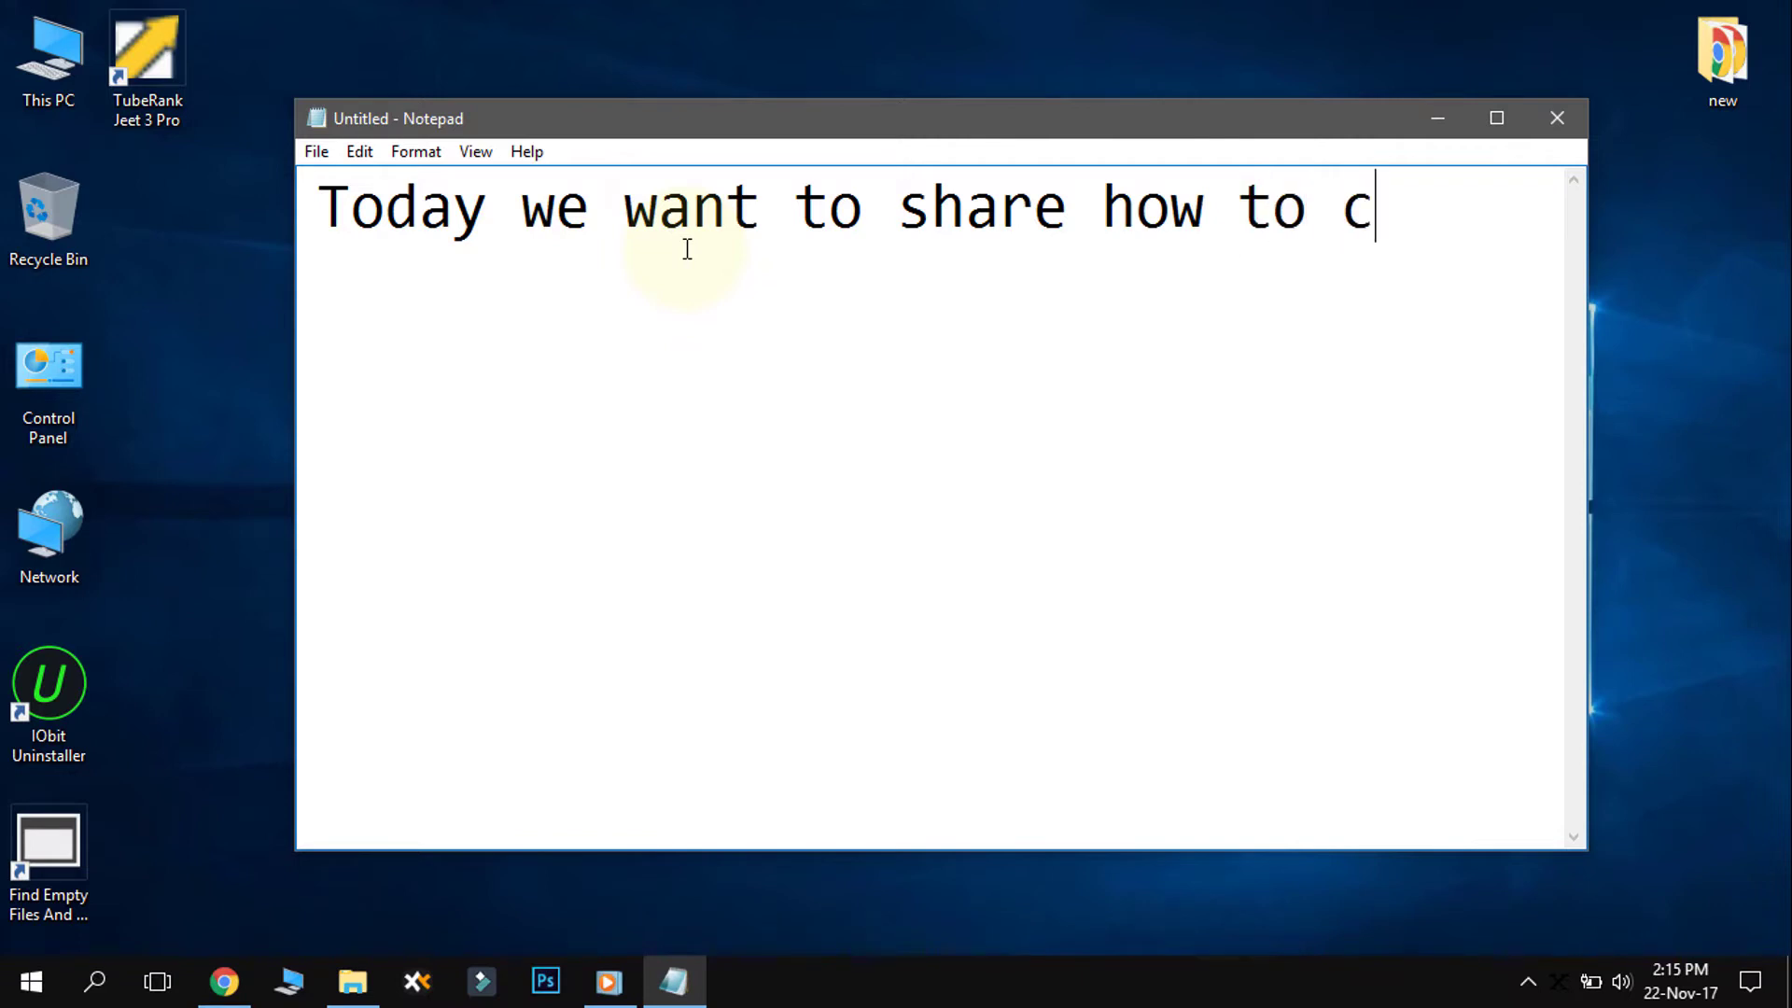
text(reate)
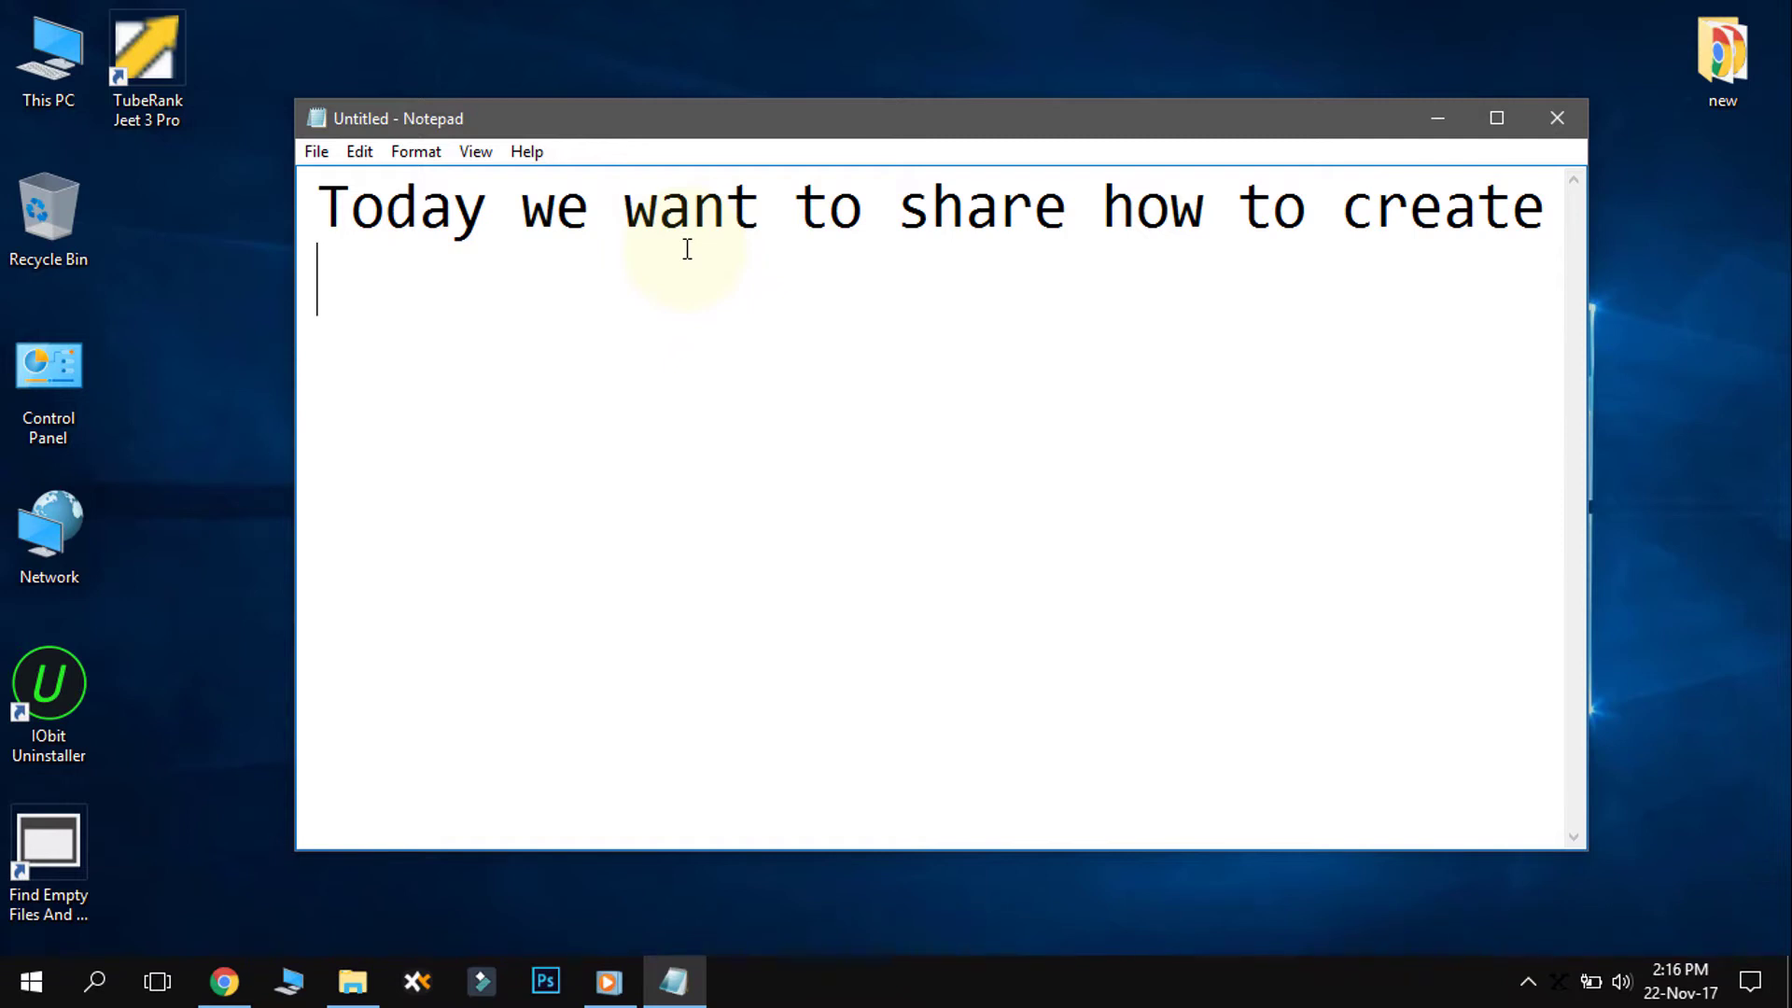
text(free)
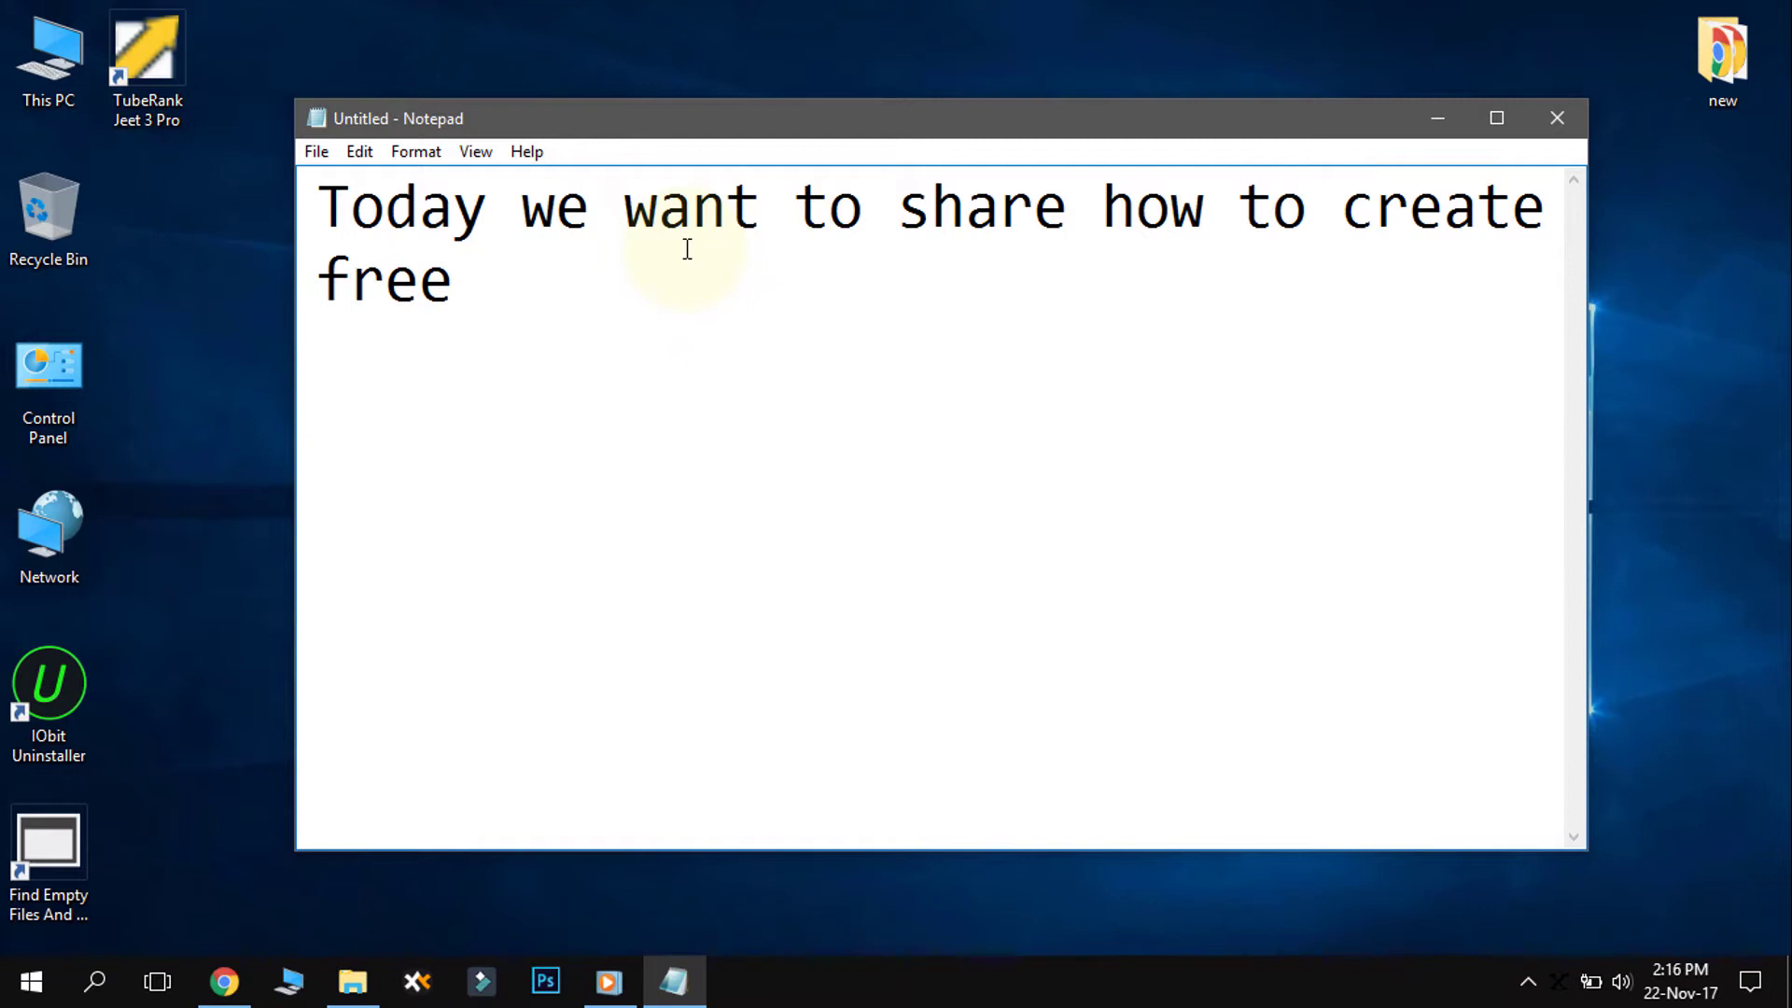
text( hosting)
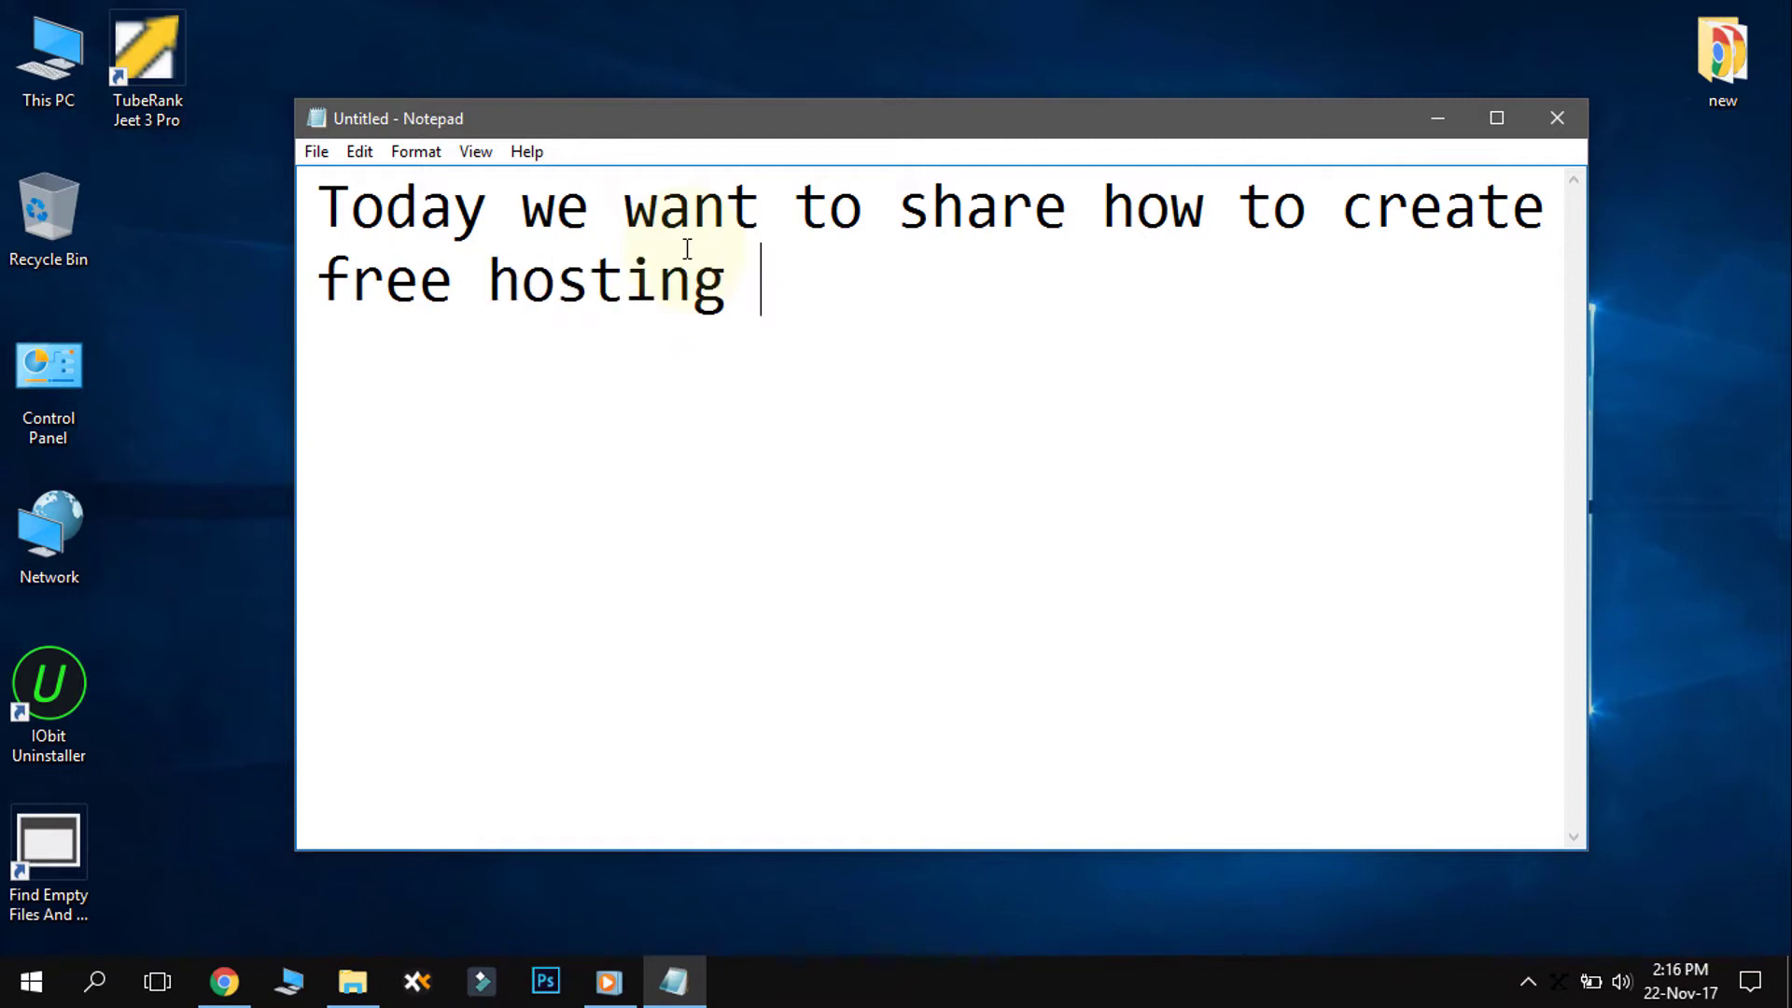
text( by)
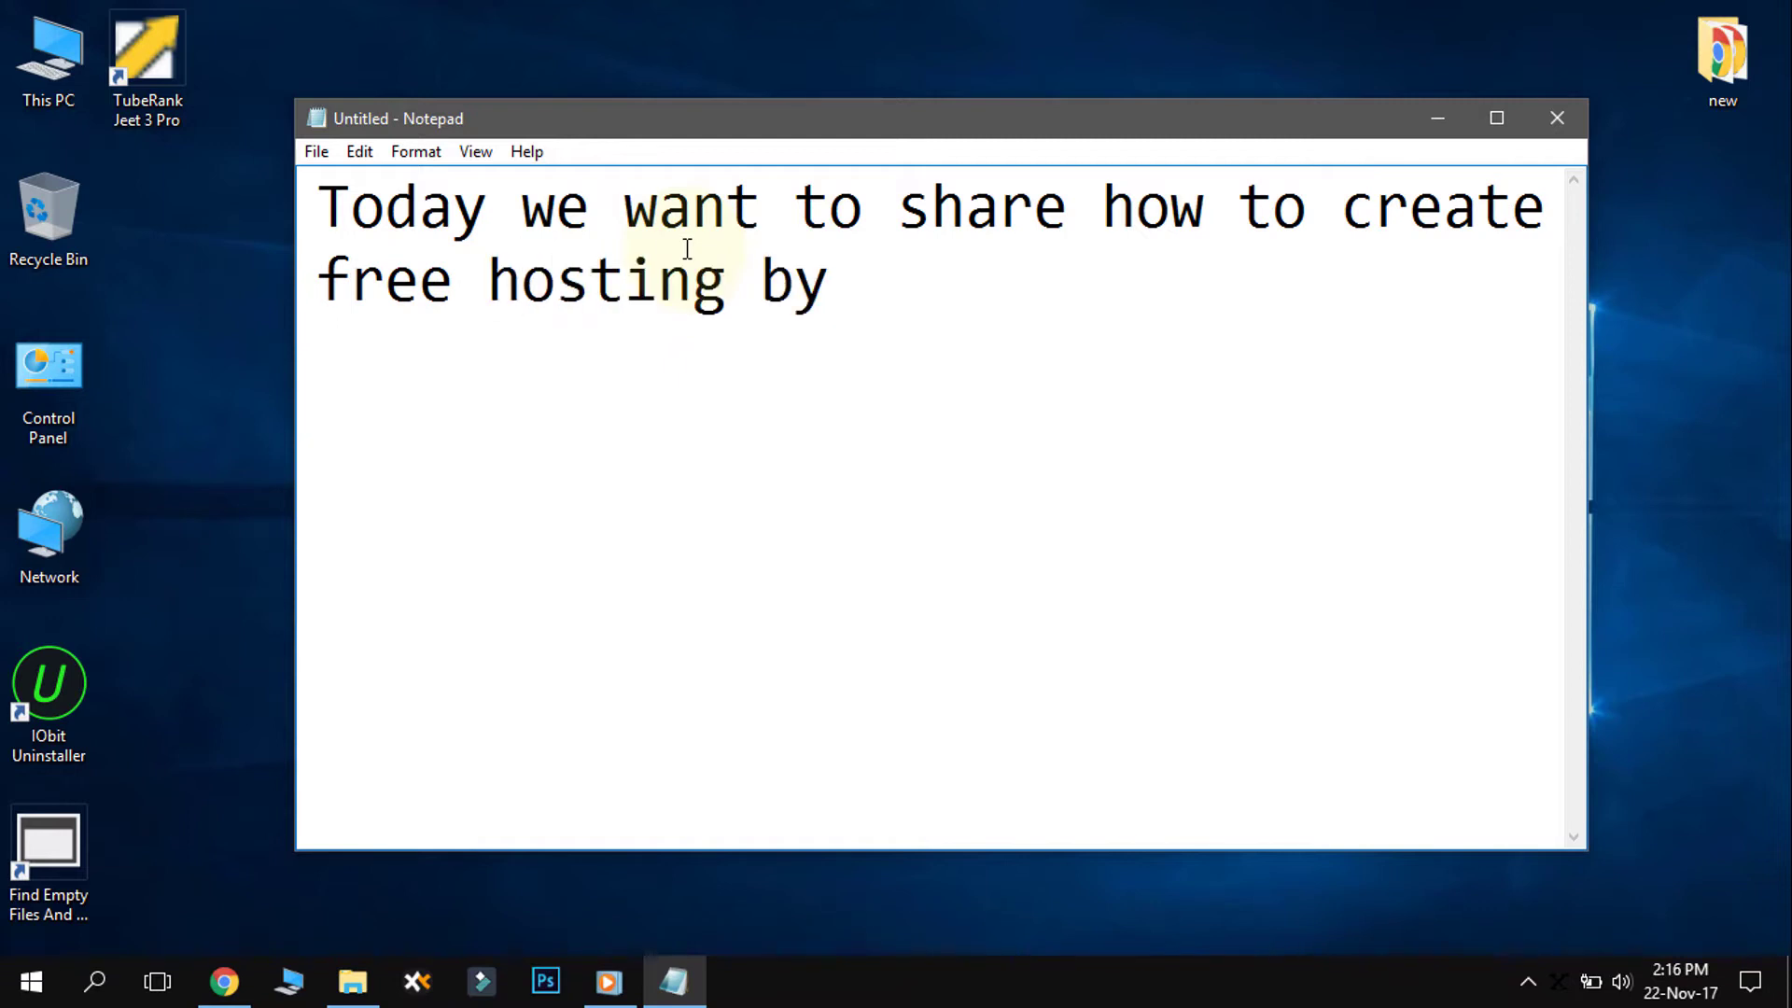
text( goo)
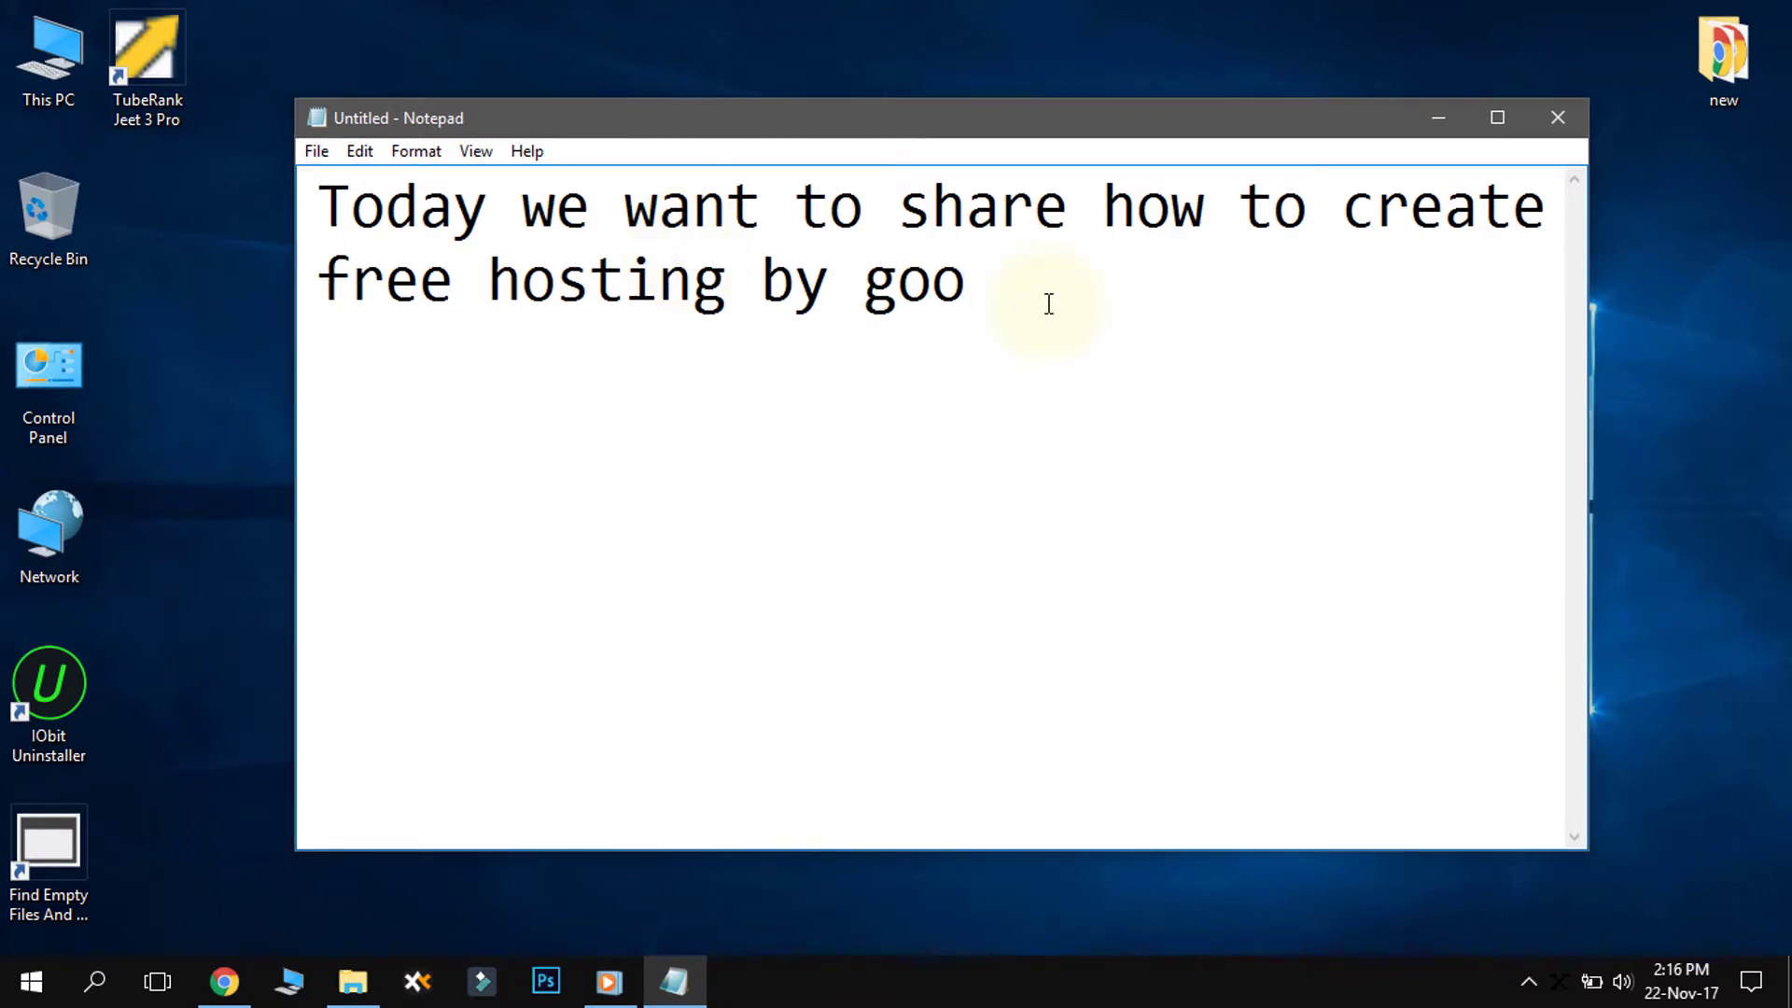
text(giehos)
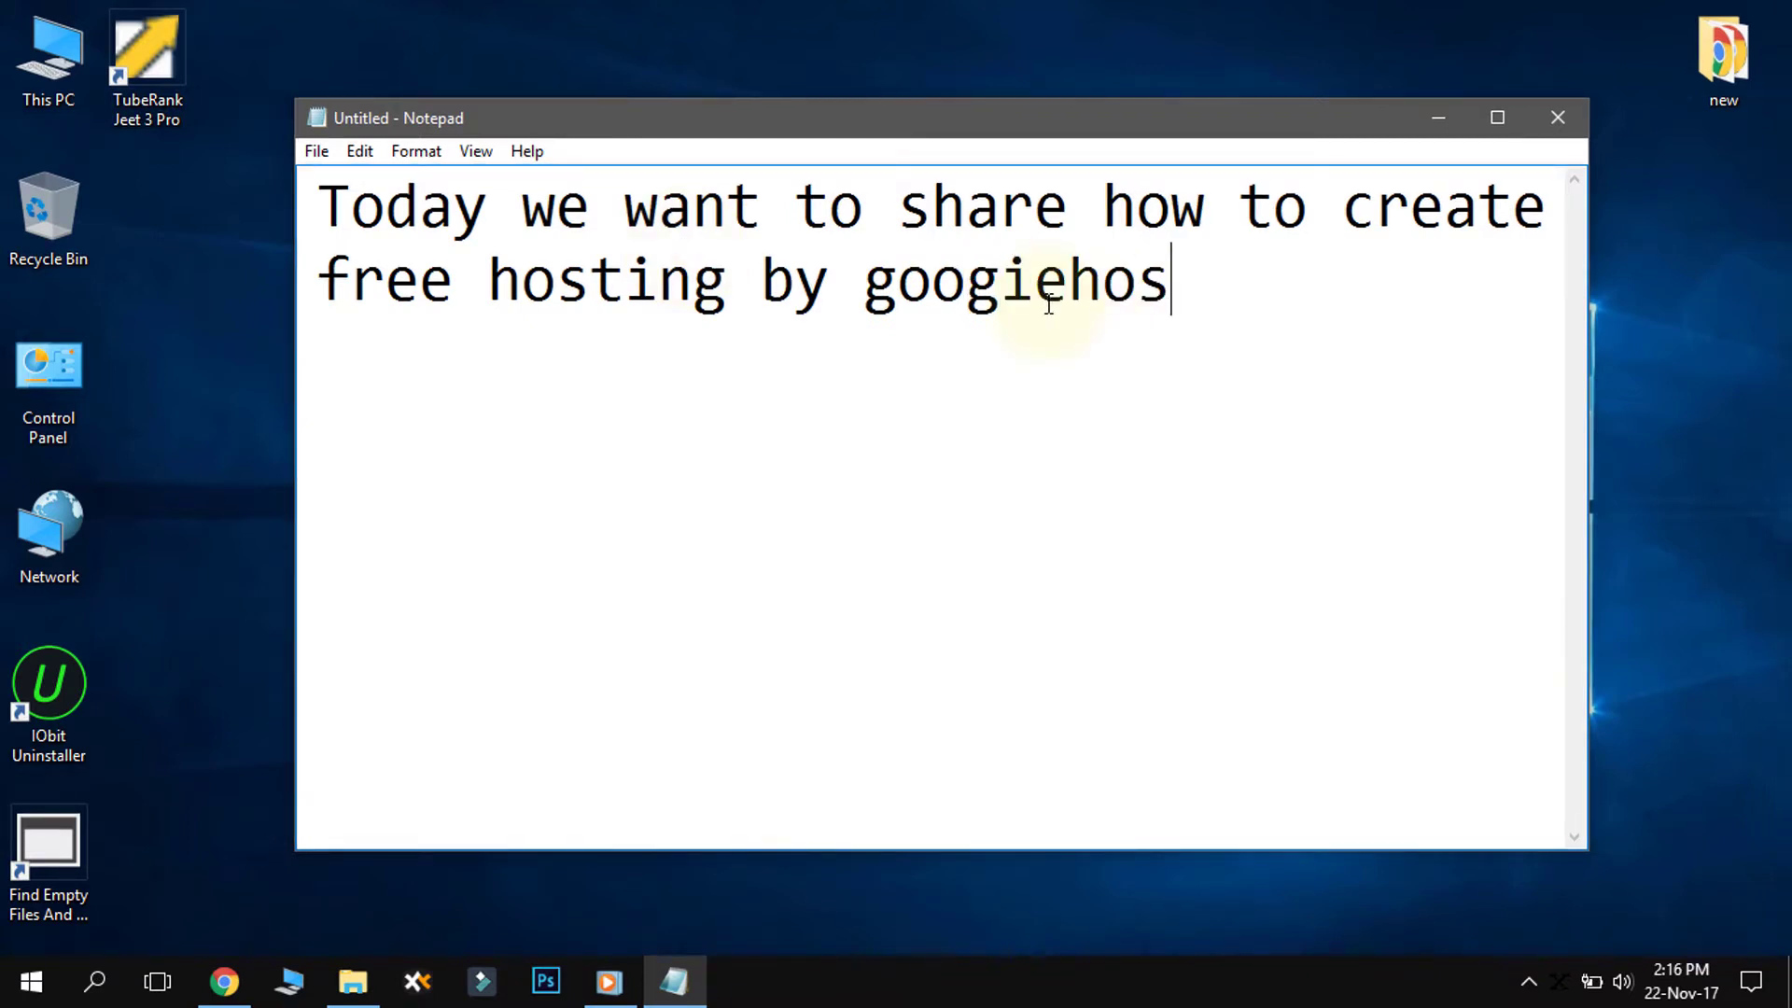
text(t.com)
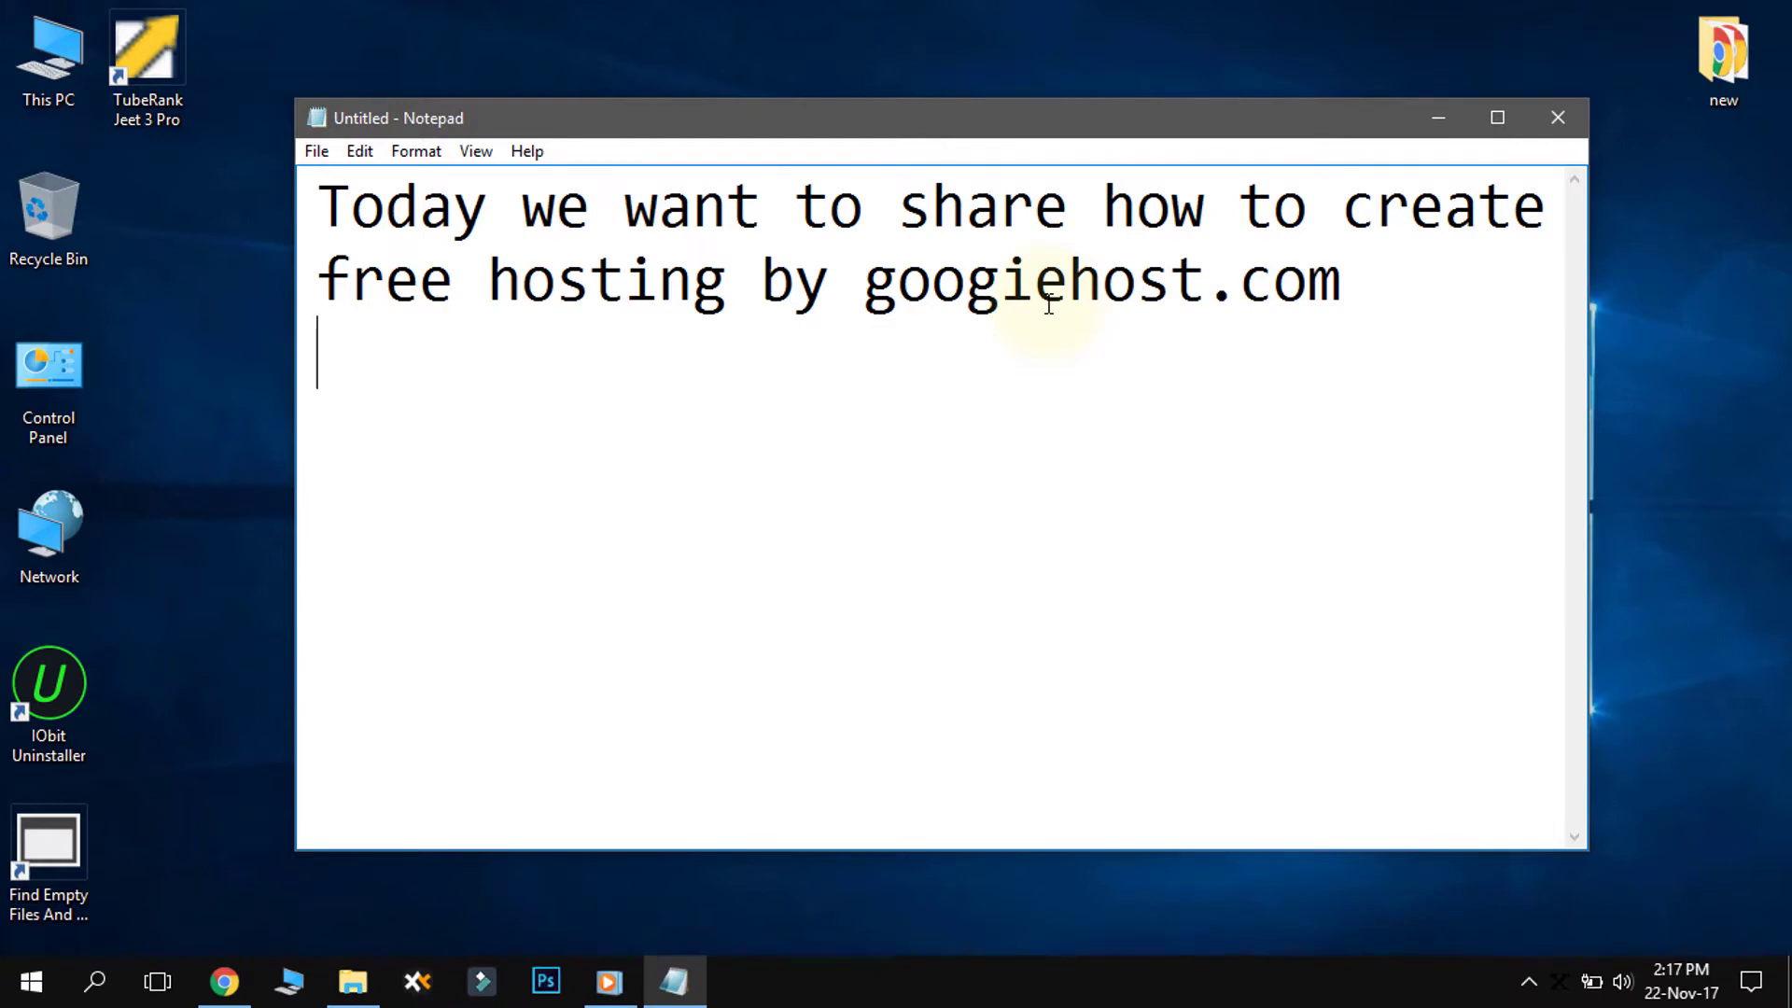
- Add 'This is best free host. So Let's Start' and switch to Chrome on googiehost.com
text(This )
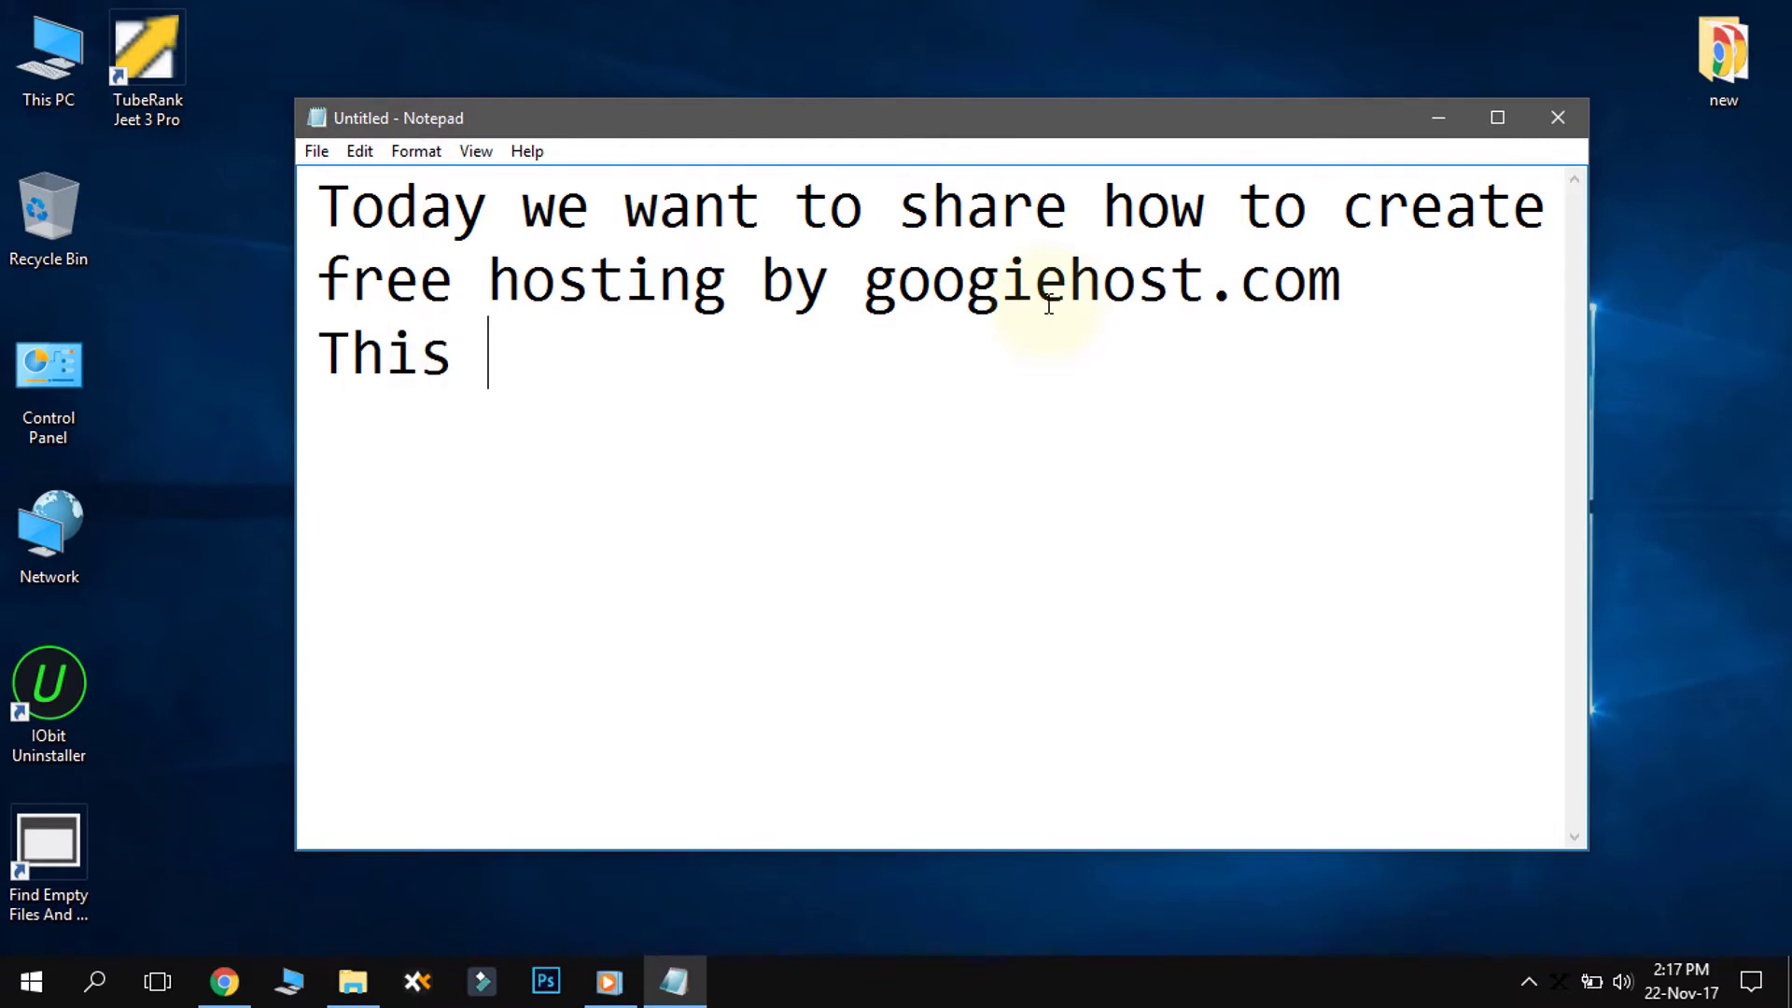
text(is best free )
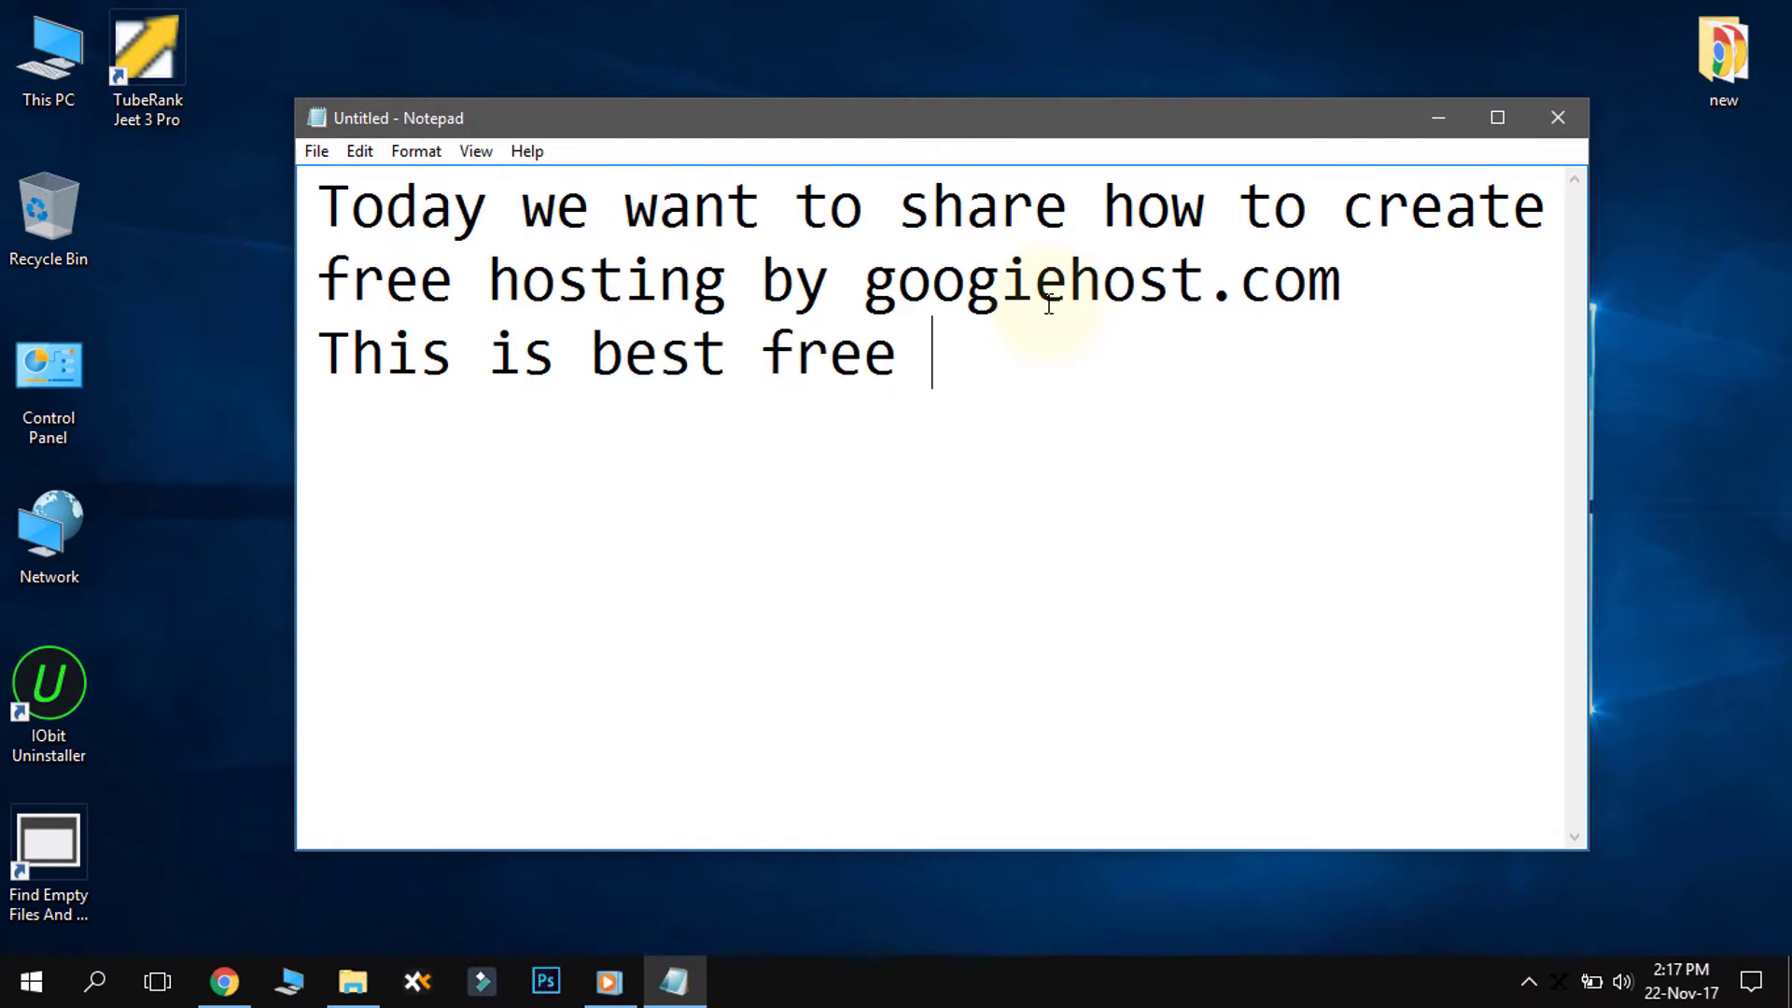
text(host. )
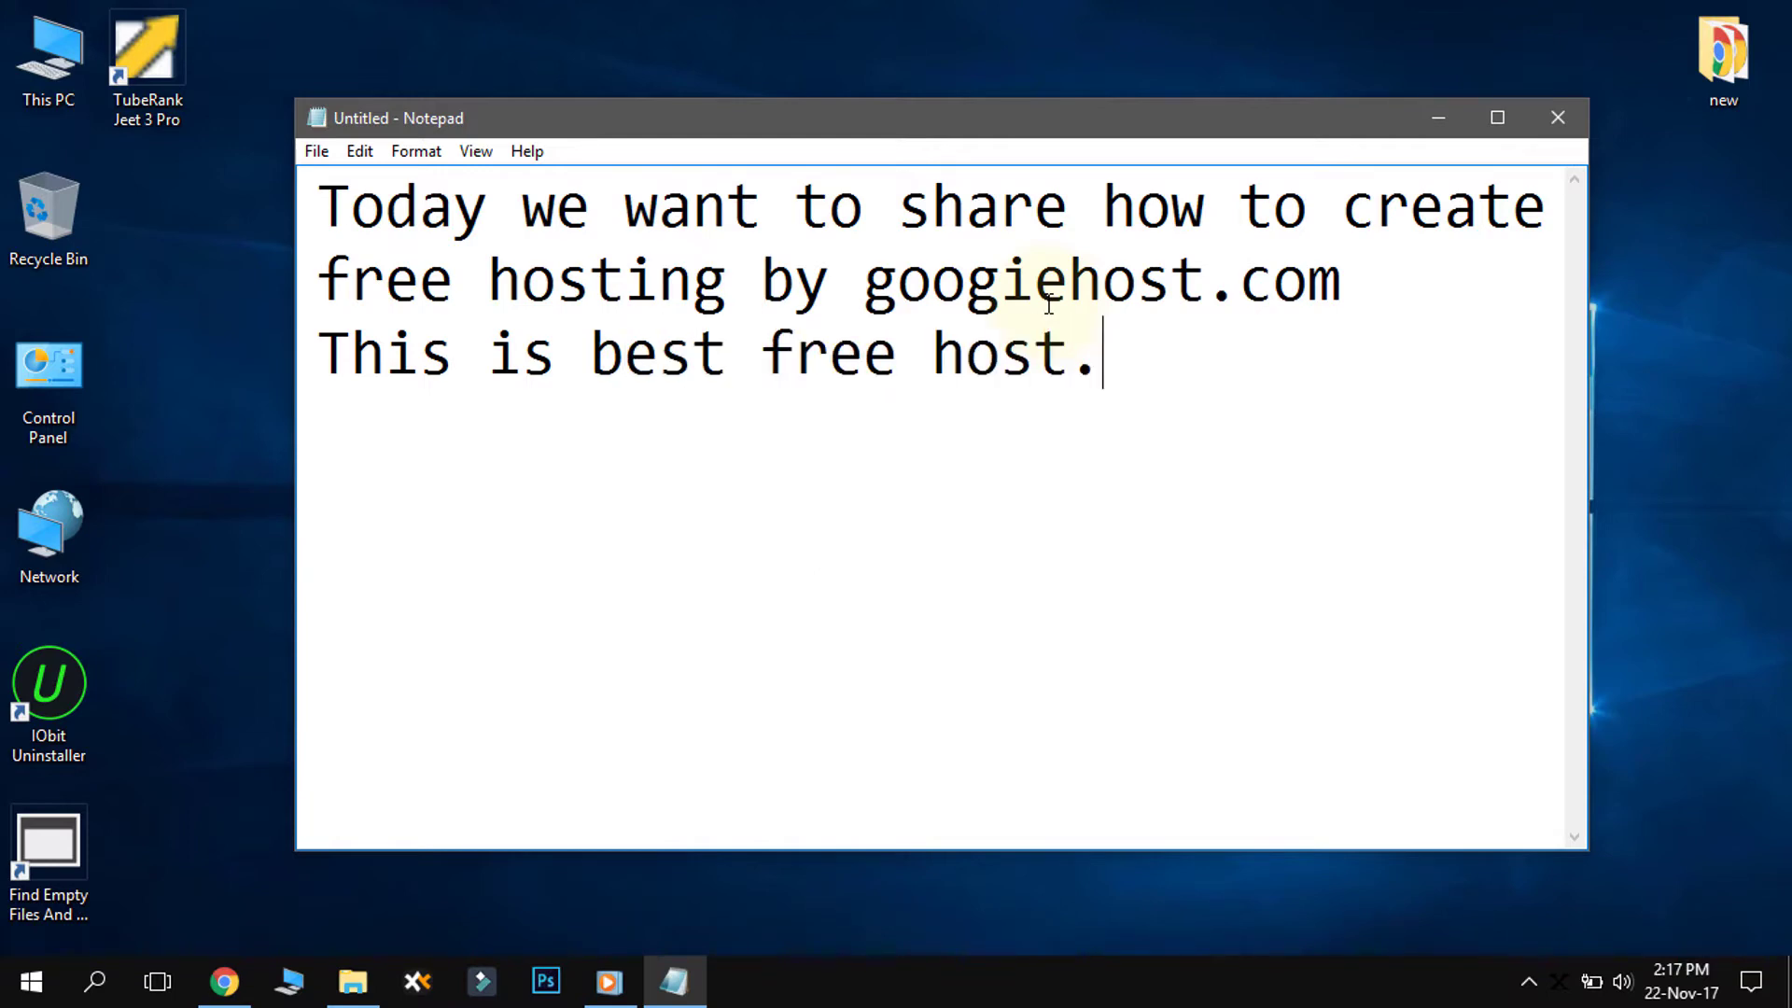
text(So Le)
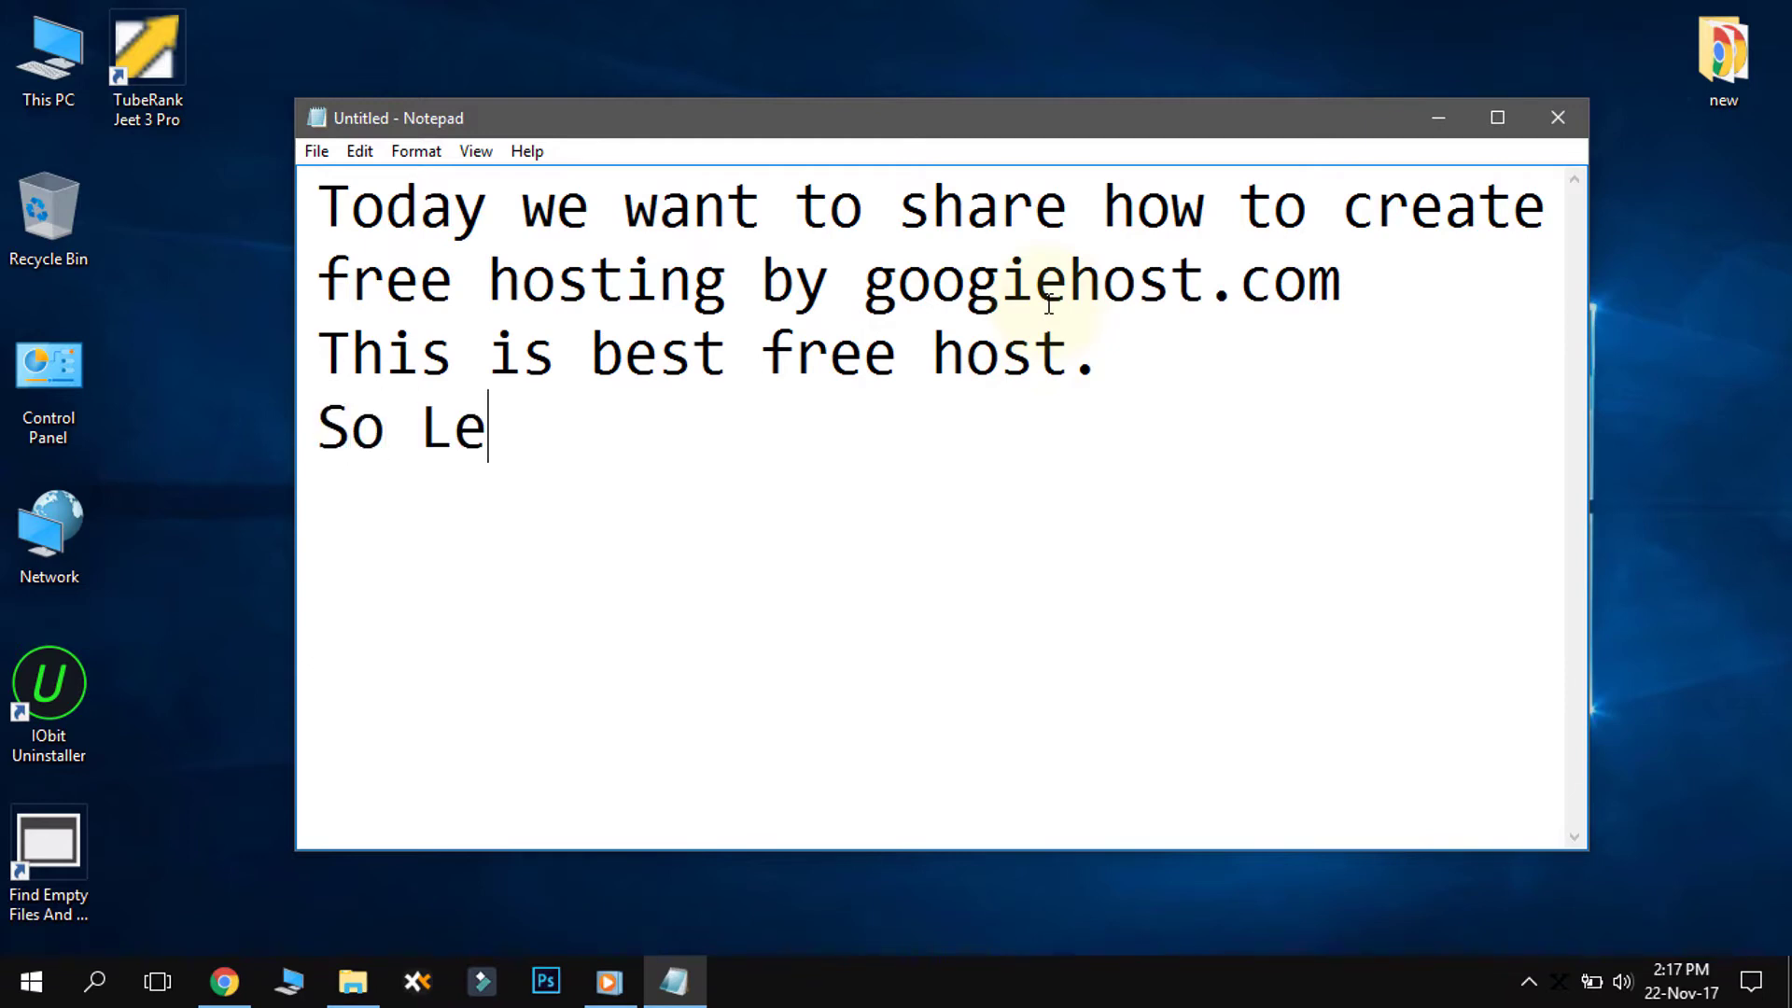
text(ts)
key(BackSpace)
text('s Start.)
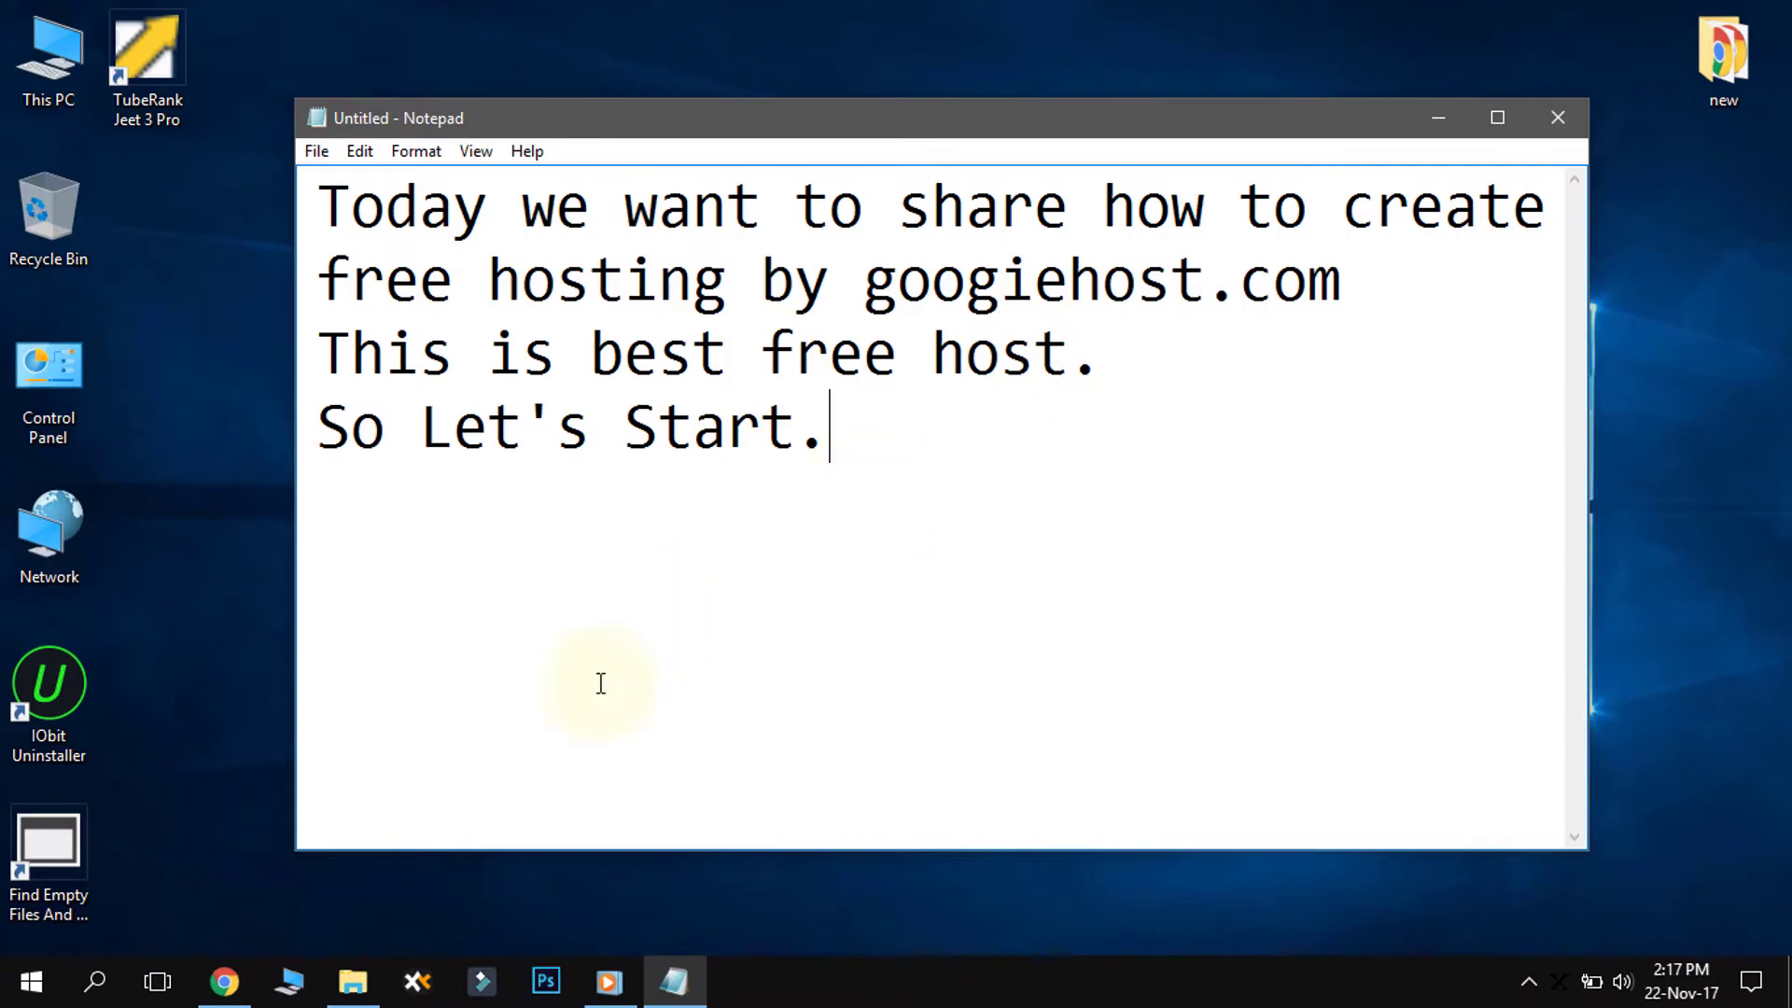
click(223, 979)
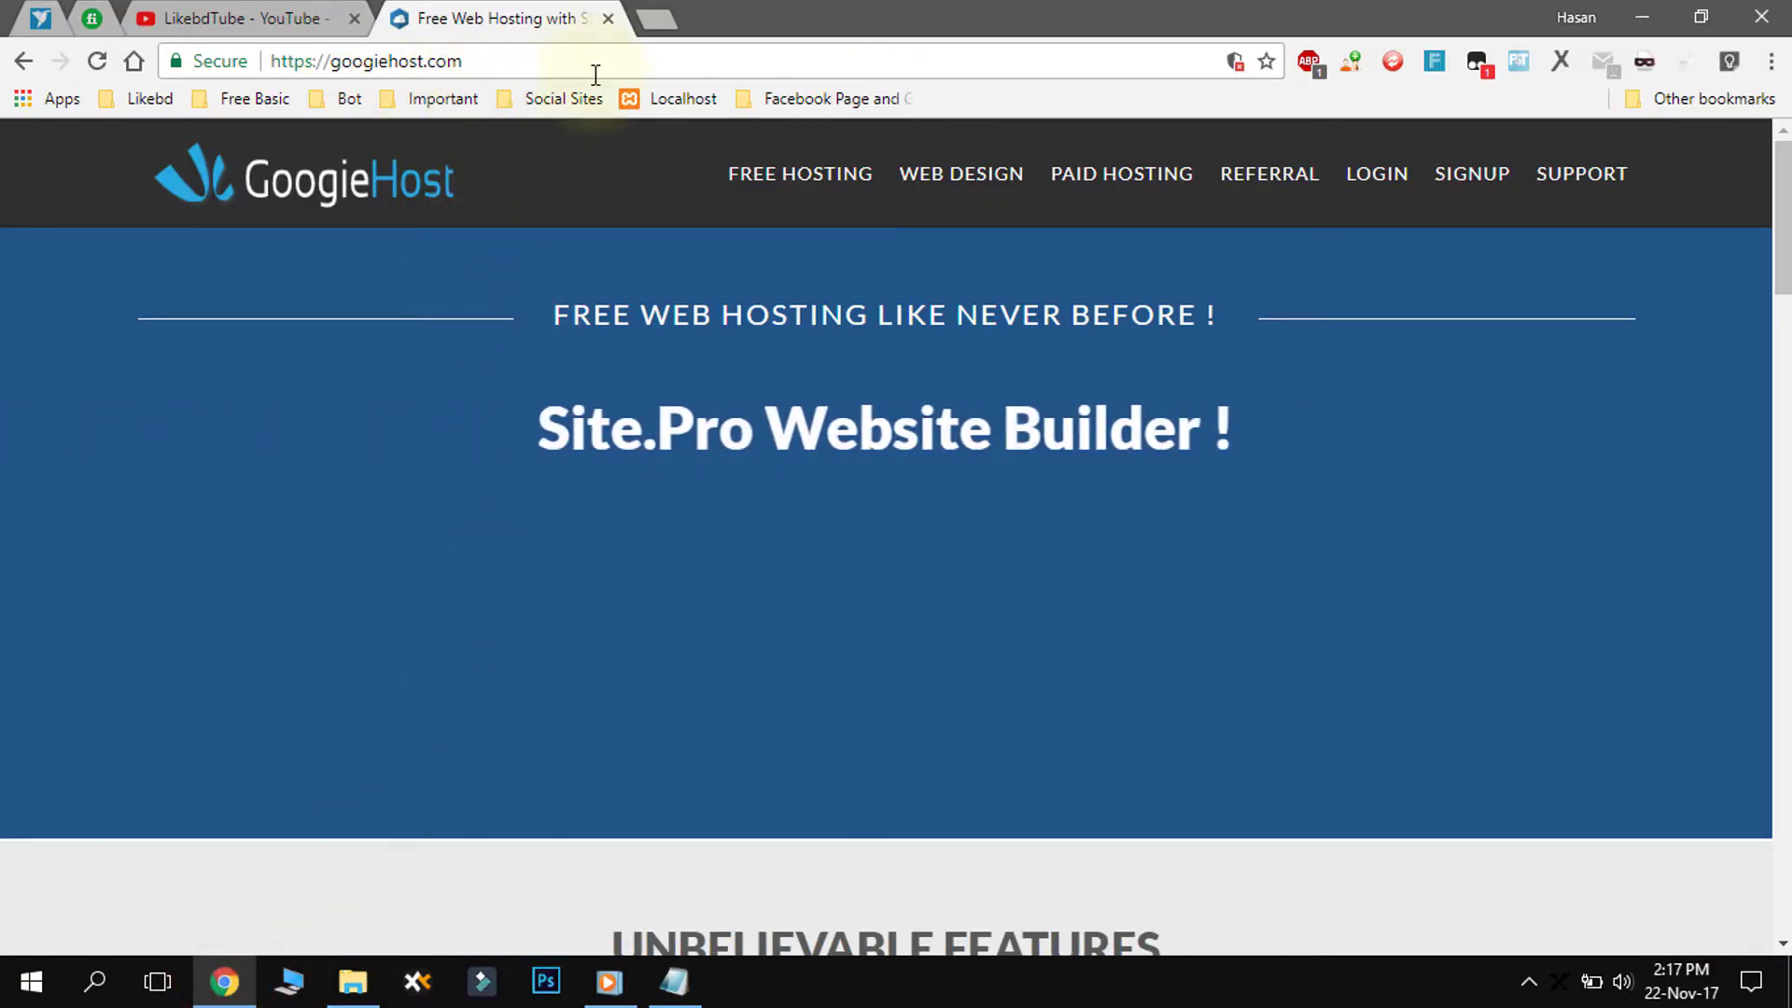
- Go from the GoogieHost home page to the FREE HOSTING page (freehosting.html)
click(532, 60)
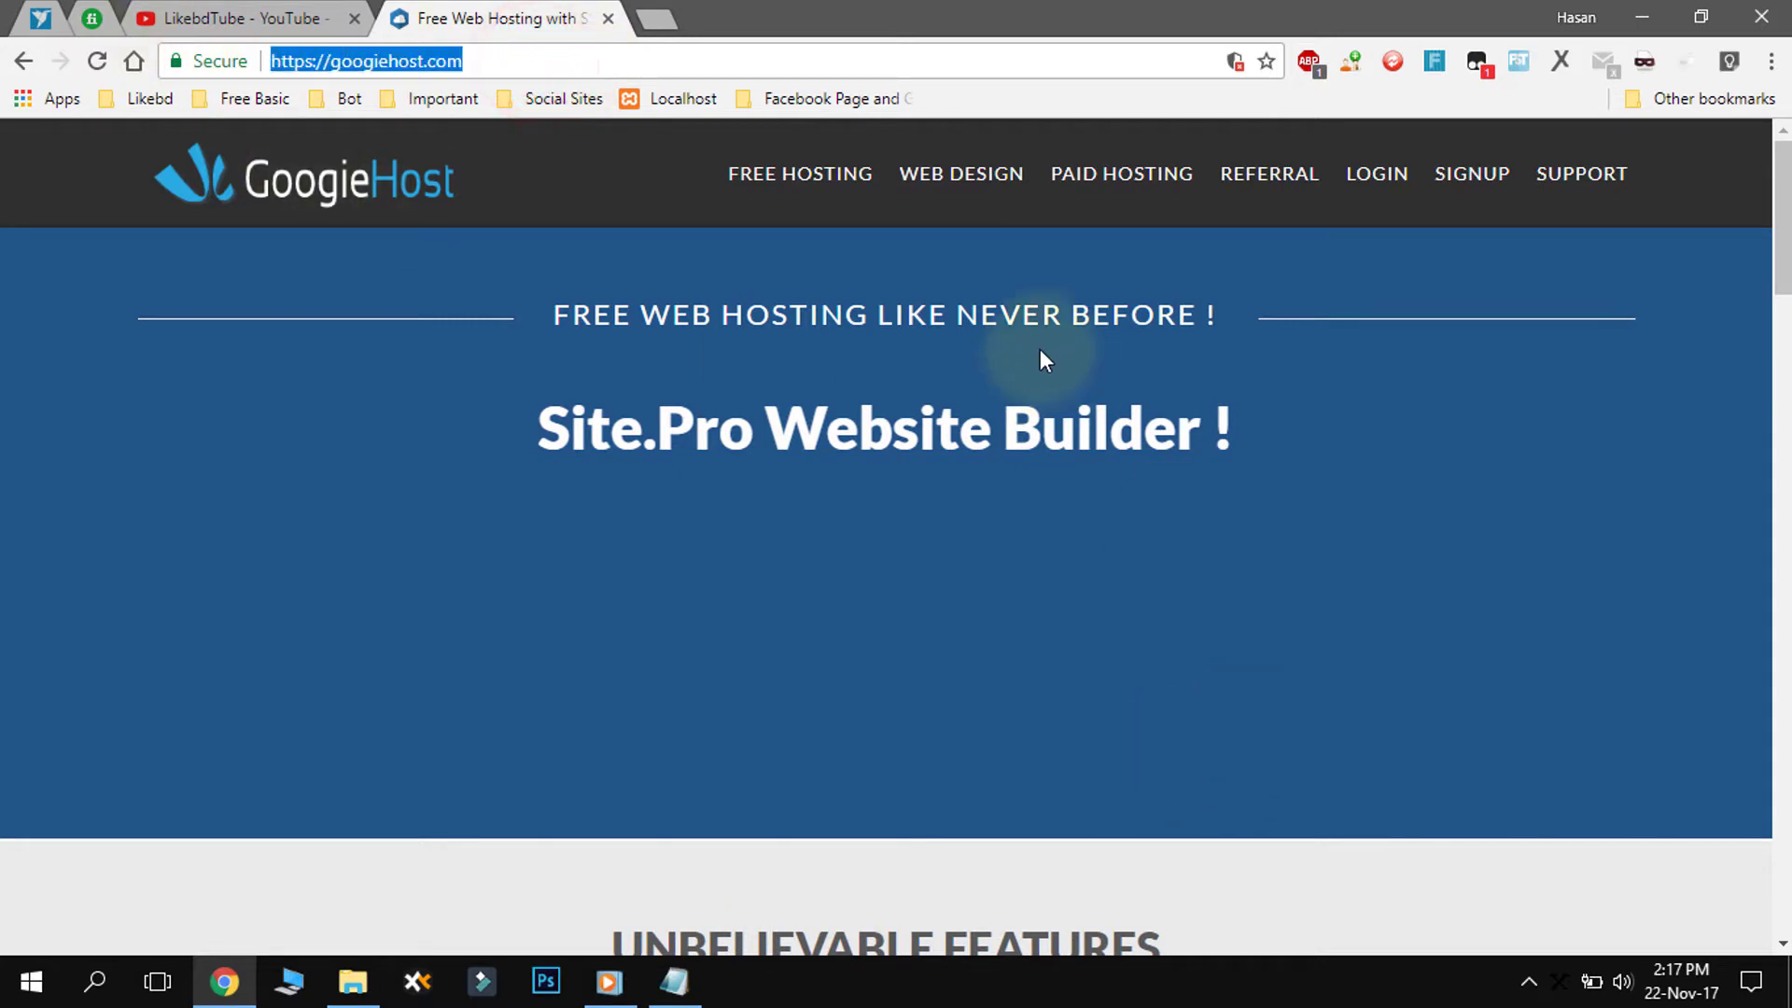
click(795, 185)
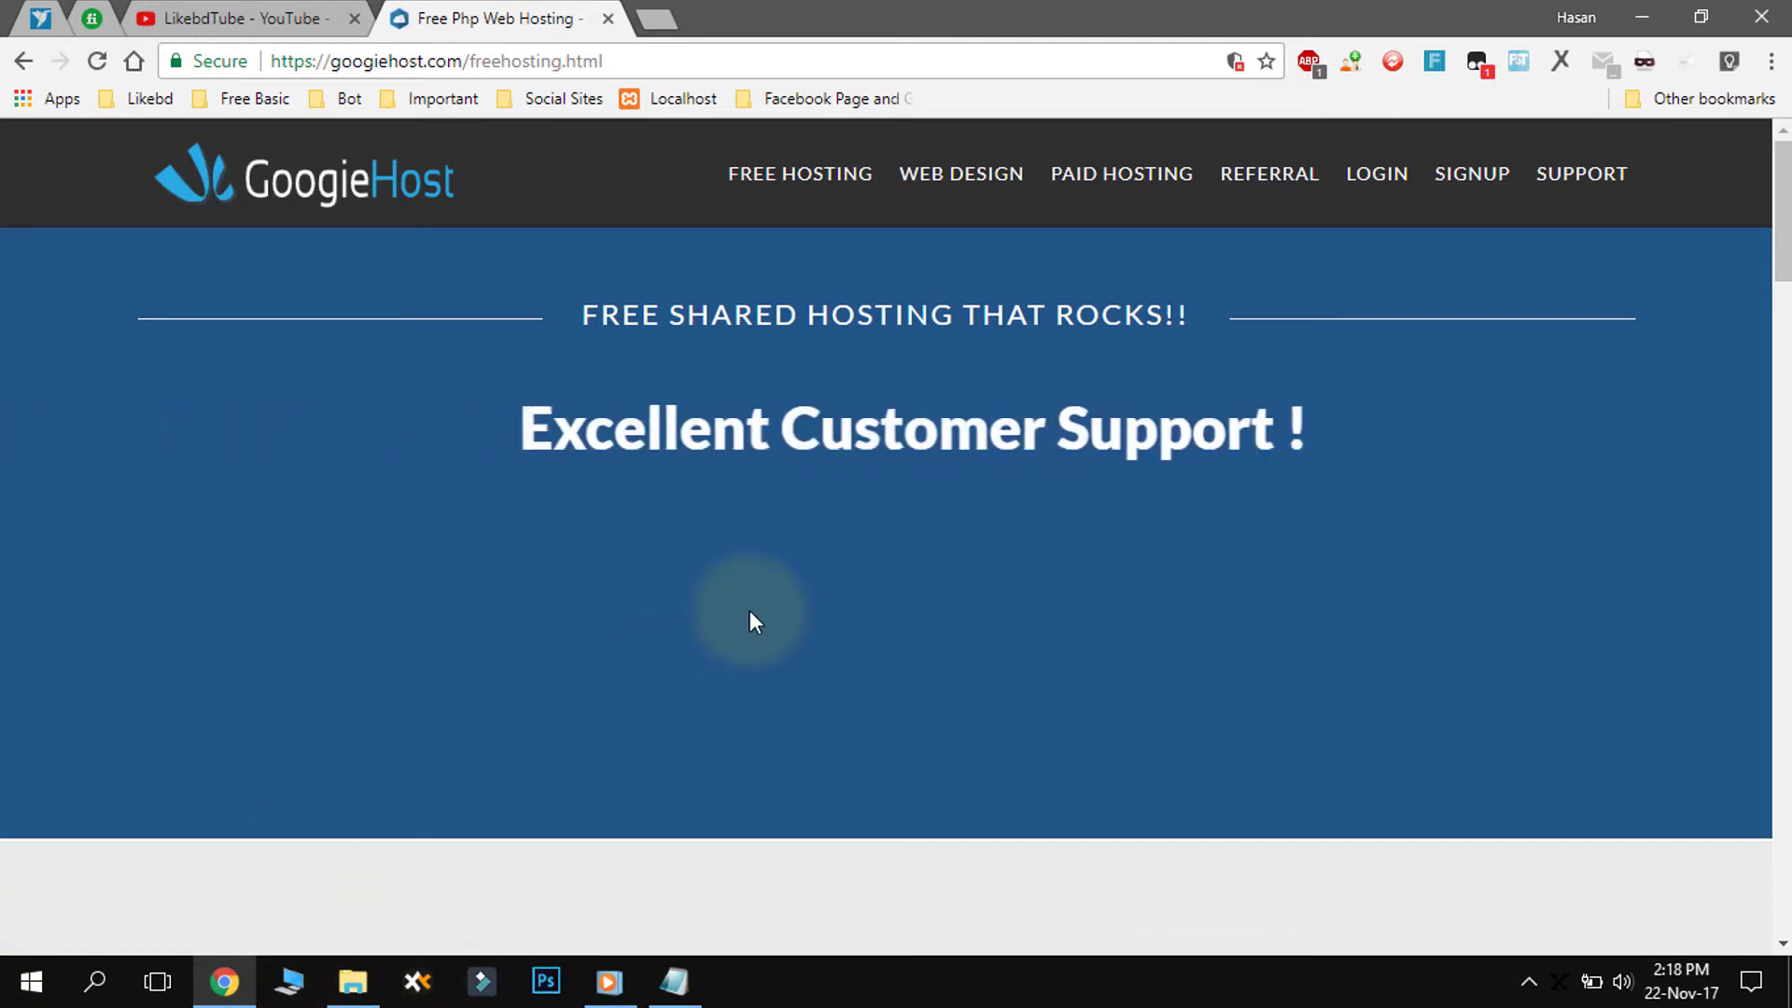
scroll(751, 578, down, 5)
scroll(852, 556, down, 3)
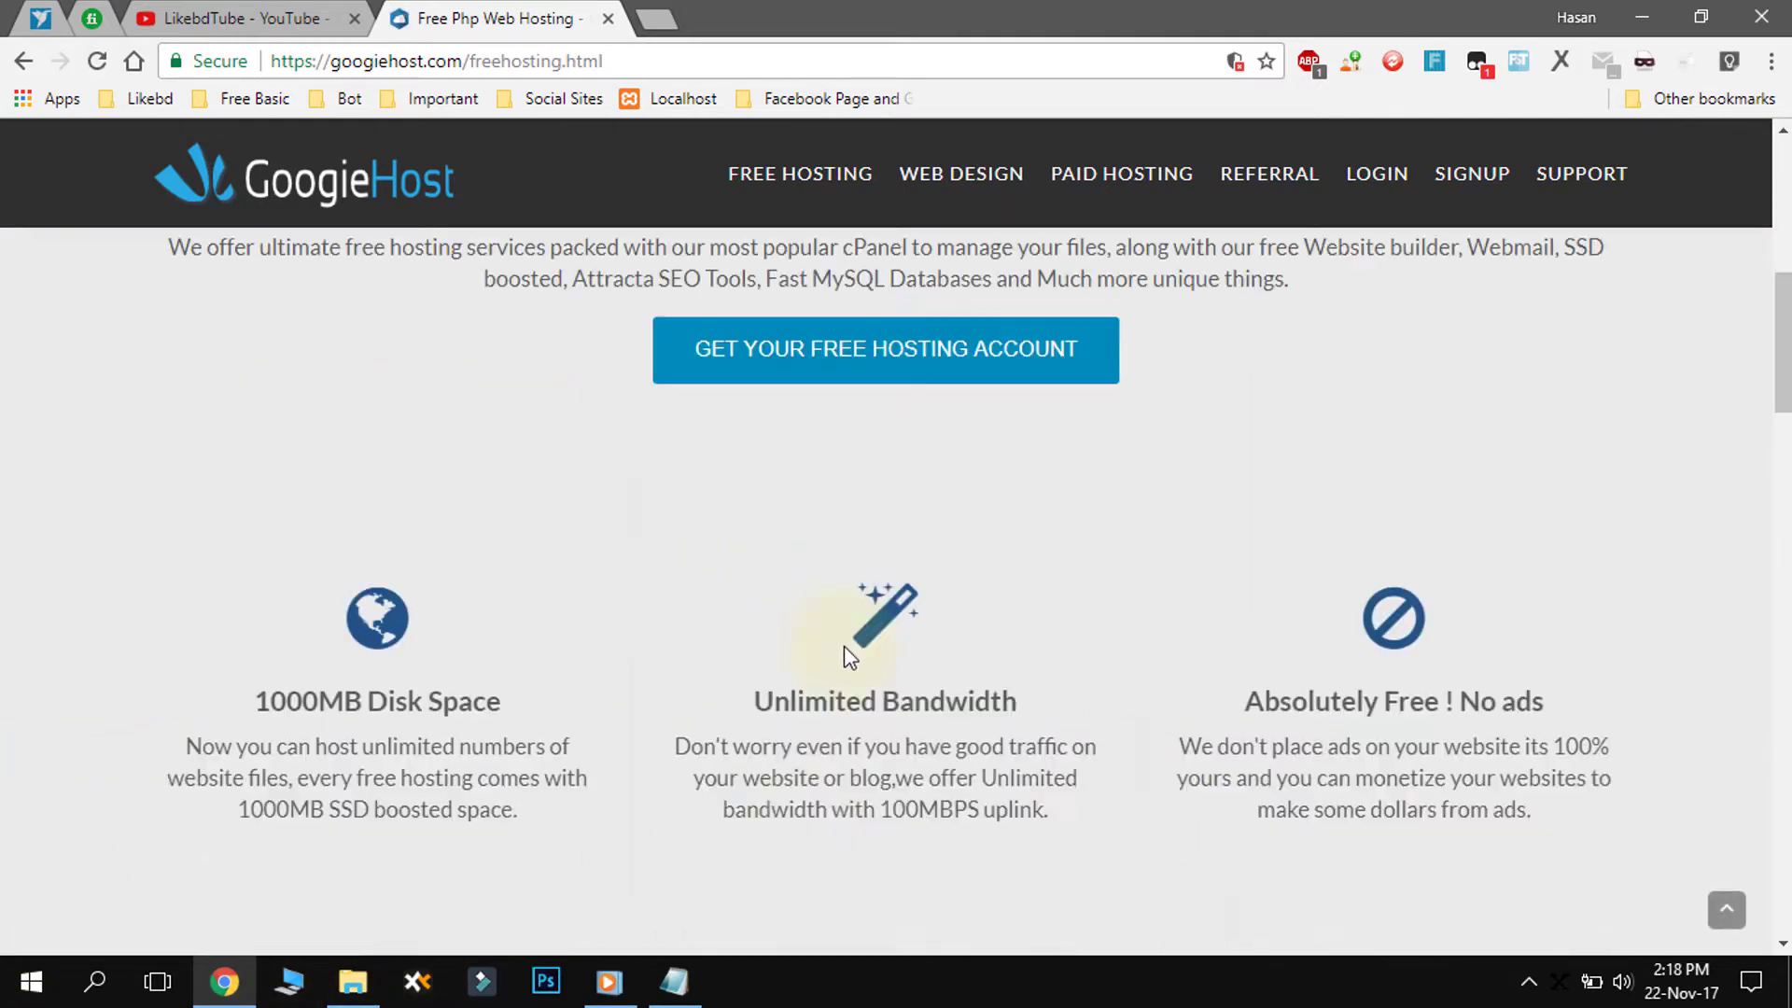
drag(256, 569, 532, 691)
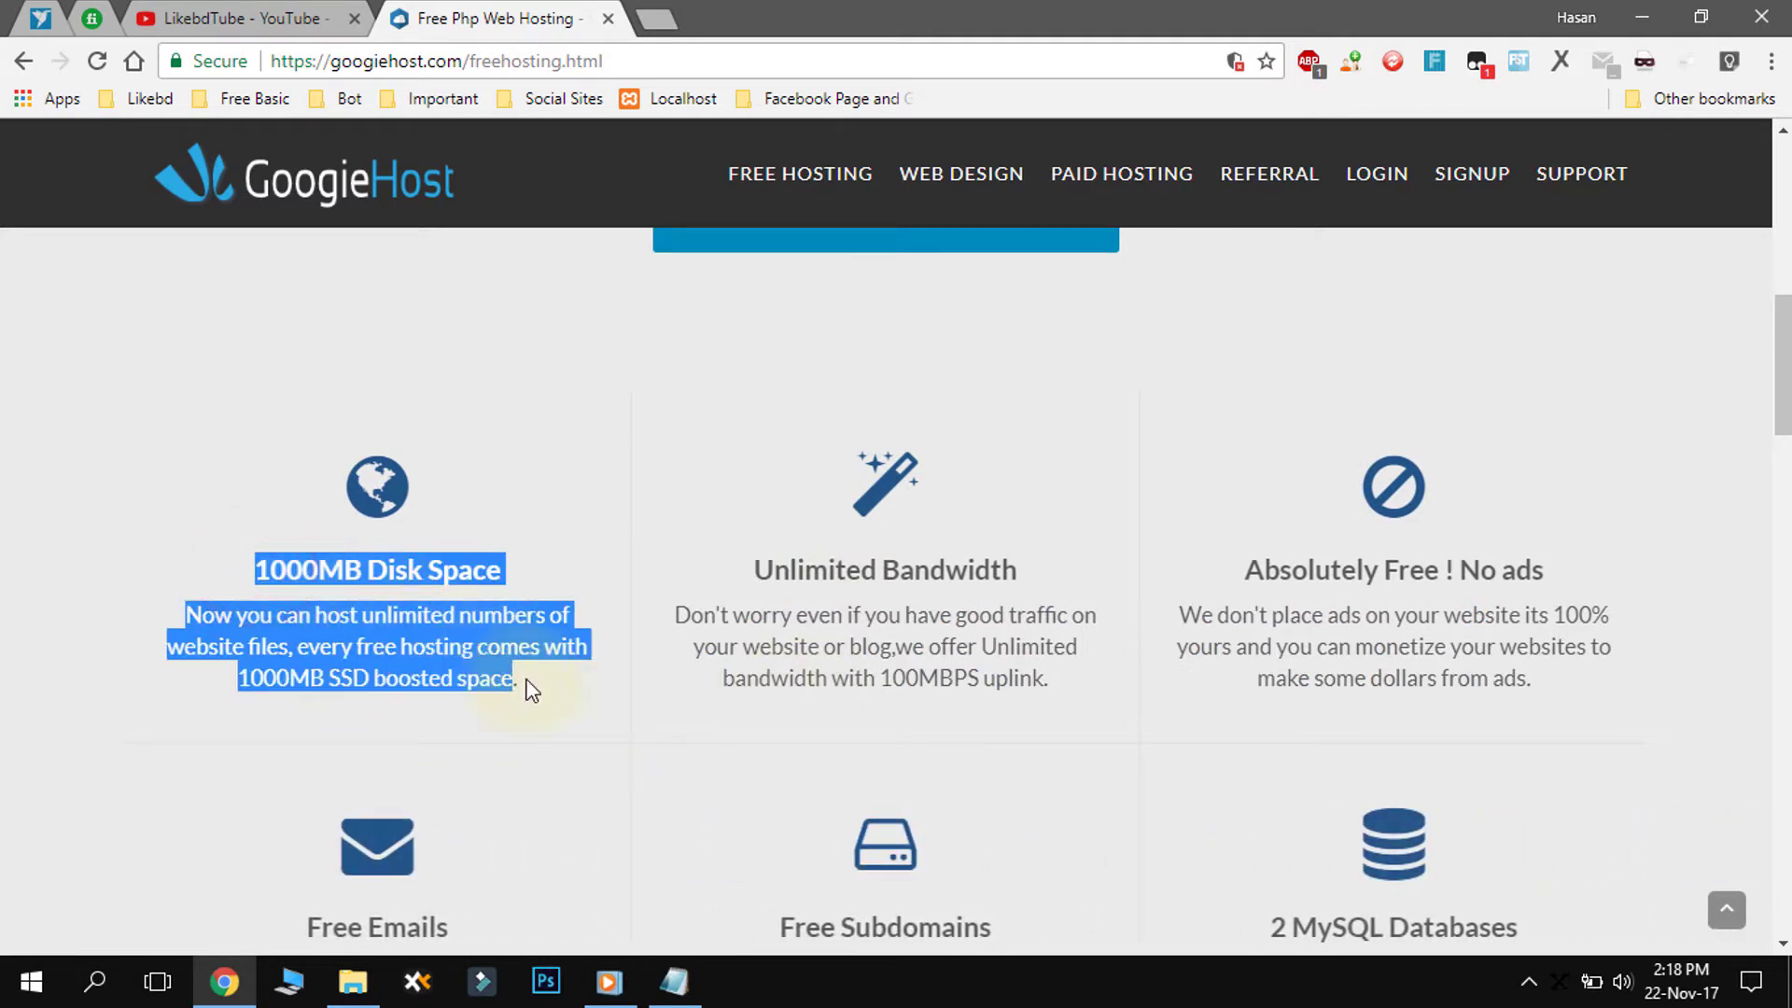
click(458, 642)
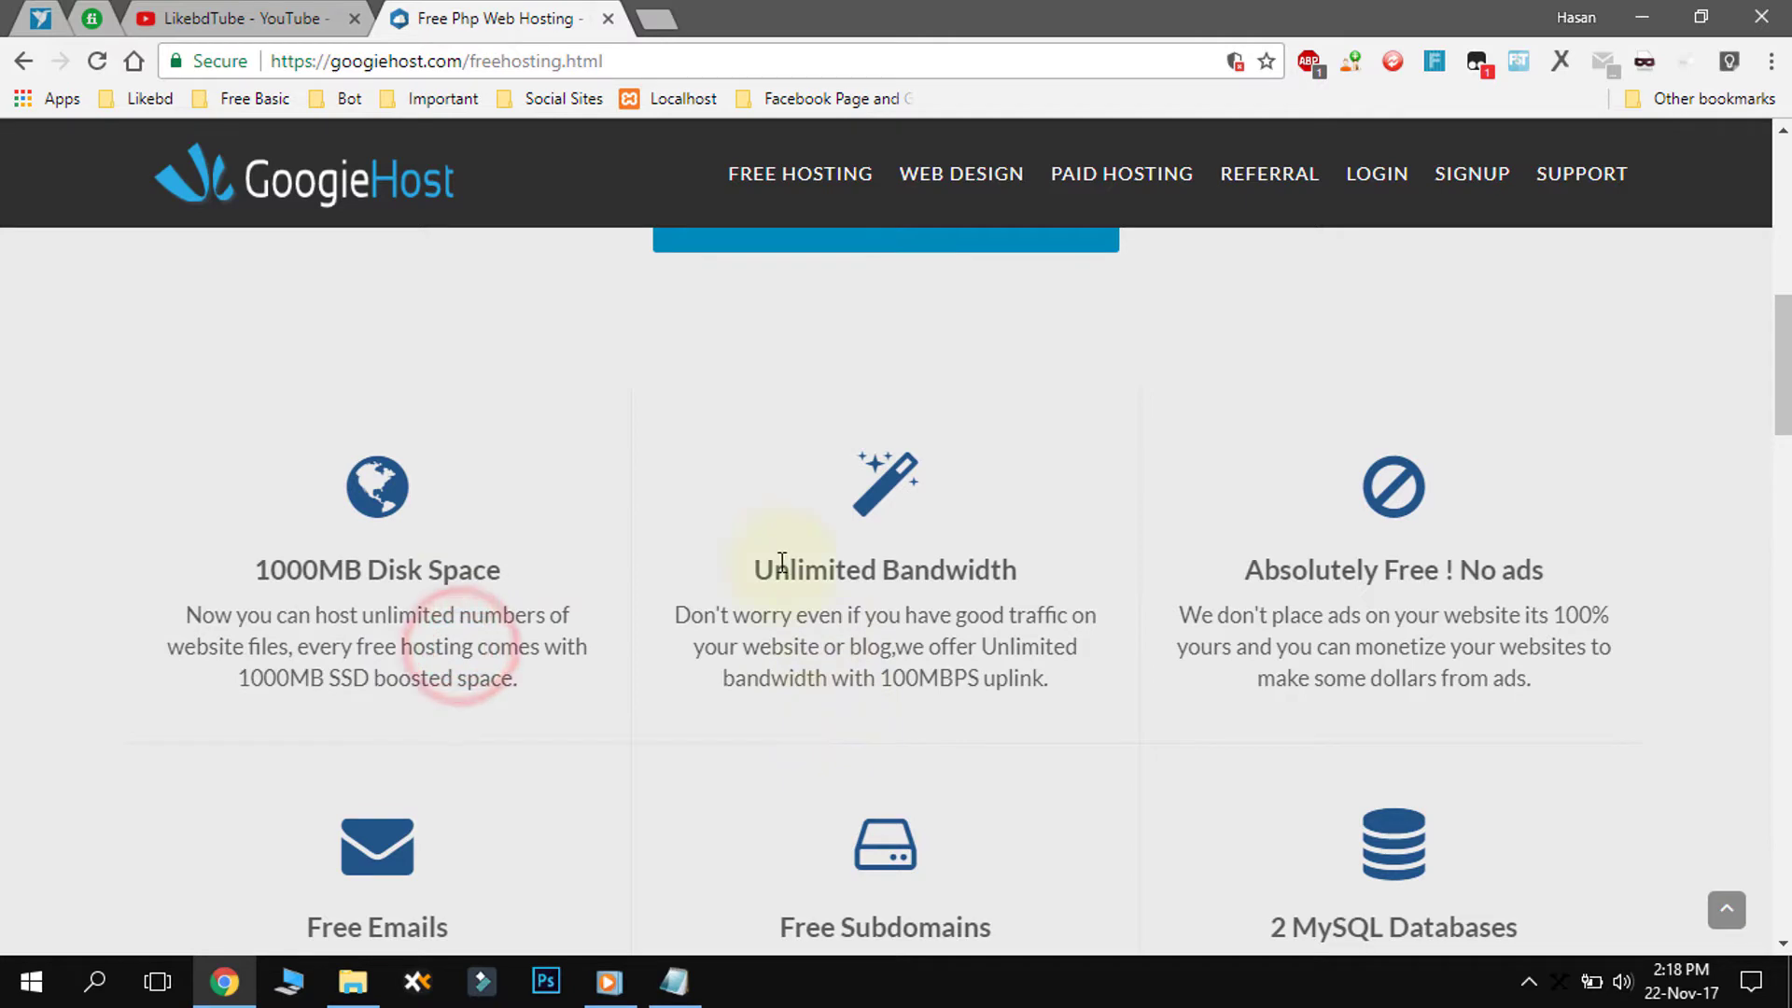
drag(782, 569, 988, 680)
click(1243, 569)
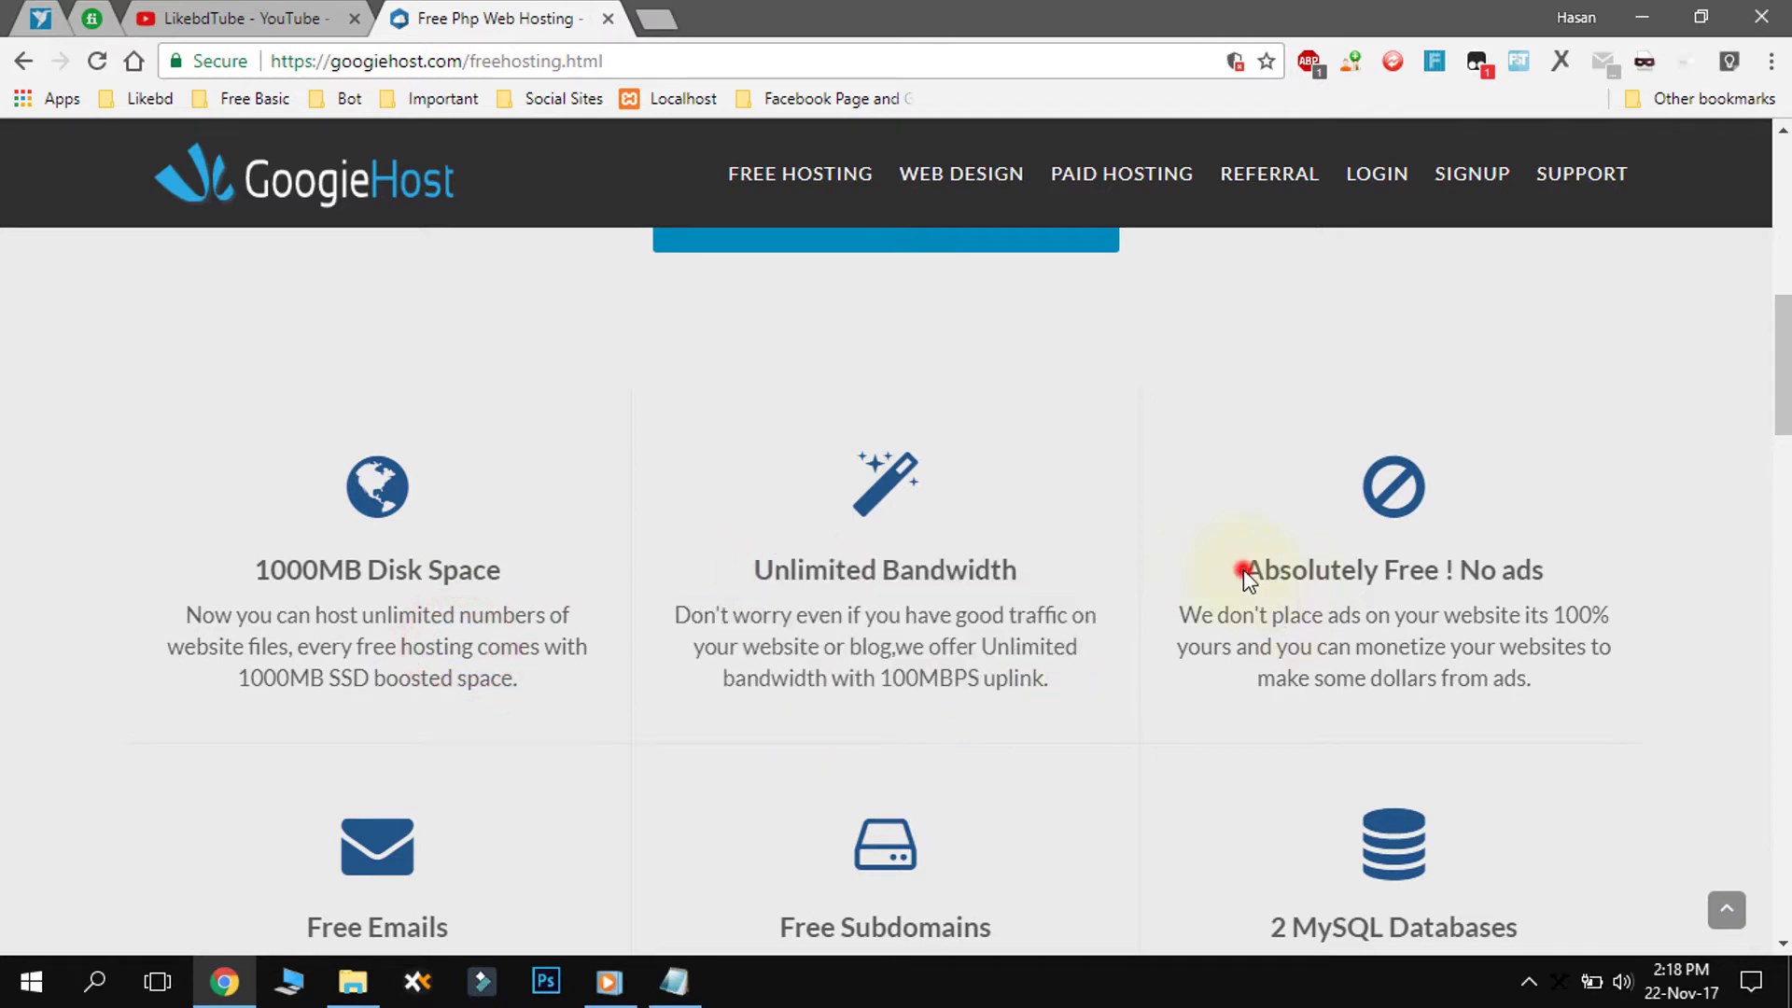
drag(1257, 577, 1551, 616)
scroll(1222, 653, down, 3)
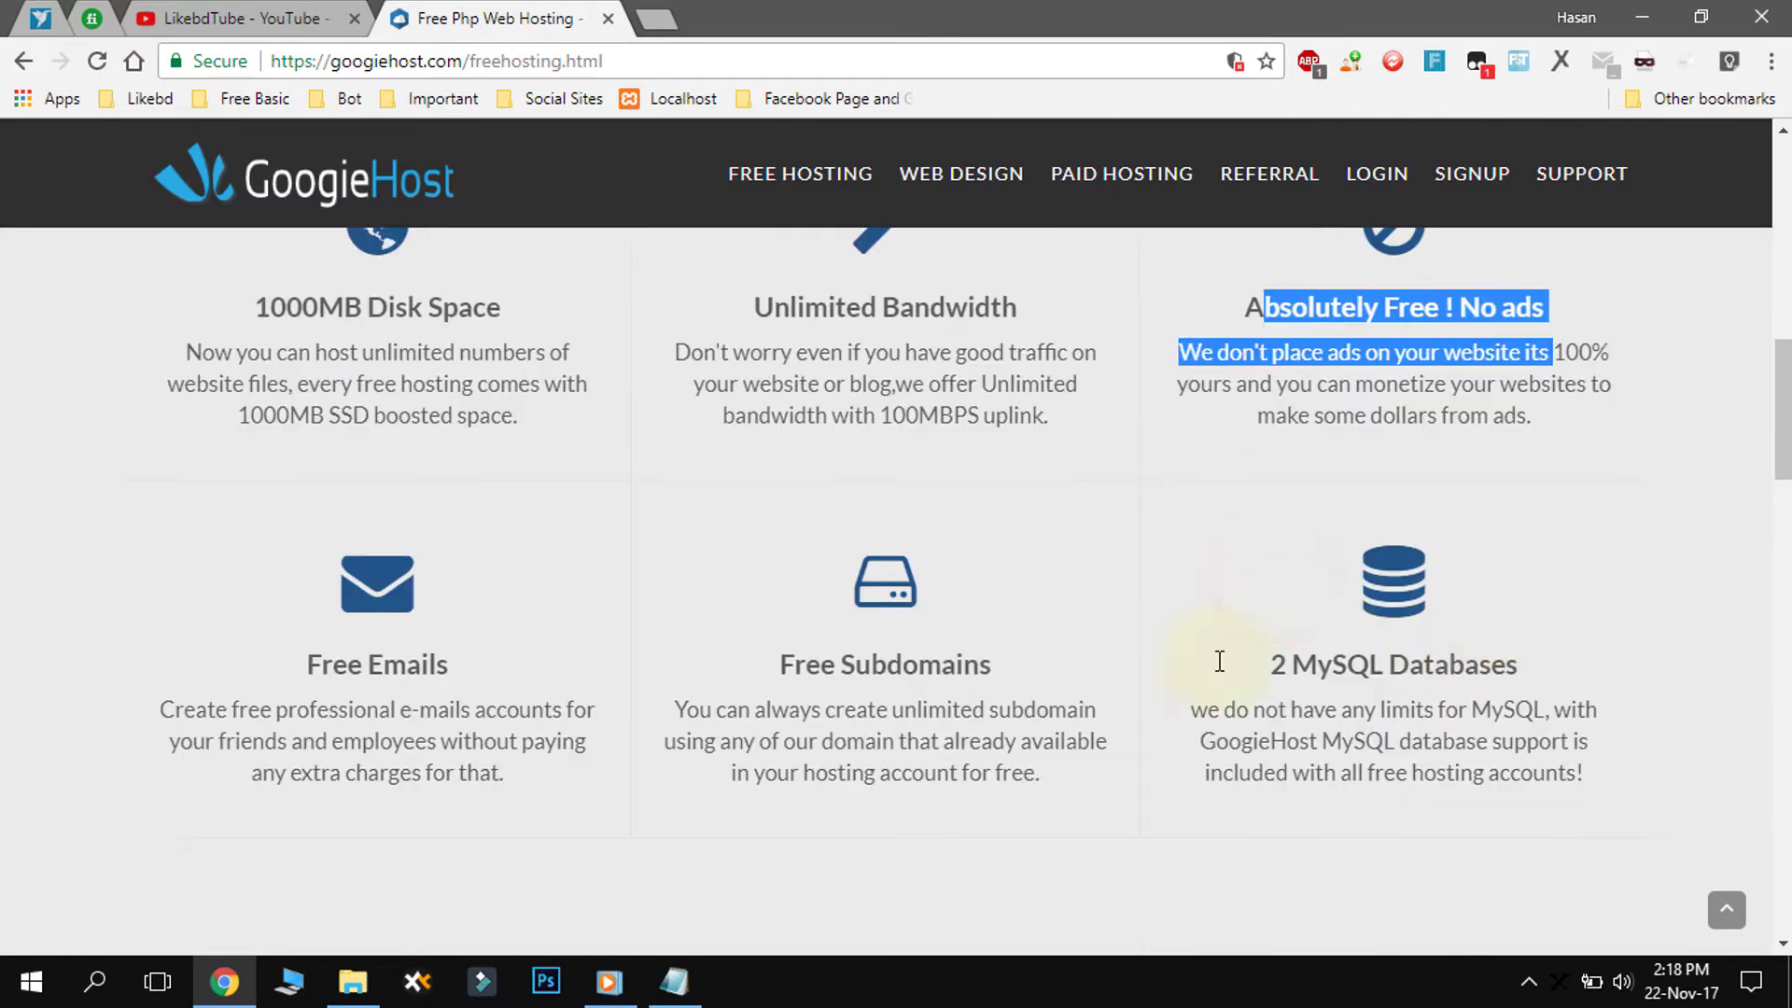
drag(296, 660, 1568, 711)
scroll(1493, 691, down, 5)
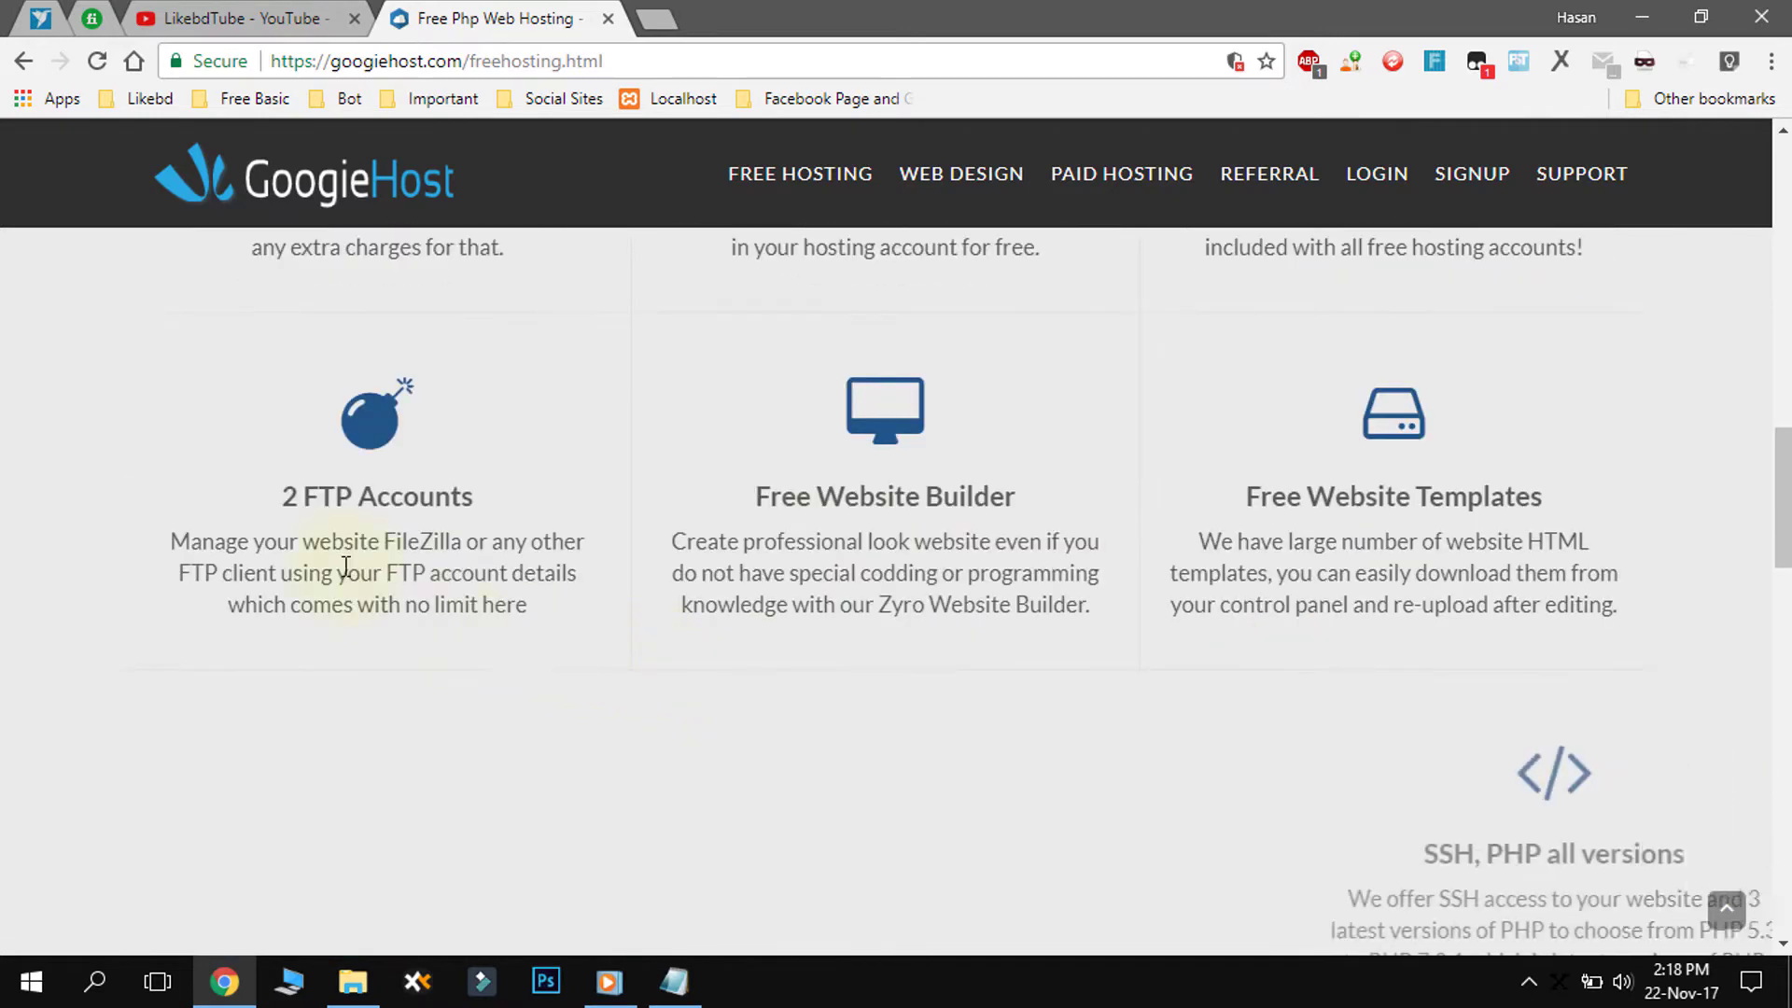
drag(273, 500, 485, 504)
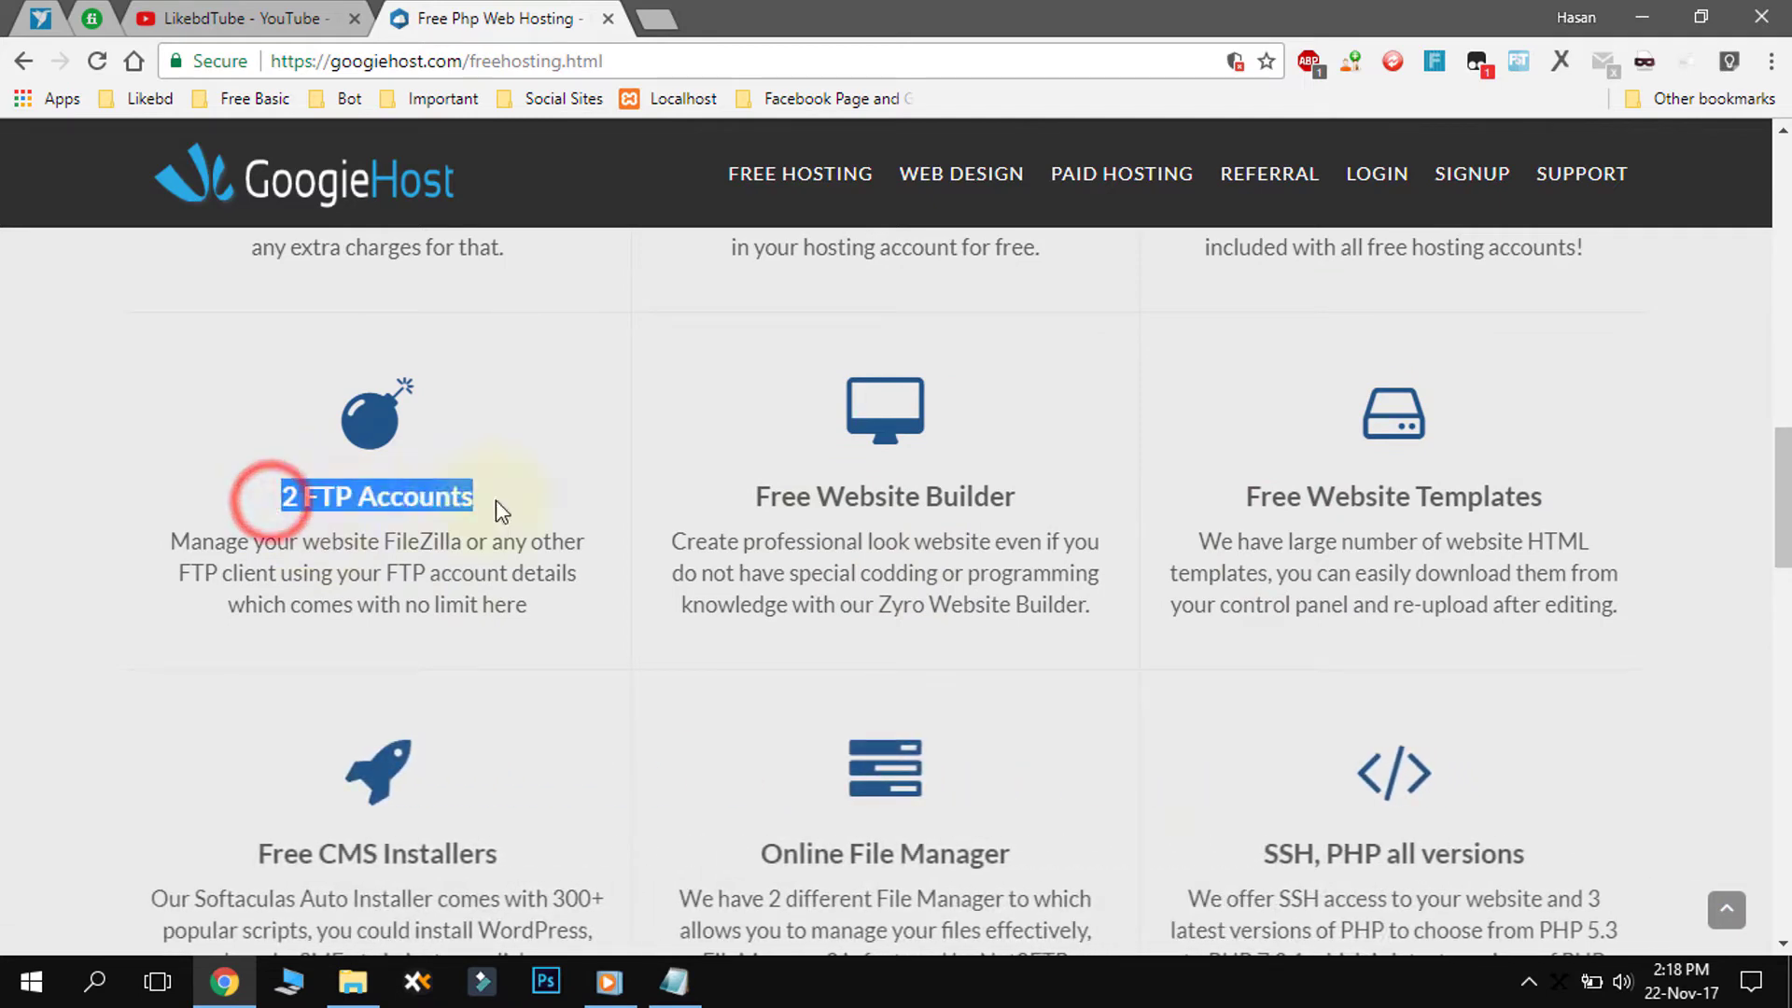
drag(757, 502, 1123, 508)
drag(1335, 496, 1545, 495)
scroll(1228, 585, down, 7)
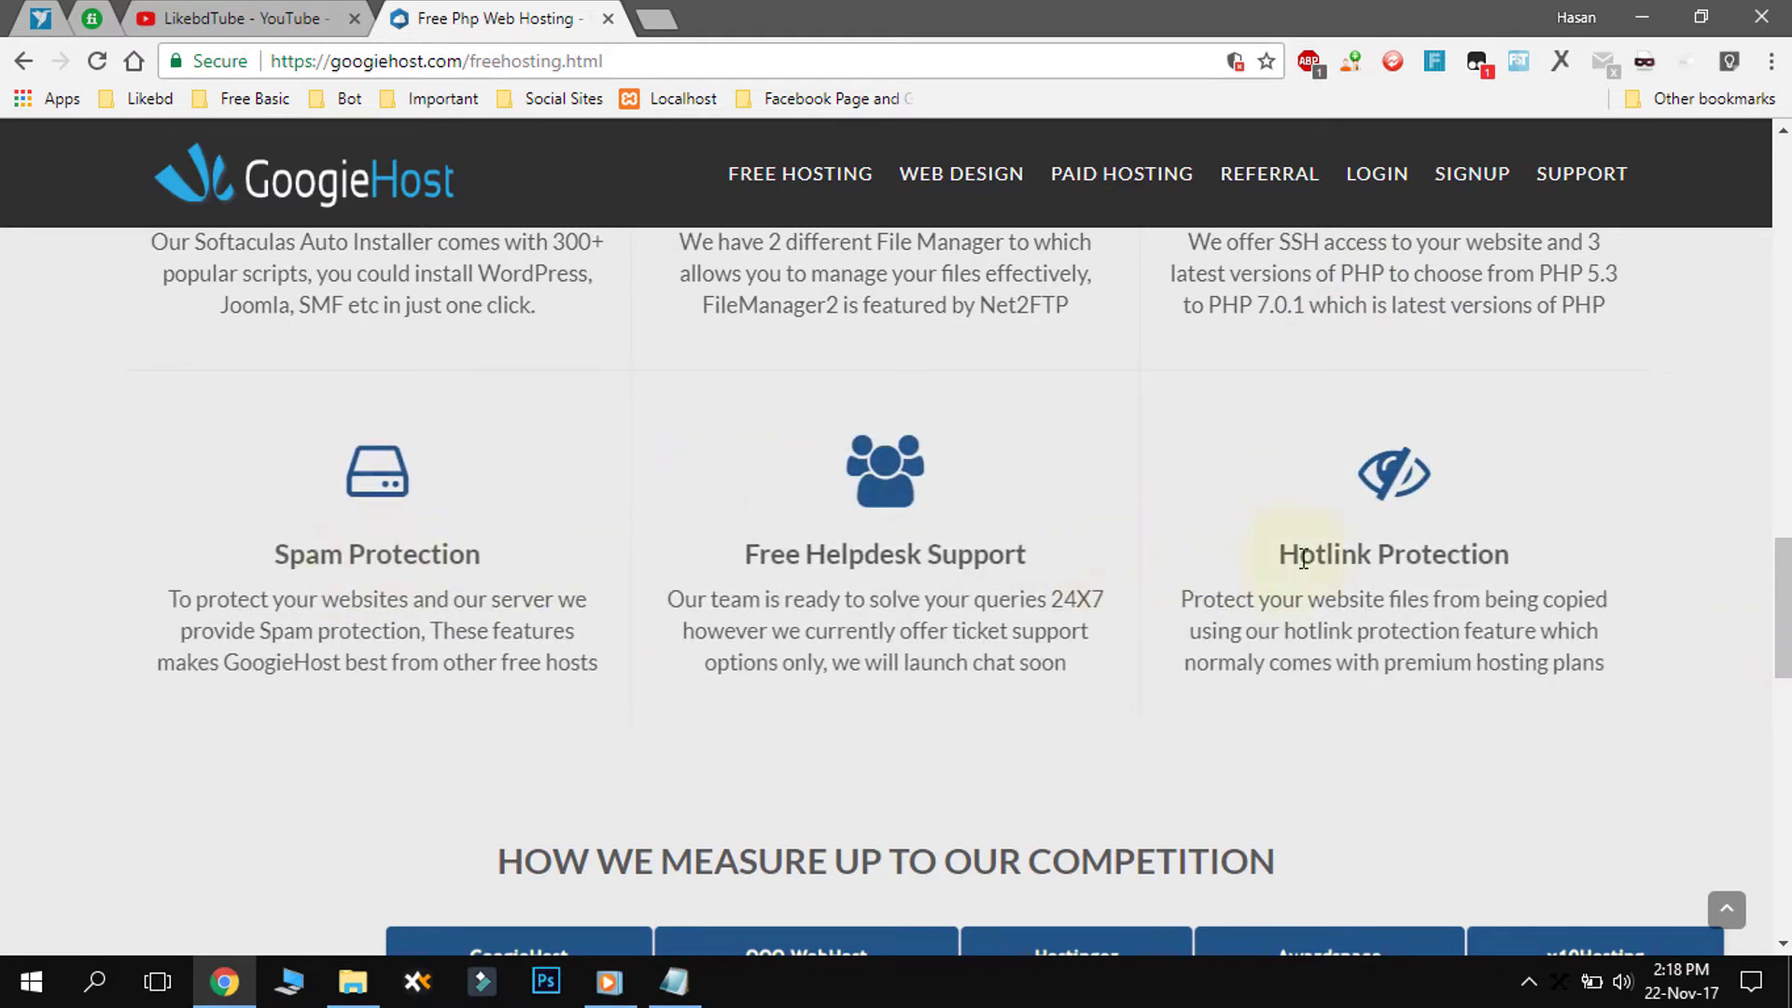
scroll(786, 653, down, 4)
scroll(684, 672, down, 1)
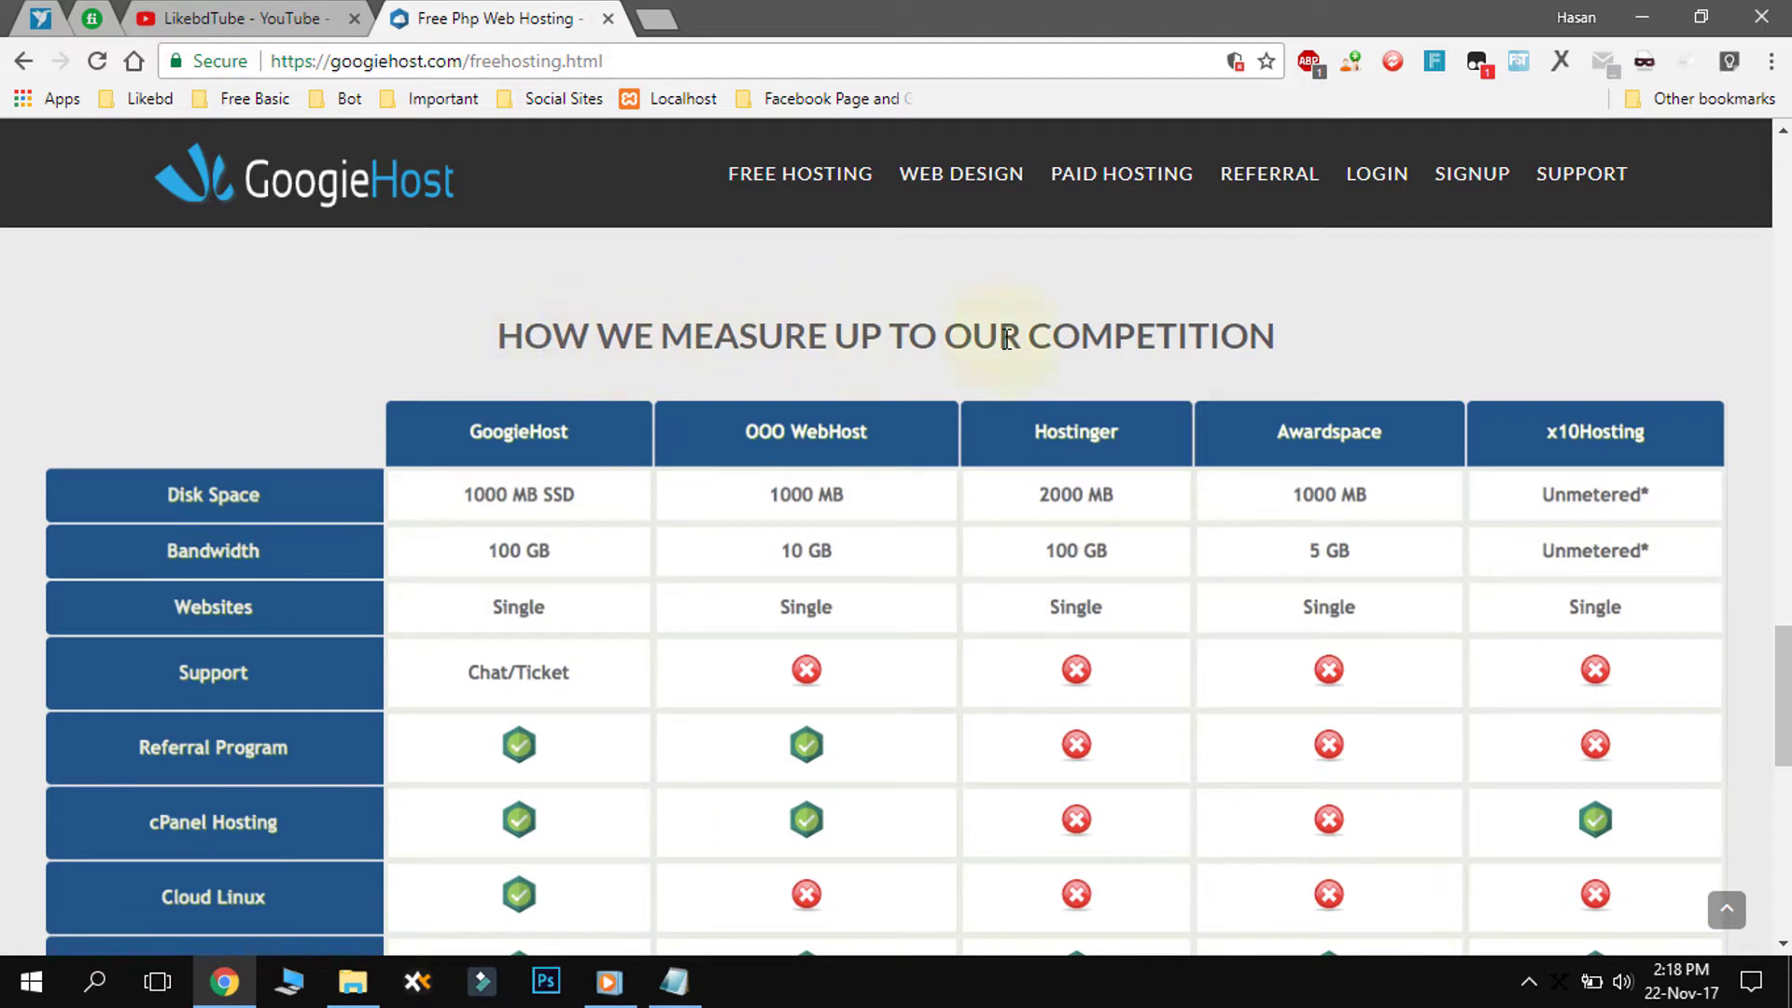
drag(459, 494, 520, 499)
click(511, 501)
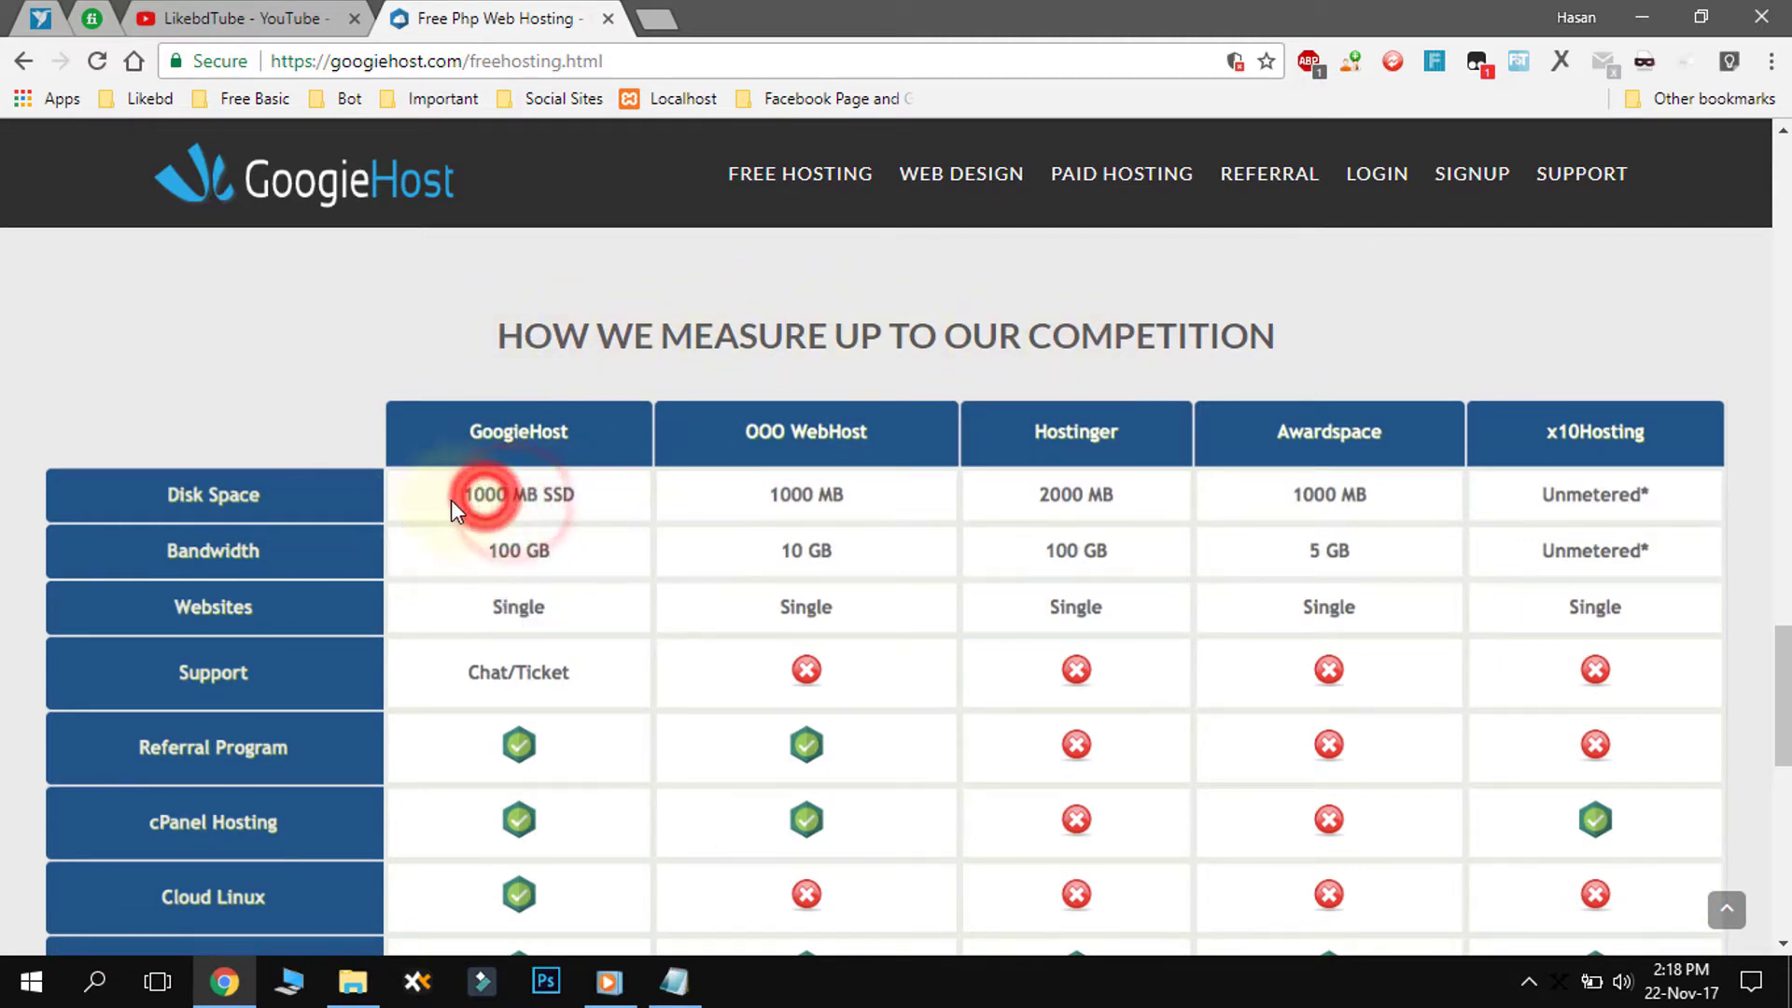
scroll(467, 523, down, 1)
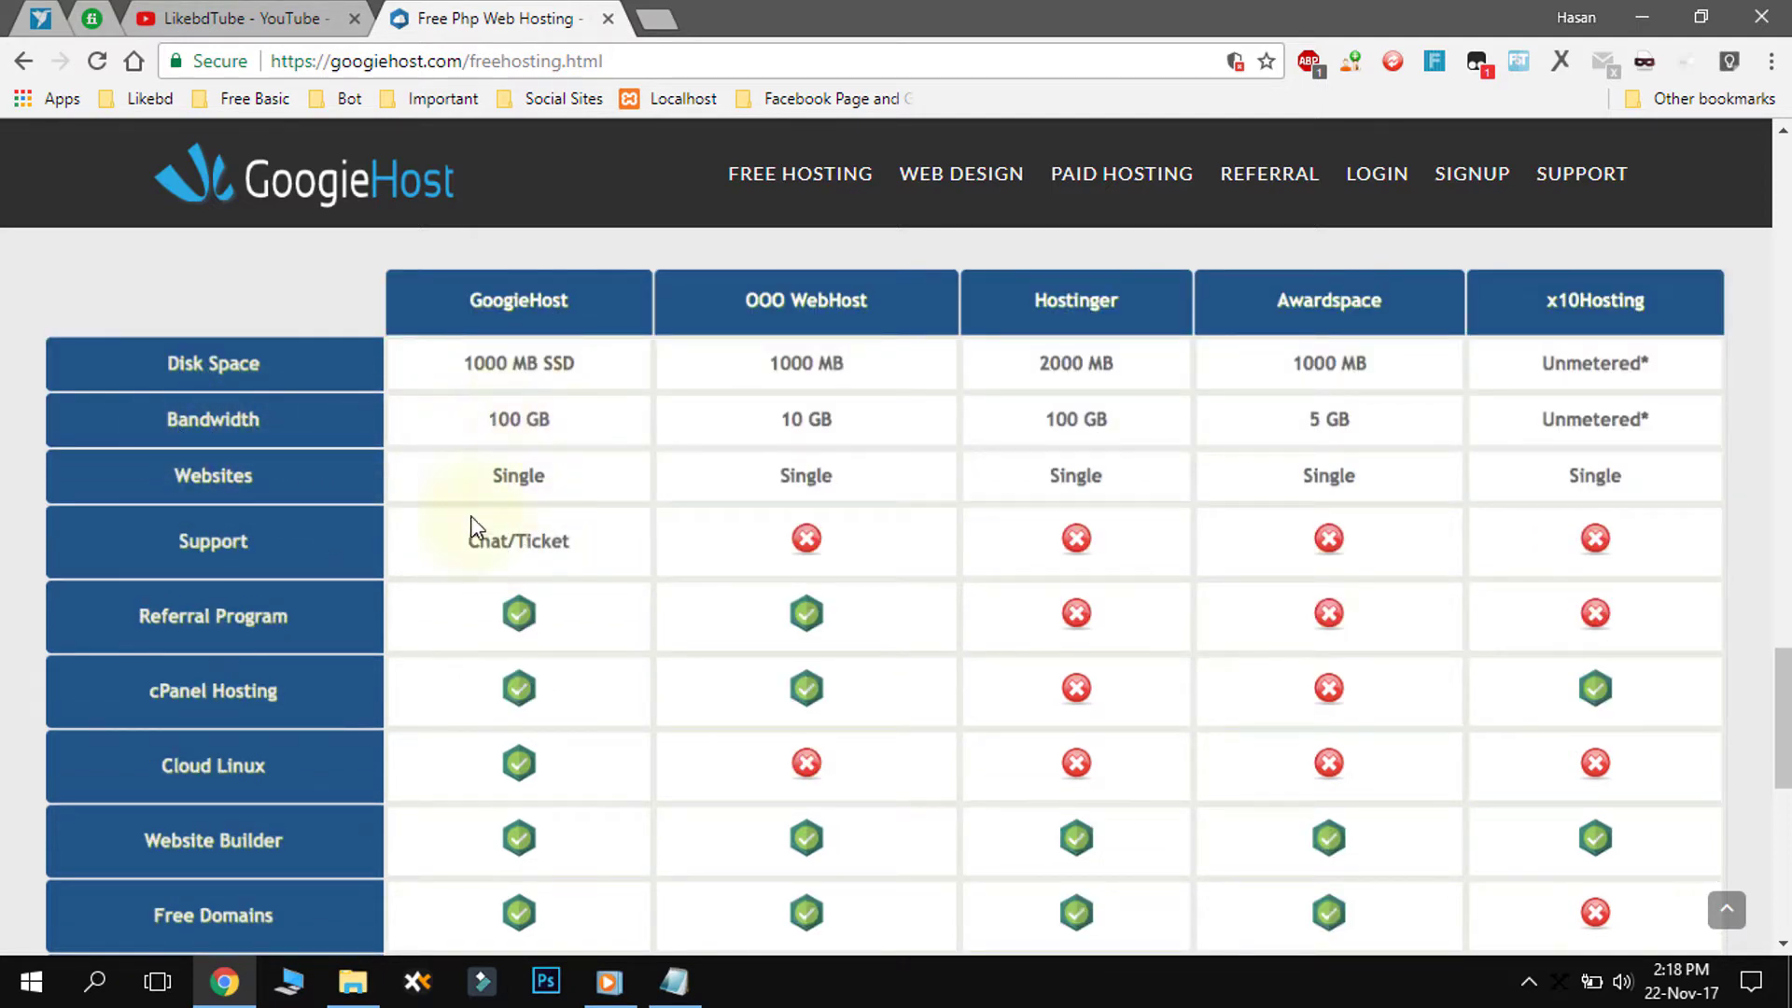
scroll(520, 490, down, 3)
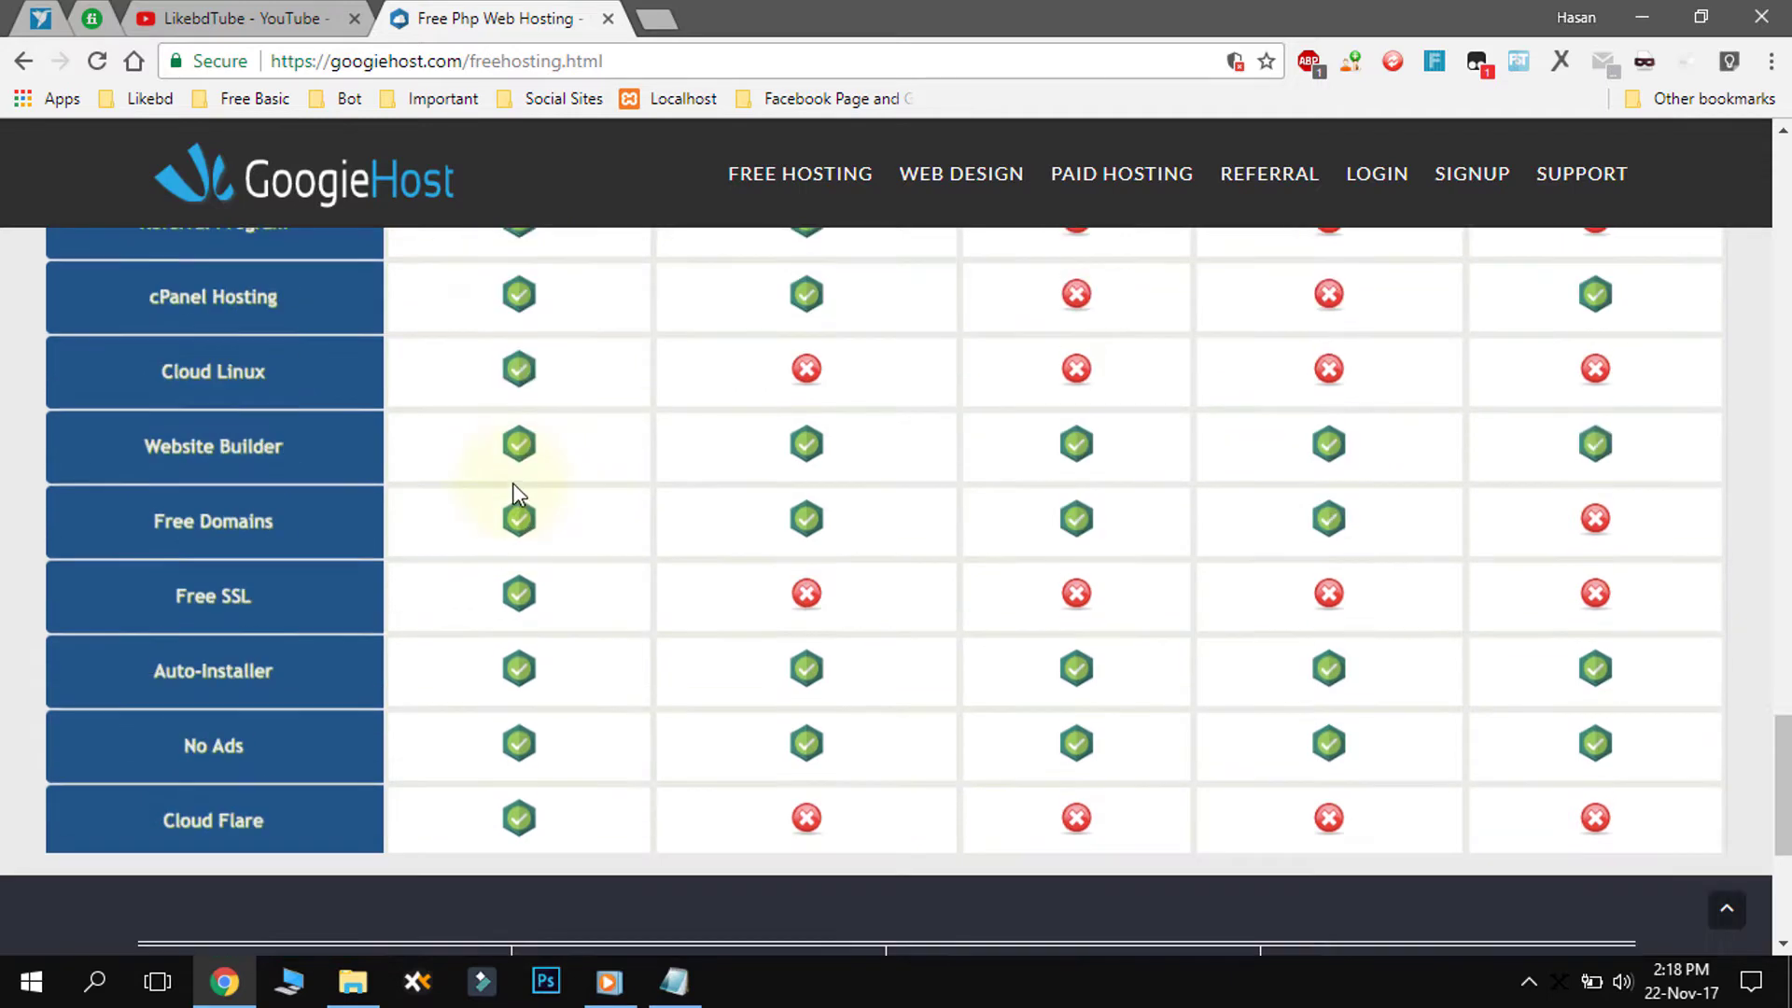
scroll(512, 490, up, 5)
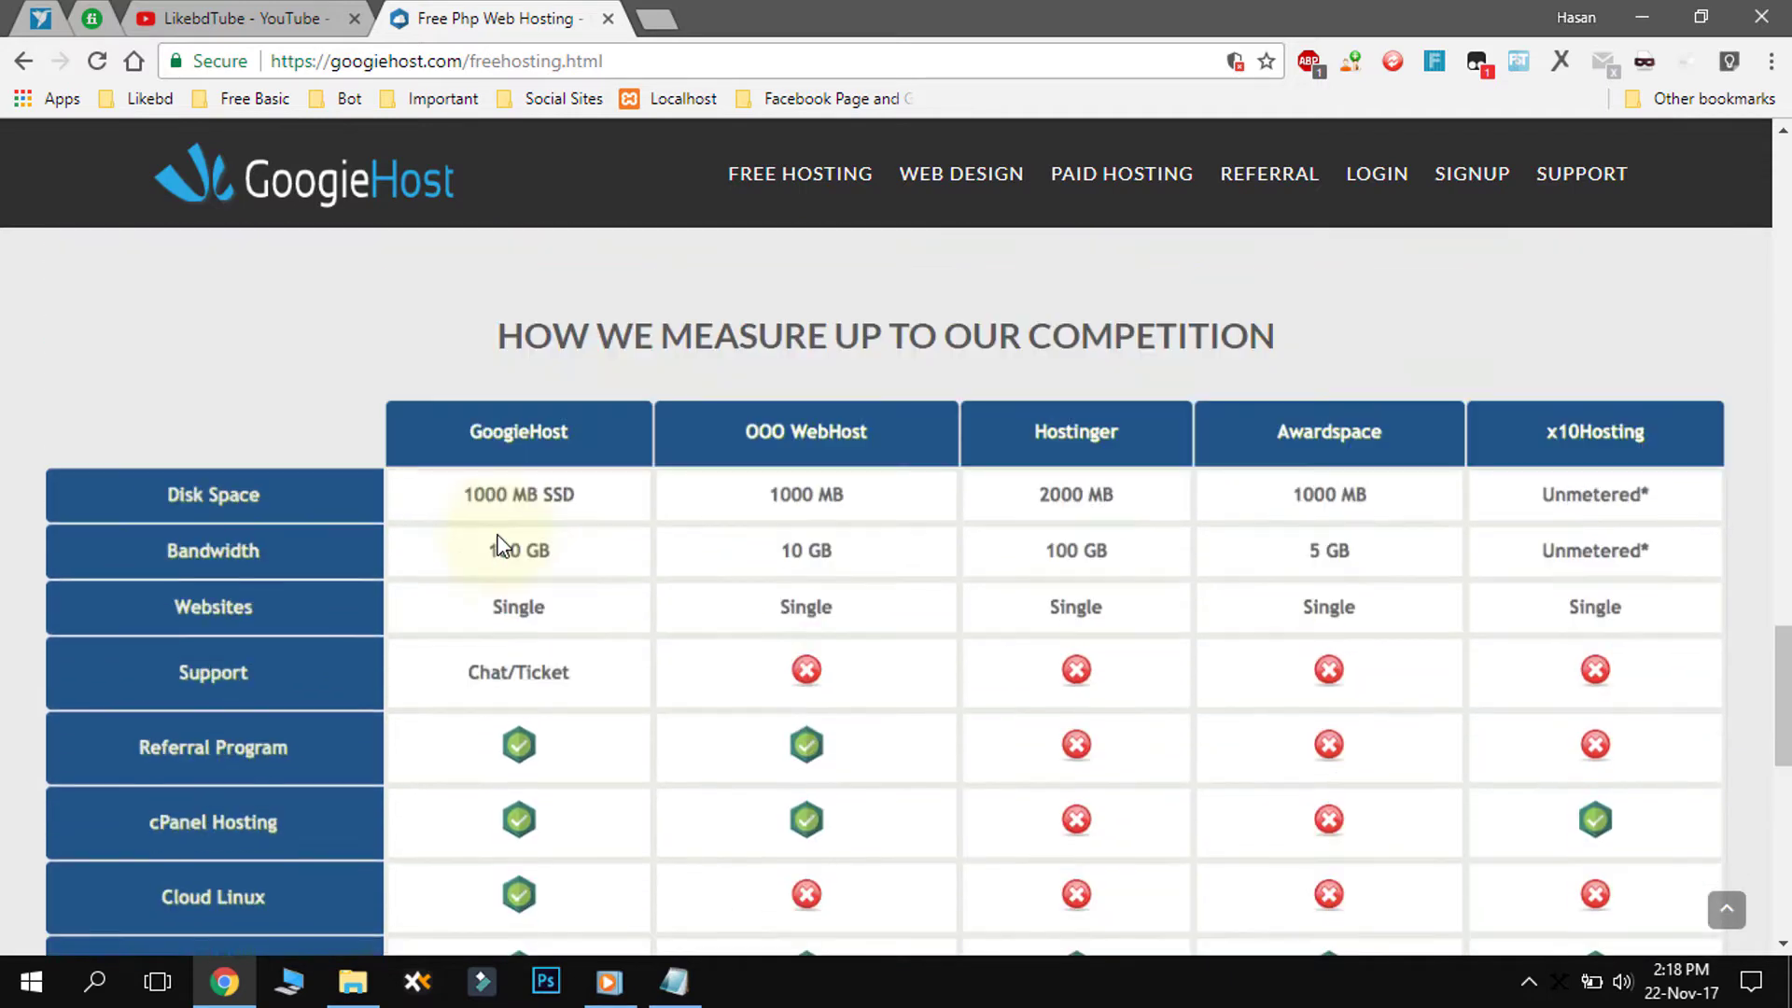
scroll(692, 516, down, 1)
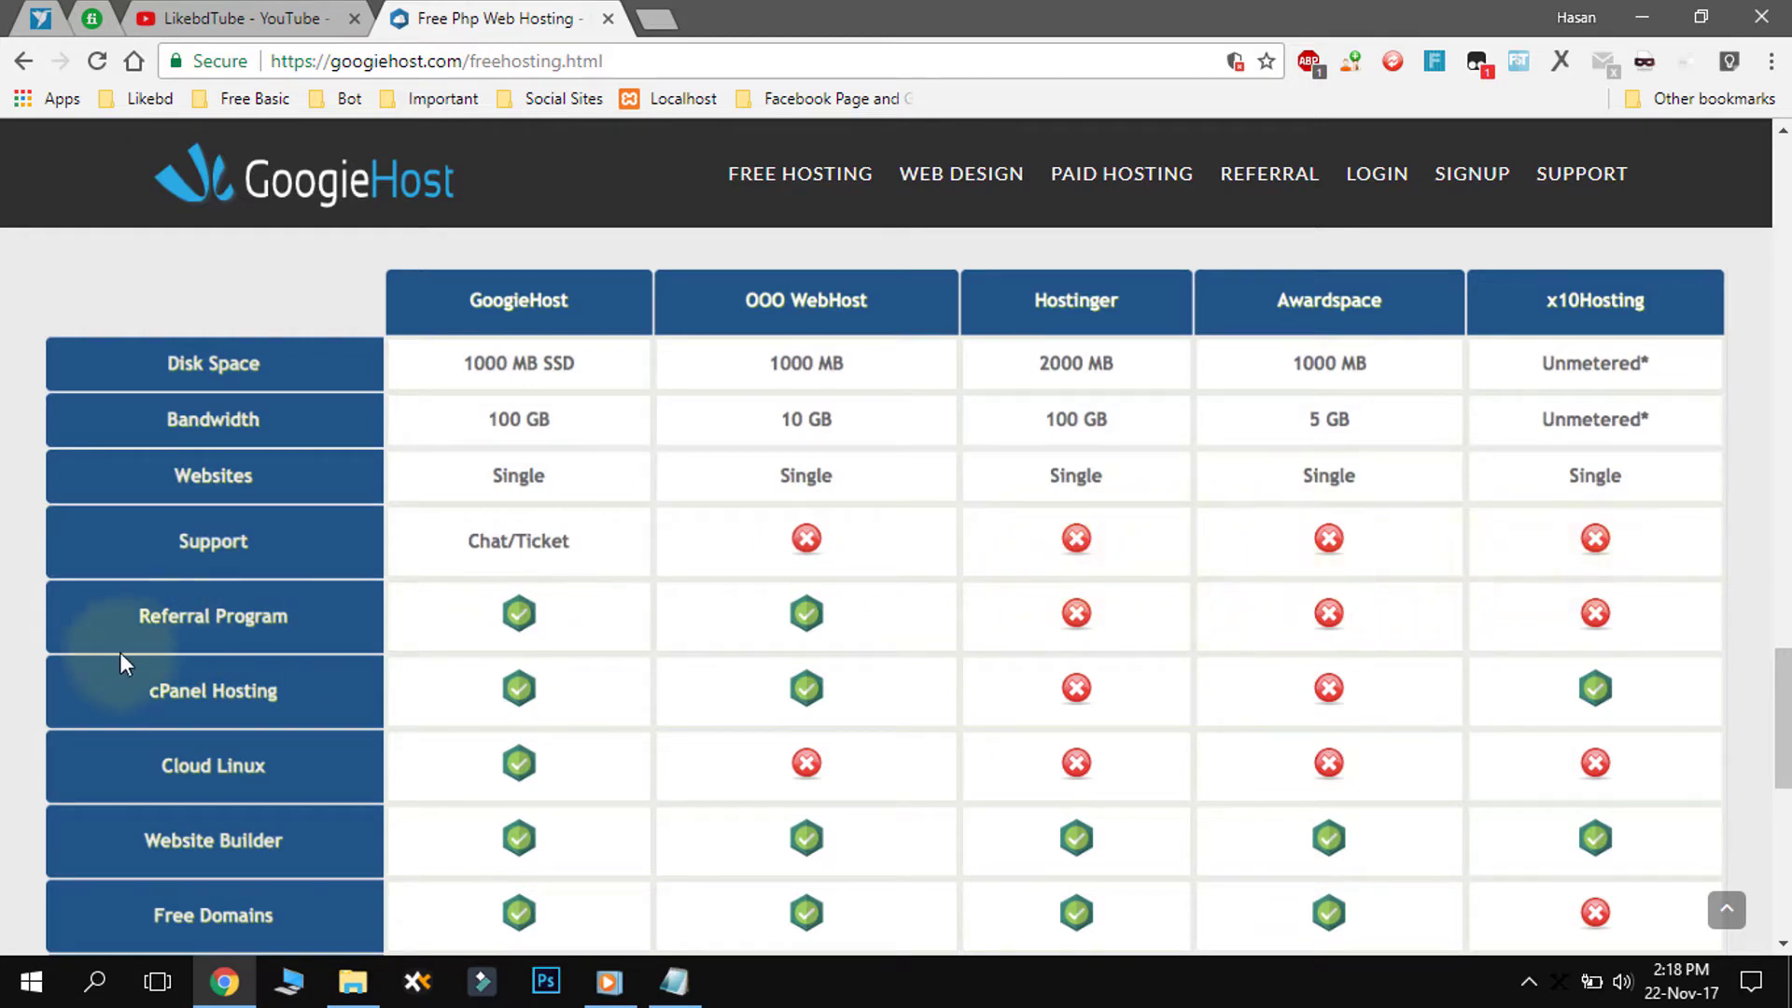
scroll(109, 672, down, 2)
scroll(172, 520, up, 1)
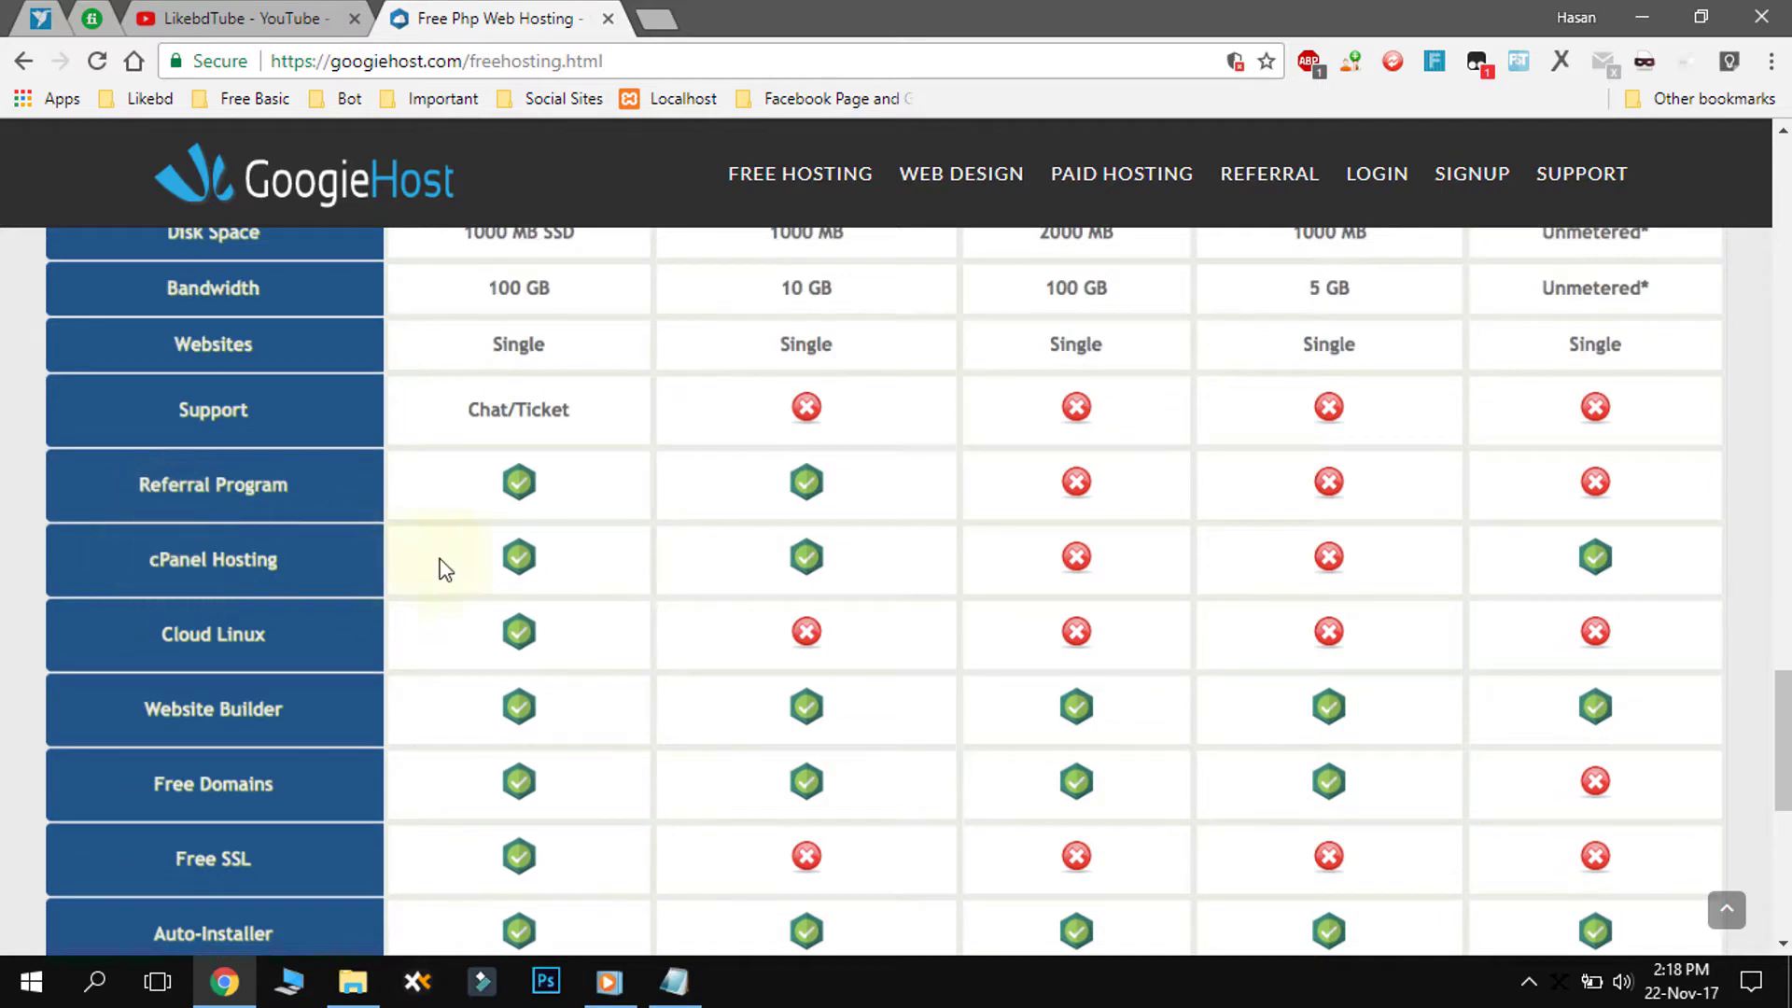
scroll(504, 644, down, 1)
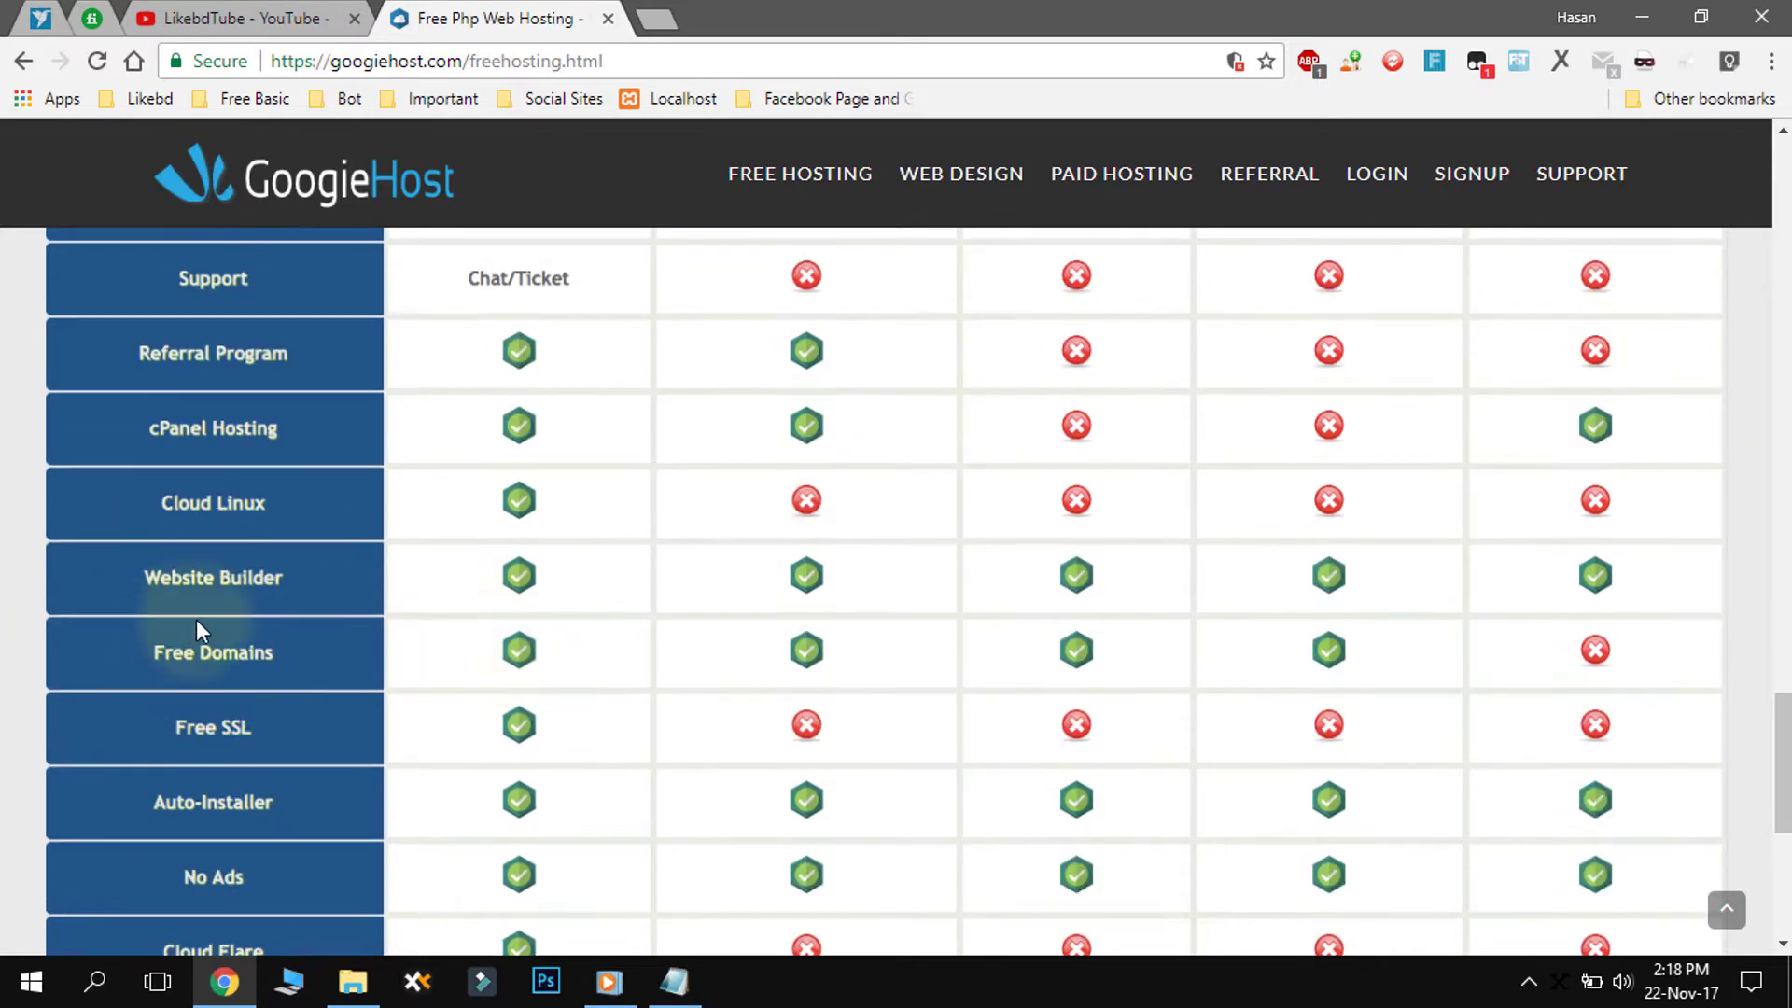
scroll(420, 634, down, 1)
scroll(532, 604, down, 2)
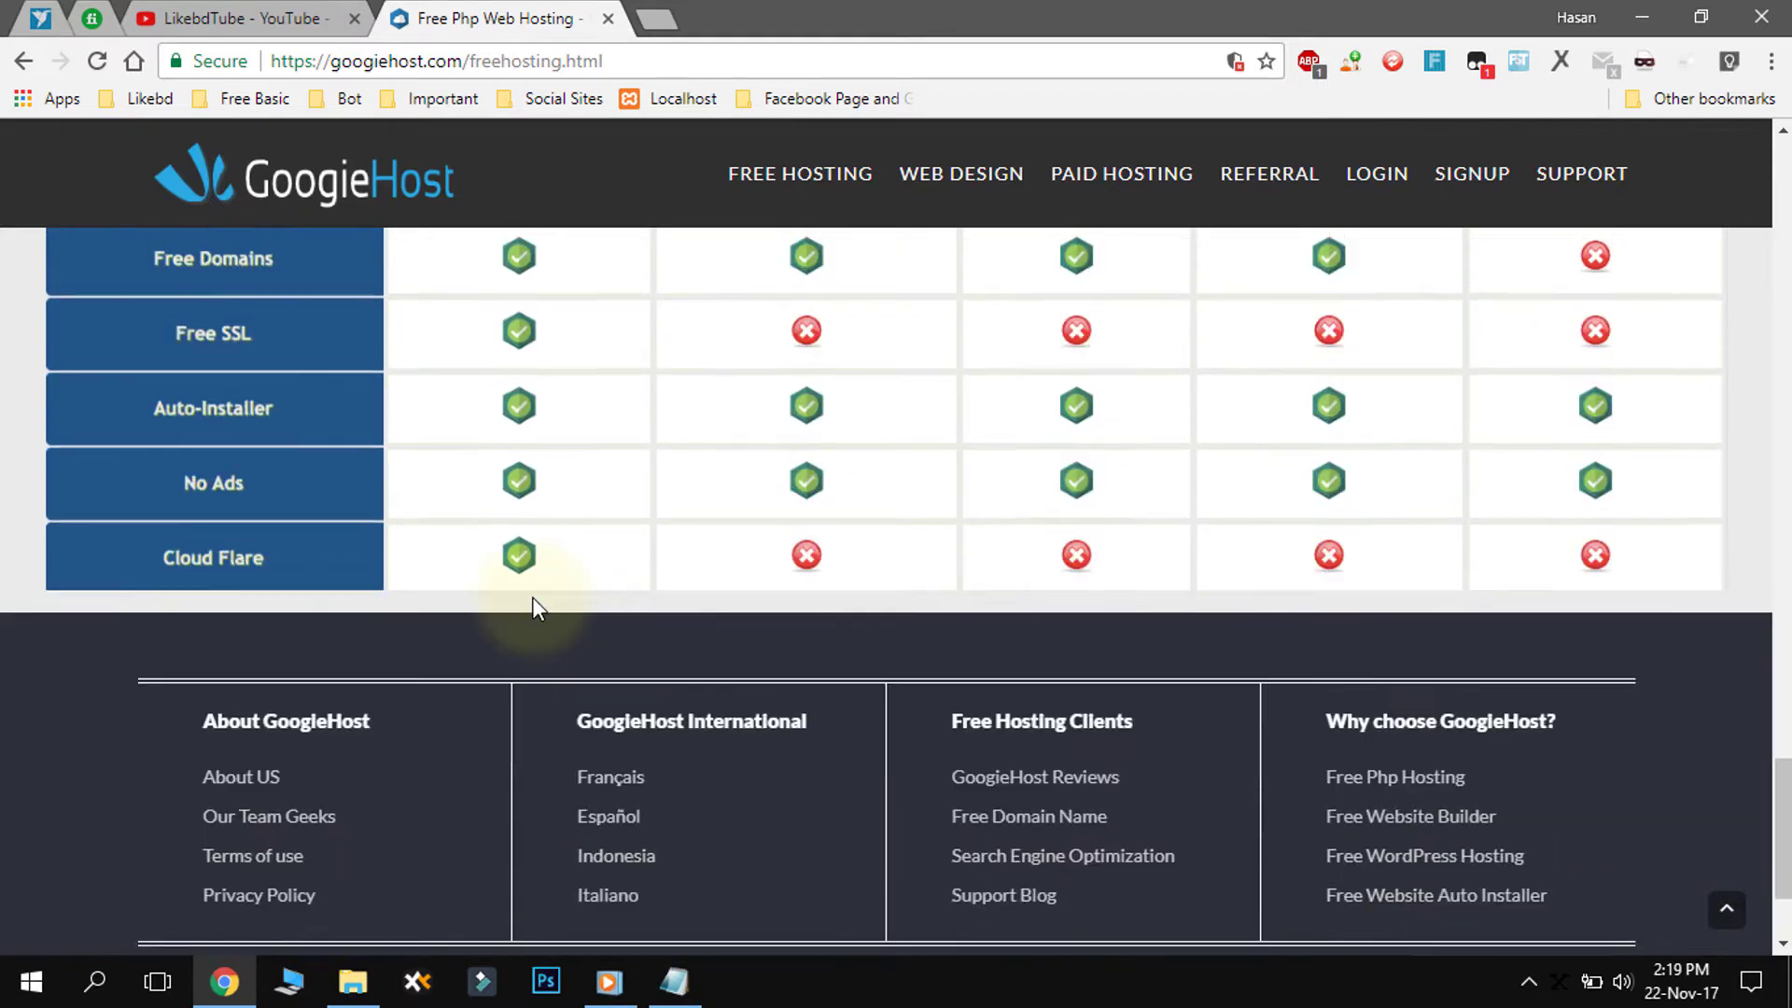
scroll(537, 607, up, 10)
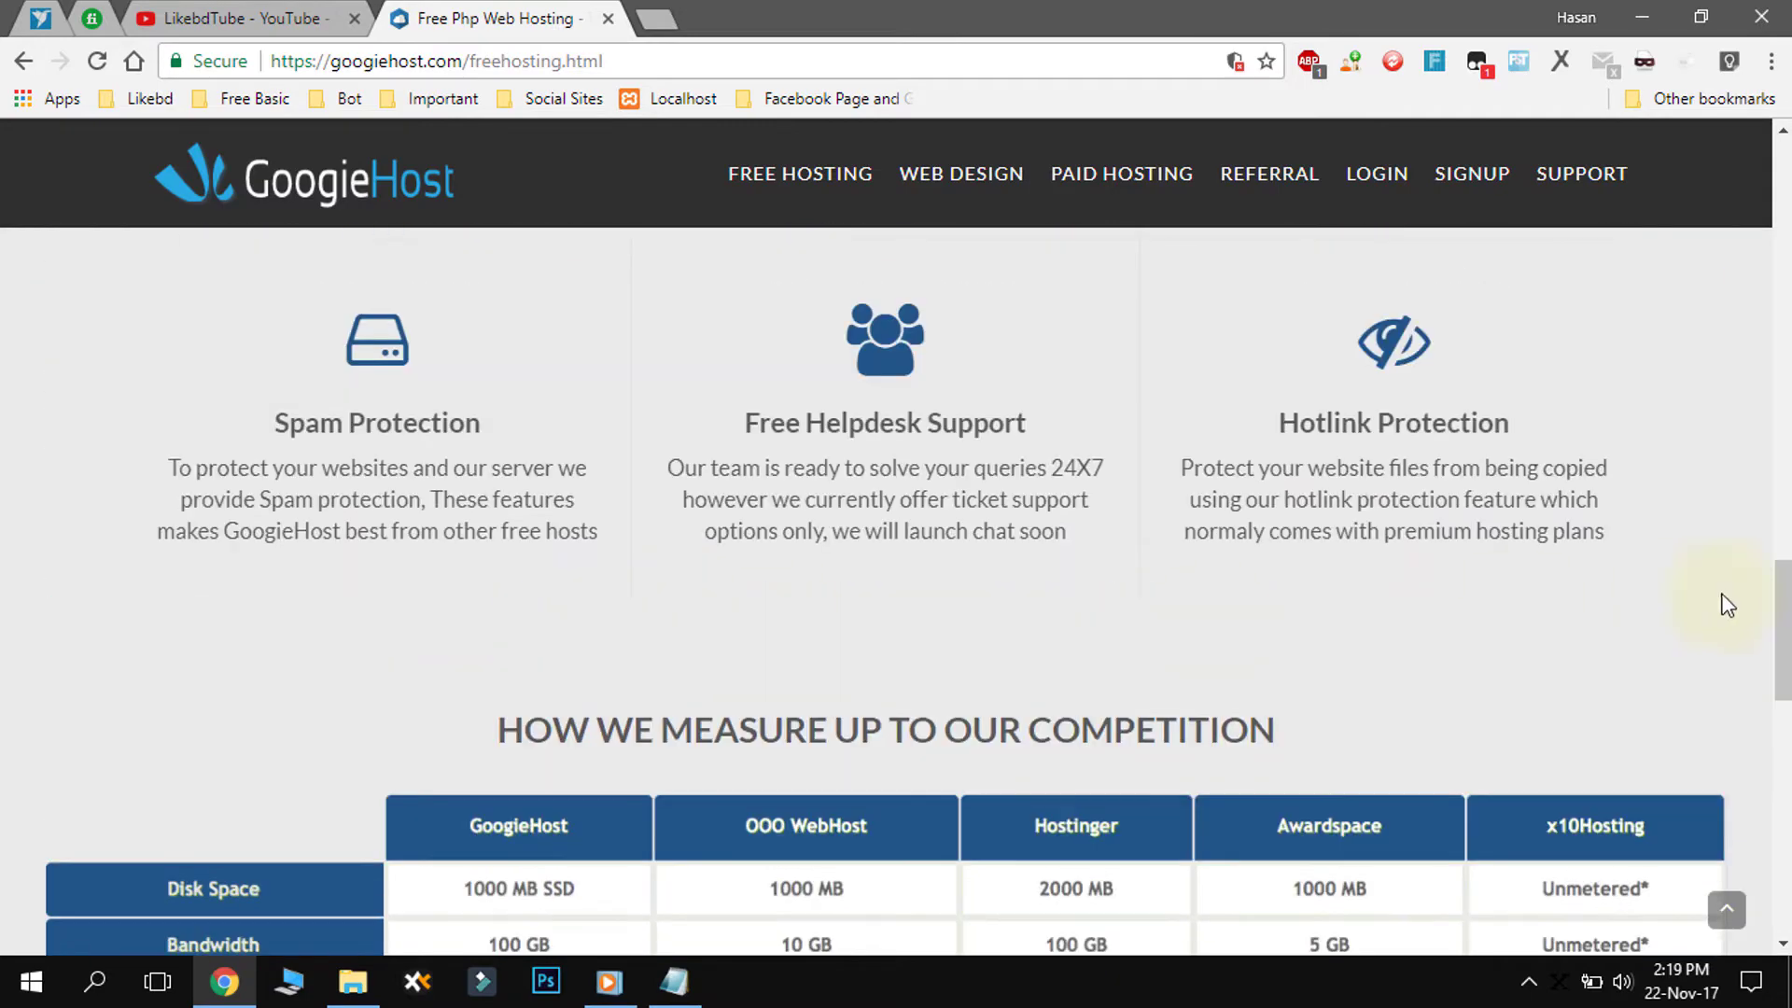
drag(1781, 630, 1778, 276)
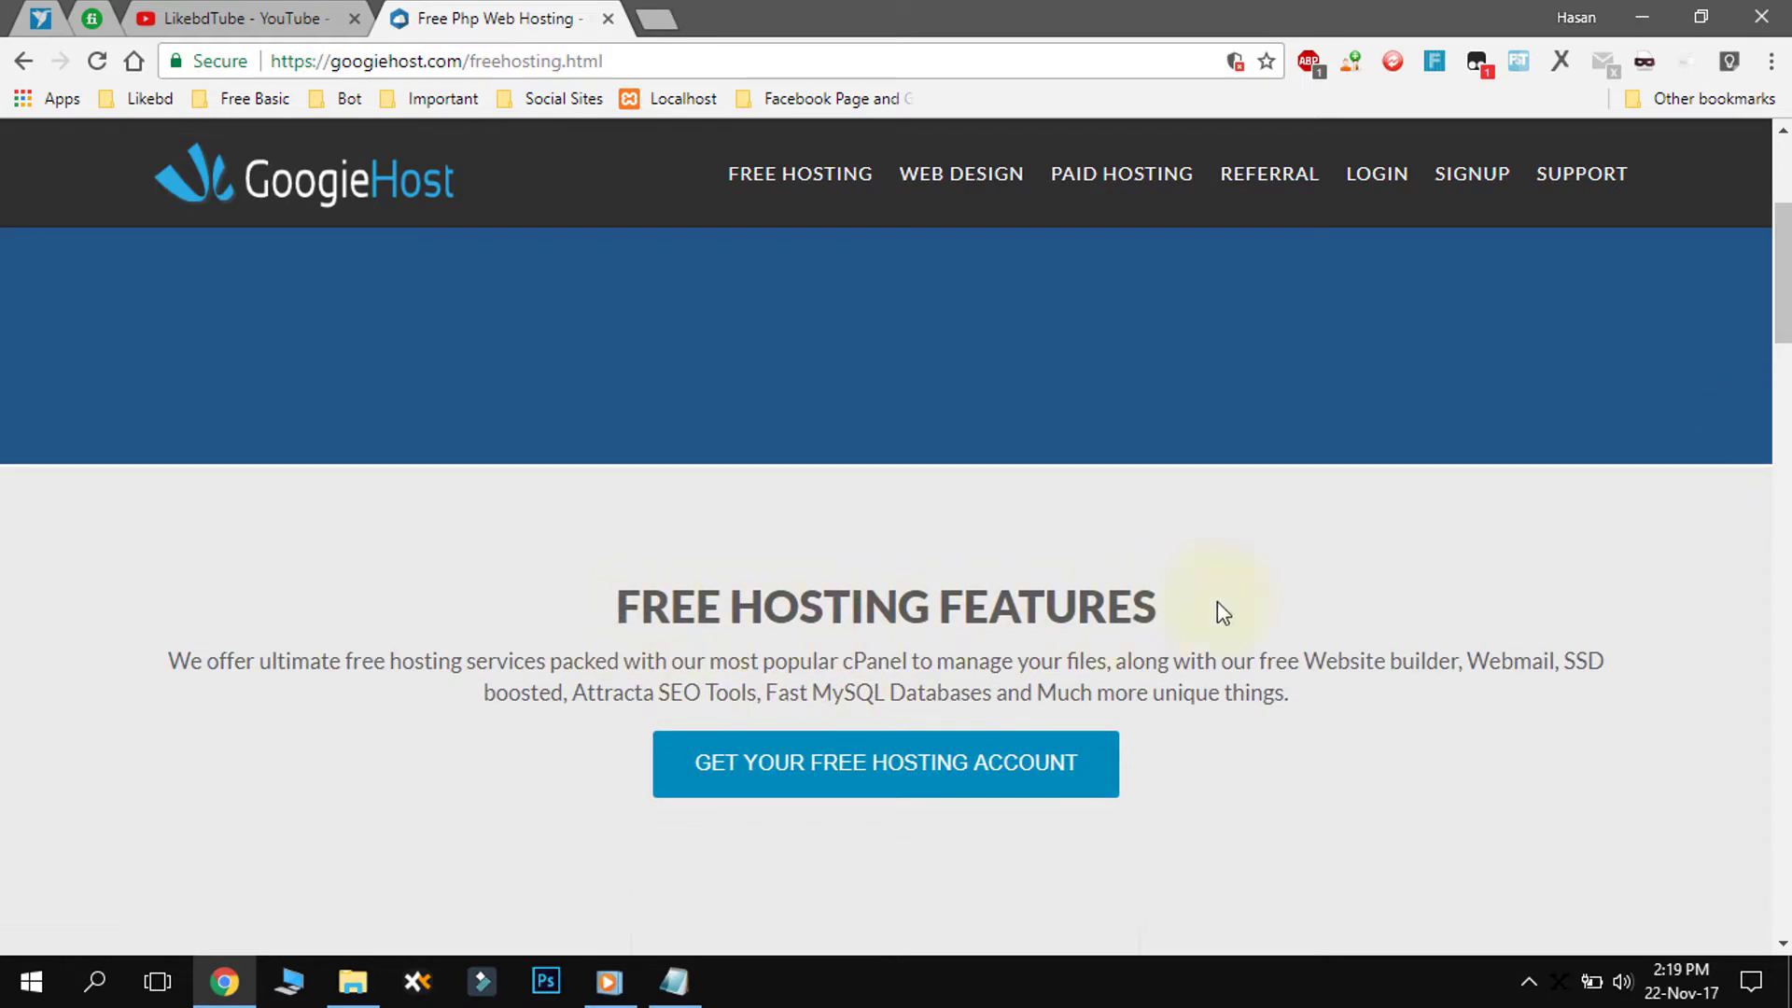
- Open the free hosting signup page and look over the FREE FOREVER plan
click(930, 771)
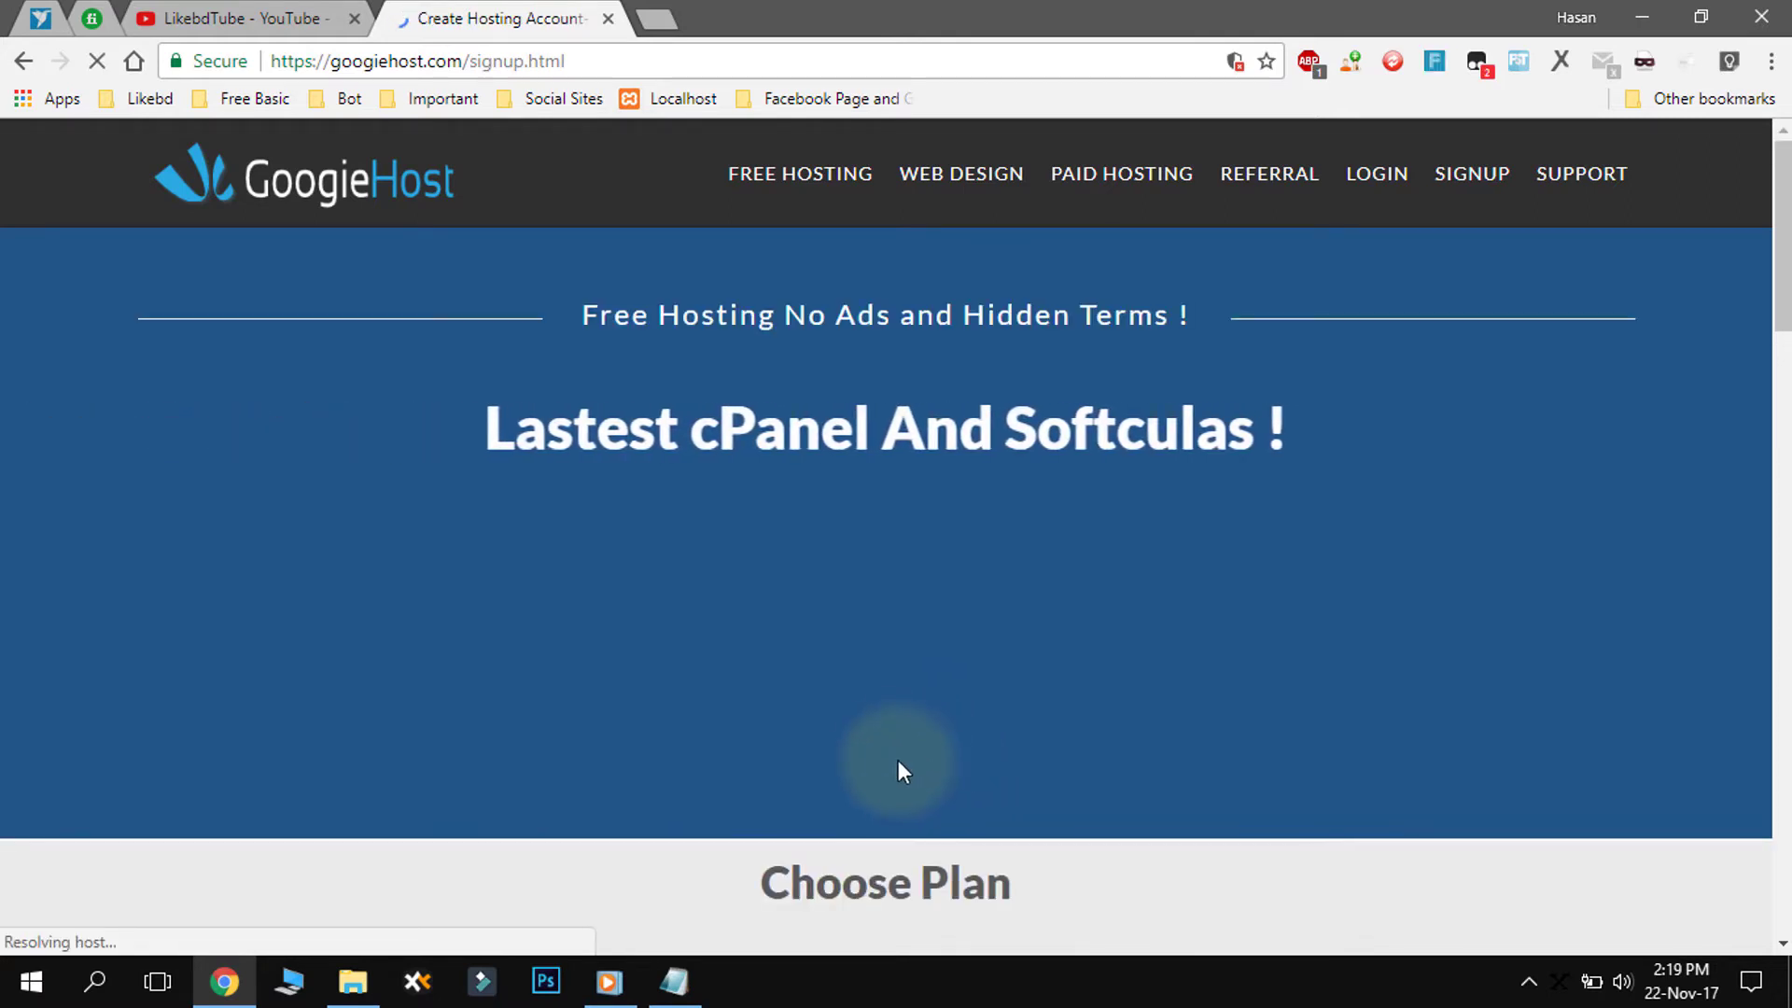
scroll(916, 550, down, 3)
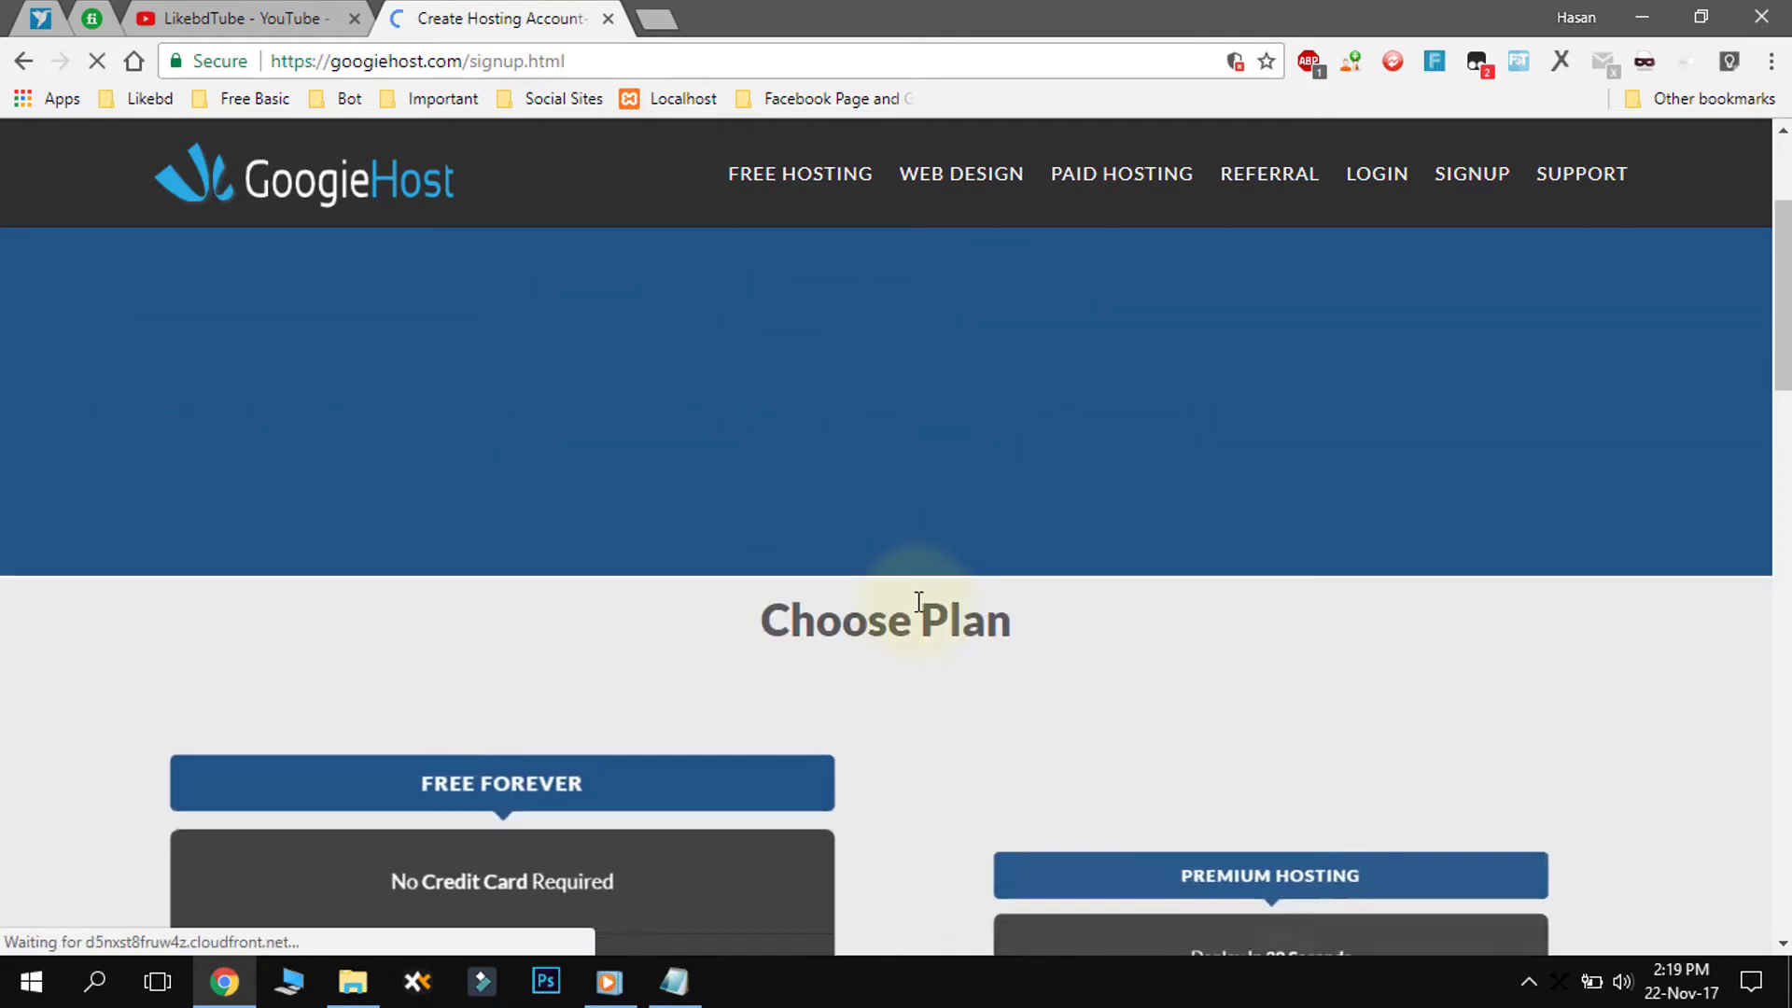
scroll(903, 625, down, 1)
scroll(902, 631, down, 3)
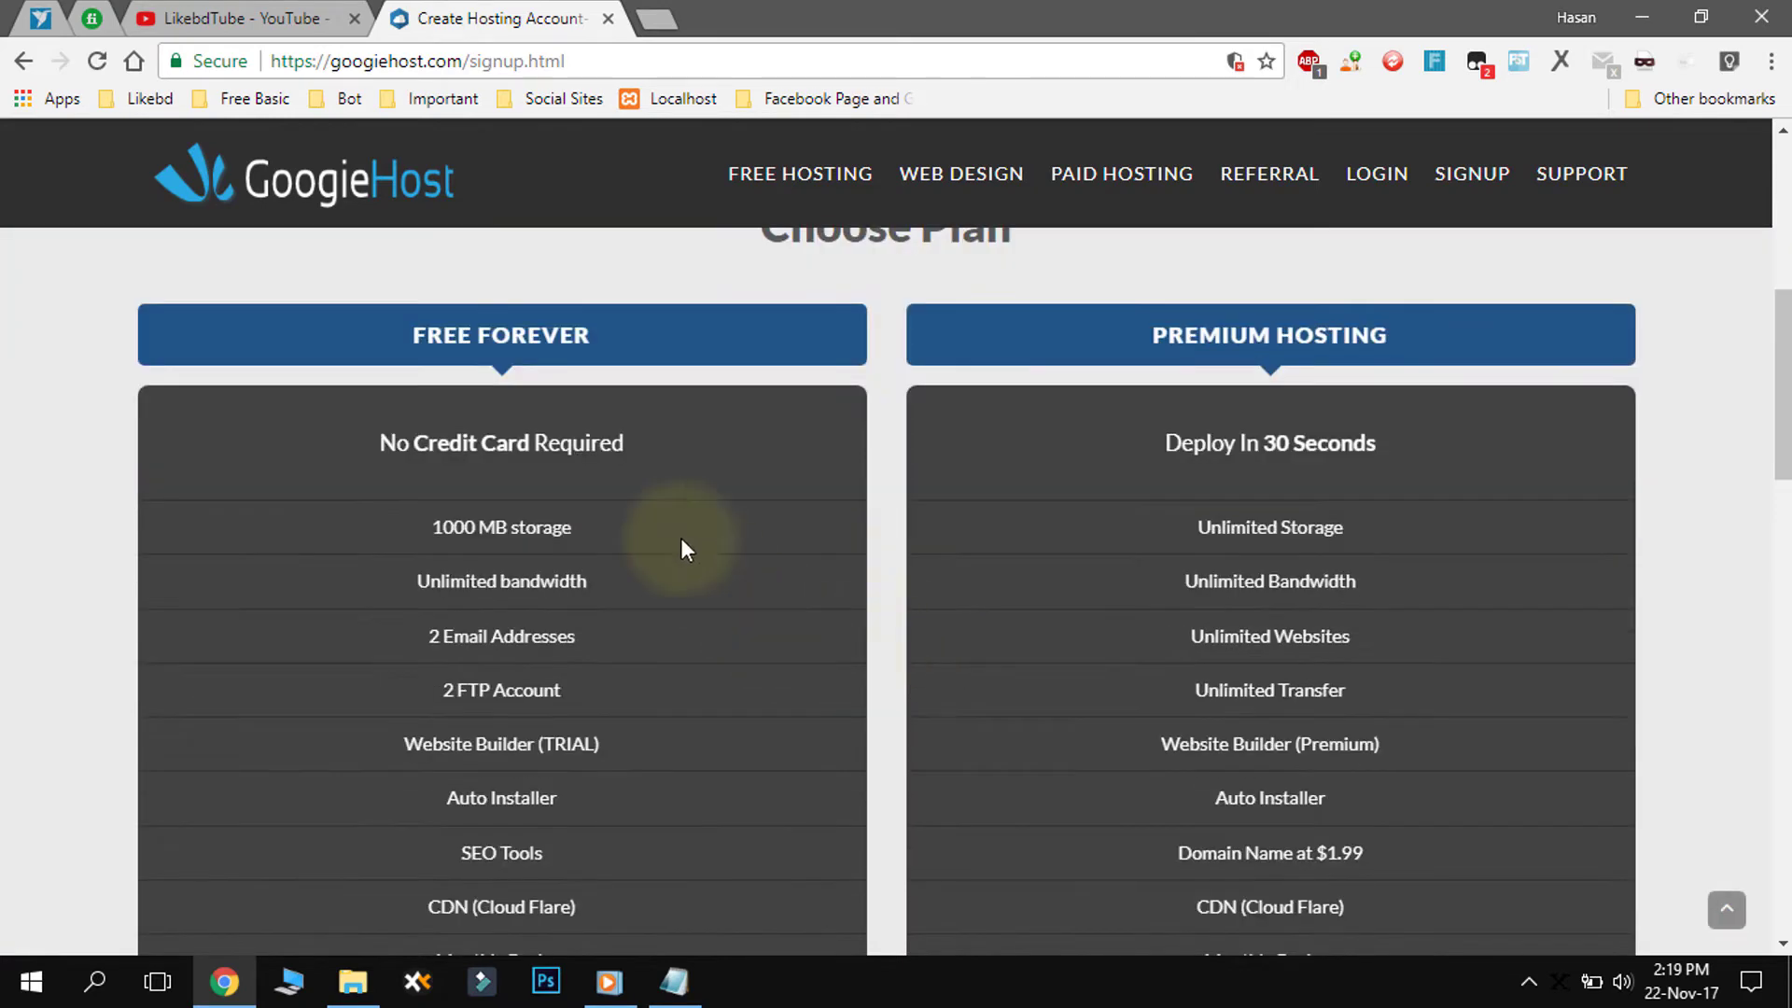
drag(417, 336, 592, 337)
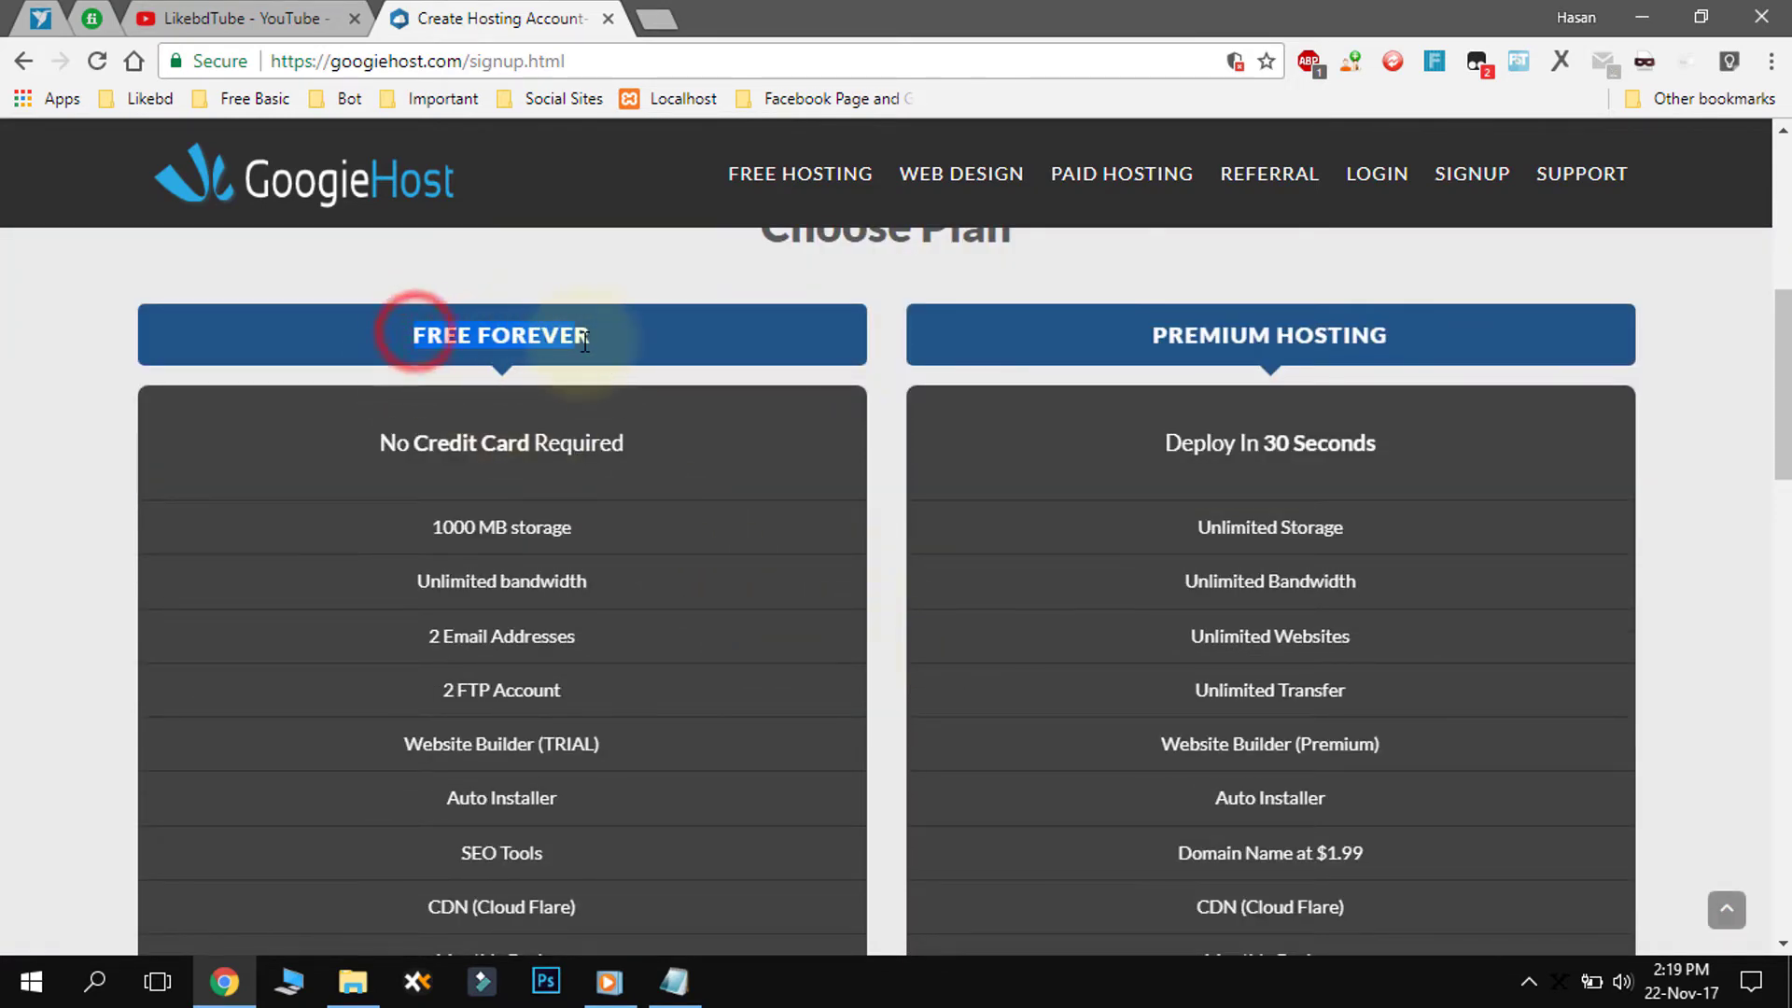
click(1180, 328)
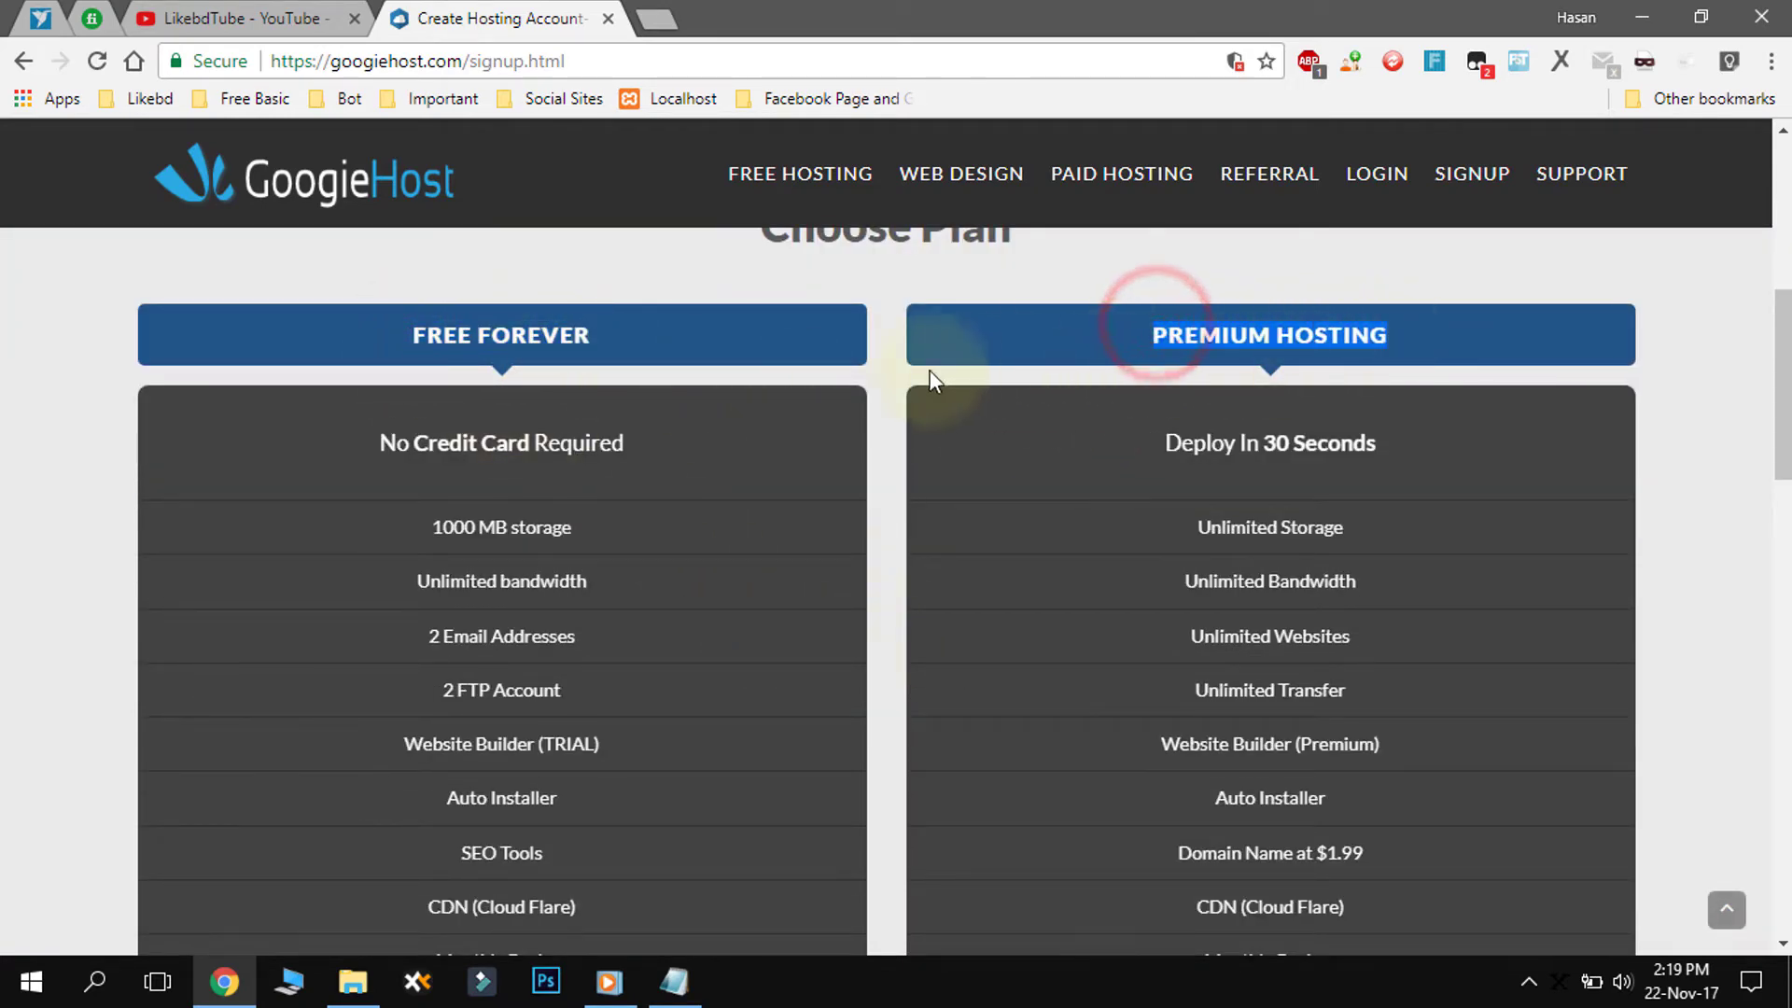
- Compare the $0.01 Premium price, then order the FREE FOREVER plan
scroll(875, 410, down, 2)
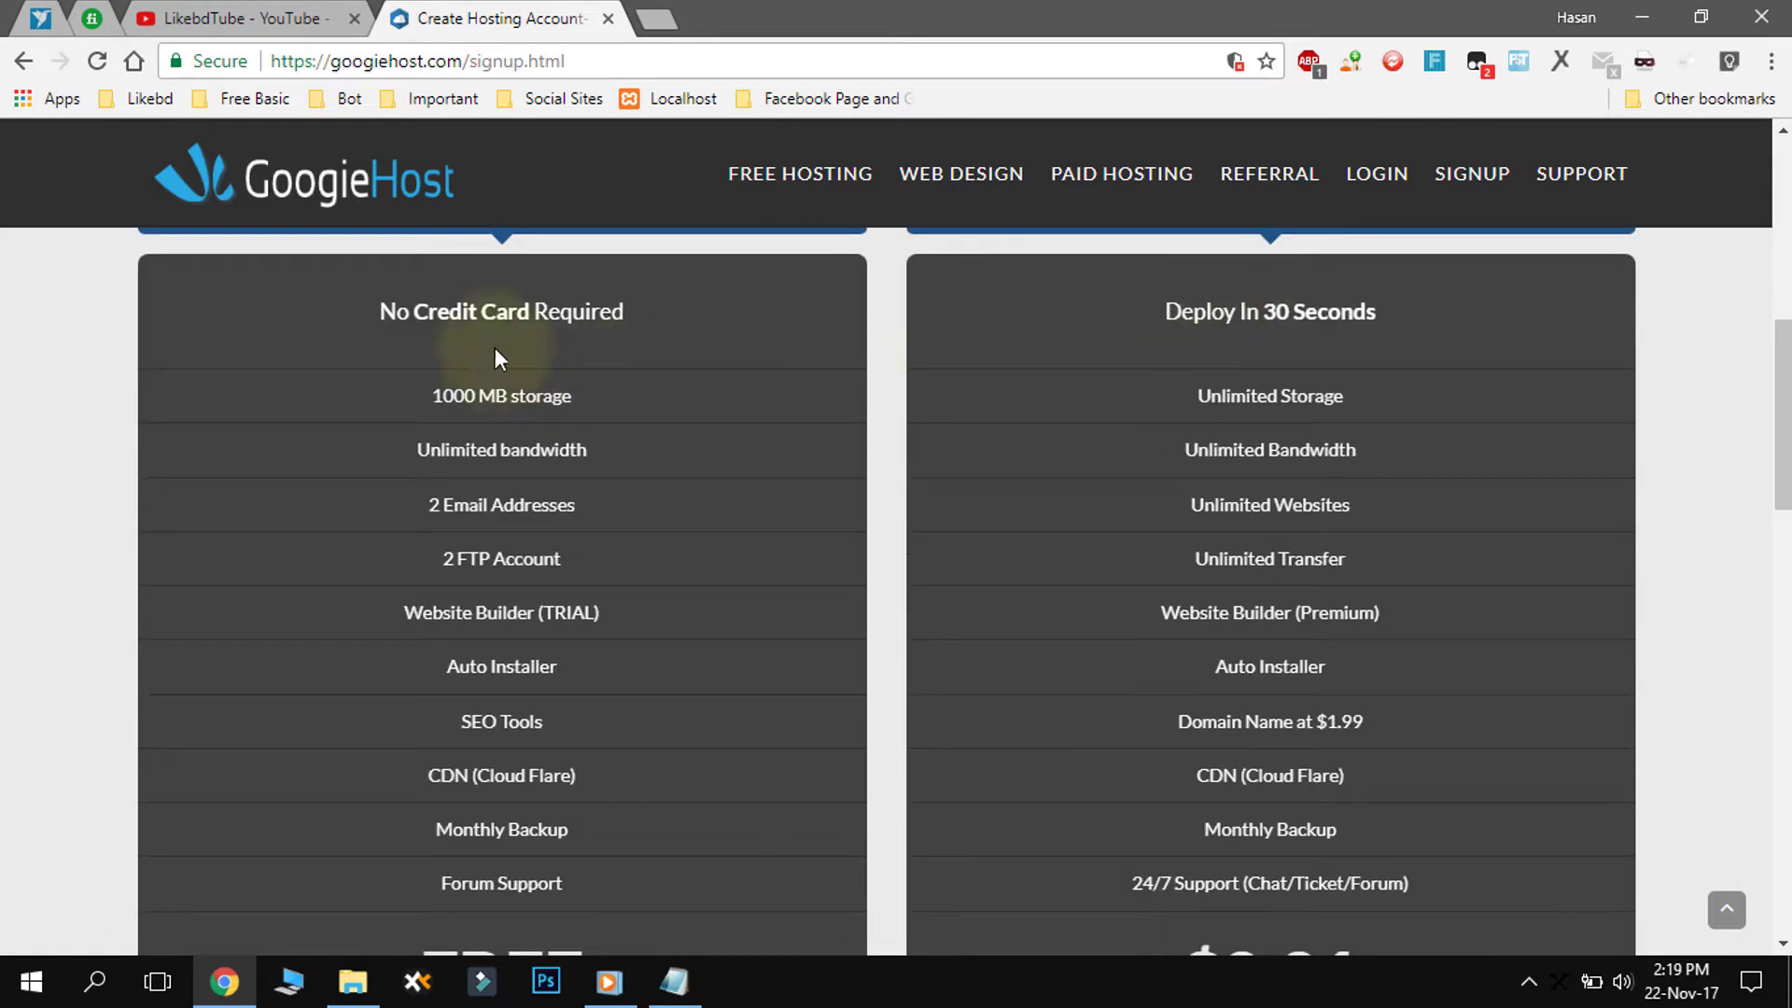
scroll(519, 362, down, 3)
scroll(522, 362, down, 3)
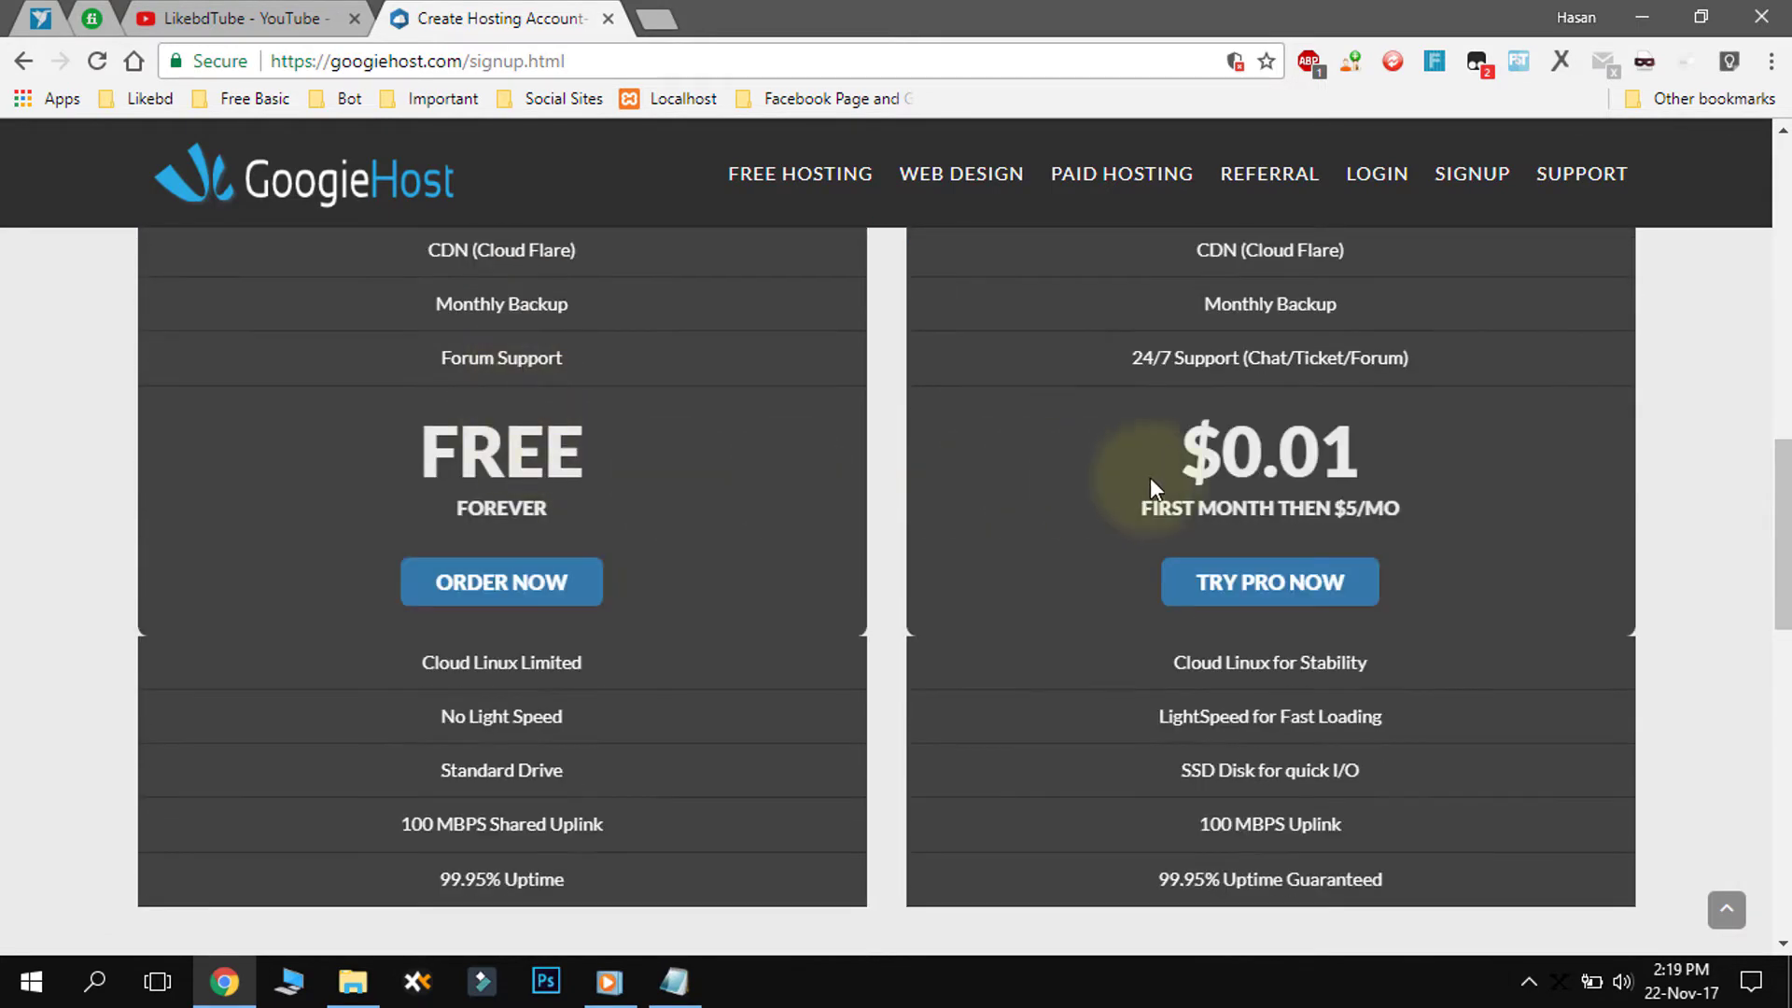
drag(1358, 450, 1183, 464)
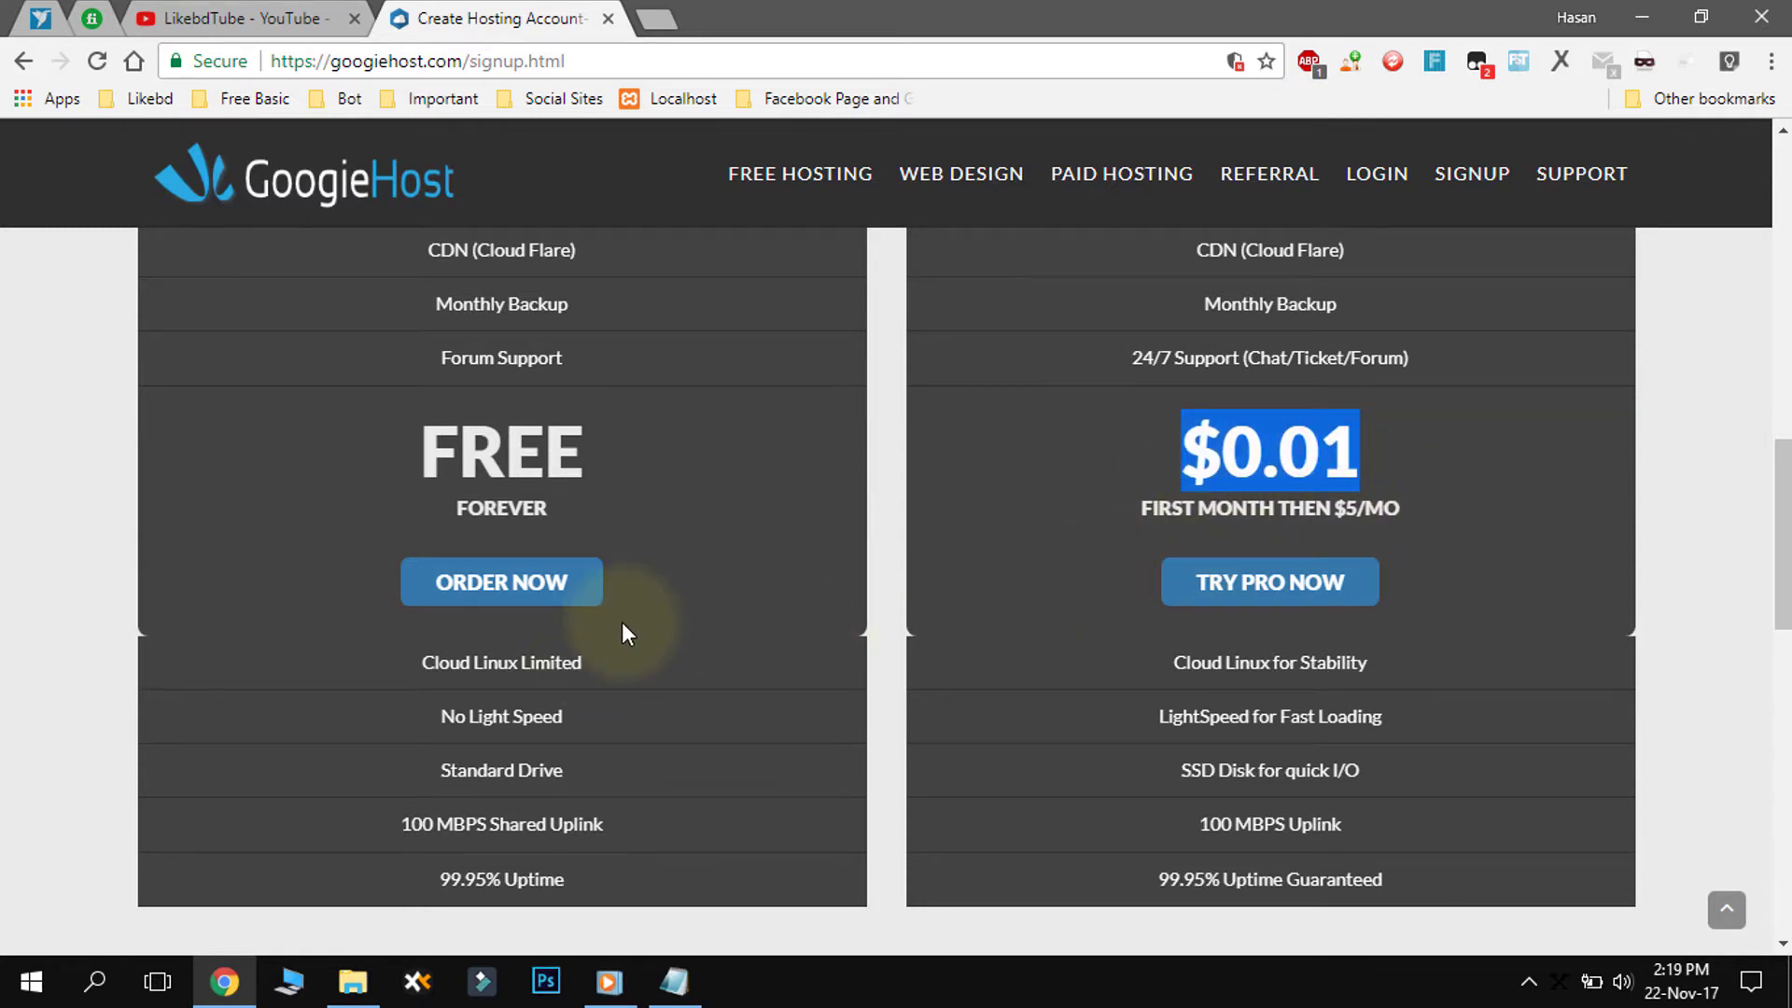
scroll(622, 634, down, 2)
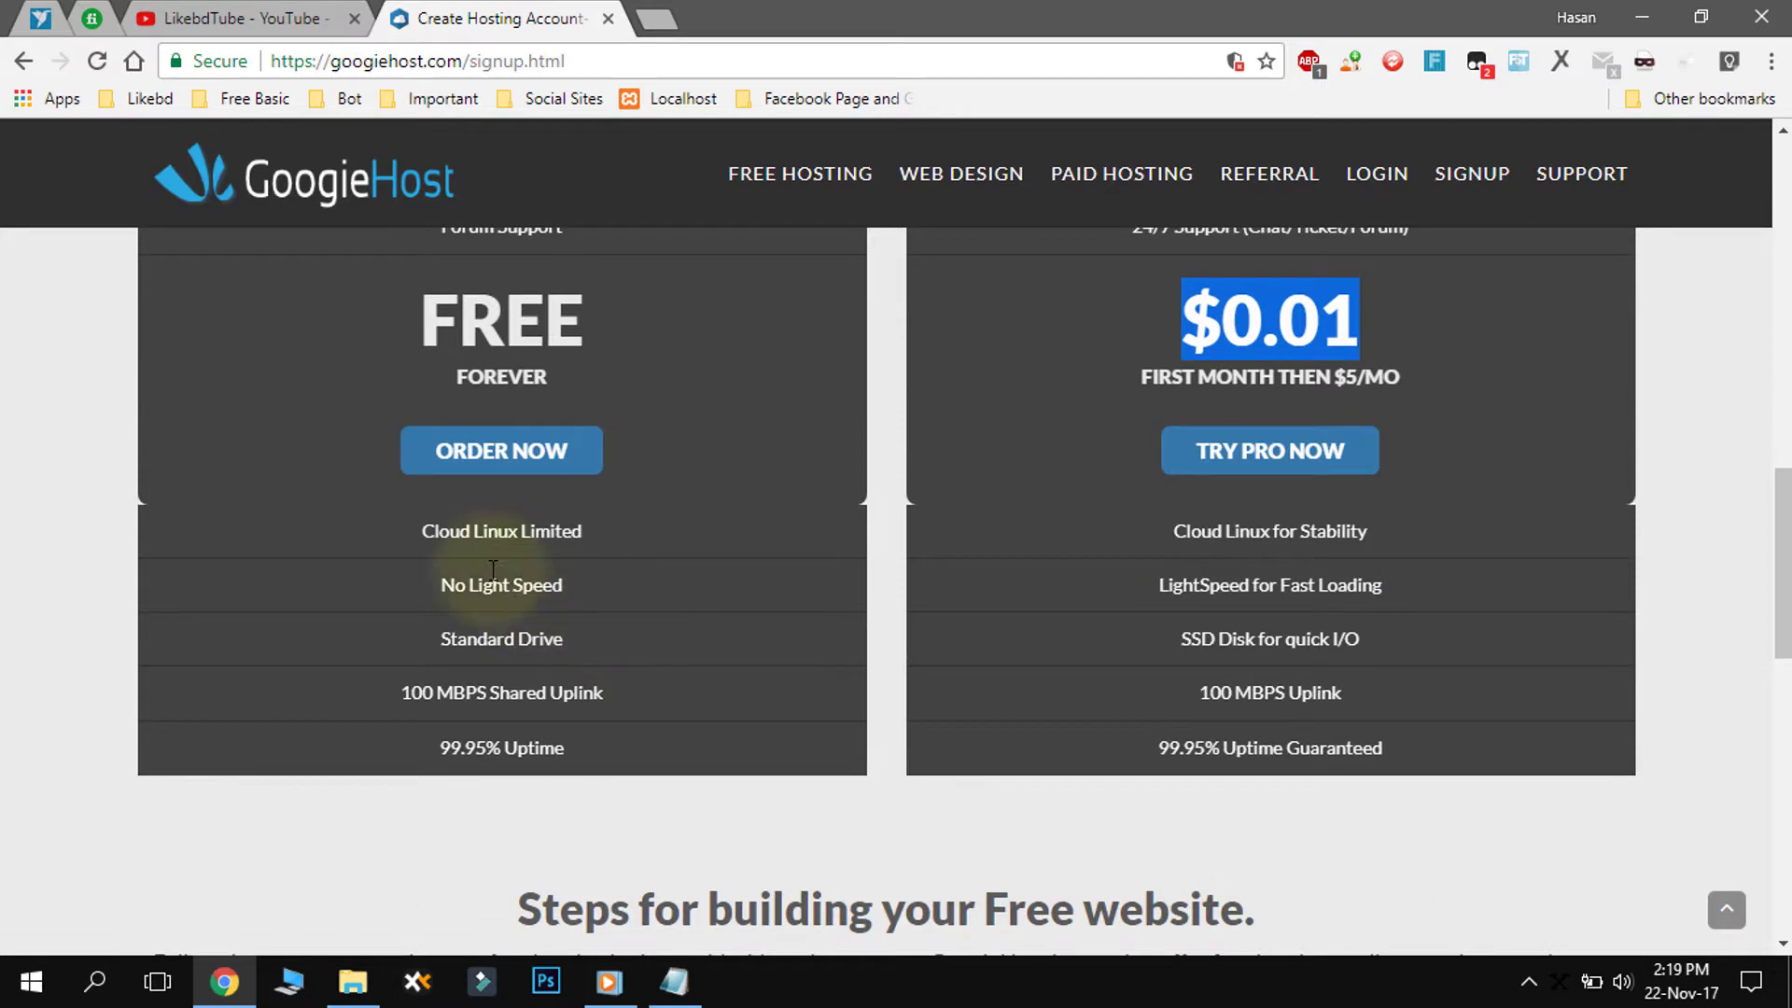
click(505, 481)
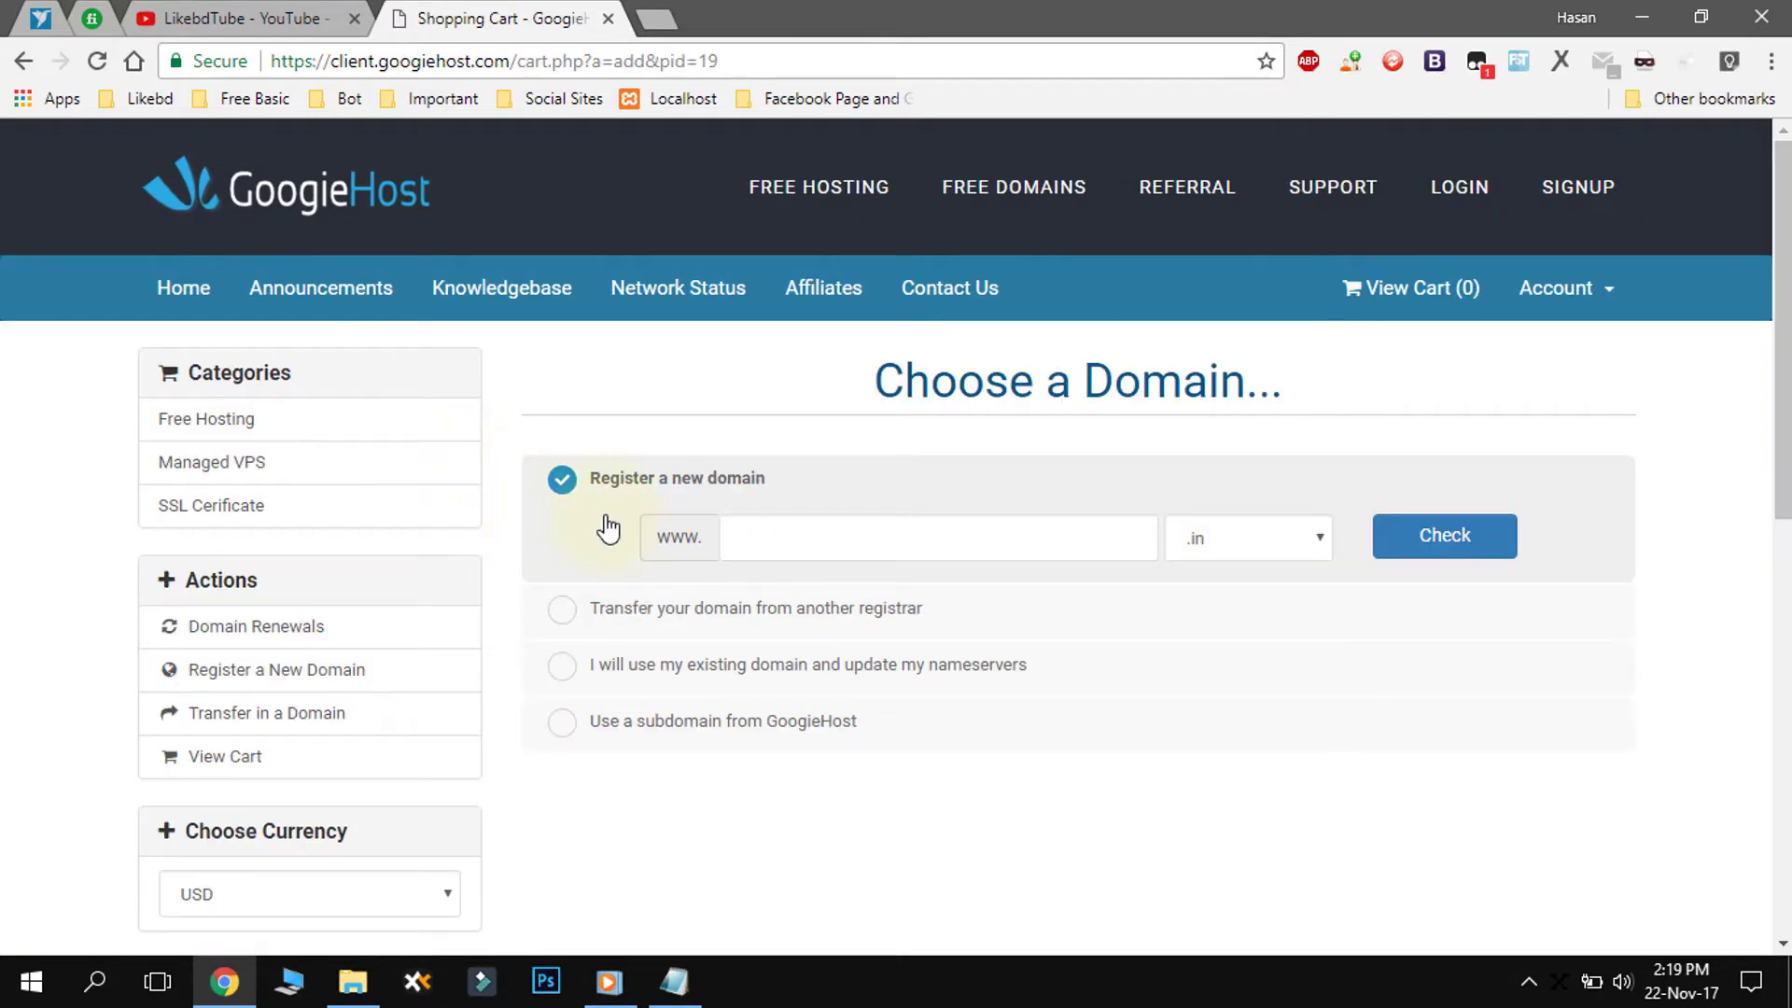
- Choose a GoogieHost subdomain, enter likebd with the cu.ma suffix, and check availability
click(1318, 545)
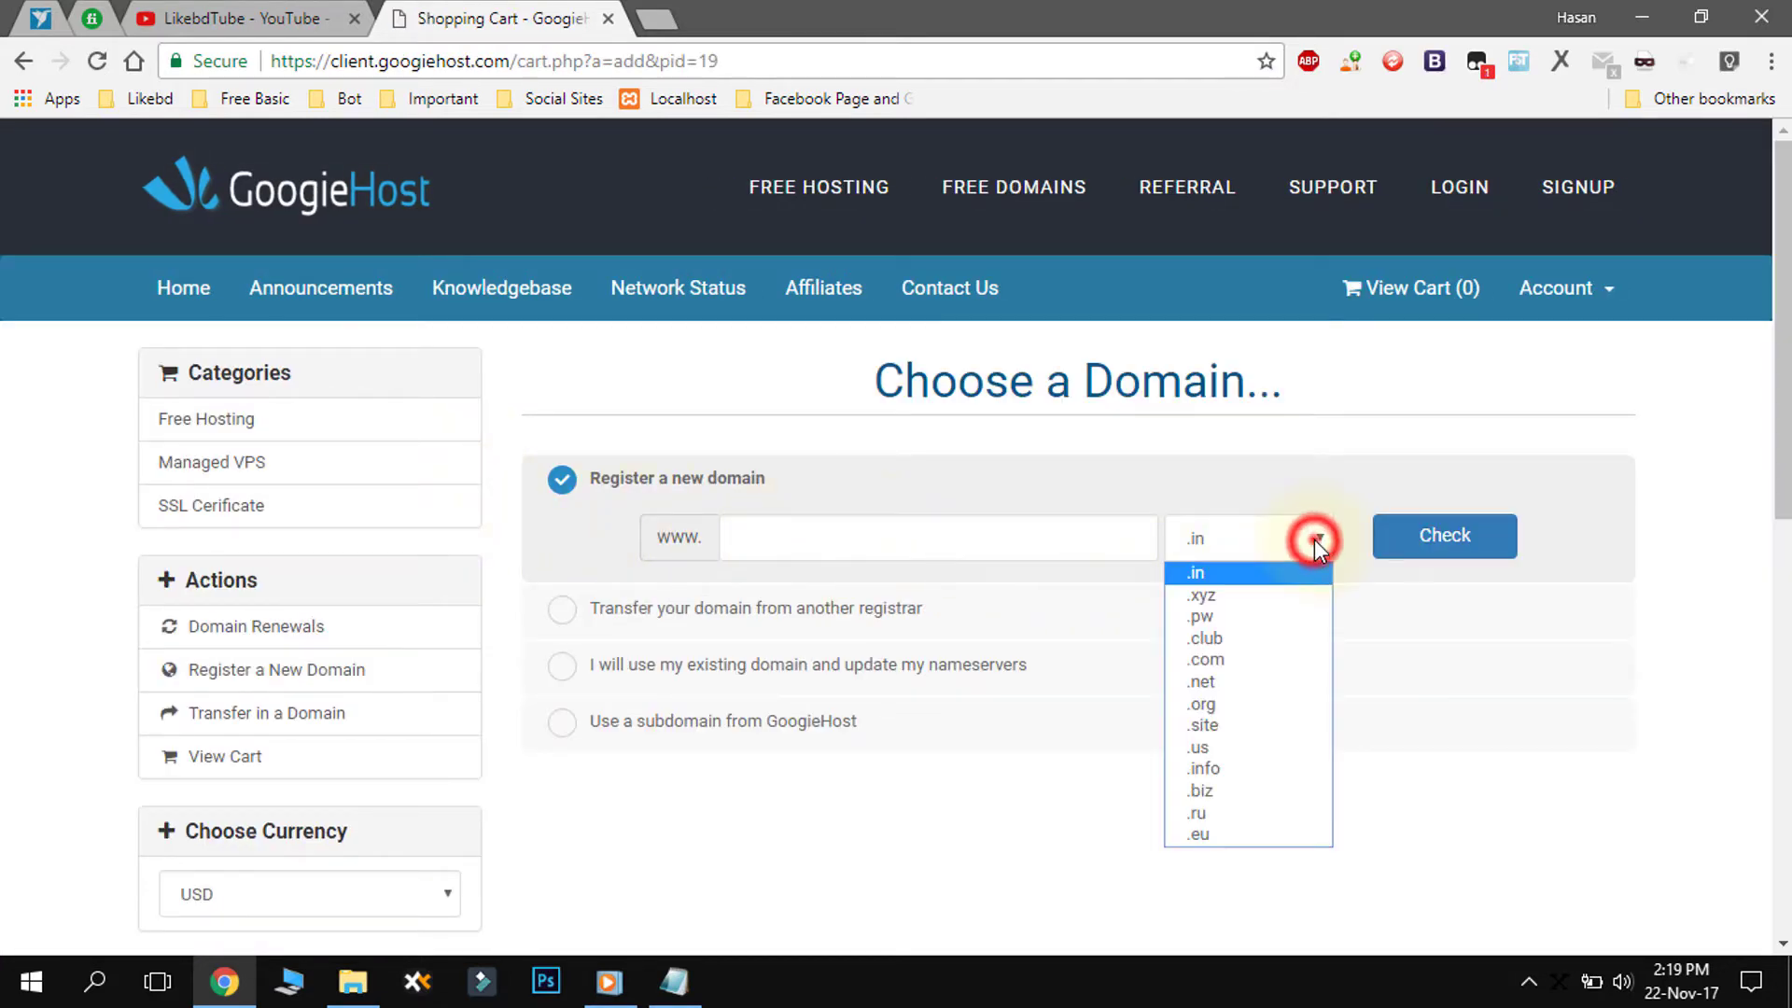
click(1316, 541)
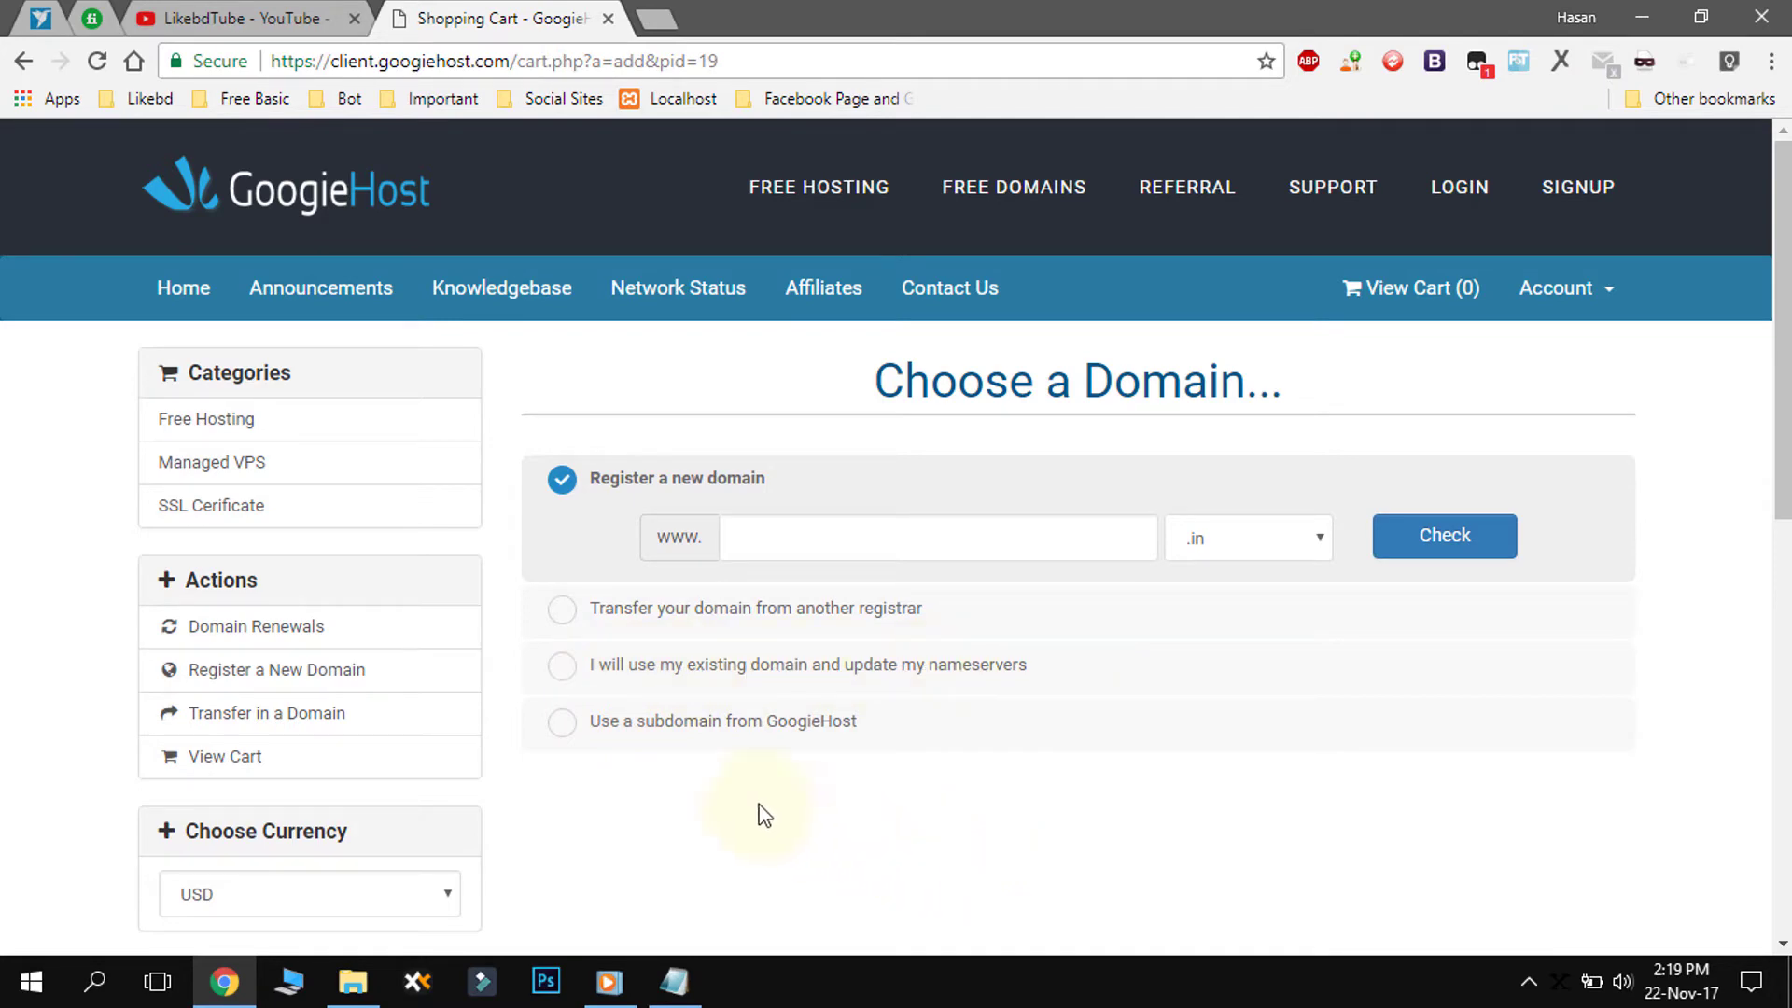
click(561, 723)
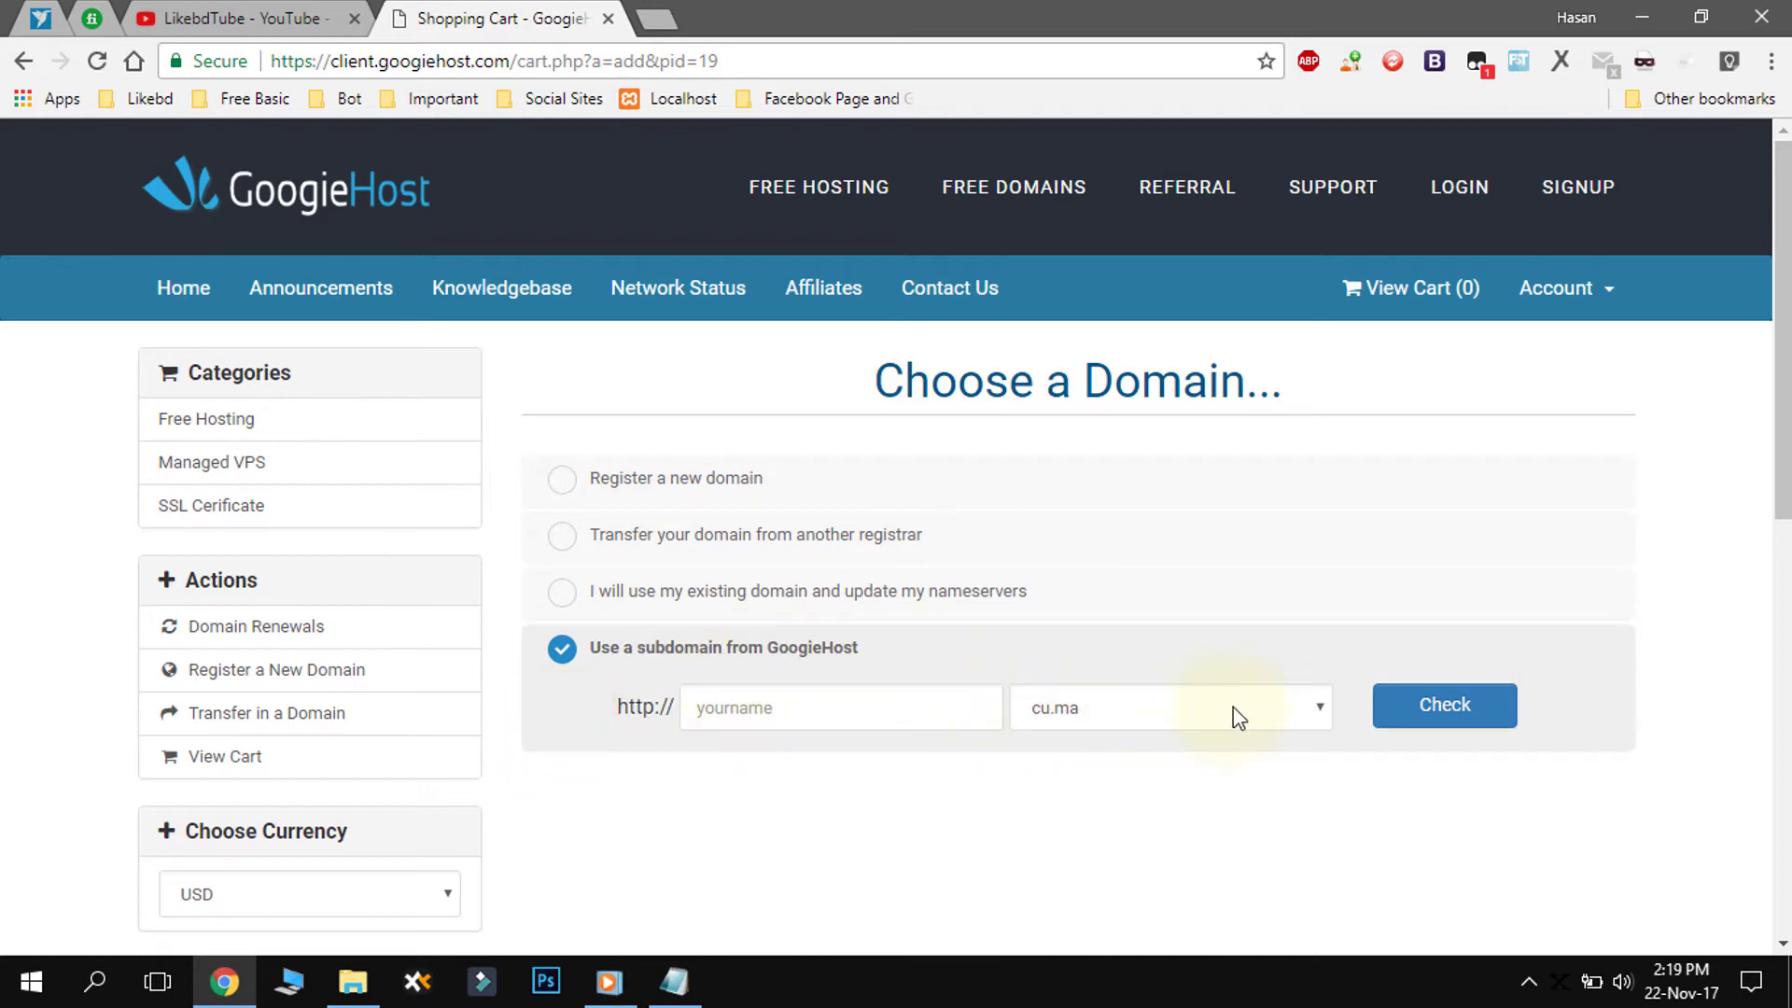
click(759, 715)
text(likebd)
click(1241, 701)
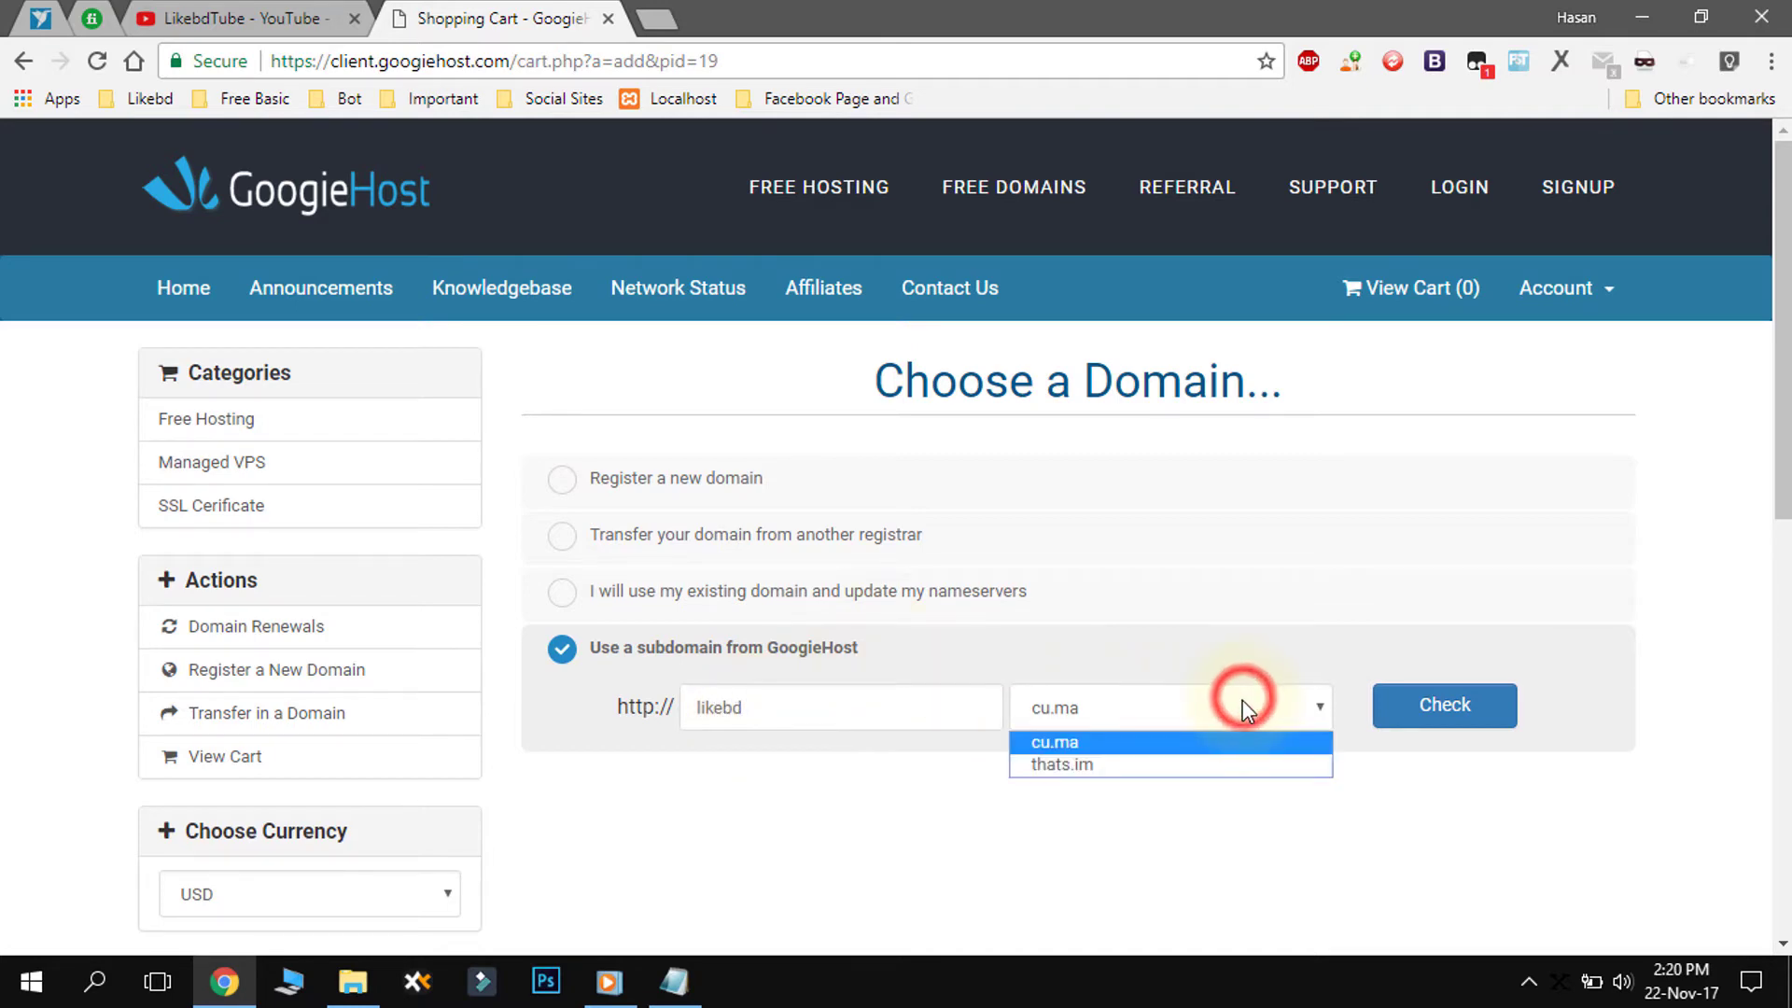
click(1096, 742)
click(1445, 704)
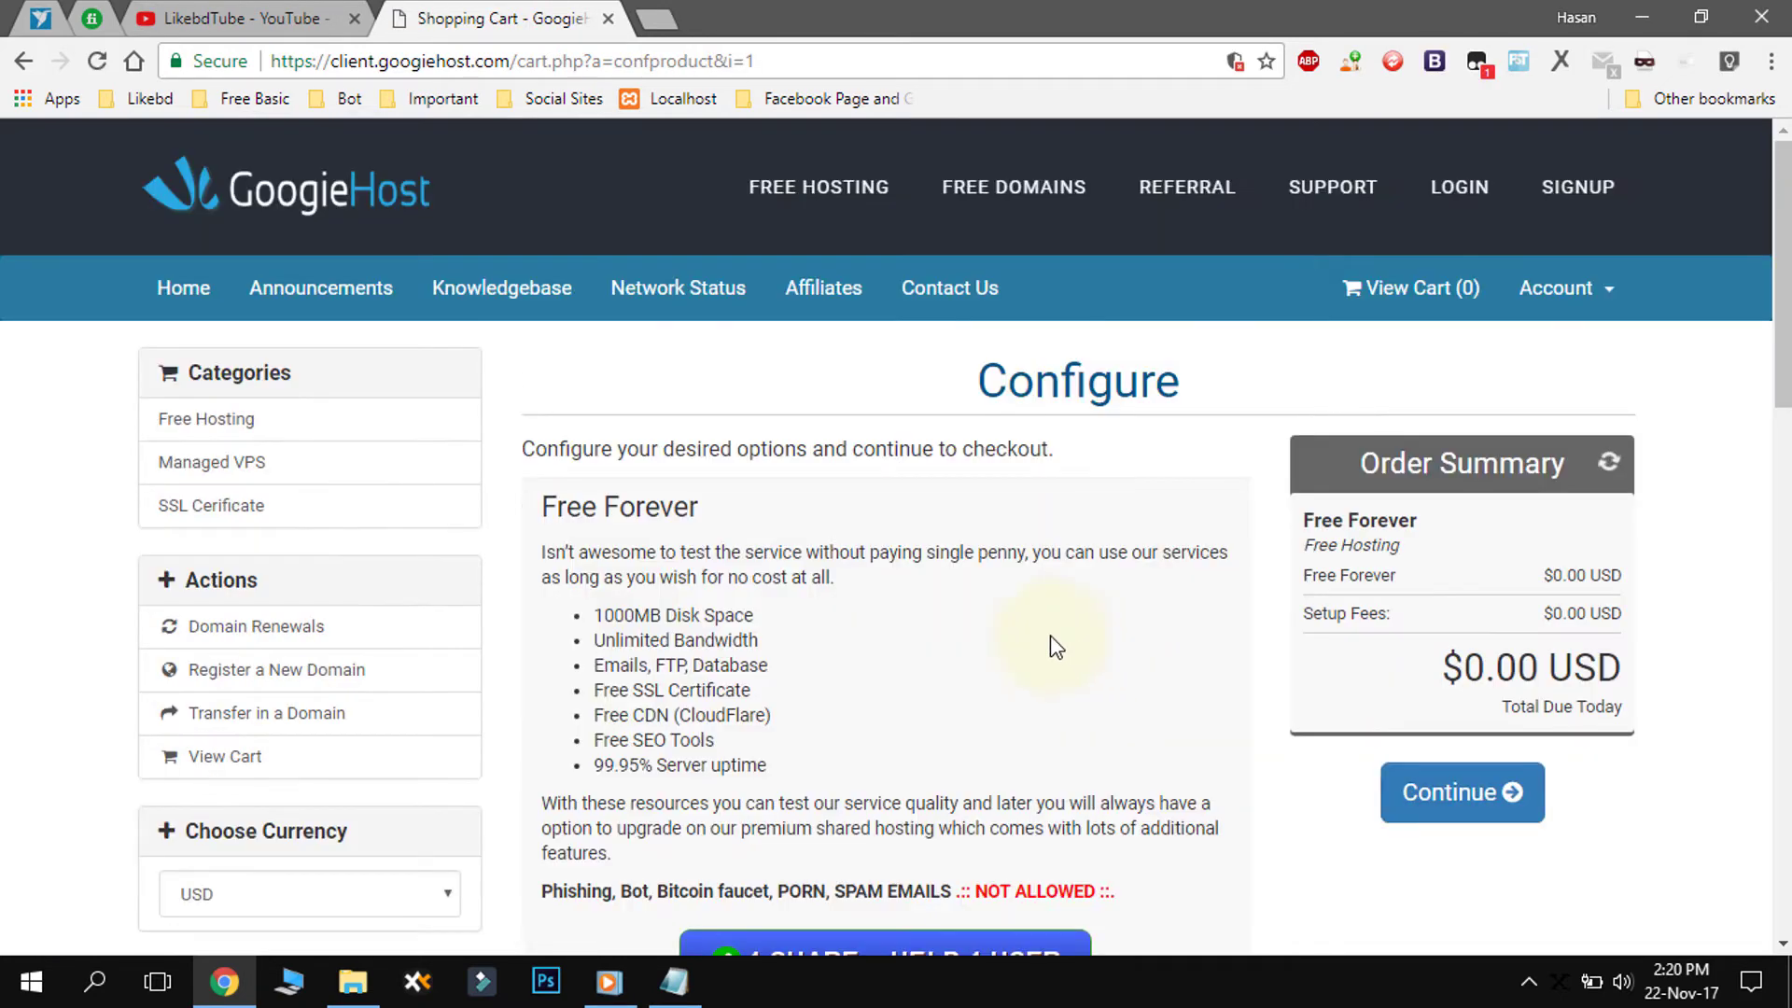
- Read the prohibited-uses terms on the Configure page and try to continue
scroll(784, 557, down, 1)
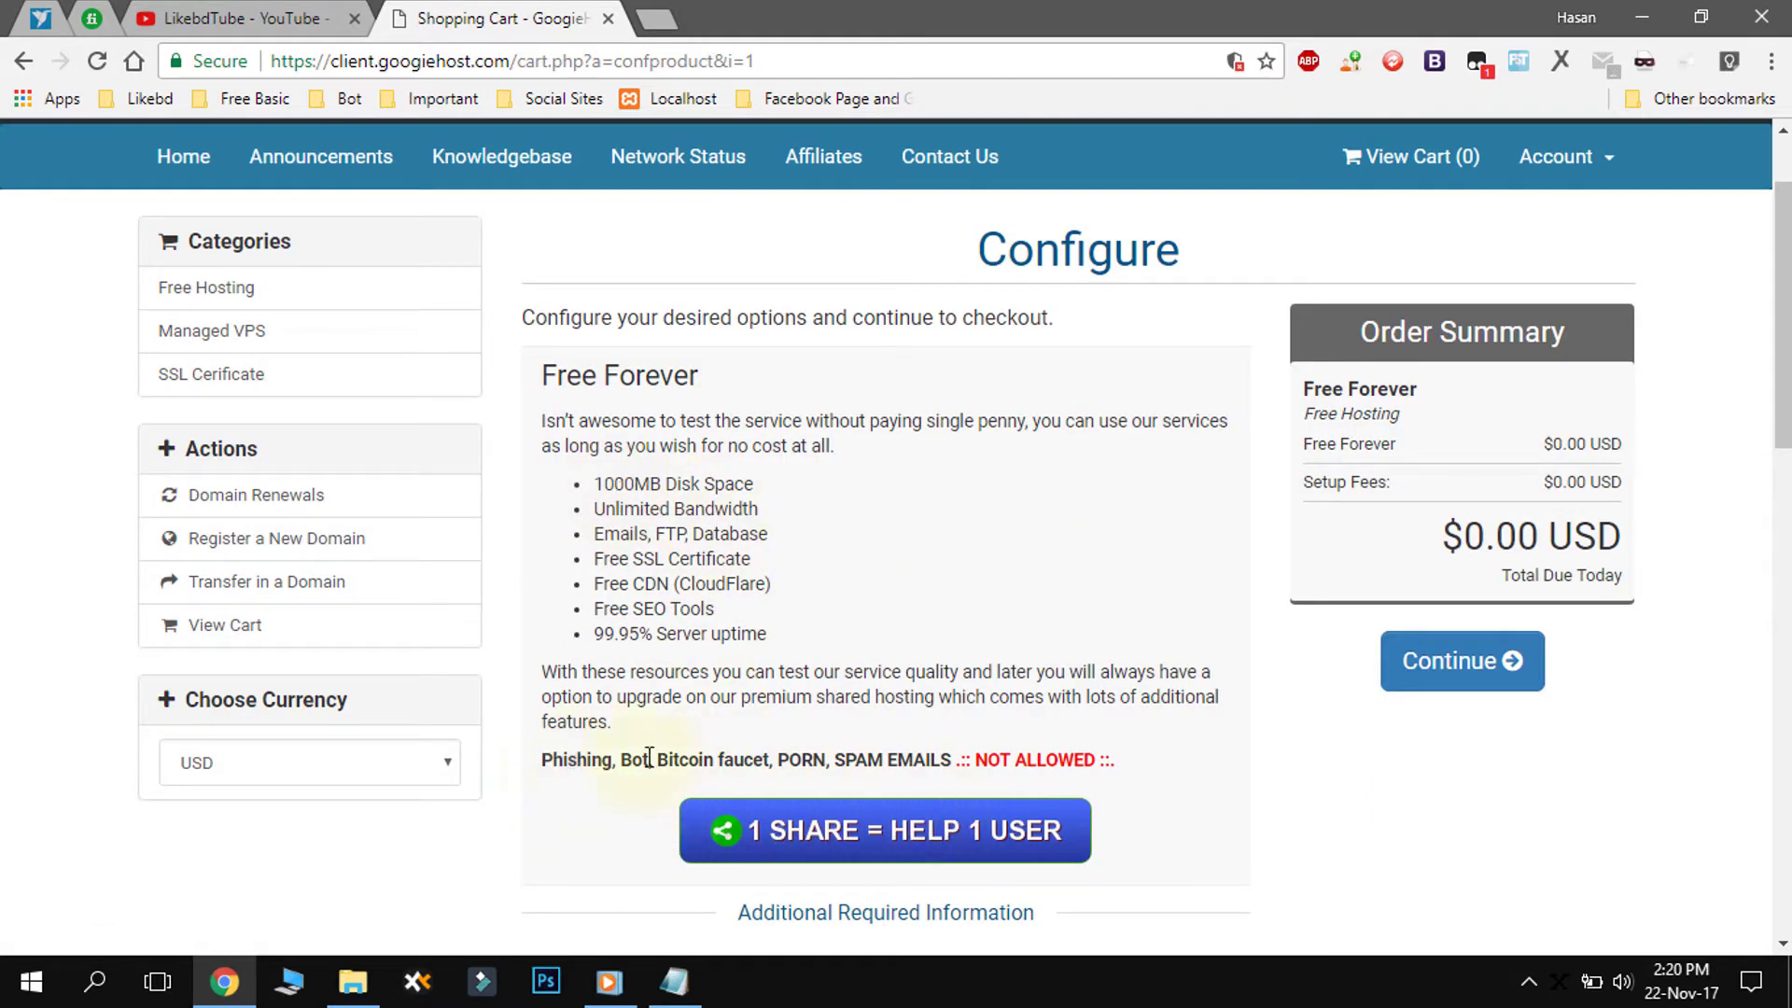
drag(544, 764, 1112, 784)
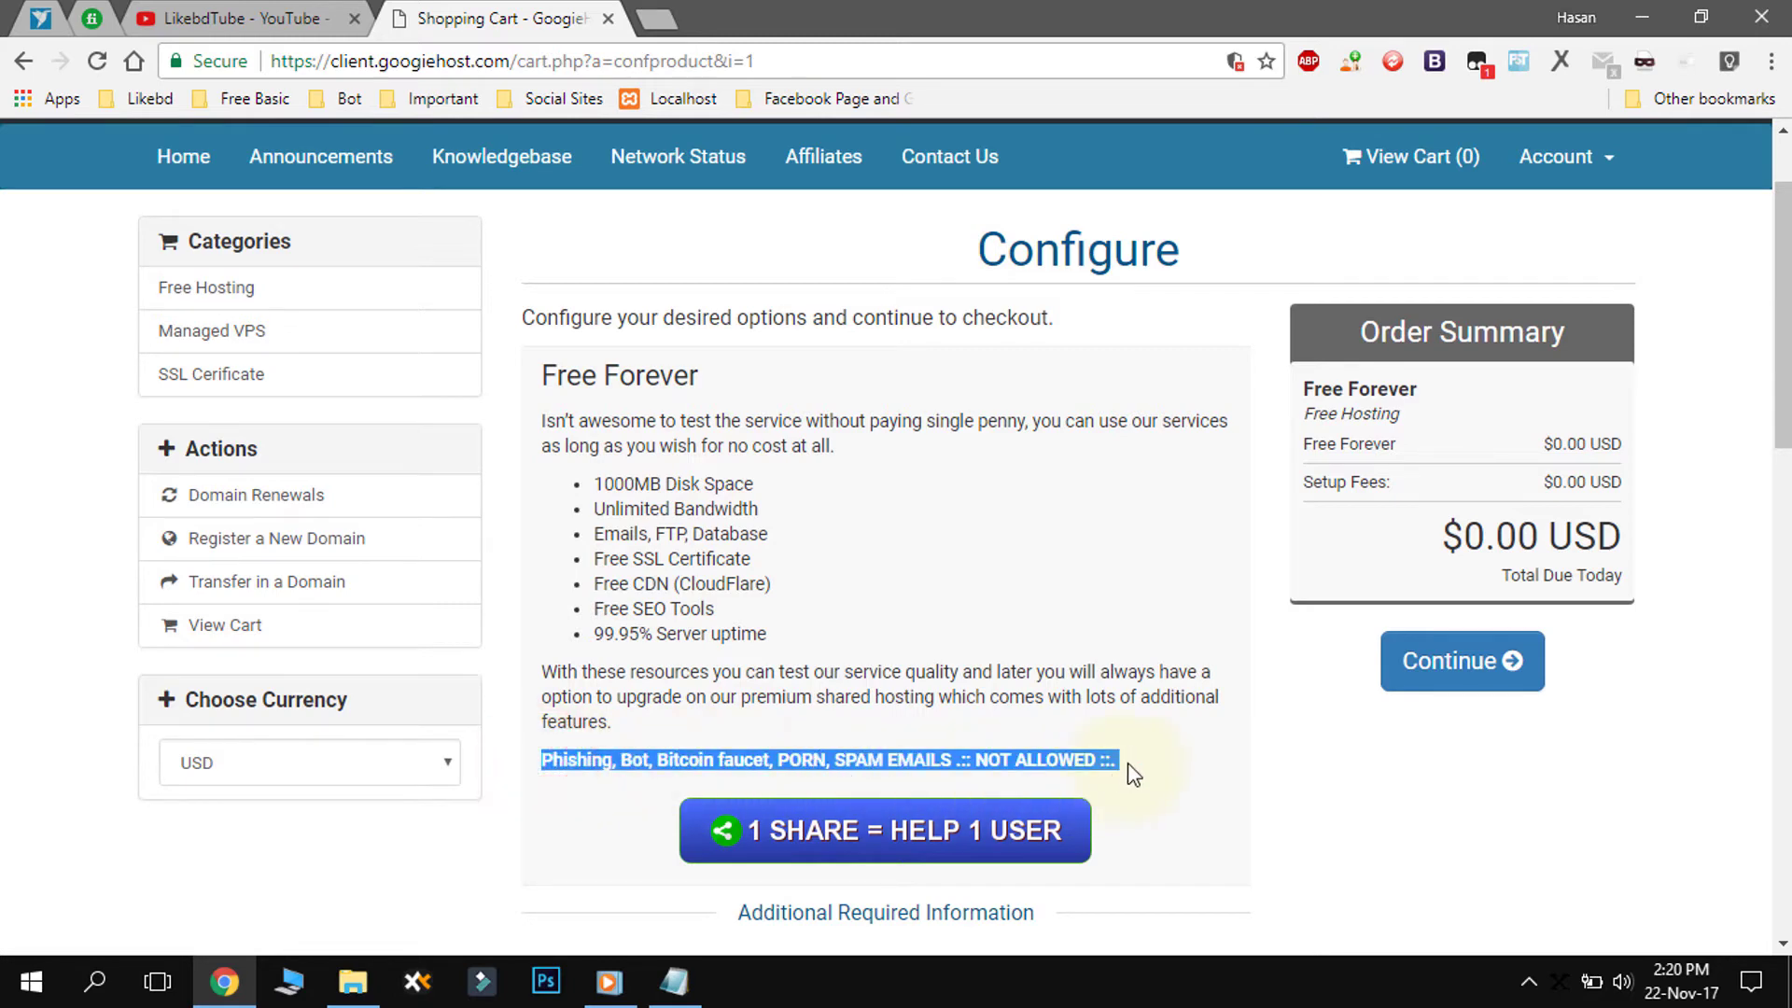
scroll(1120, 764, down, 1)
click(988, 616)
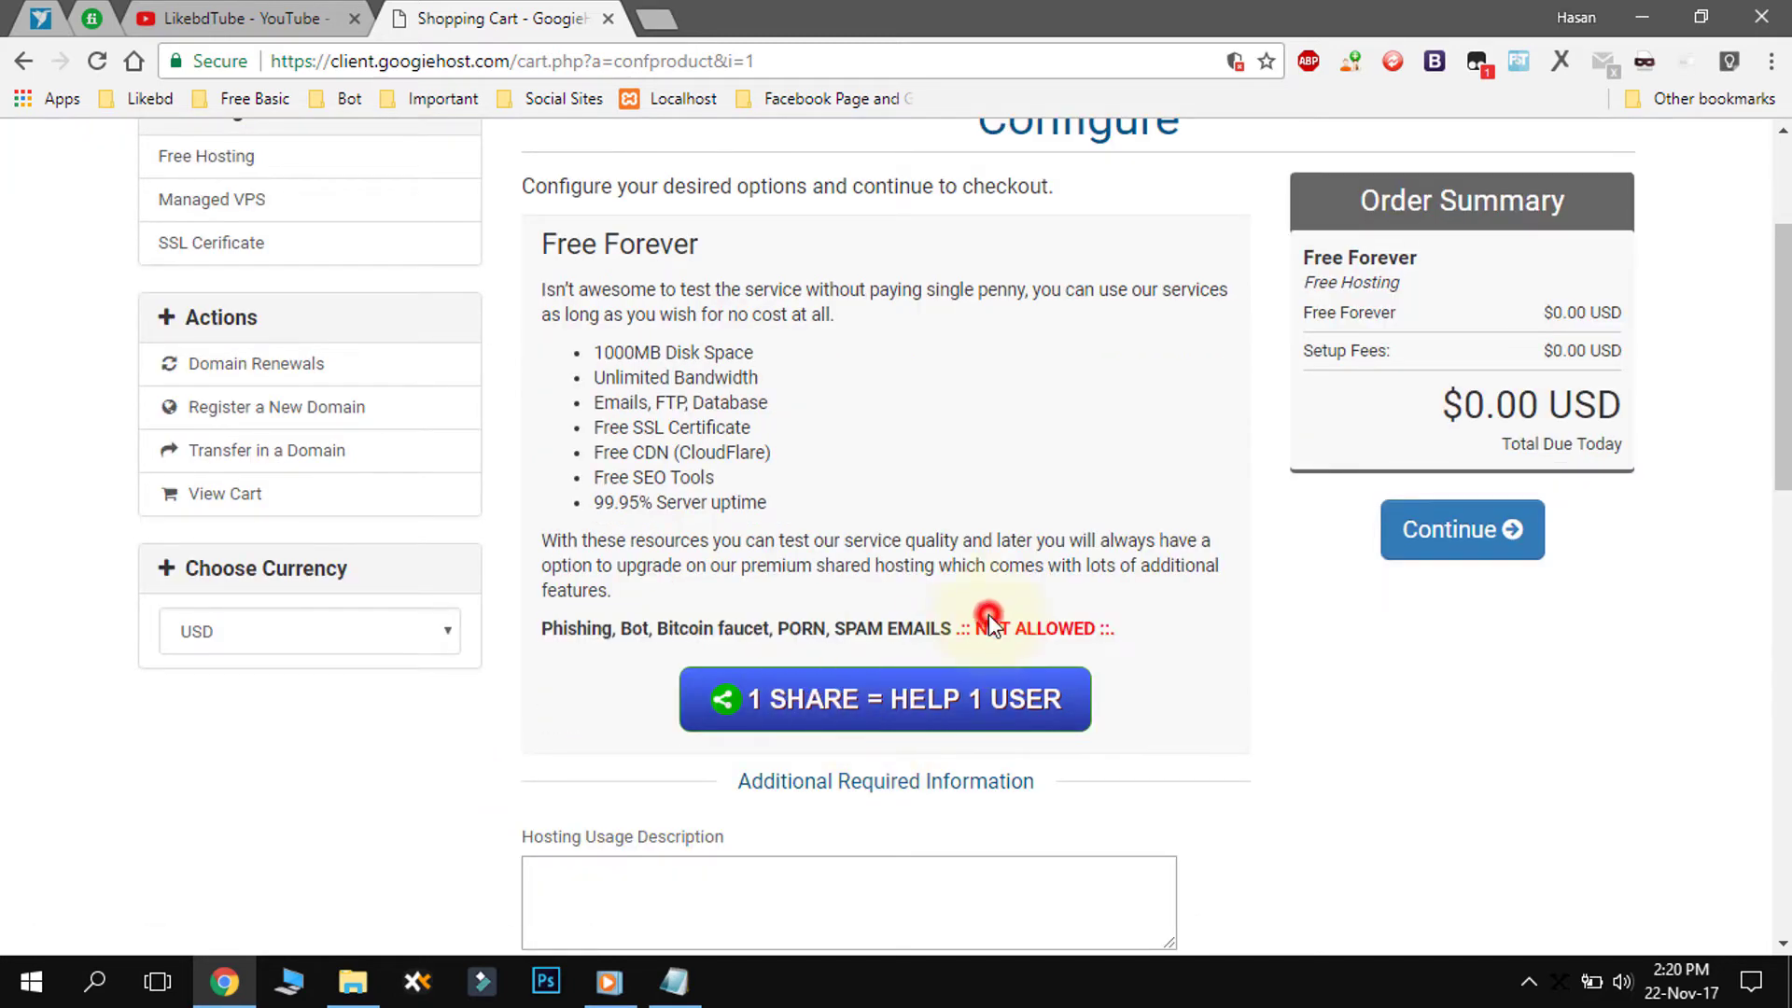
scroll(995, 618, up, 1)
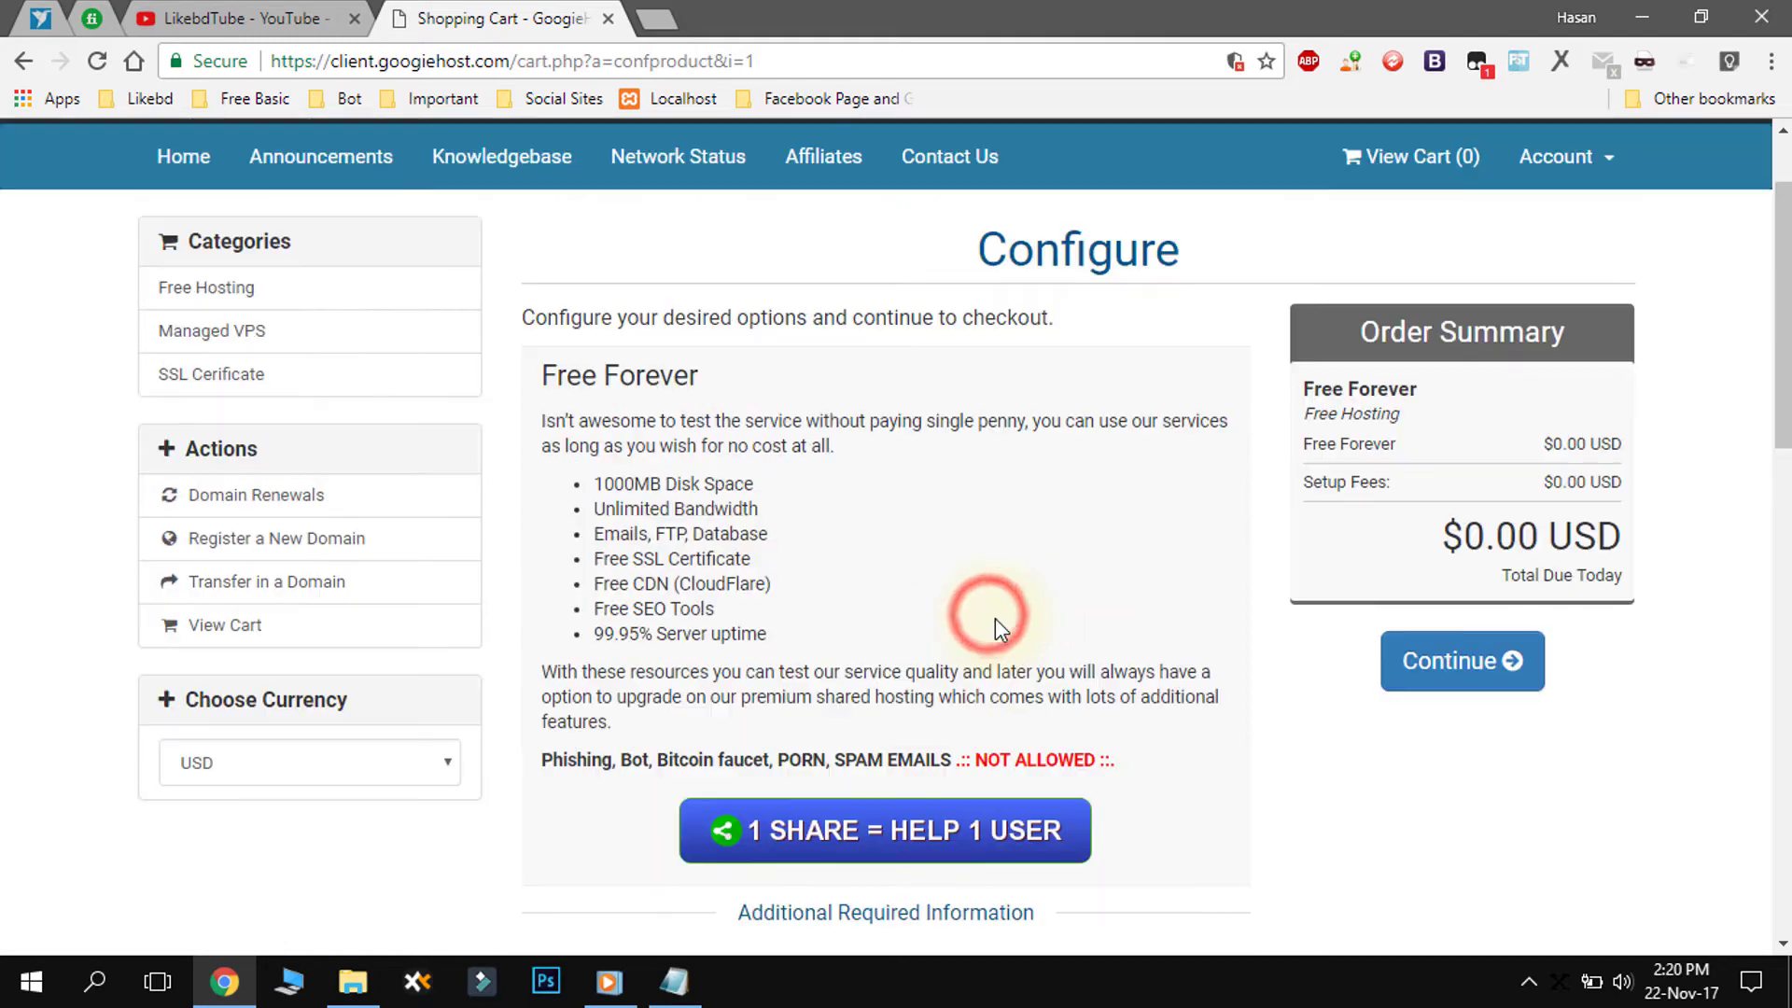
click(1473, 683)
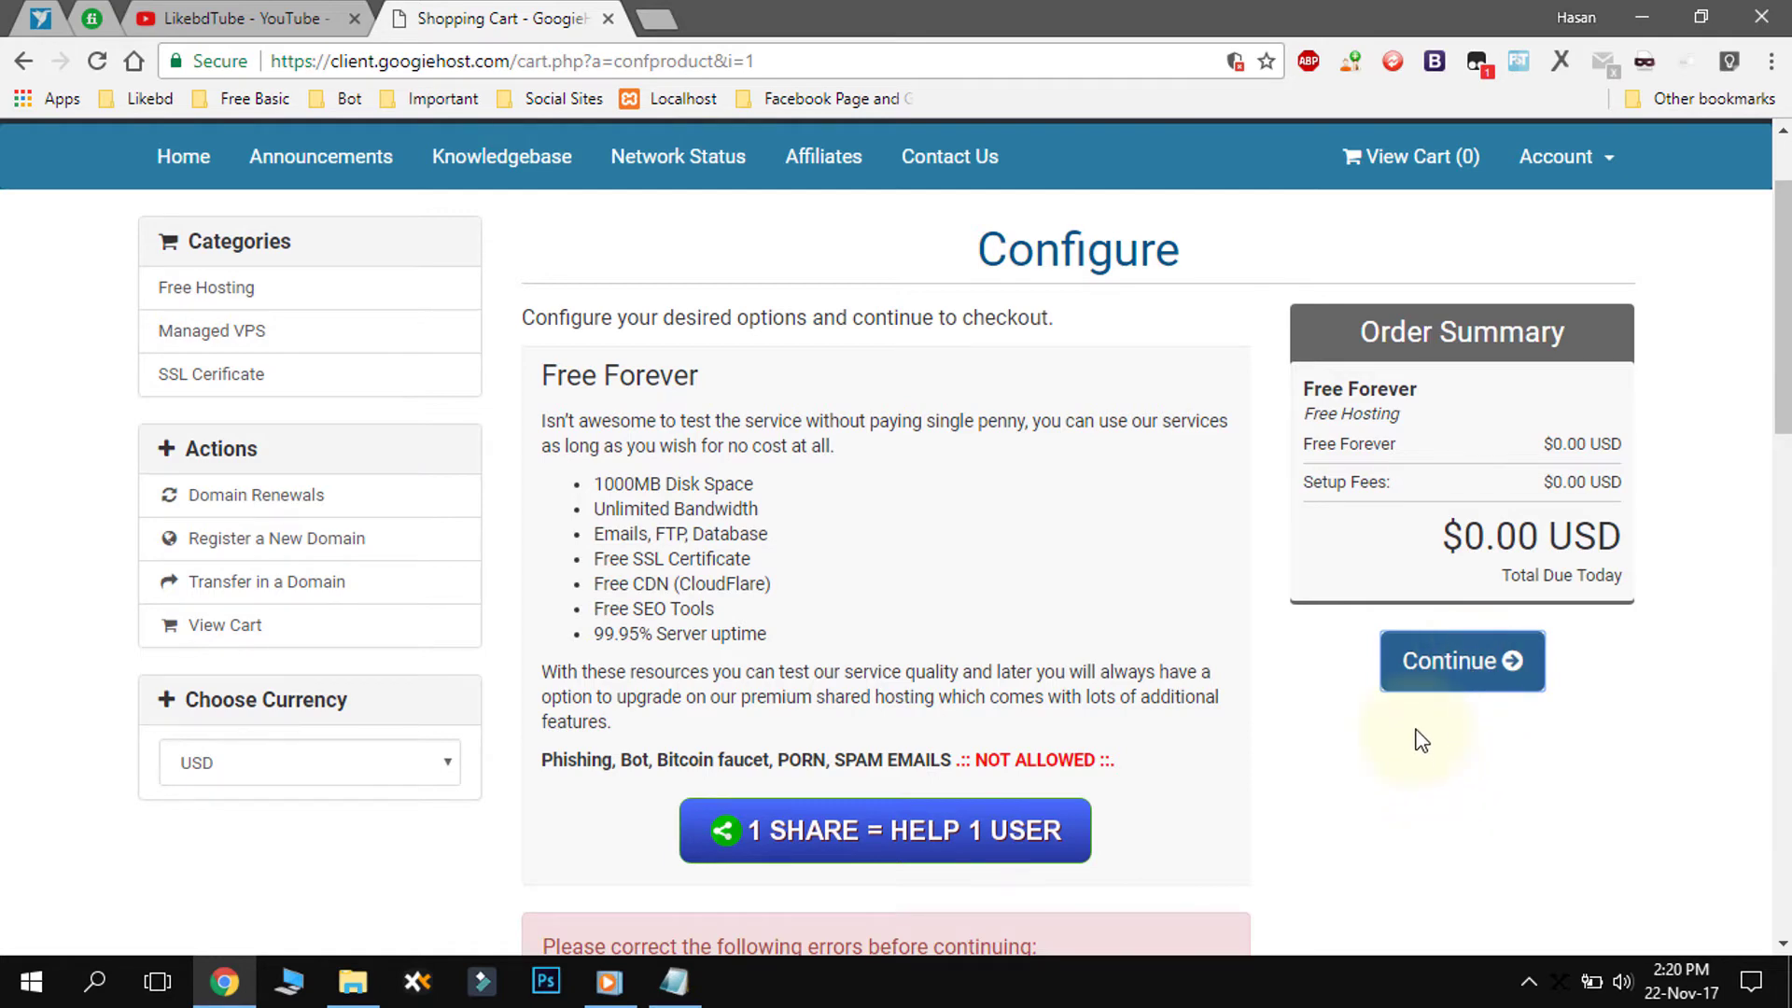
- Retry continuing until the 'Hosting Usage Description is required' error appears
scroll(1419, 737, down, 3)
scroll(1418, 738, down, 3)
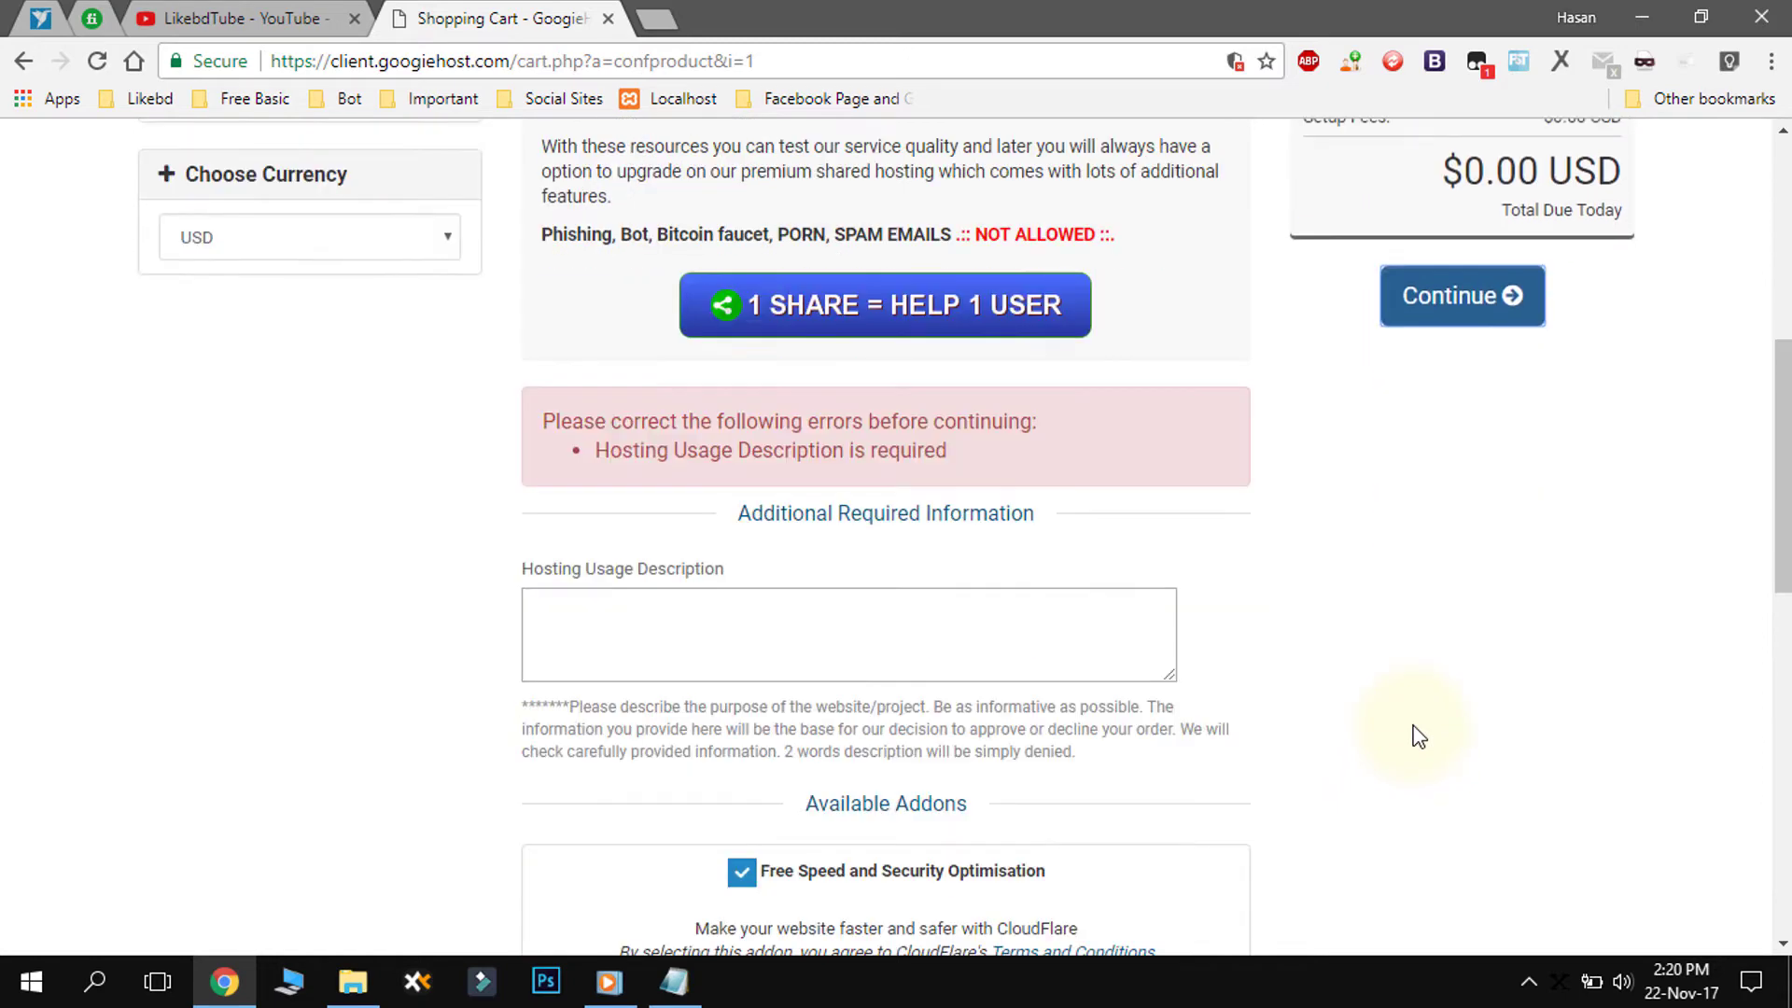
scroll(1419, 737, down, 3)
scroll(1418, 737, down, 2)
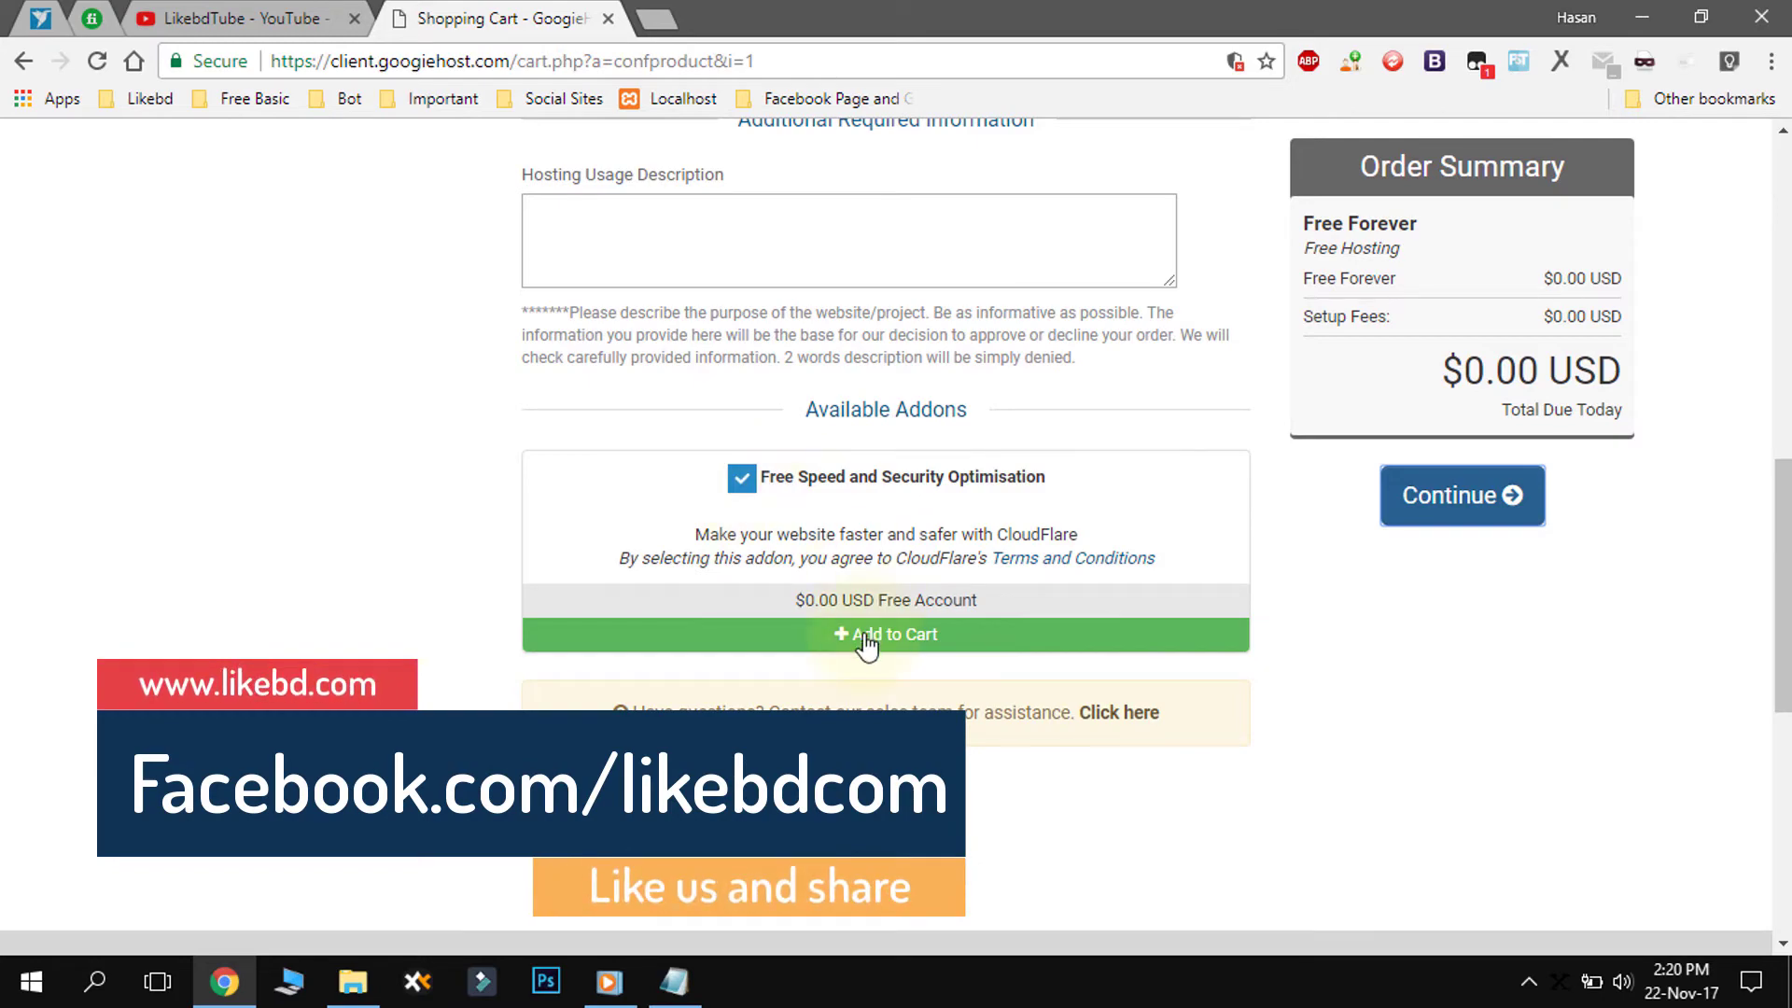
scroll(1362, 602, up, 9)
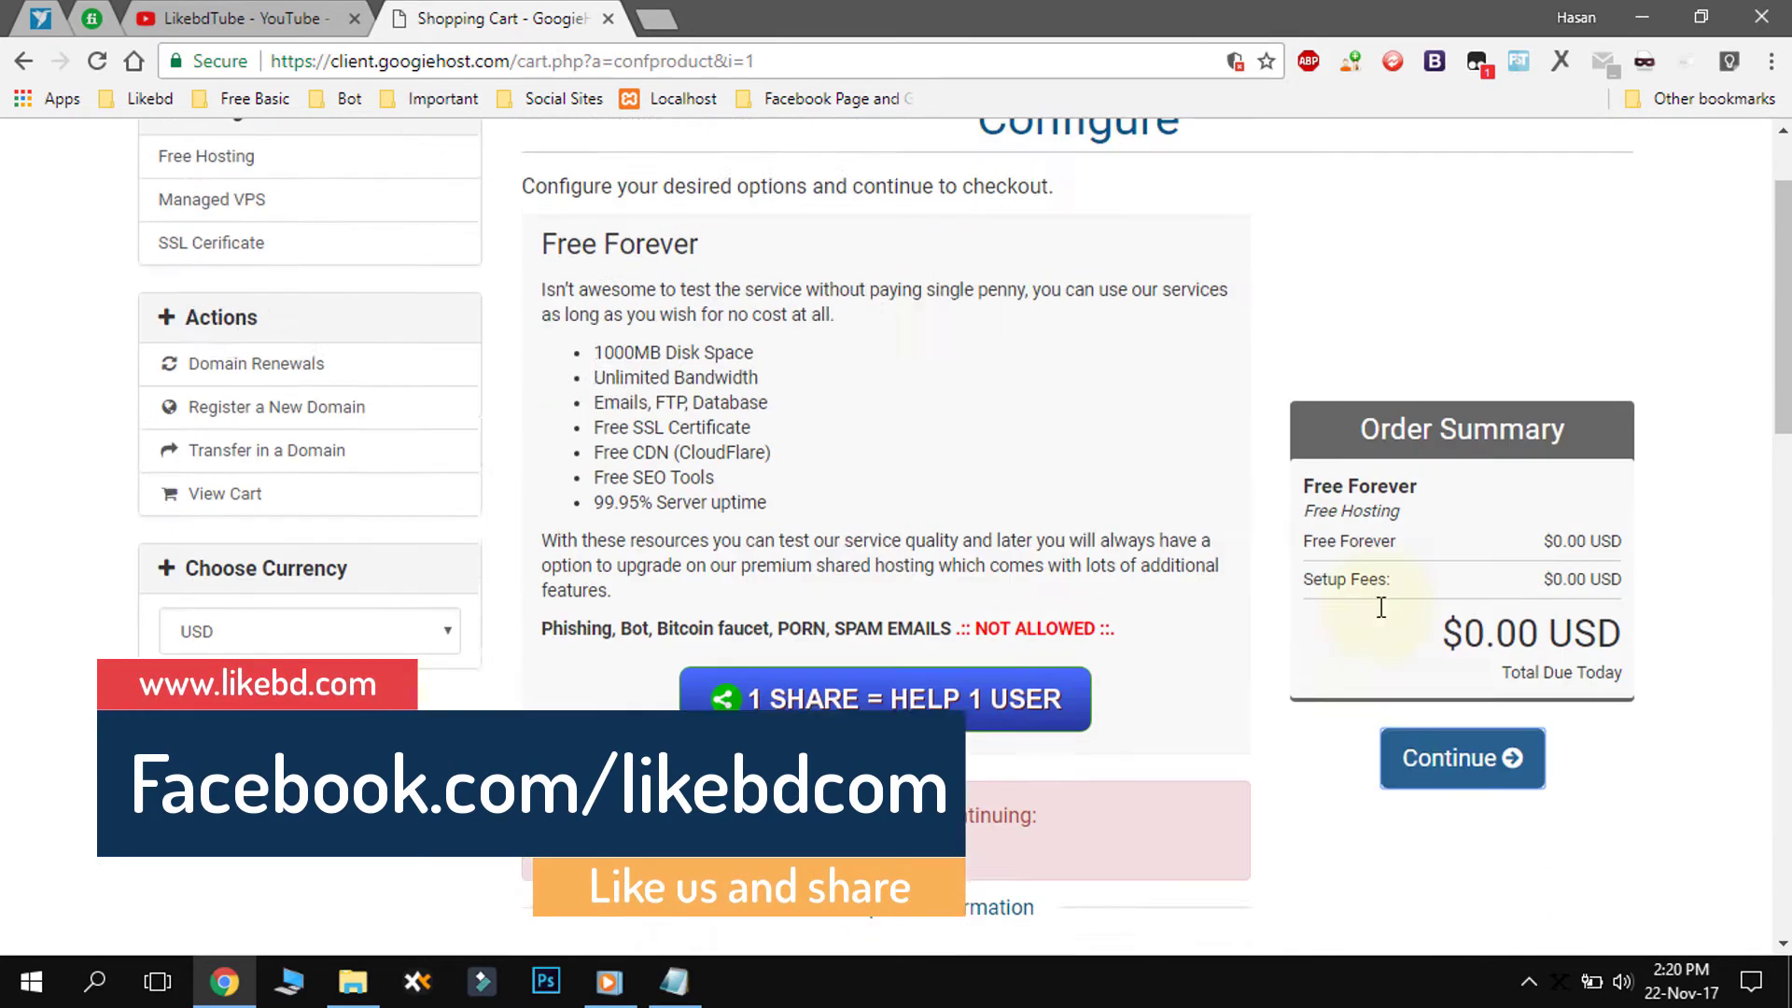
scroll(1381, 606, up, 3)
click(1459, 793)
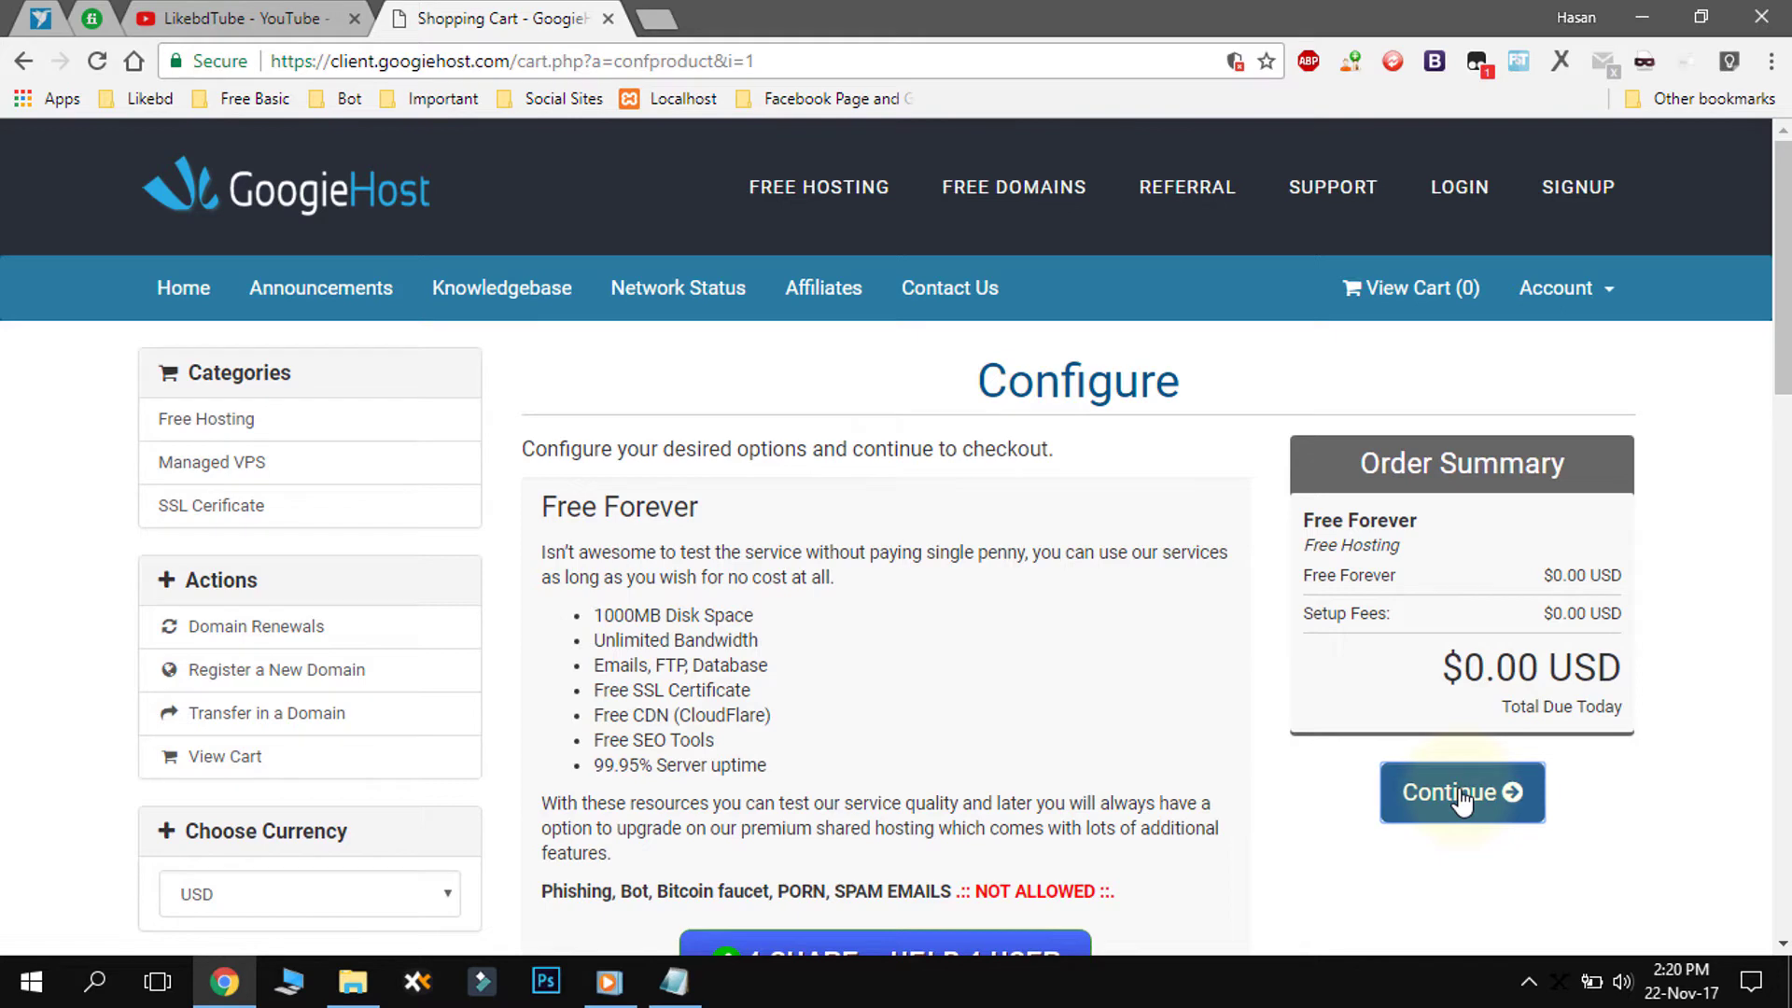
click(1462, 794)
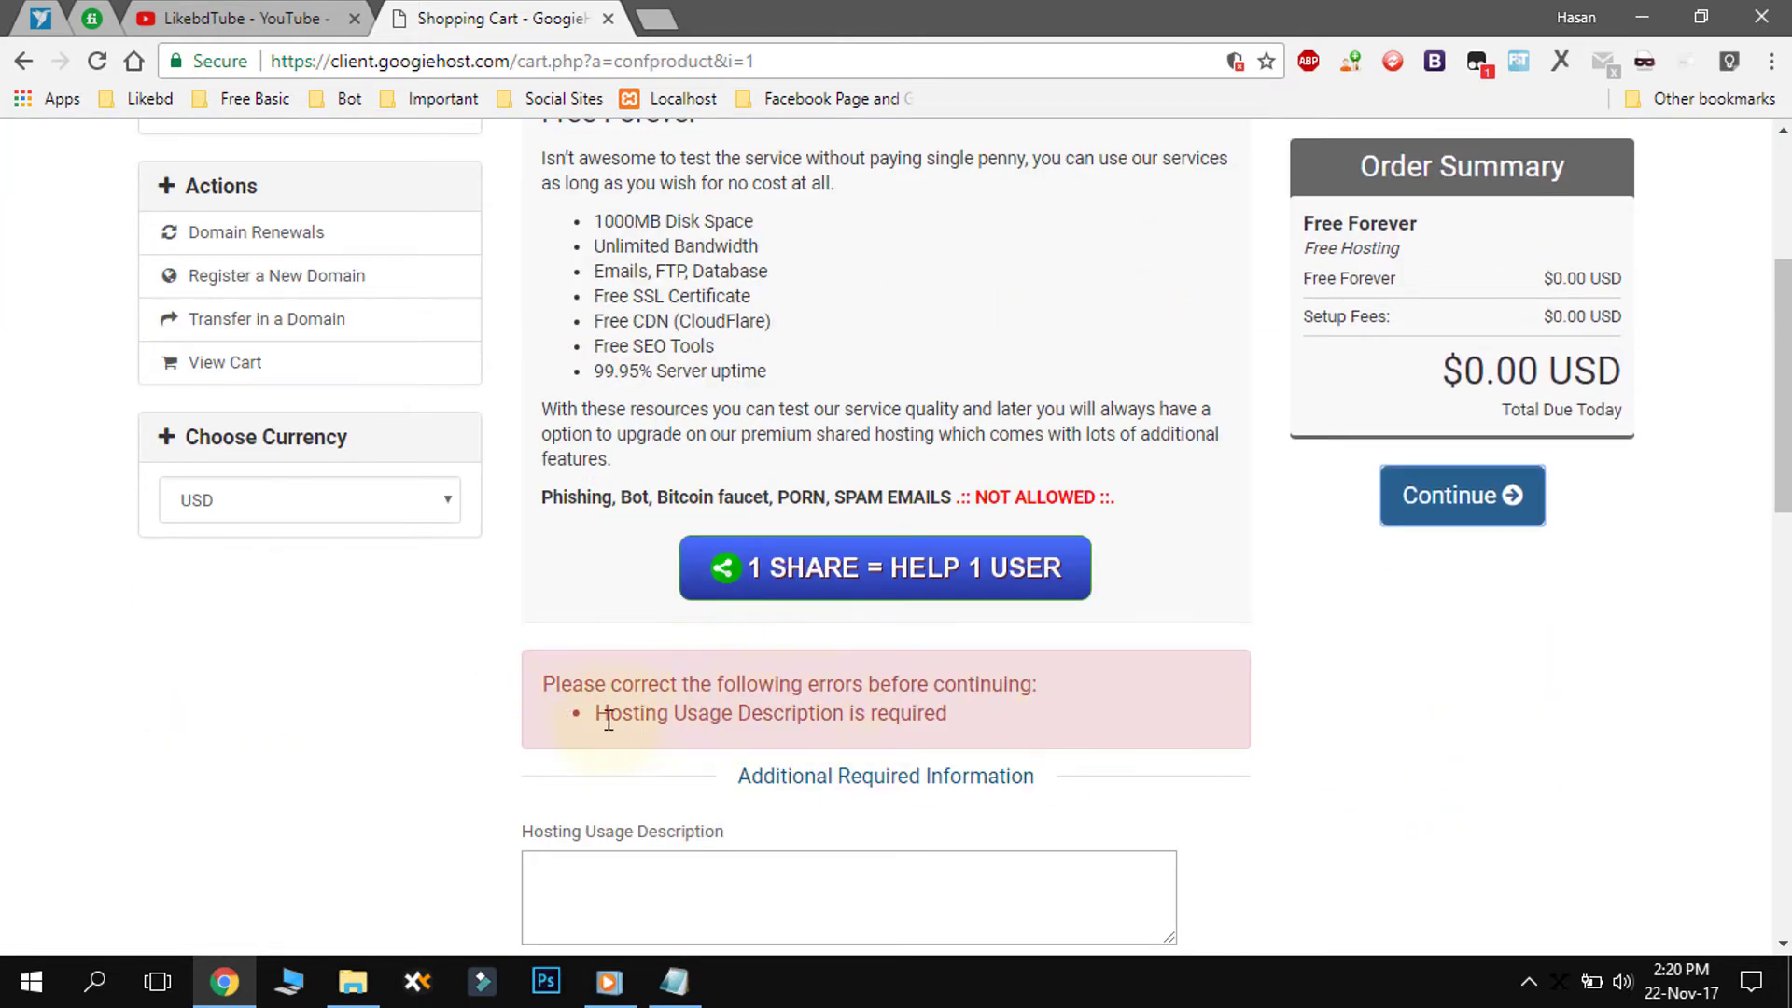
drag(602, 712, 978, 714)
scroll(994, 726, down, 1)
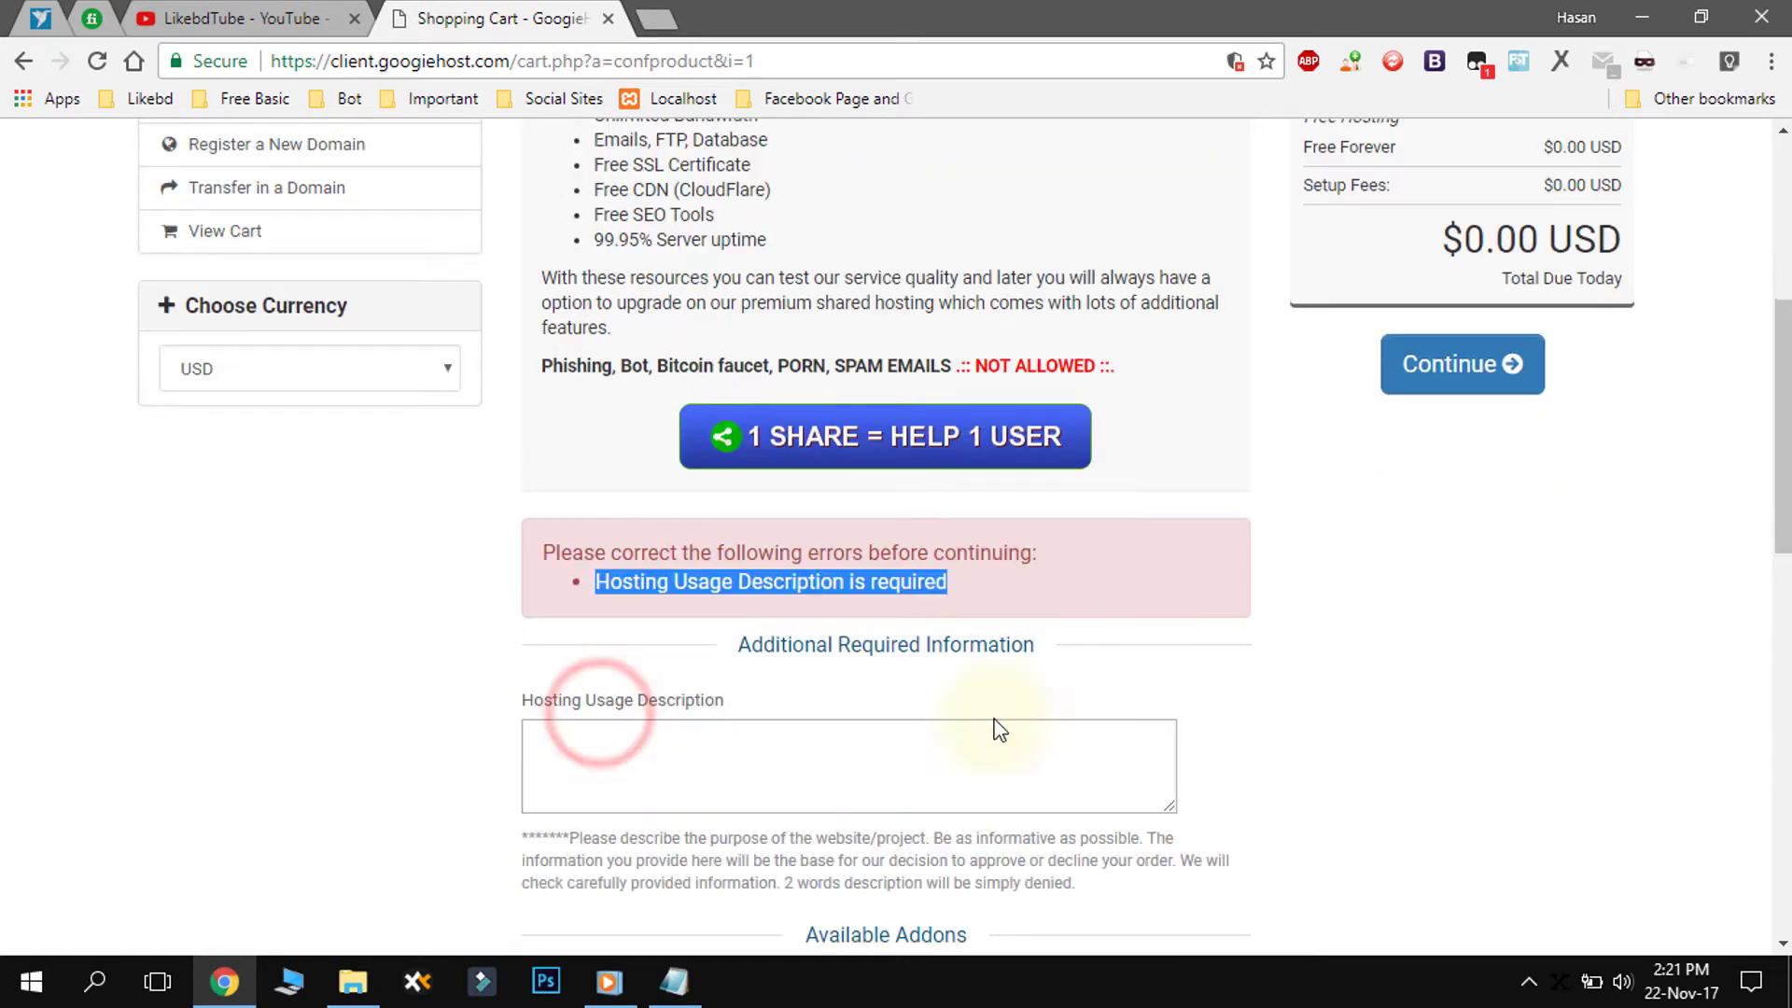
click(678, 763)
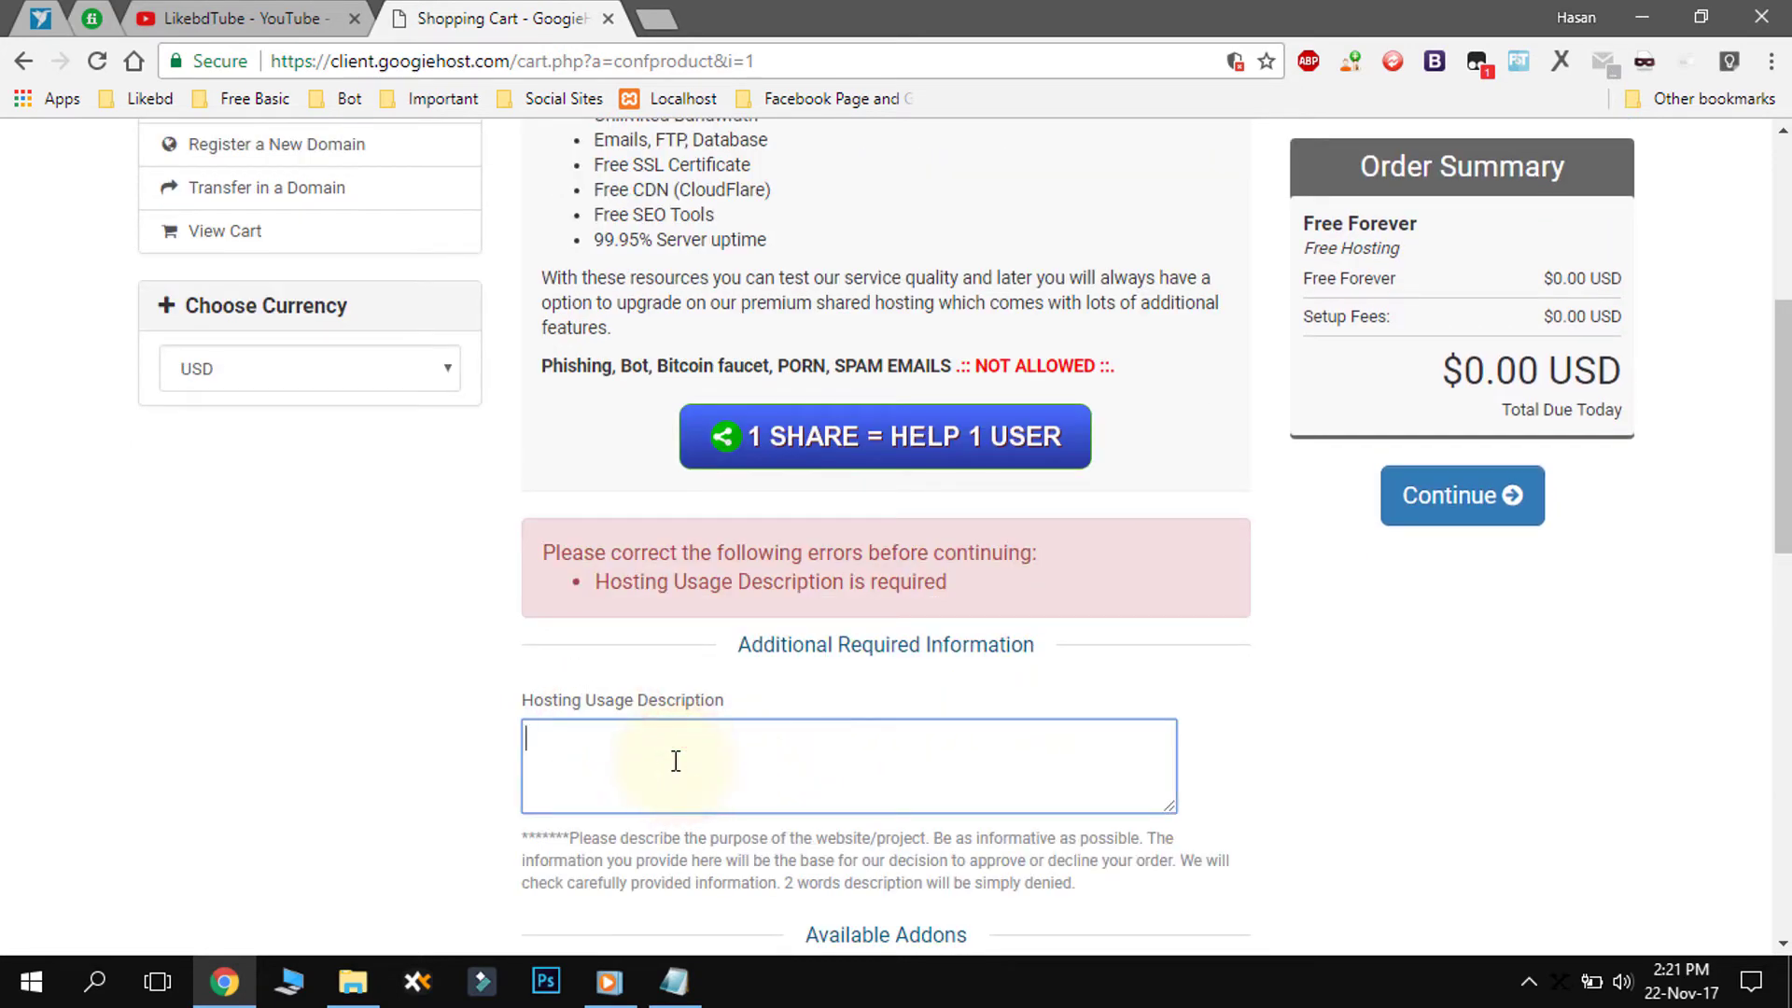
- Enter 'I want to create here personal project website .' as the usage description and continue
scroll(706, 744, down, 1)
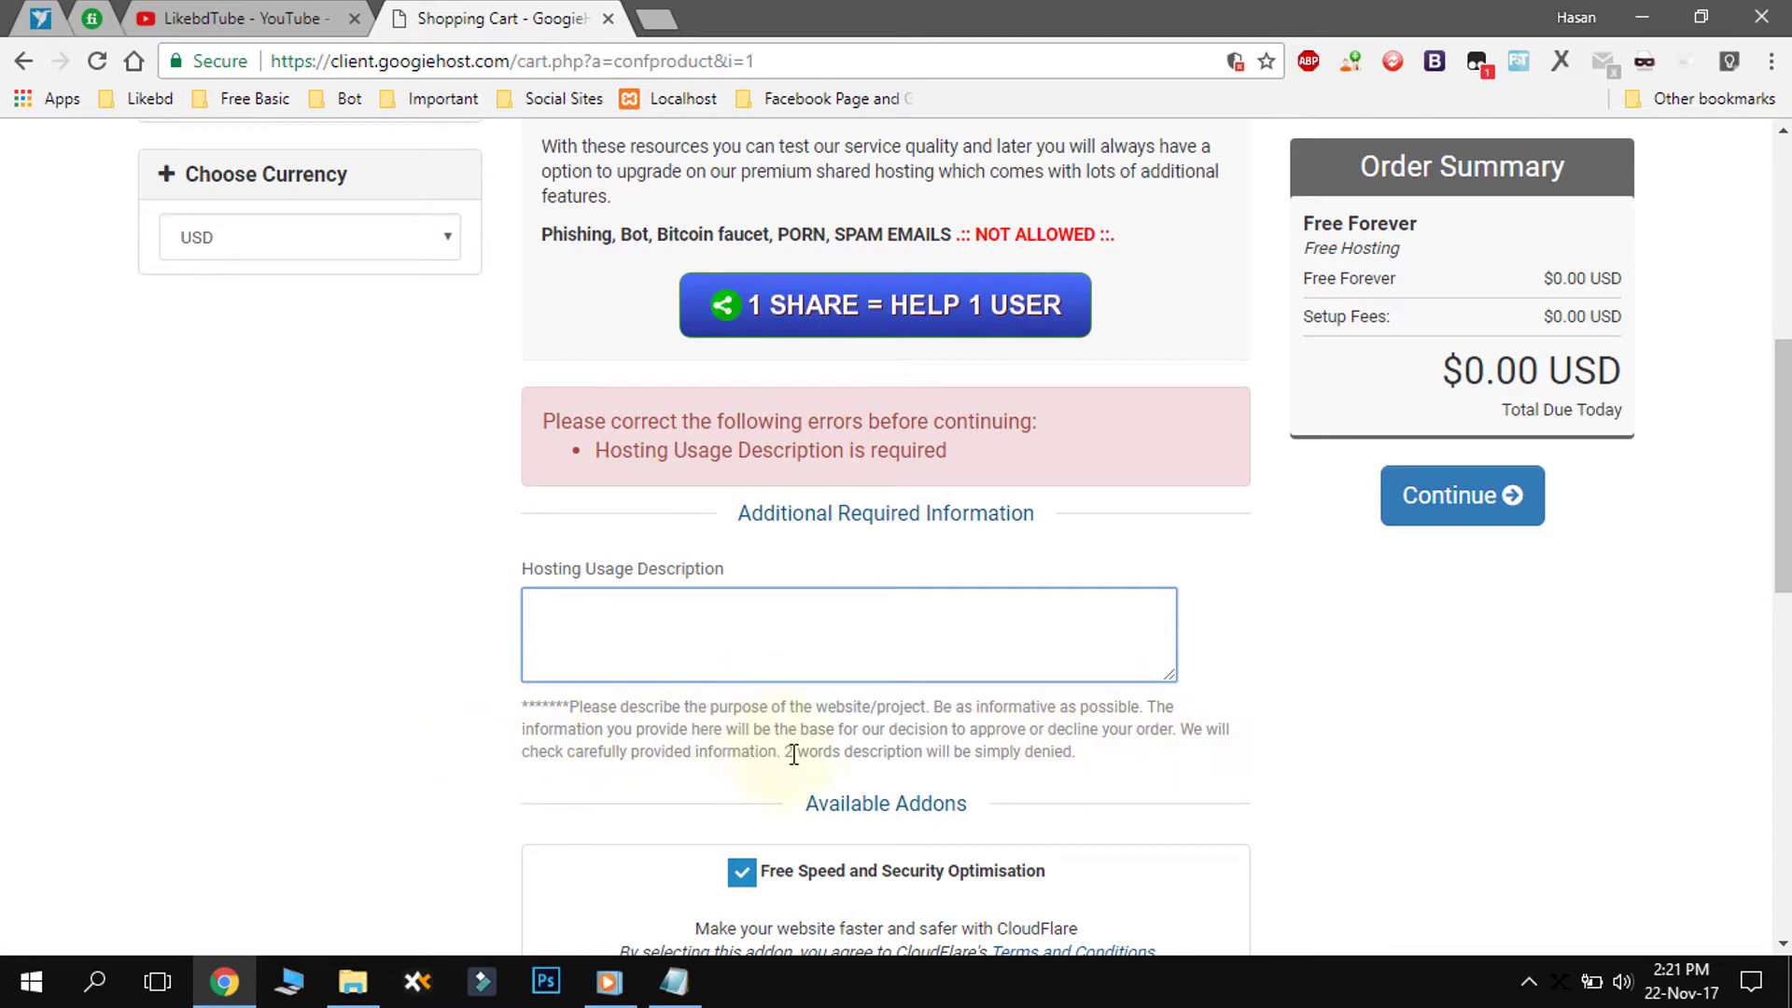
drag(791, 752, 1079, 752)
click(1100, 747)
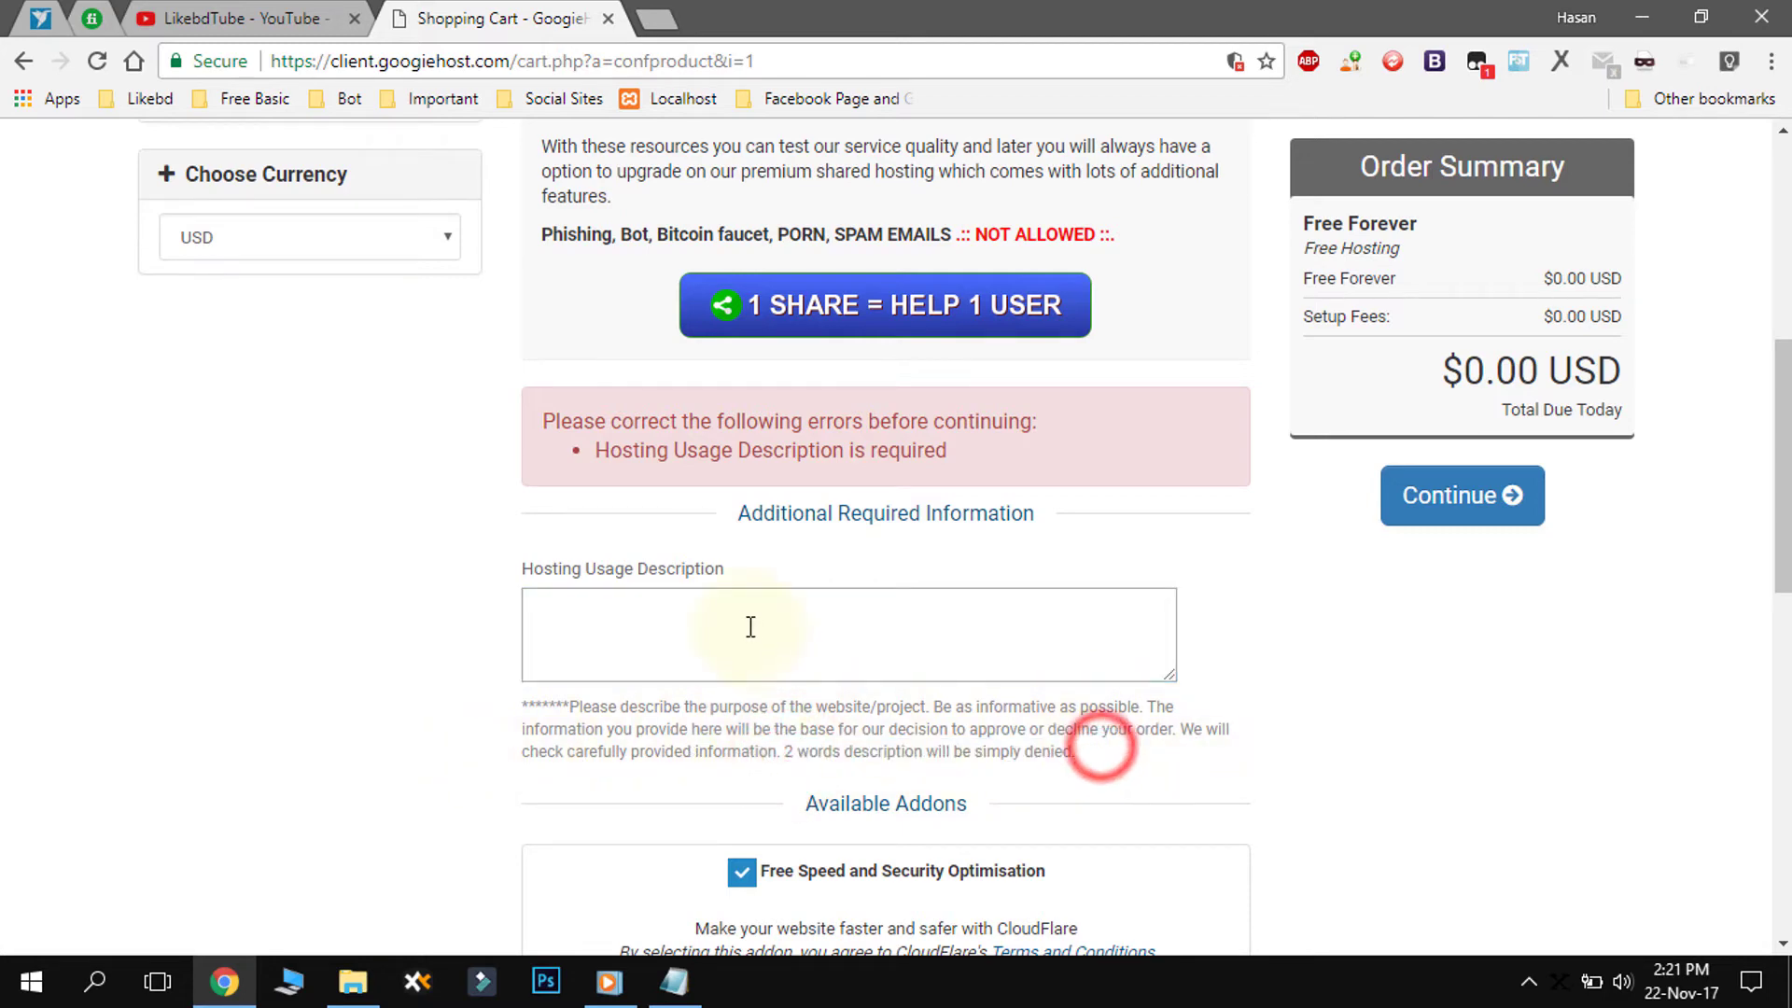
click(702, 626)
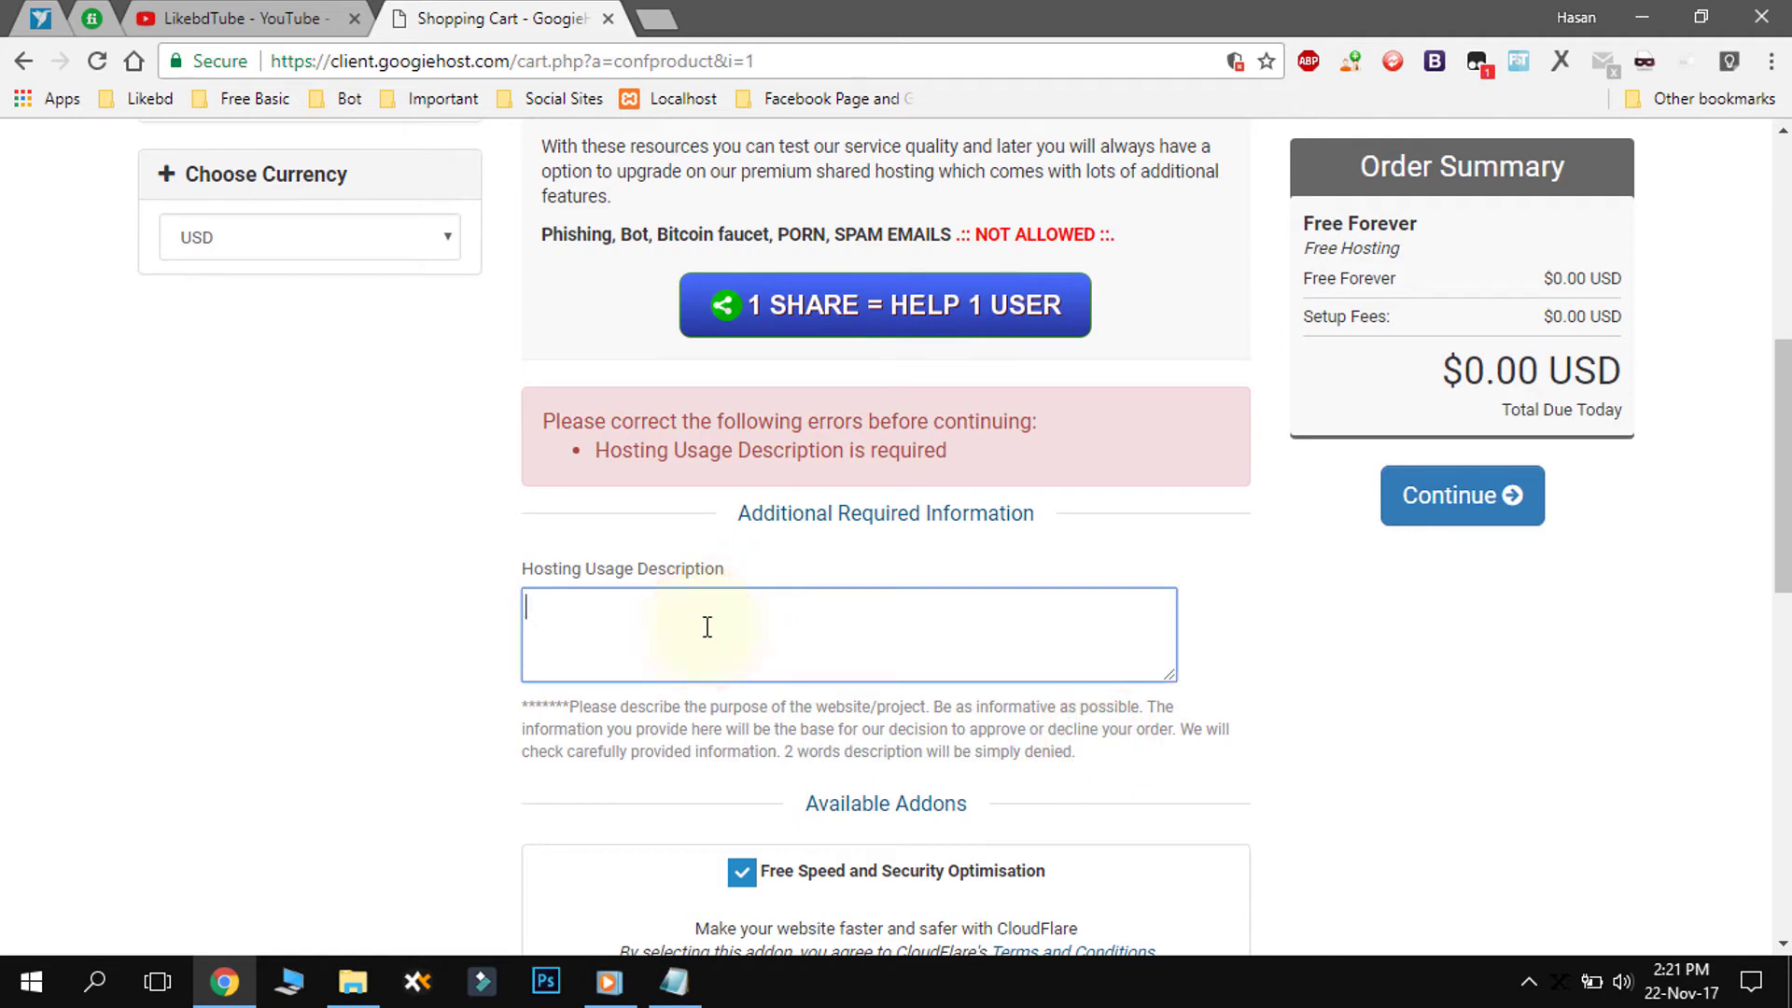
text(I want to create here)
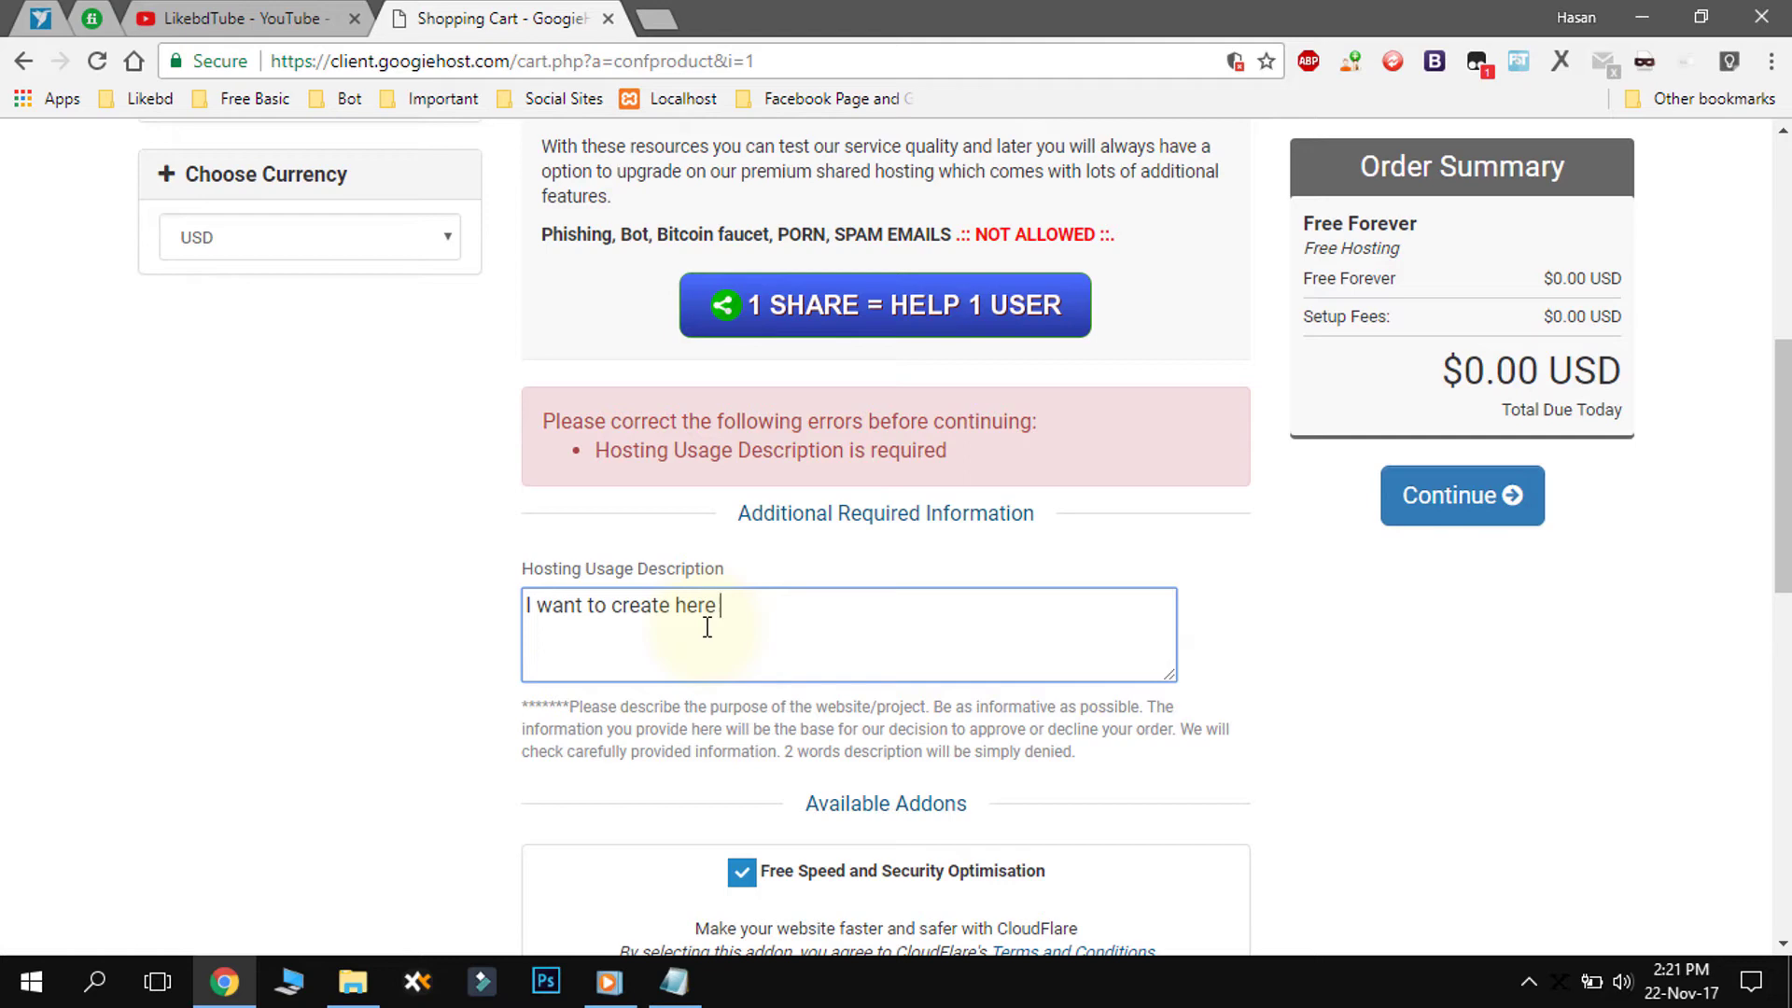
text(personal project website .)
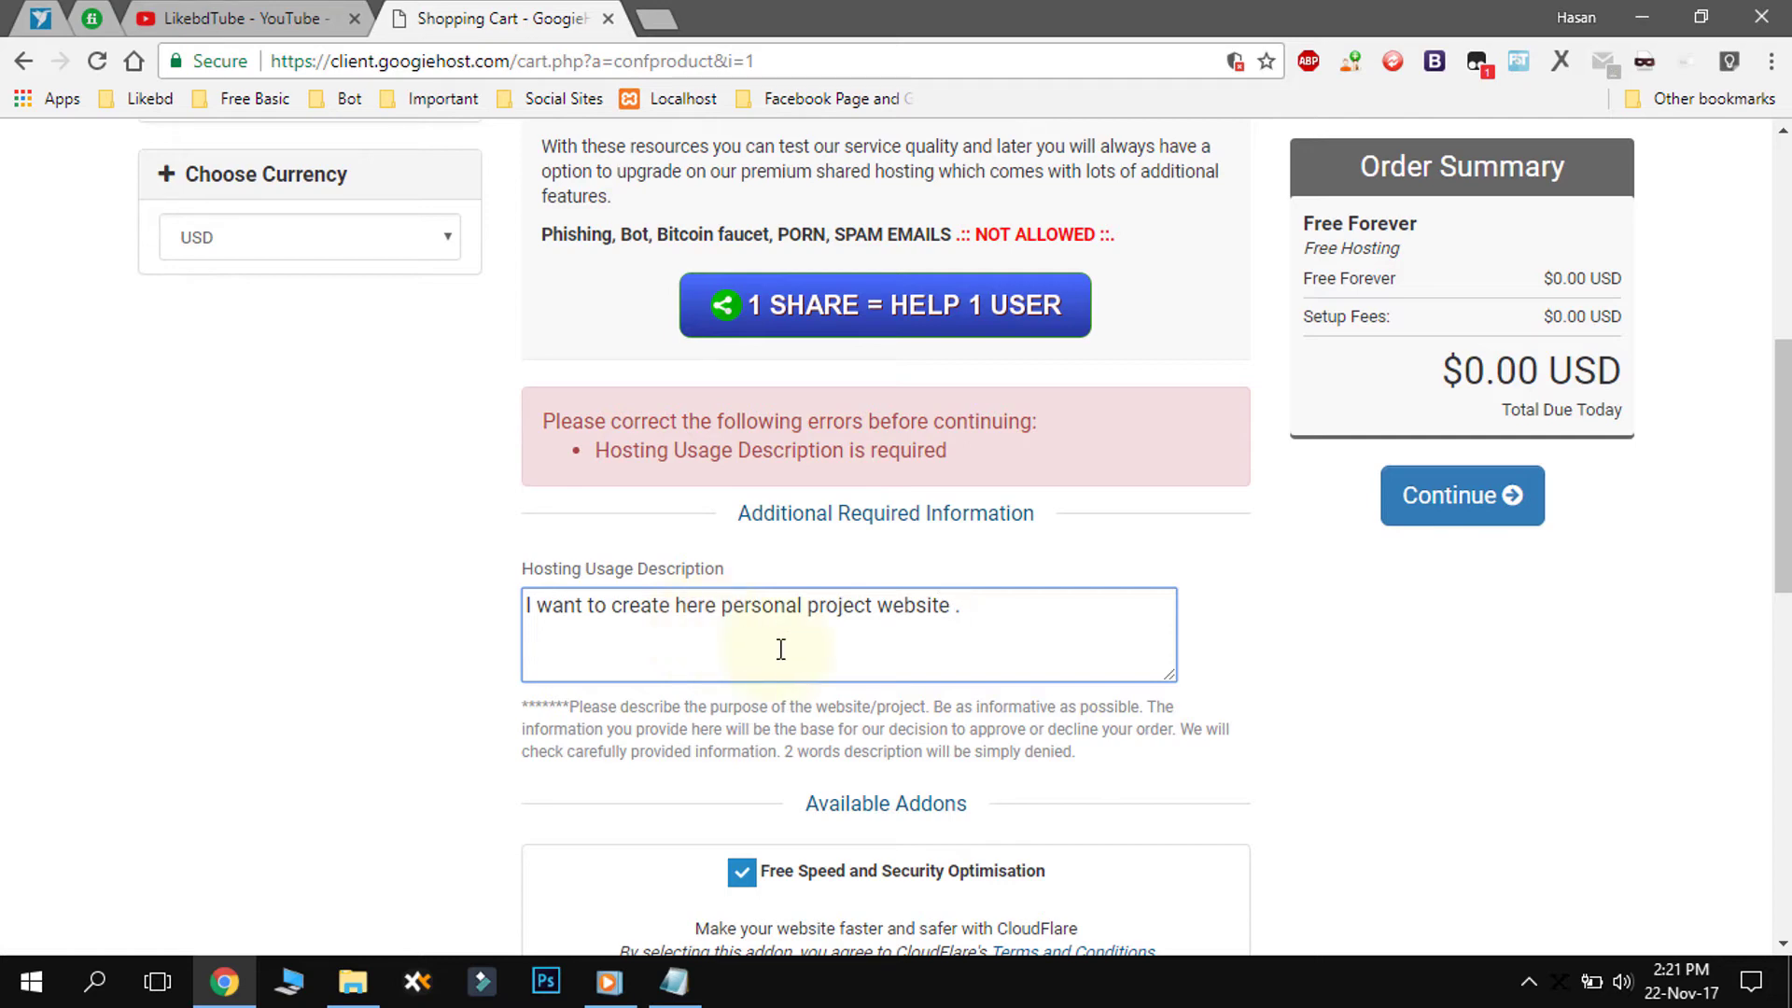
scroll(781, 653, down, 3)
scroll(781, 658, up, 5)
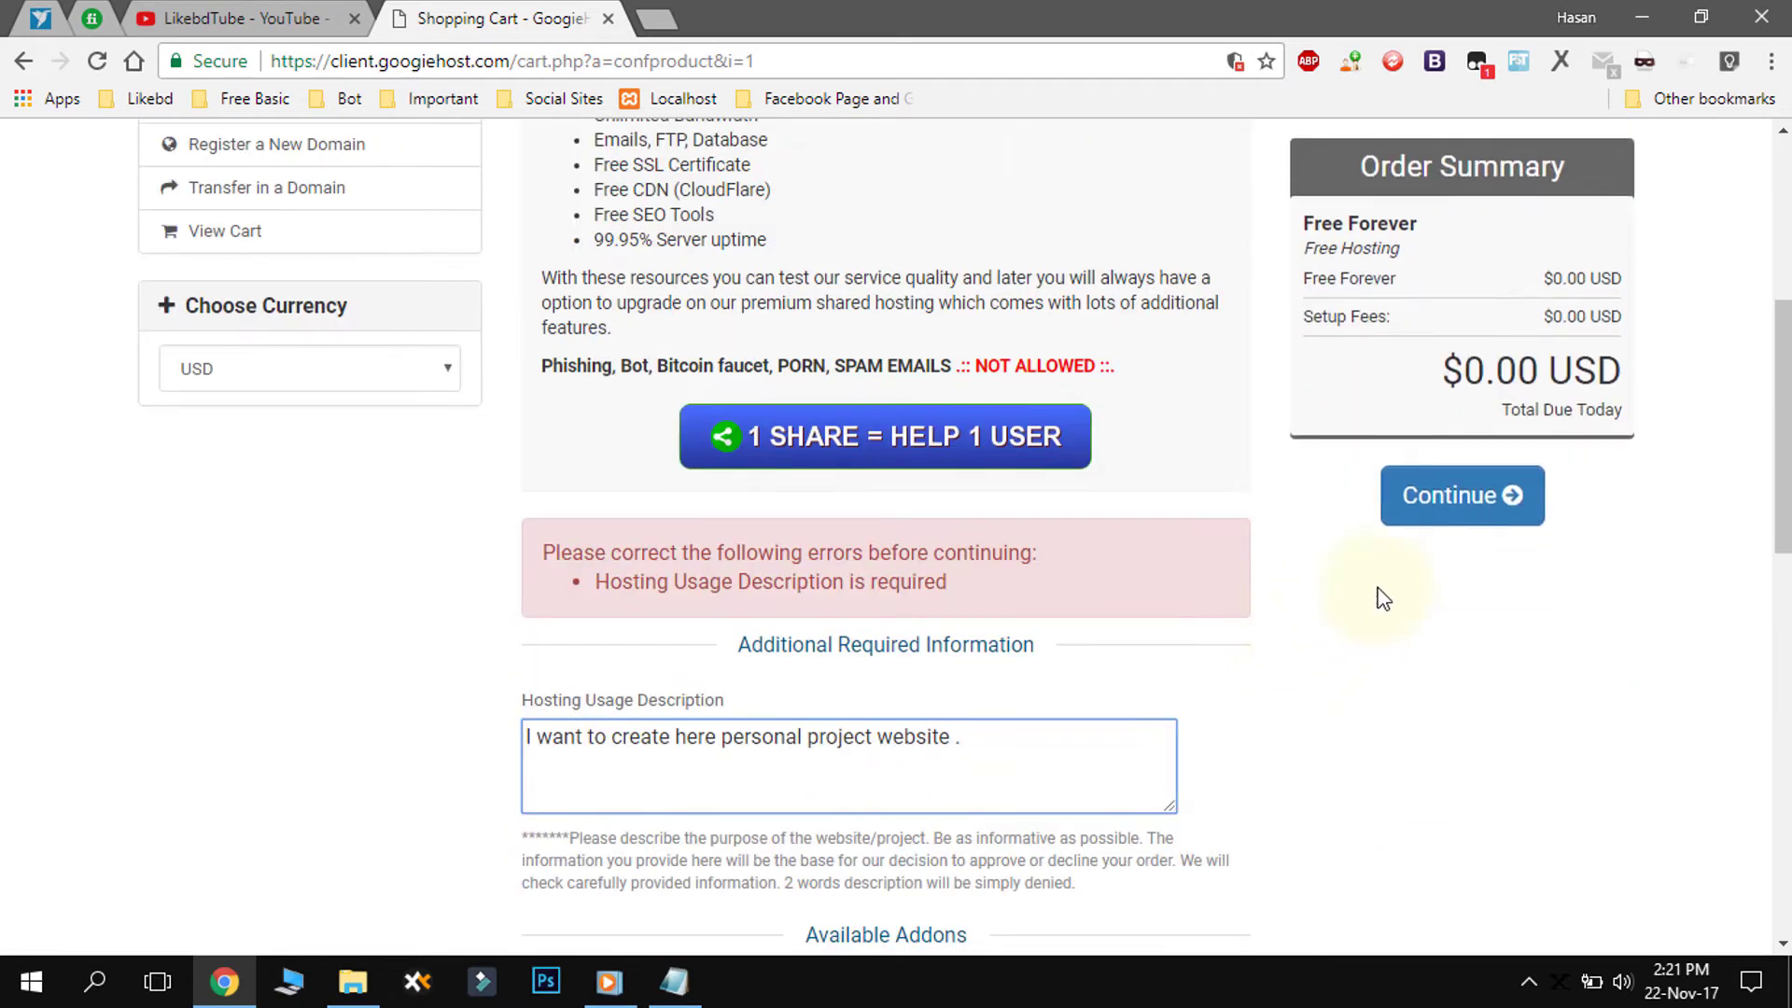
click(1462, 504)
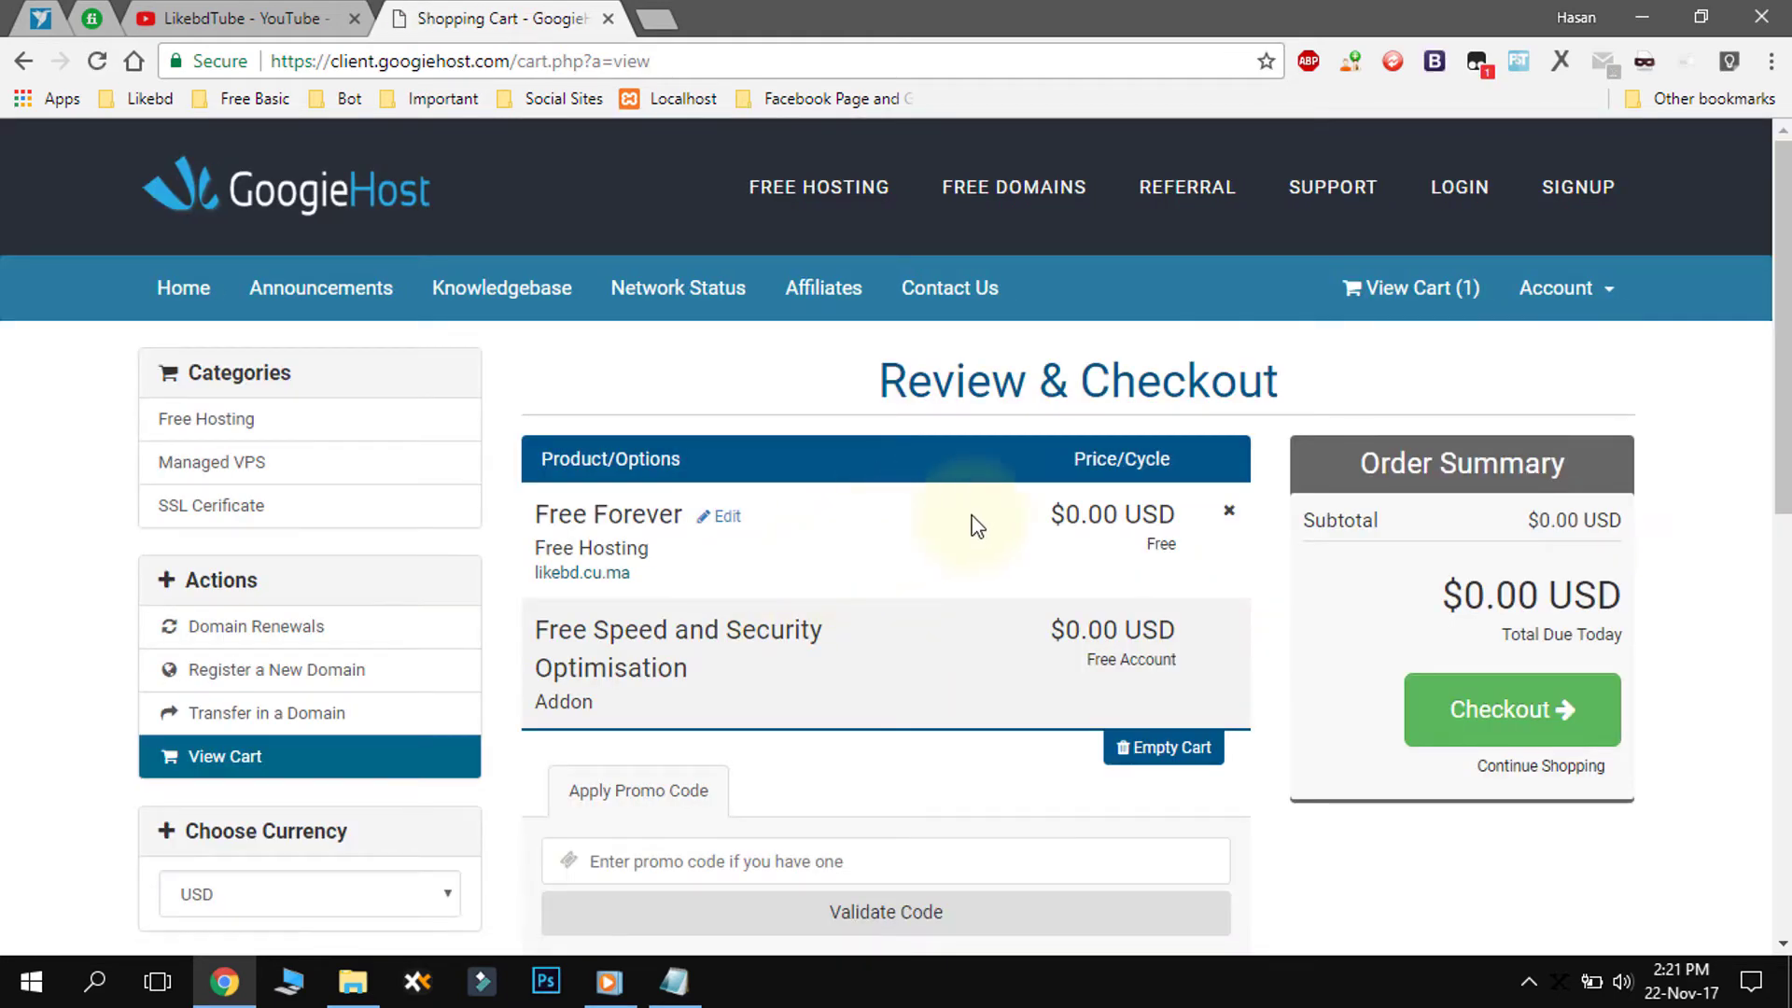
- Review the cart with Free Forever hosting for likebd.cu.ma and the speed addon, then check out
scroll(947, 569, down, 1)
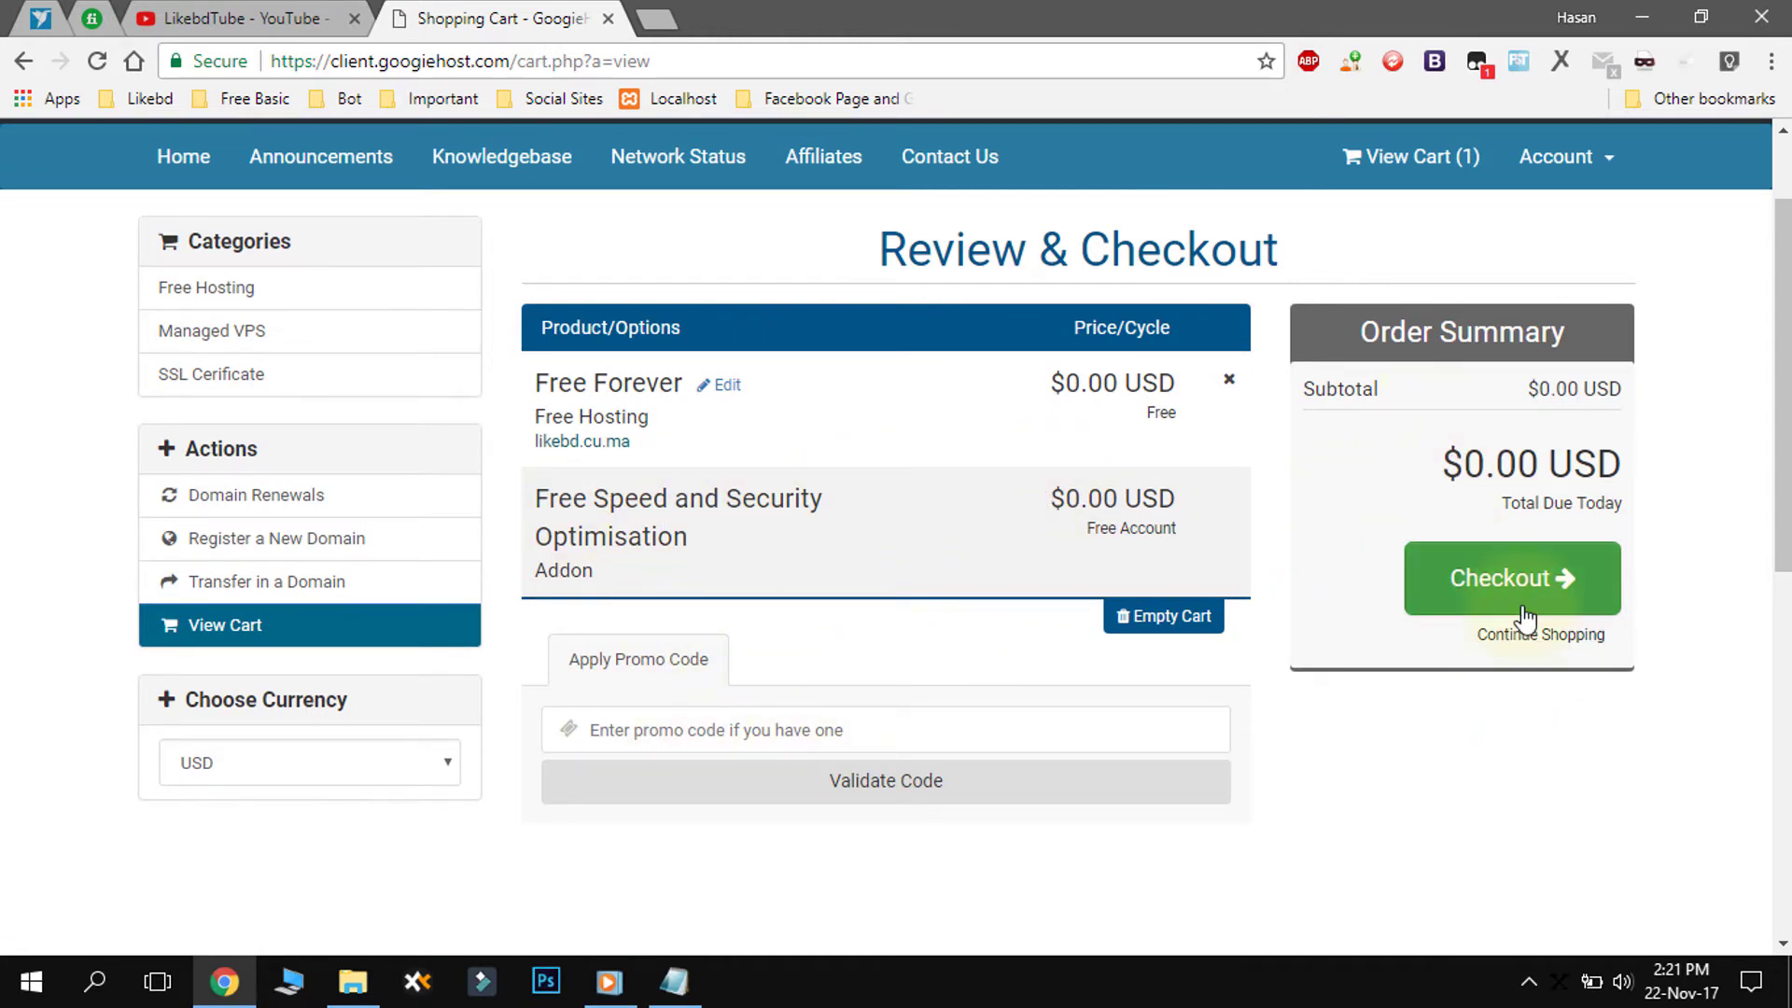
scroll(1614, 495, up, 2)
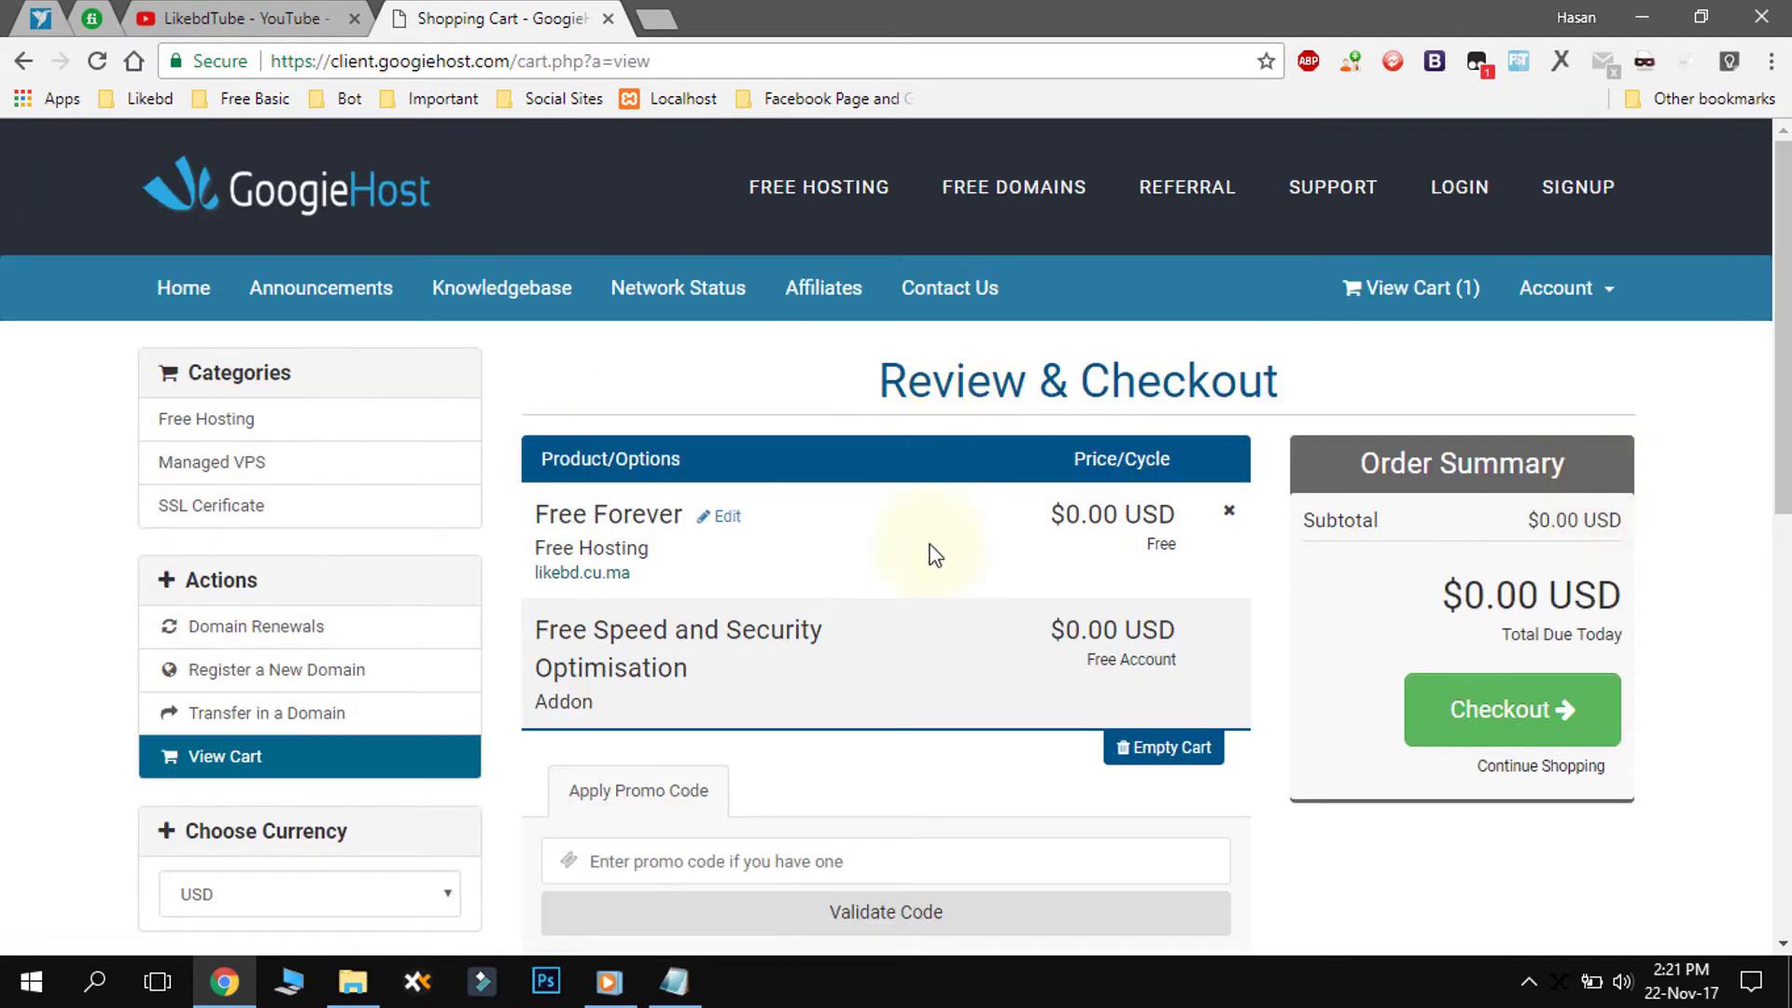
click(1502, 726)
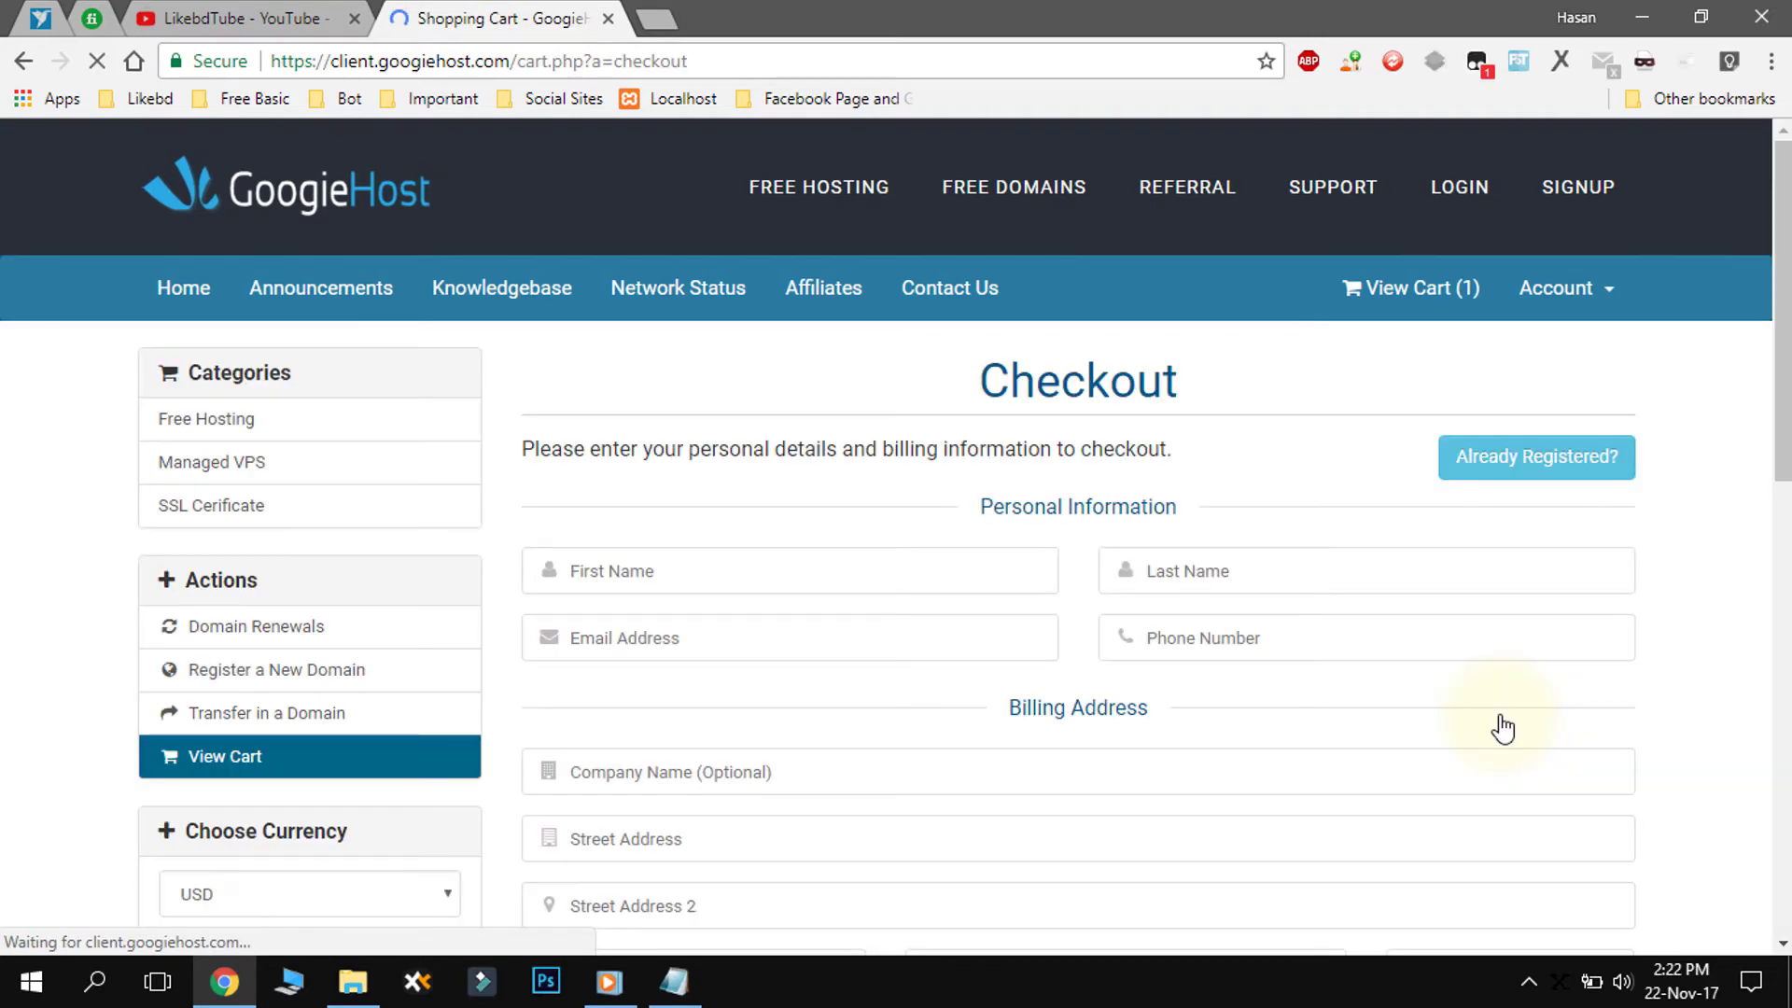
- Fill in the first and last name on the checkout form
scroll(1498, 720, down, 3)
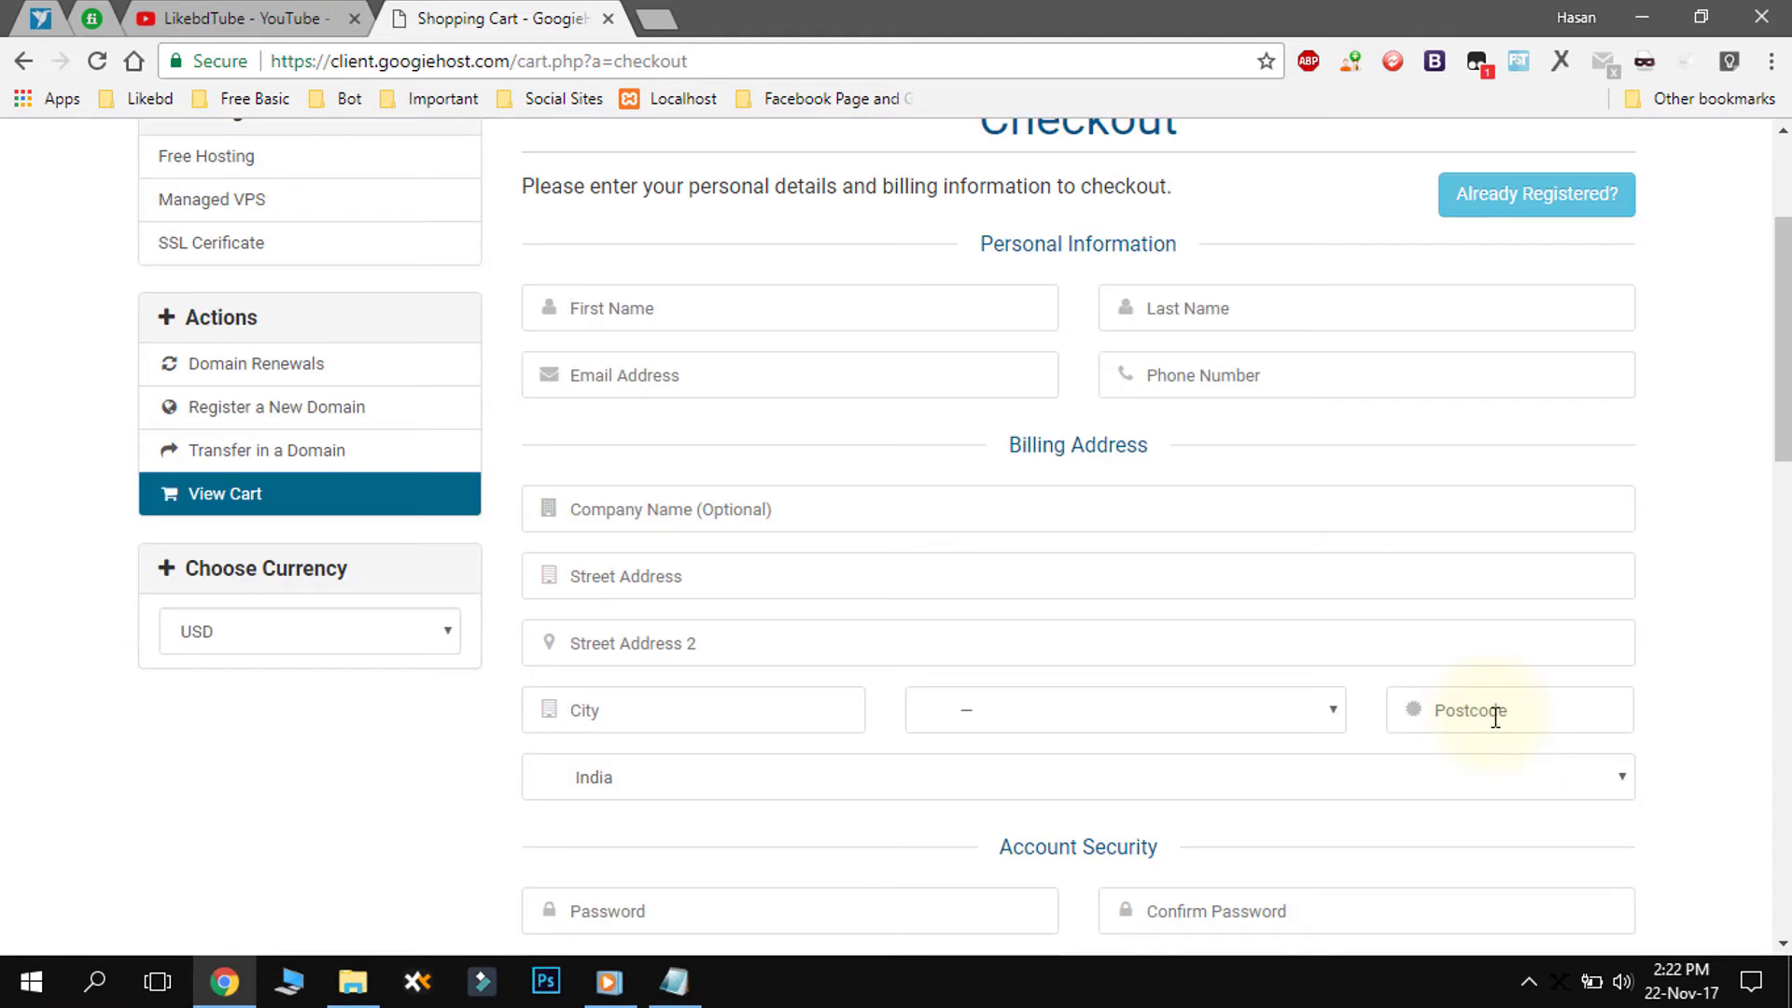
scroll(1782, 378, down, 6)
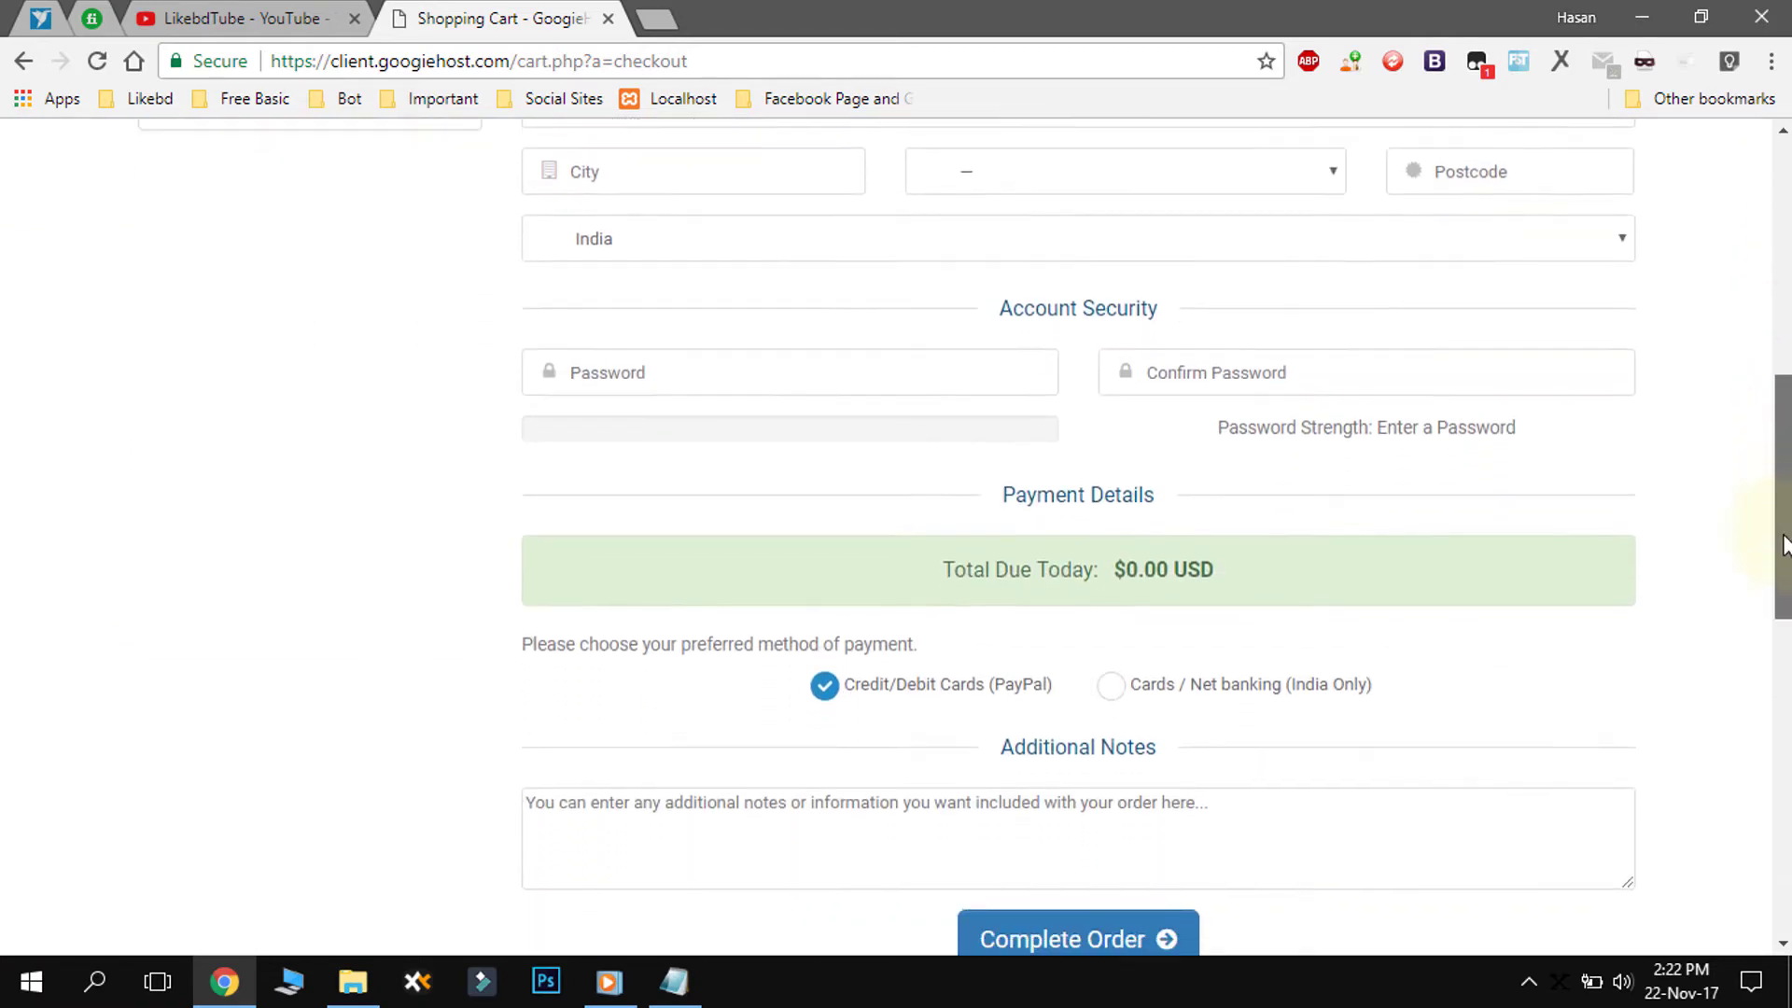
drag(1782, 541, 1778, 312)
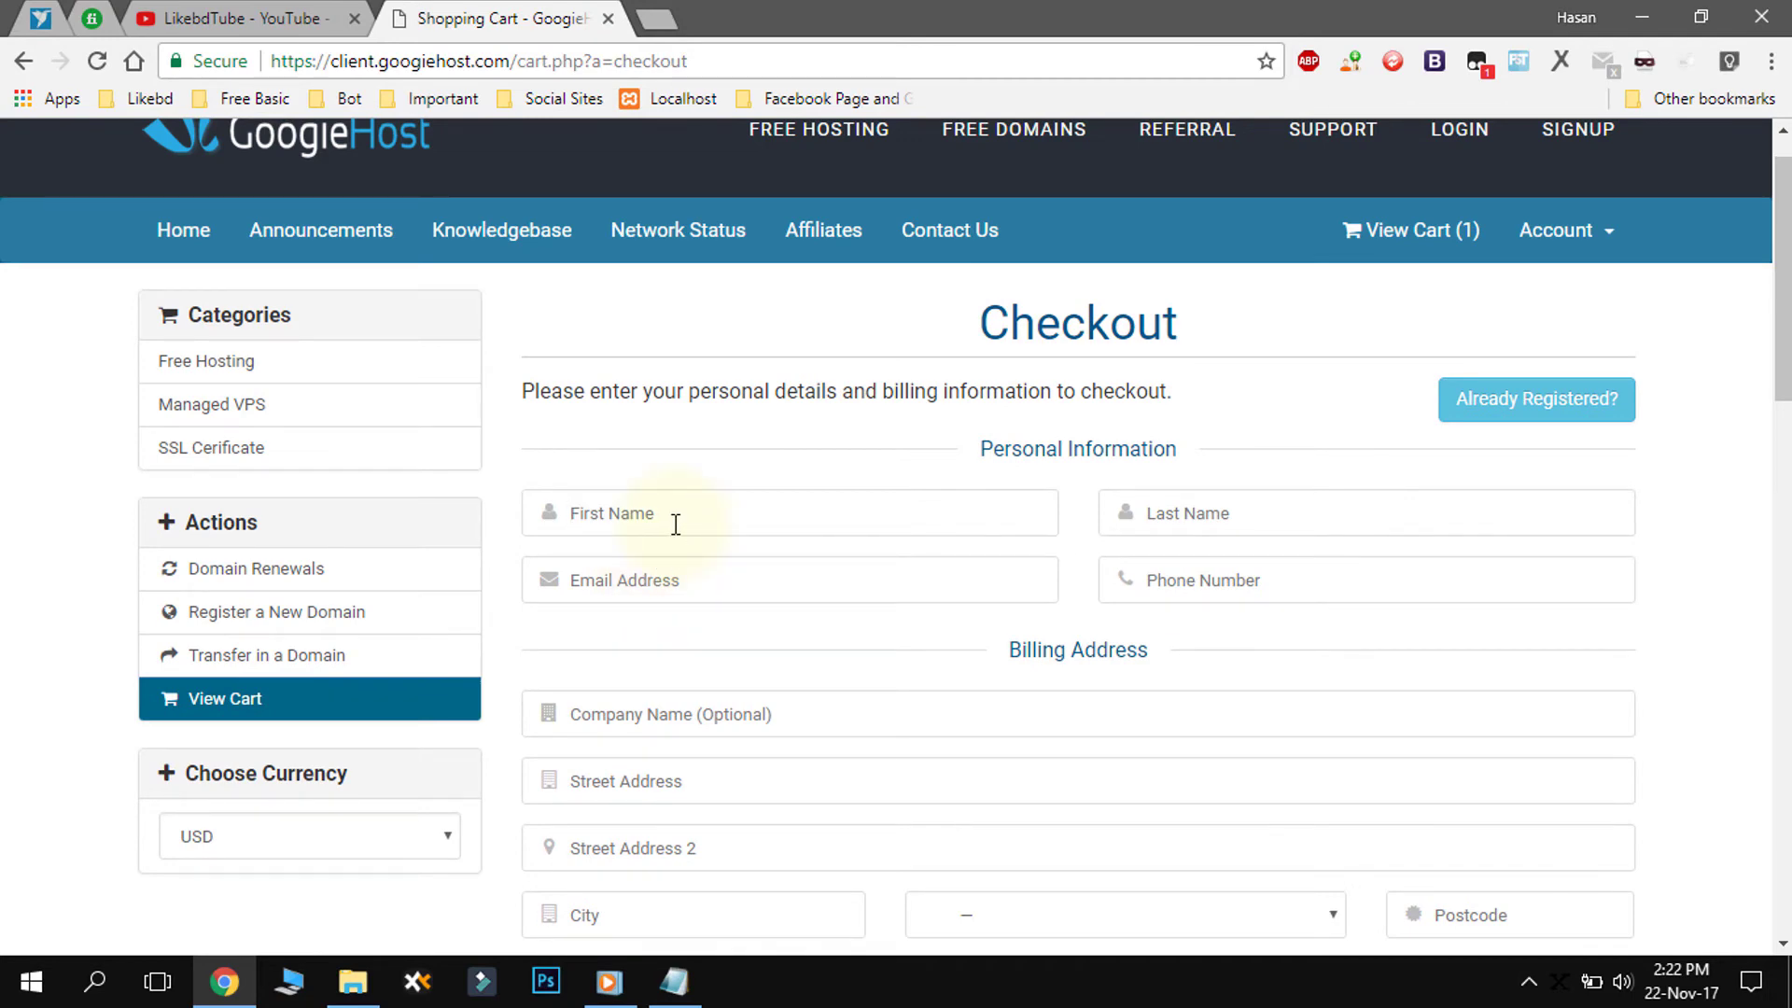
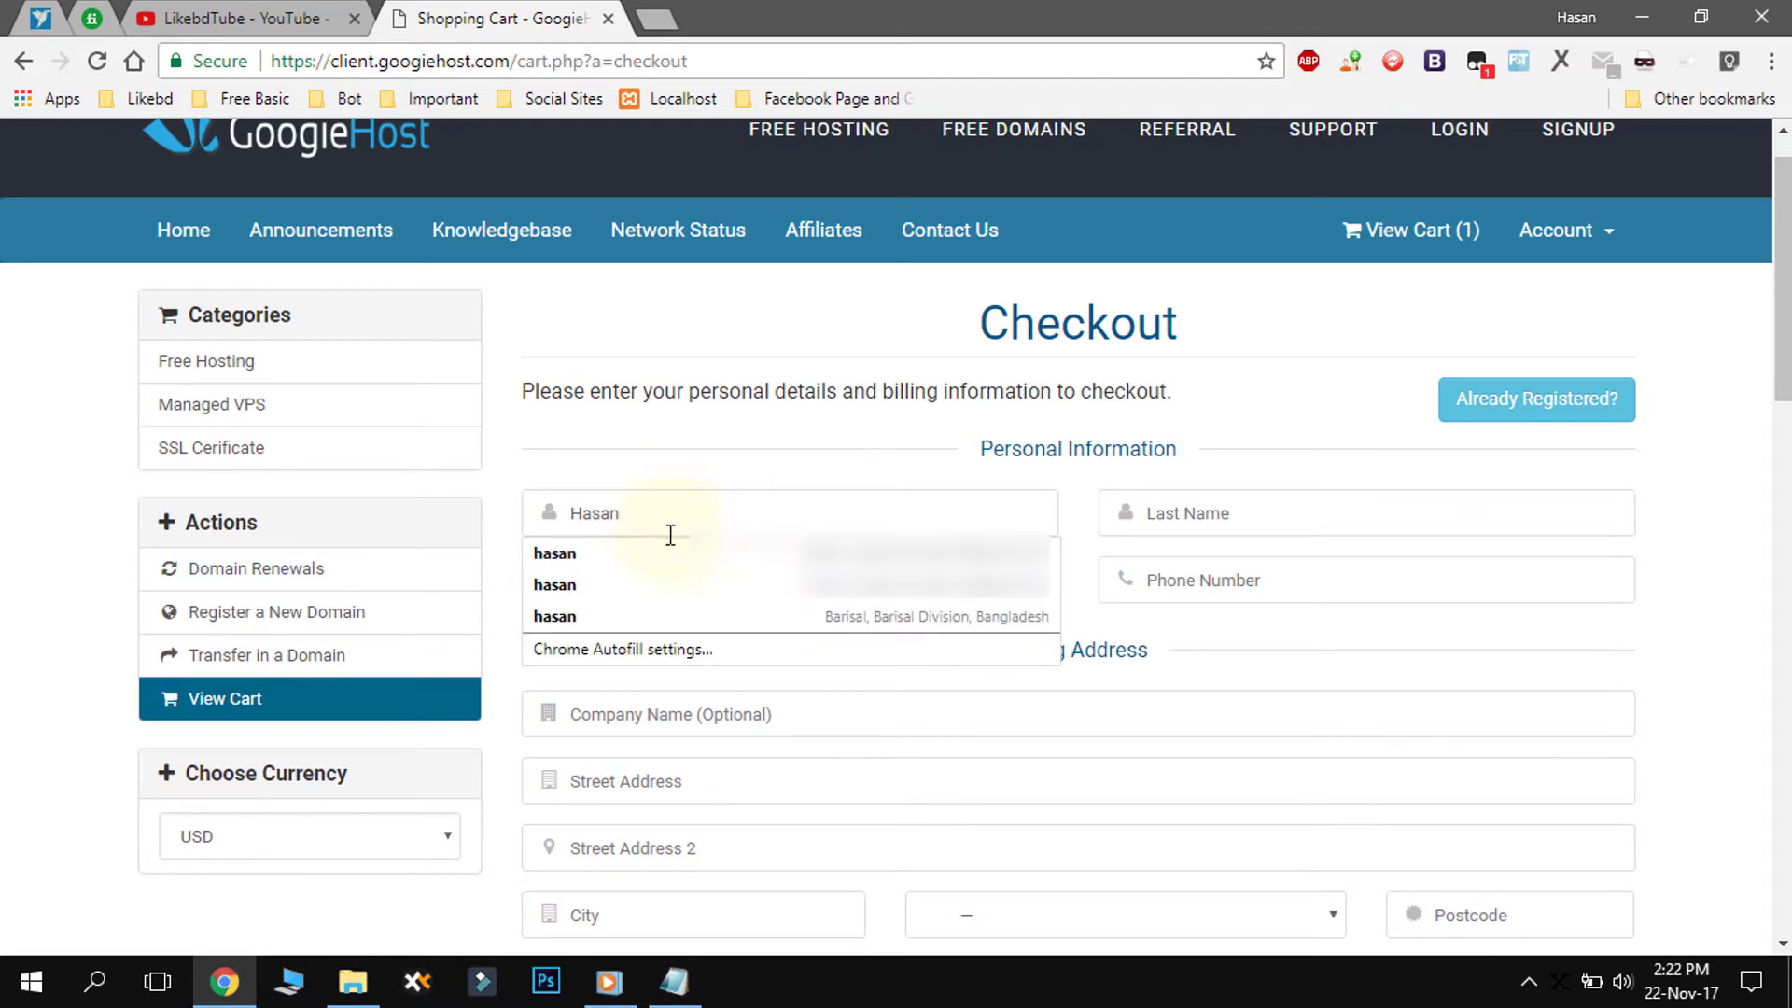
click(817, 488)
click(1157, 514)
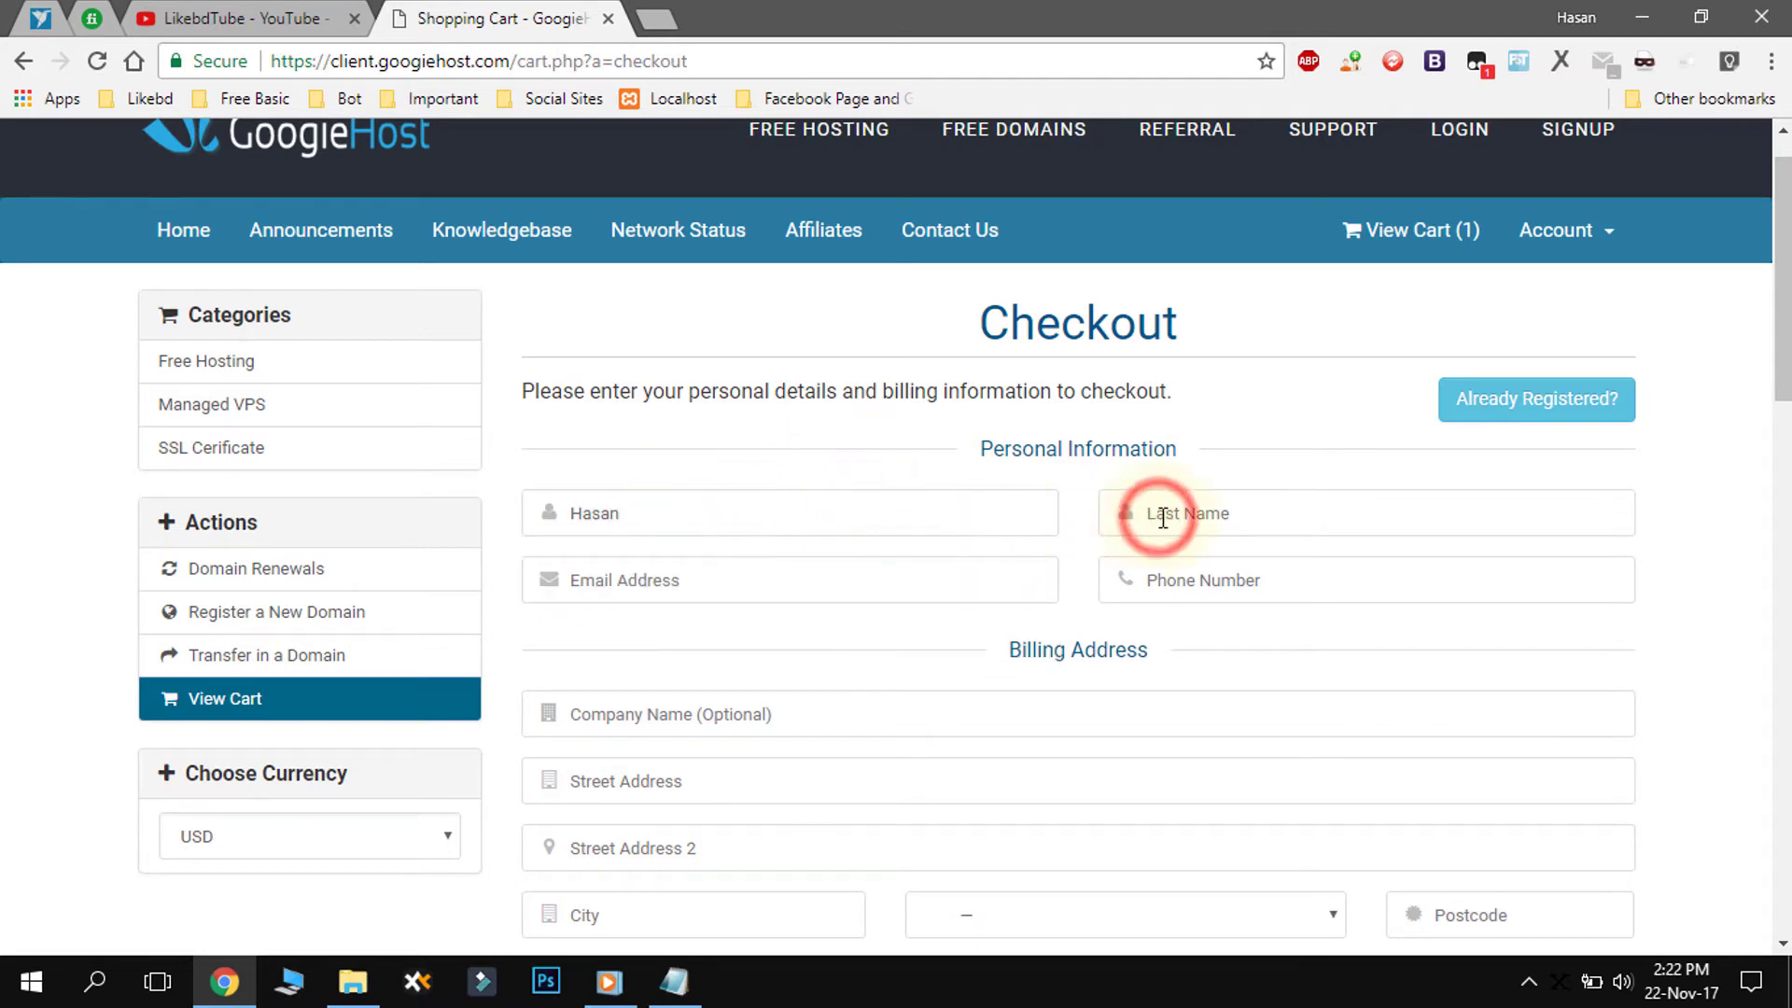
text(M)
key(BackSpace)
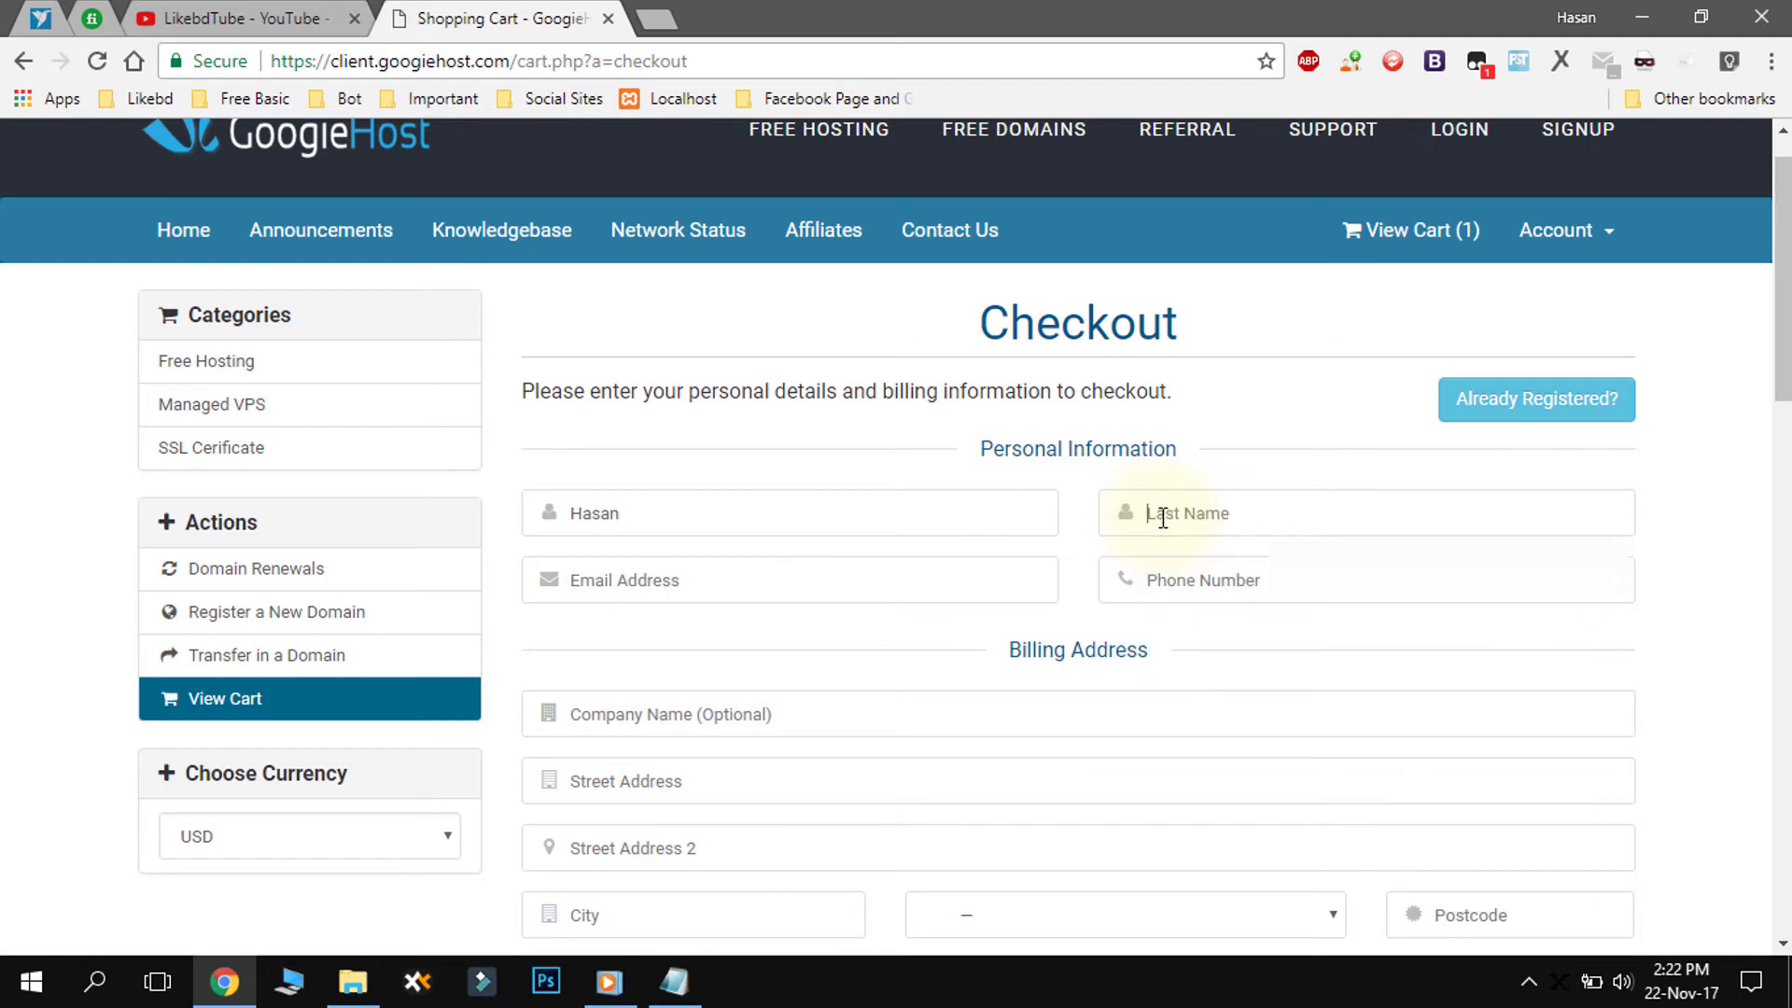
key(Tab)
- Enter the email address, phone number and the company name likebd
text(y)
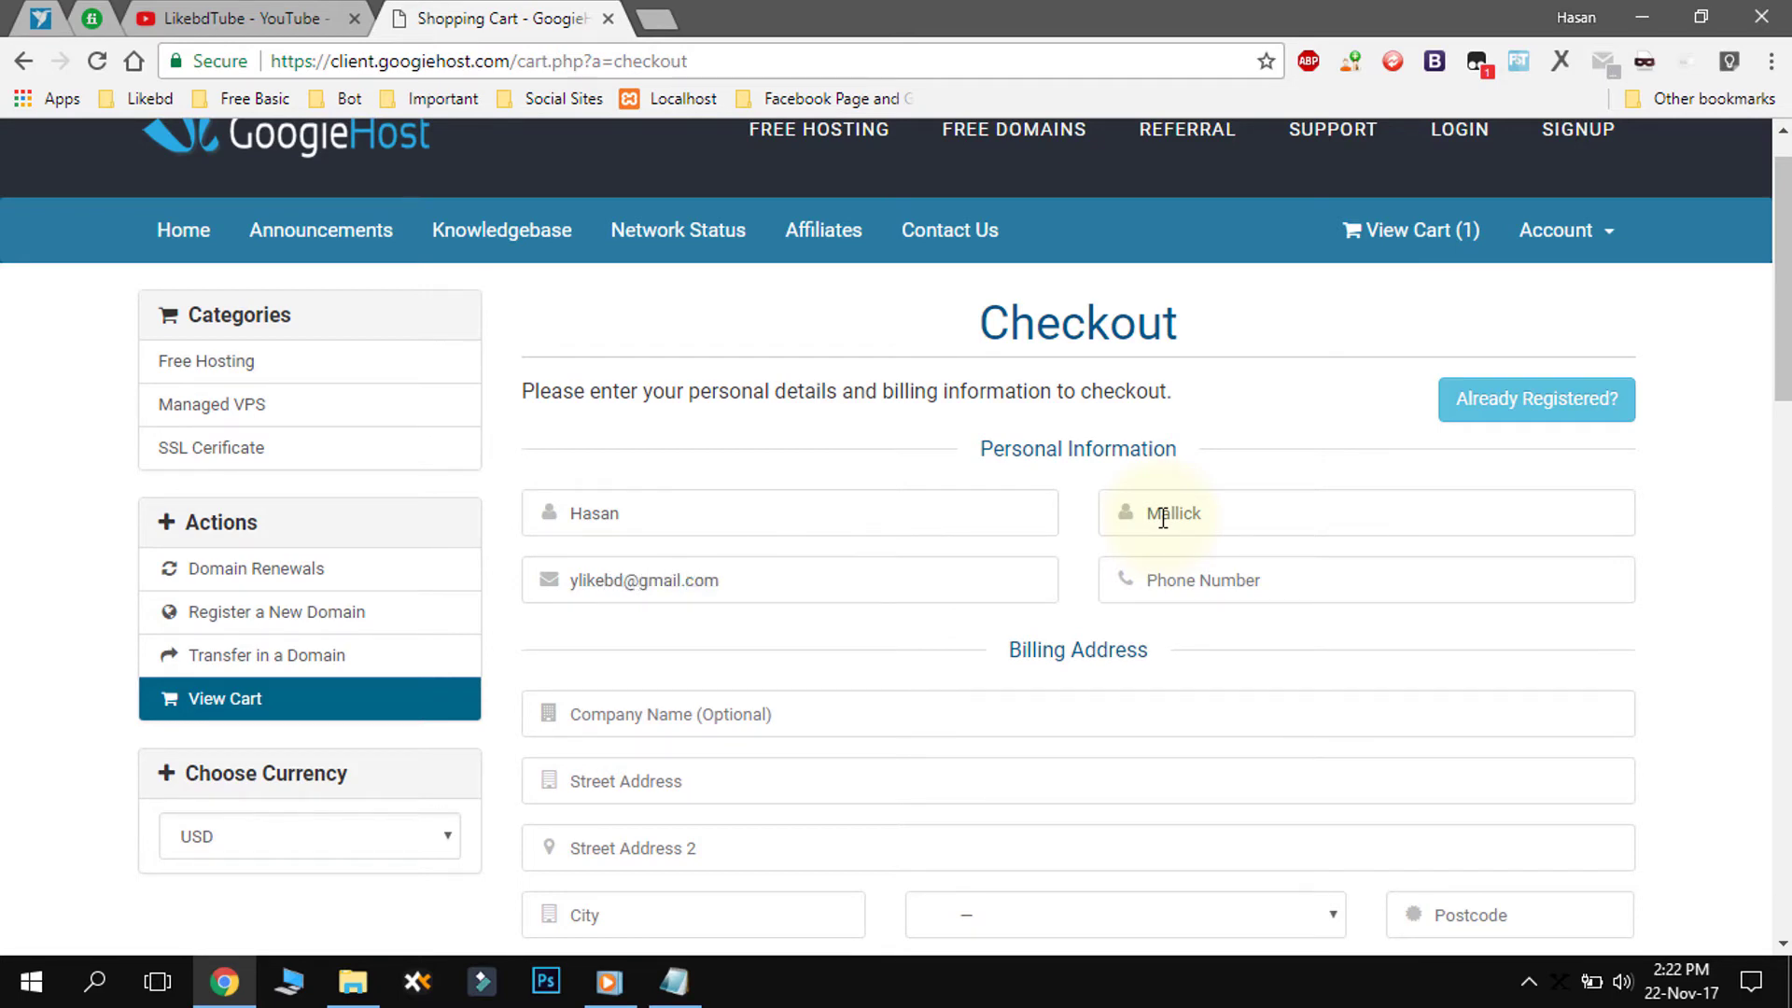
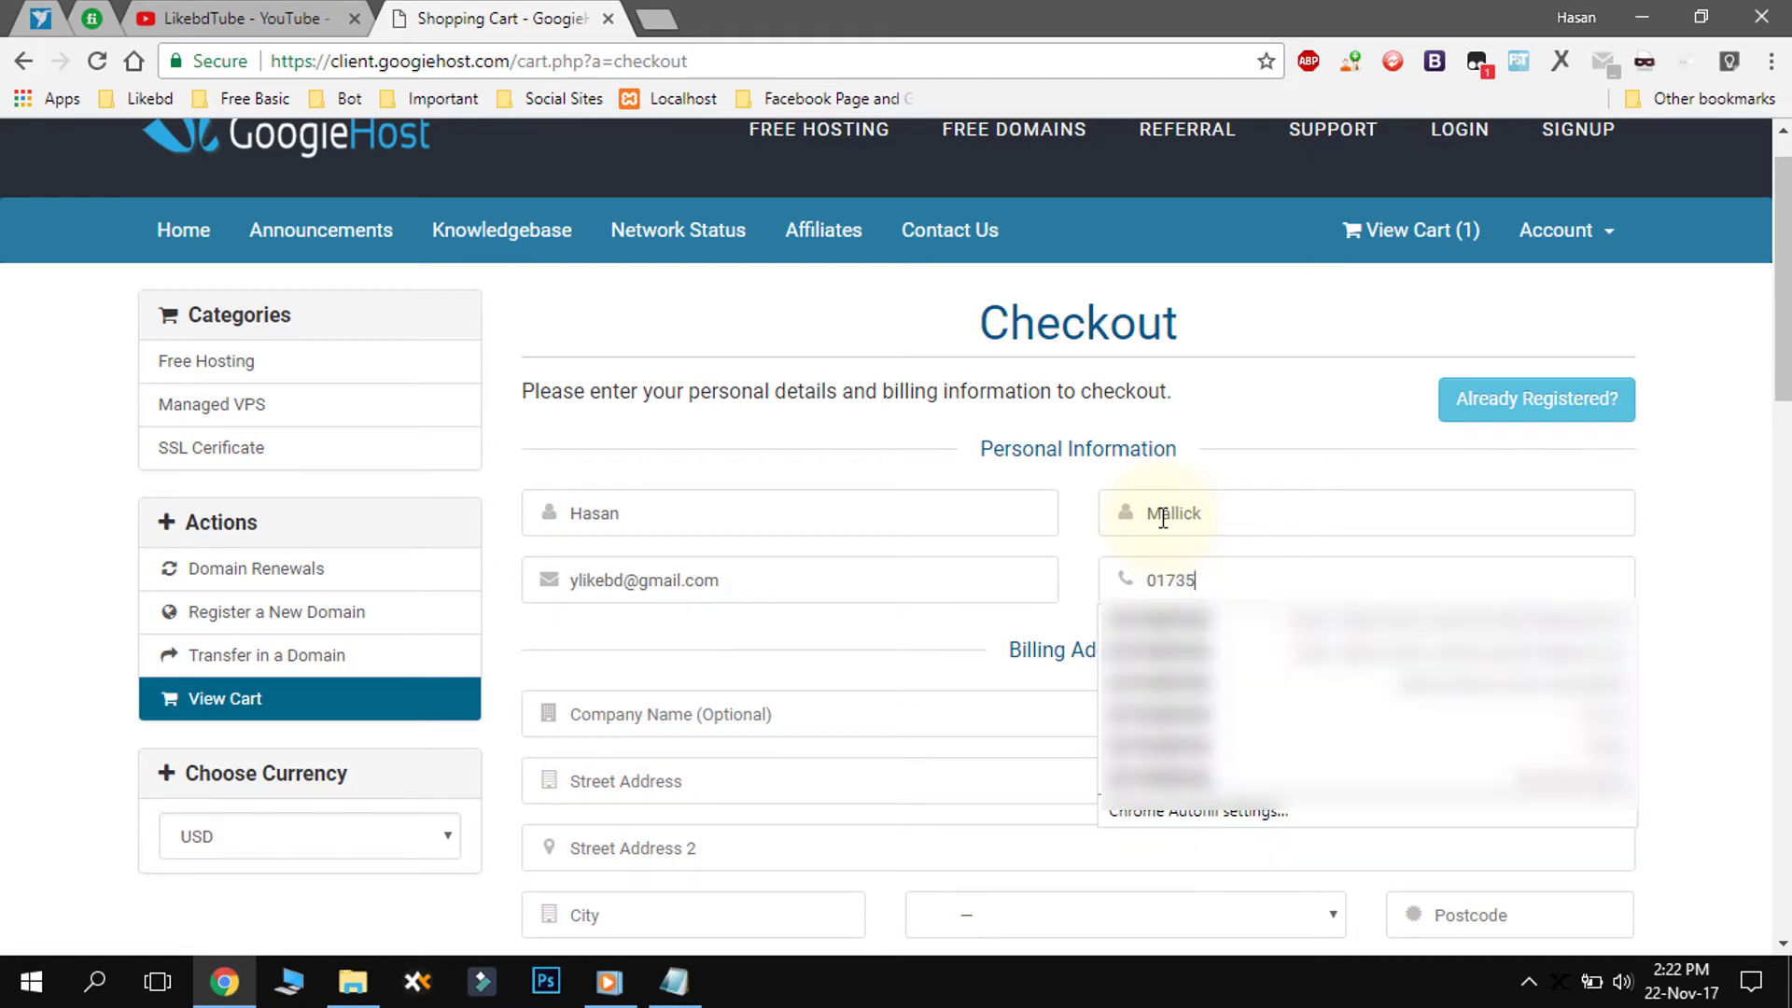
click(1088, 573)
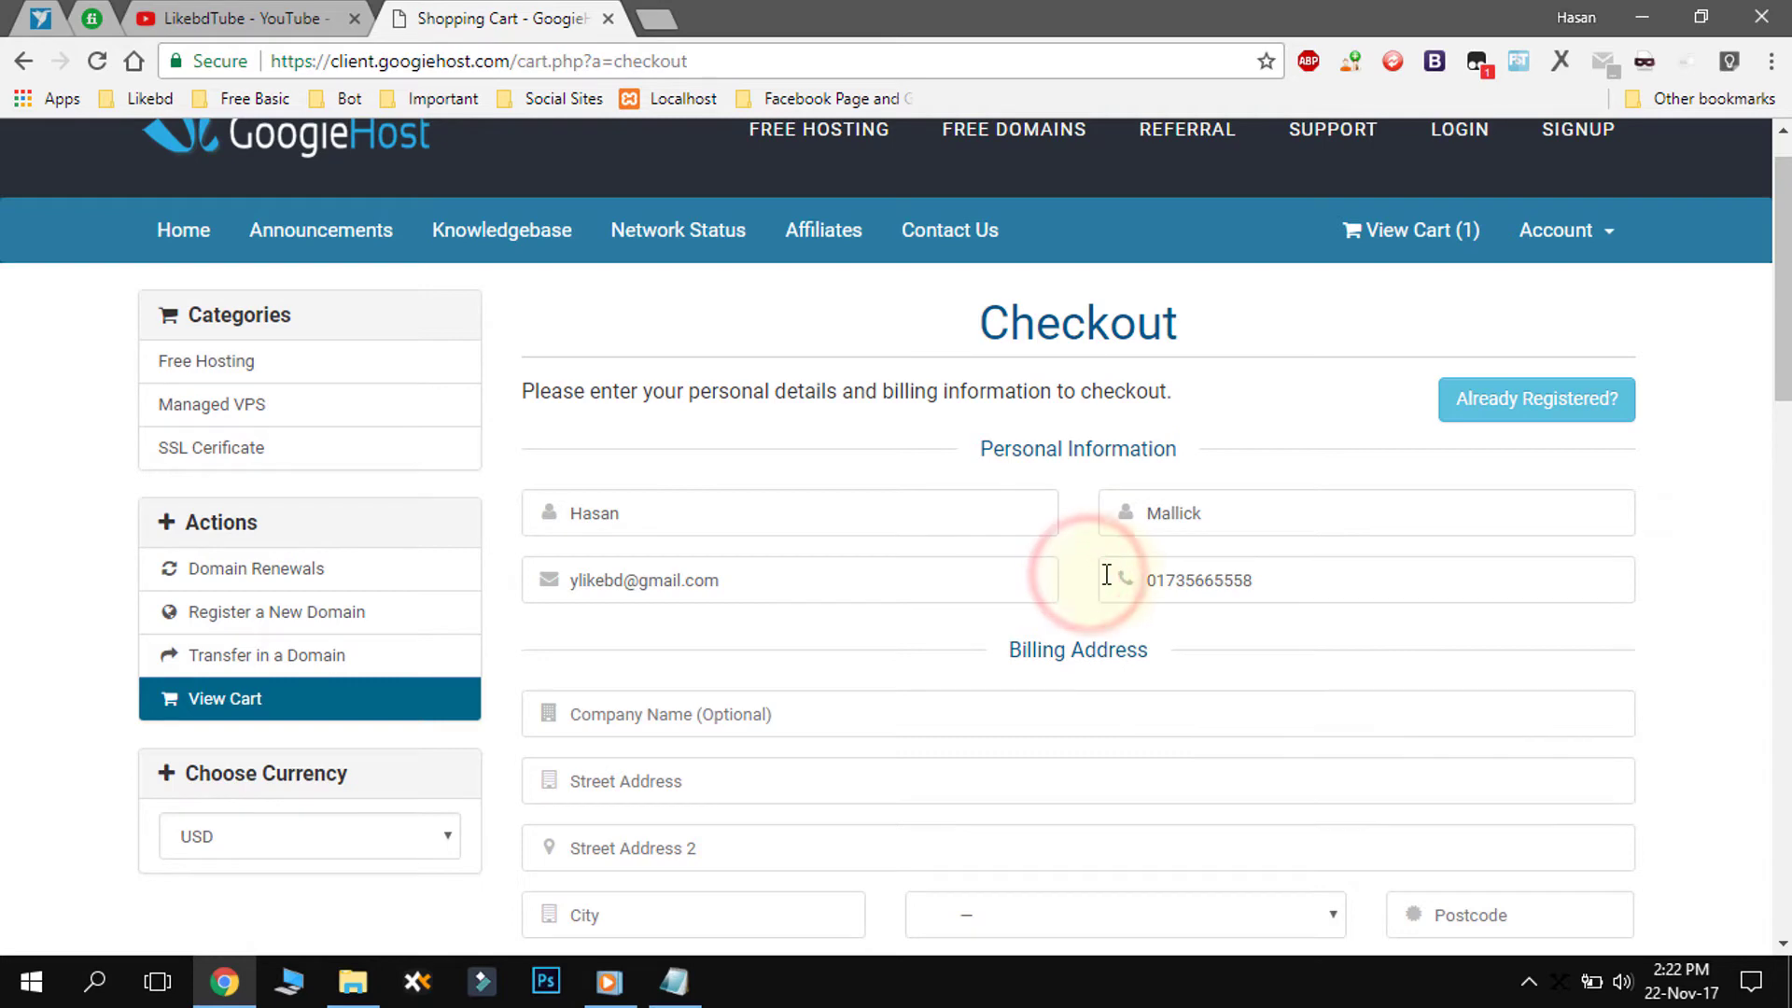
scroll(1026, 598, down, 1)
click(624, 715)
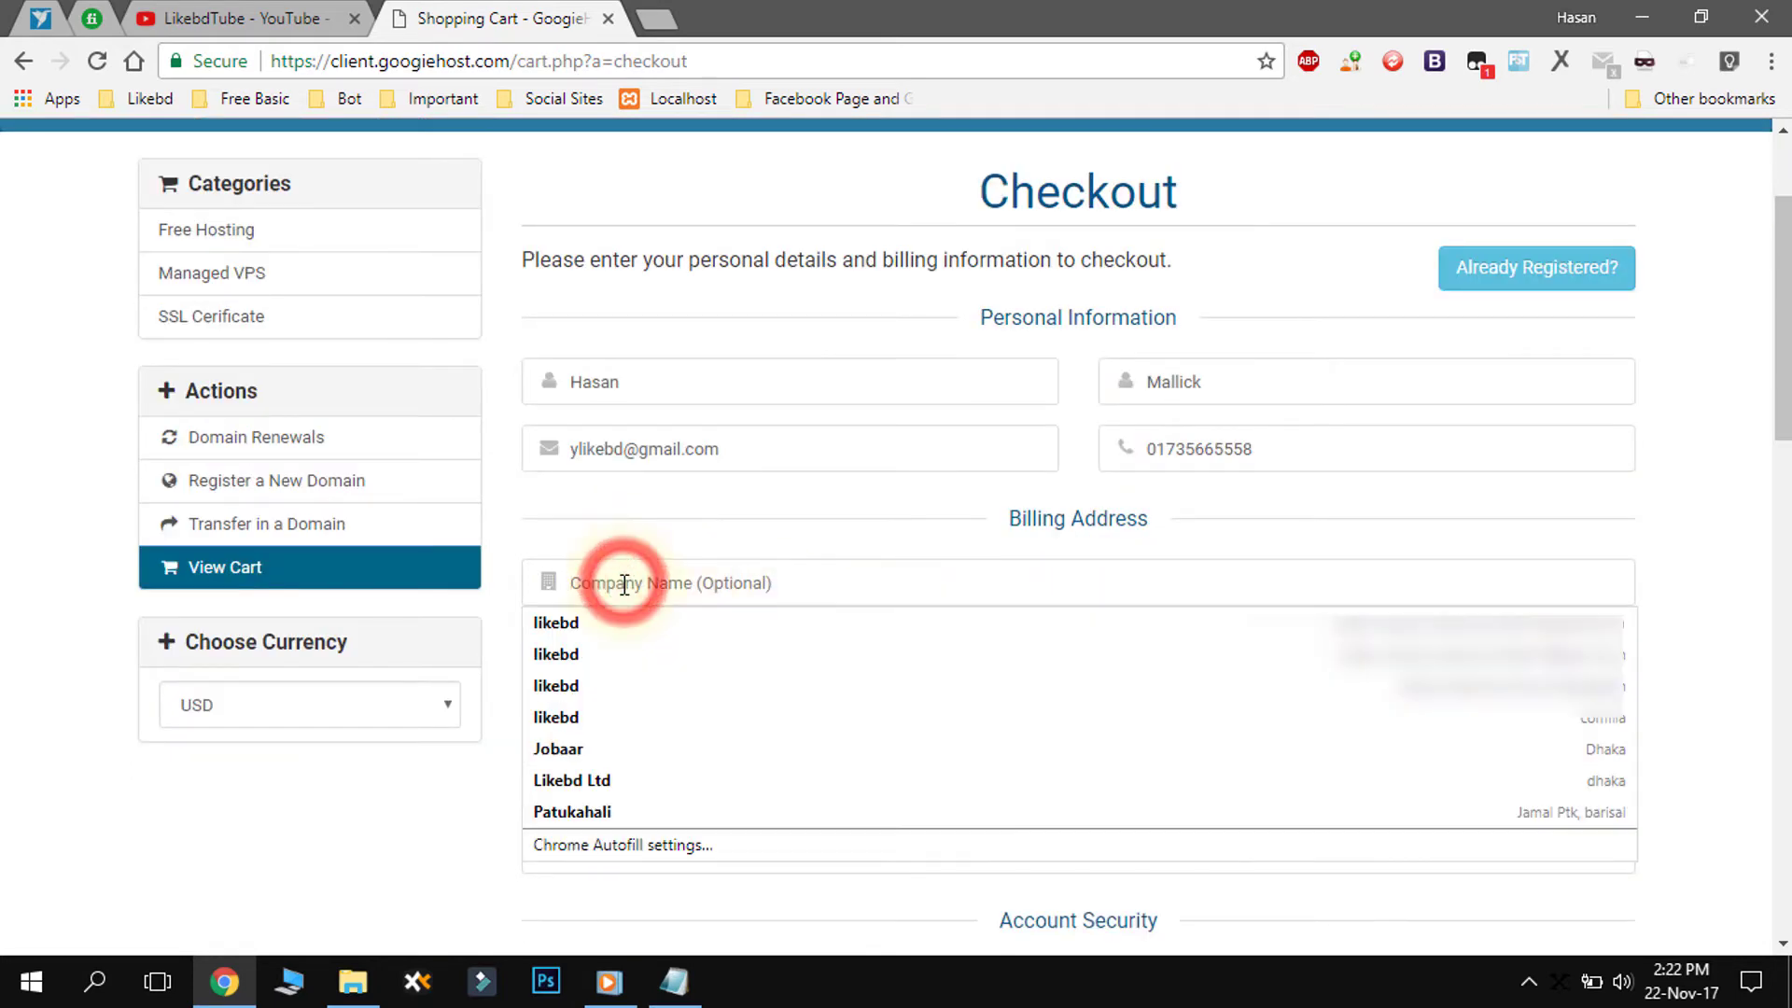
click(736, 520)
click(611, 585)
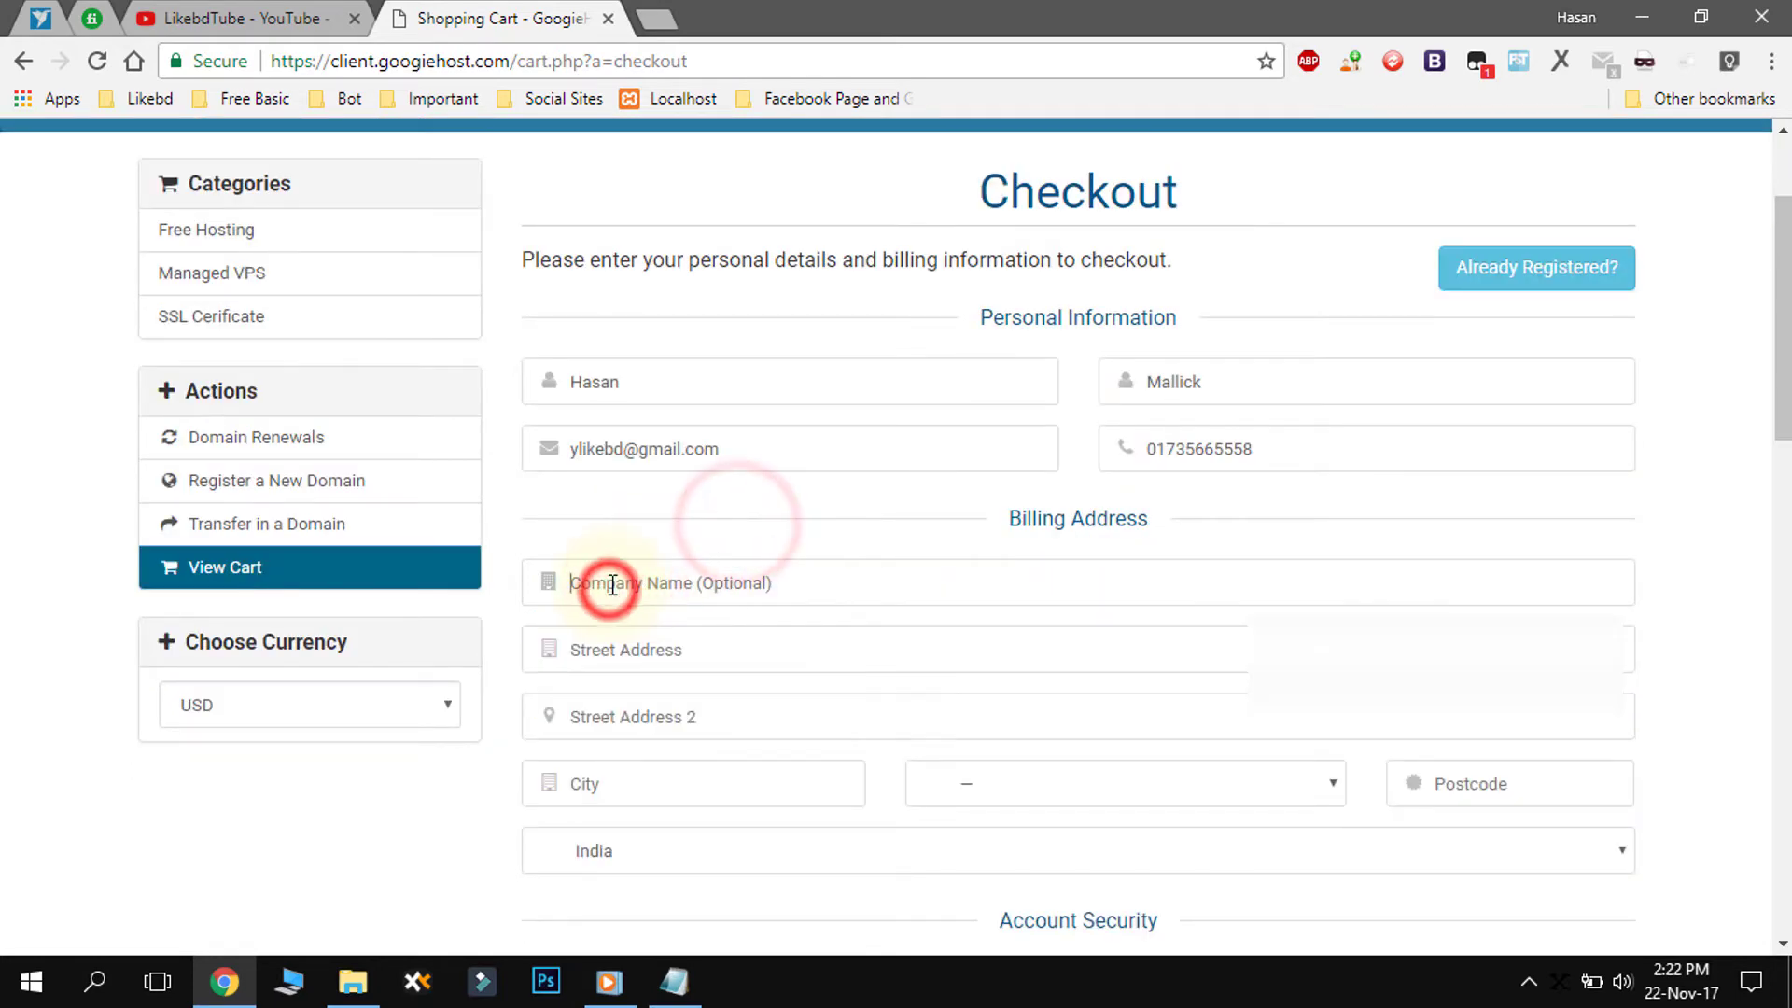
text(li)
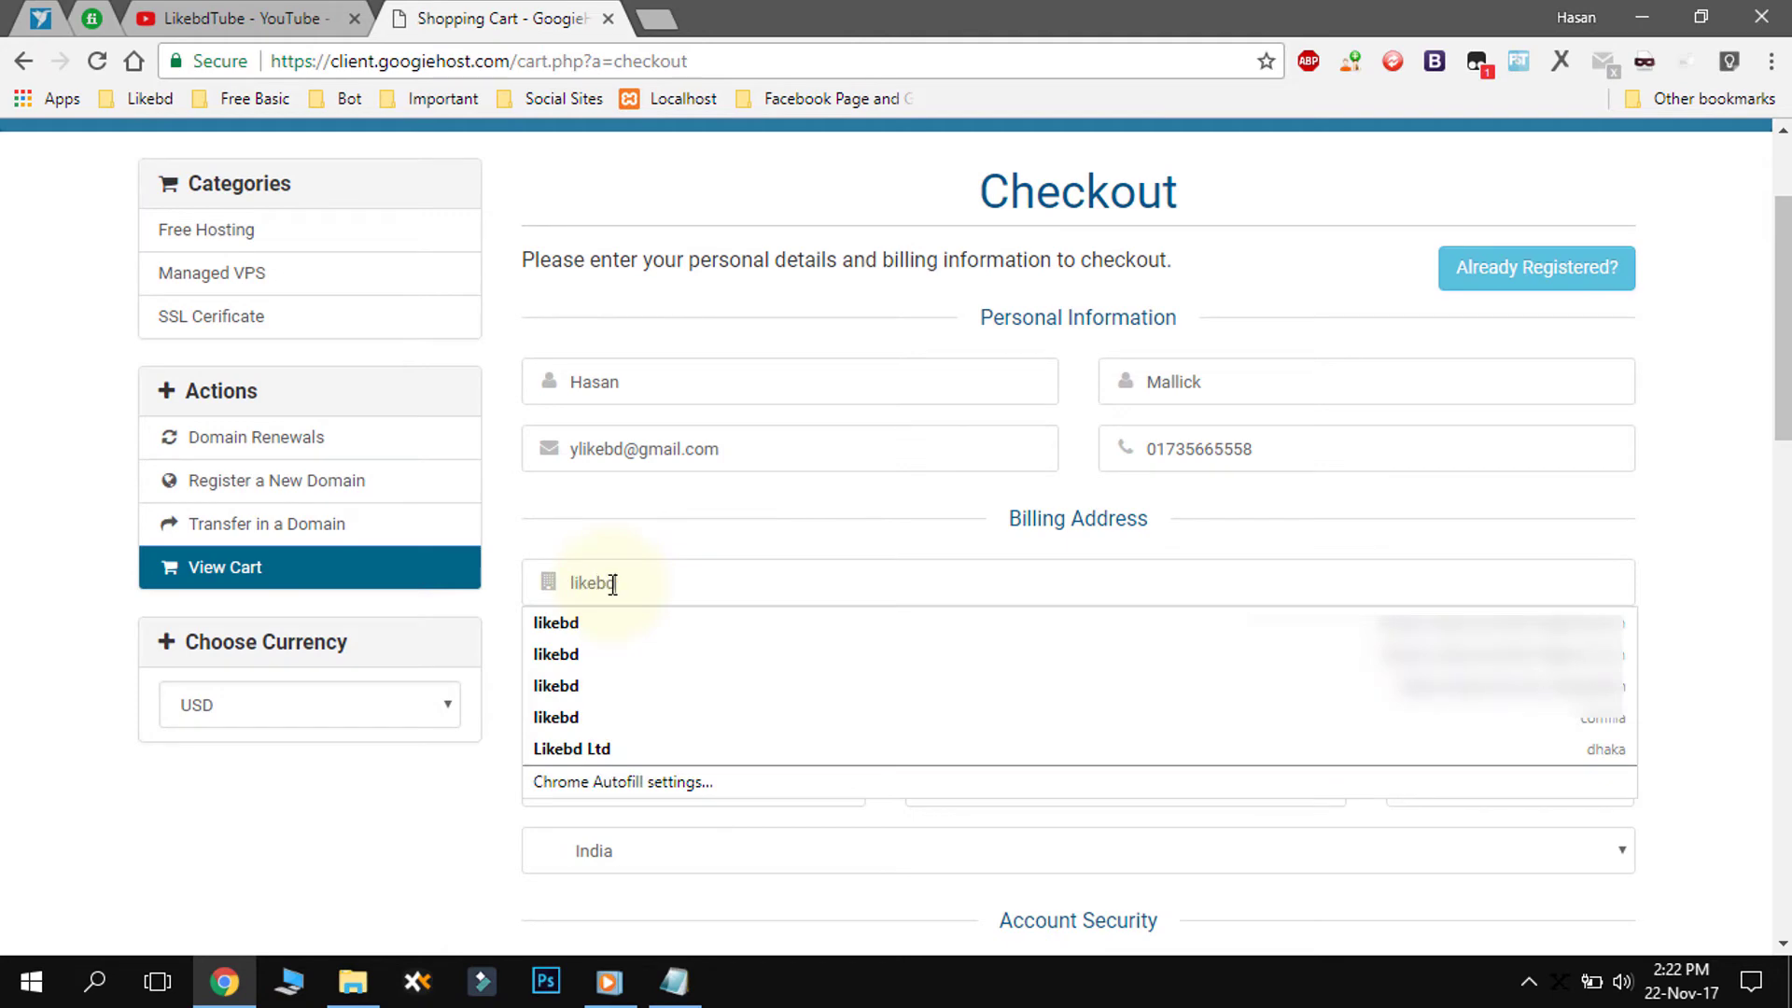
text(kebd)
click(589, 567)
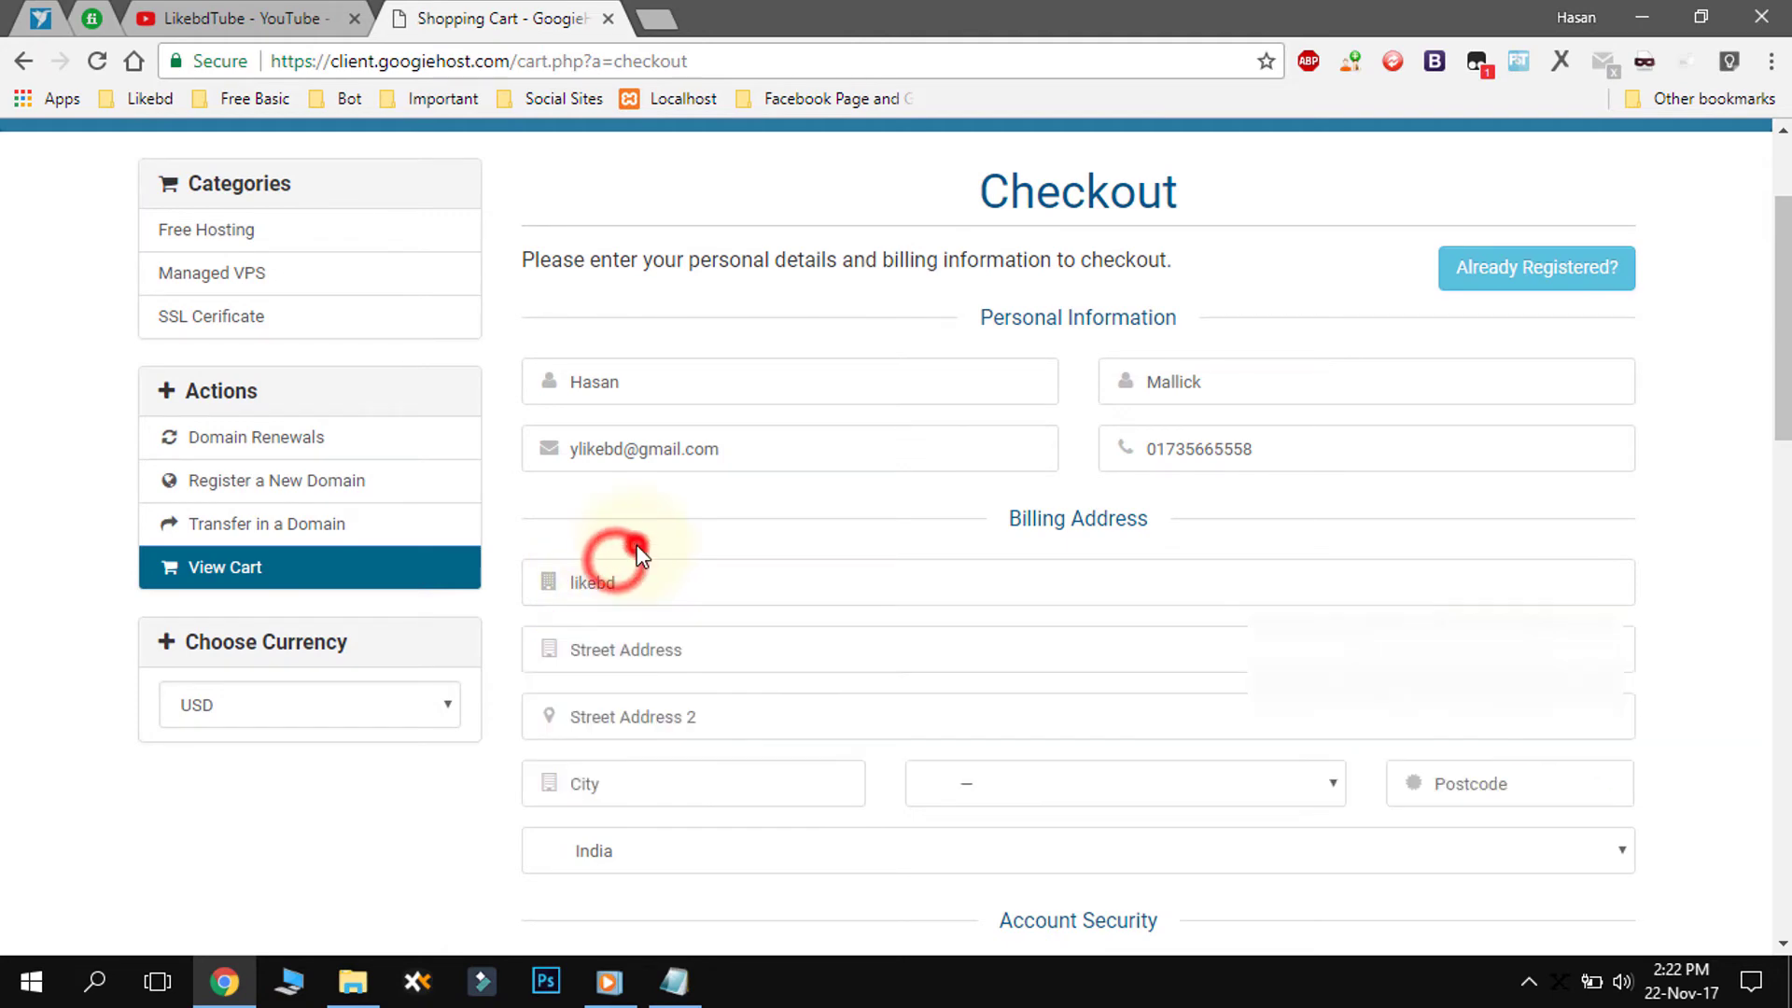
click(640, 548)
- Fill in both street address lines and the city
scroll(653, 597, down, 3)
click(668, 399)
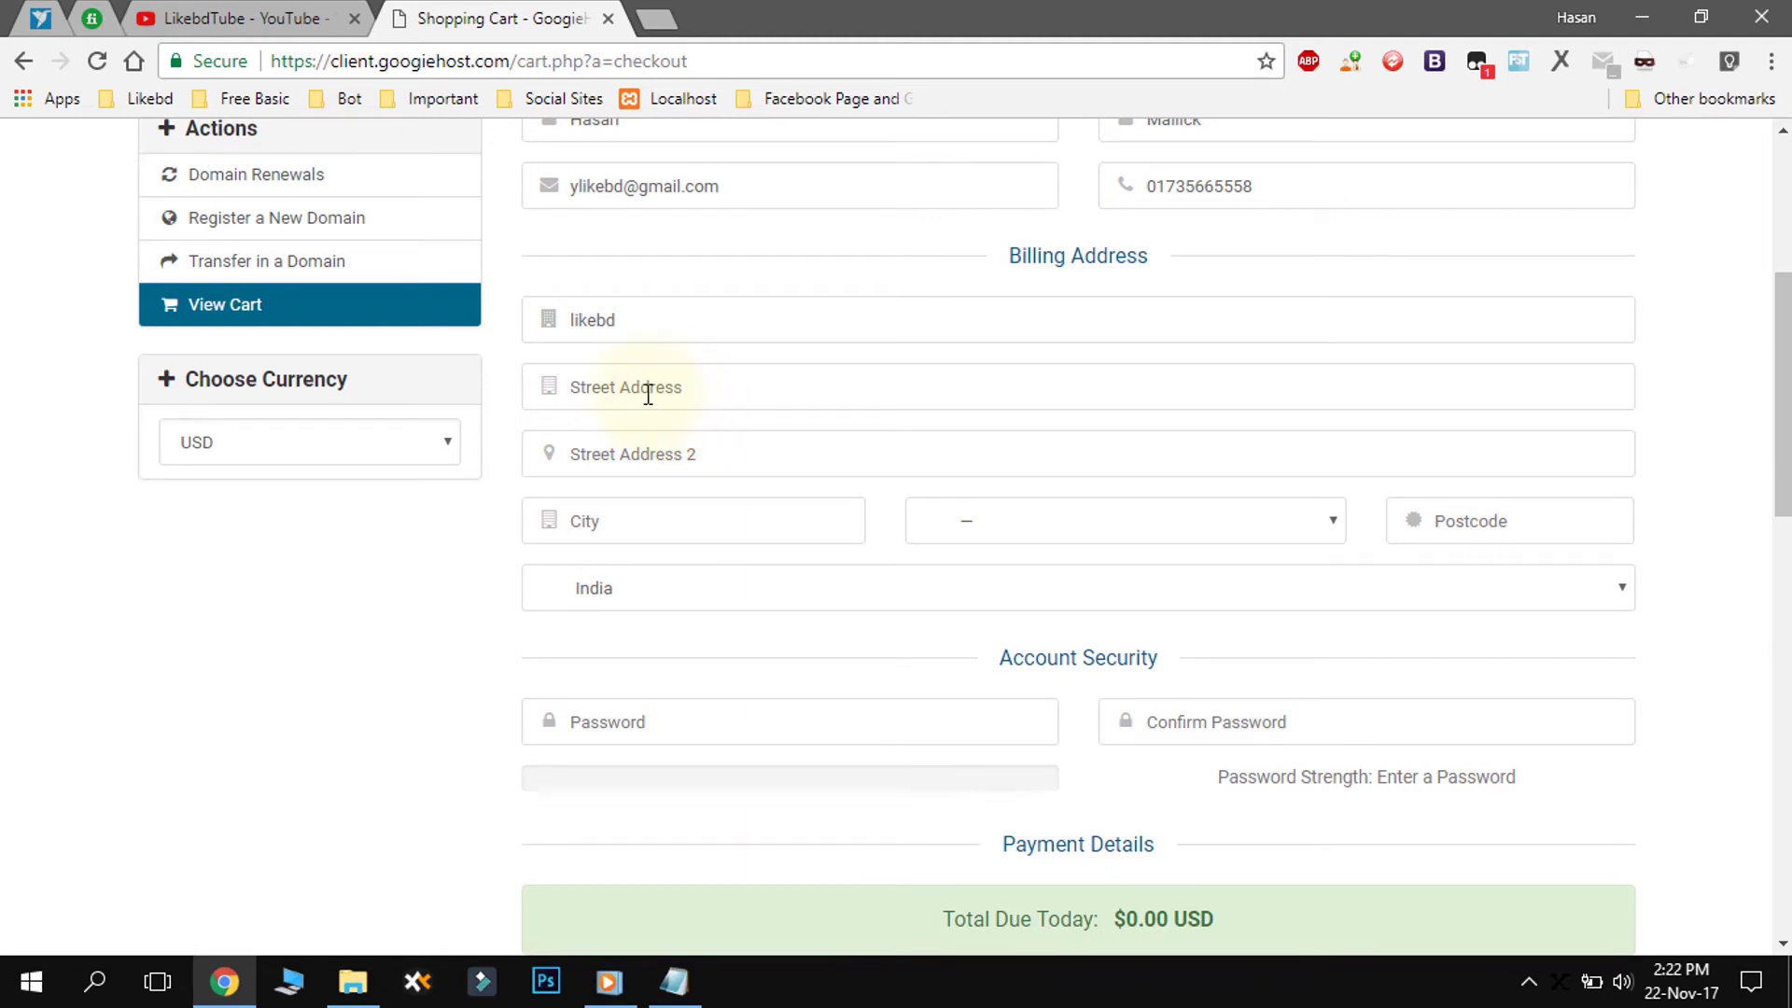
text(Barisal,)
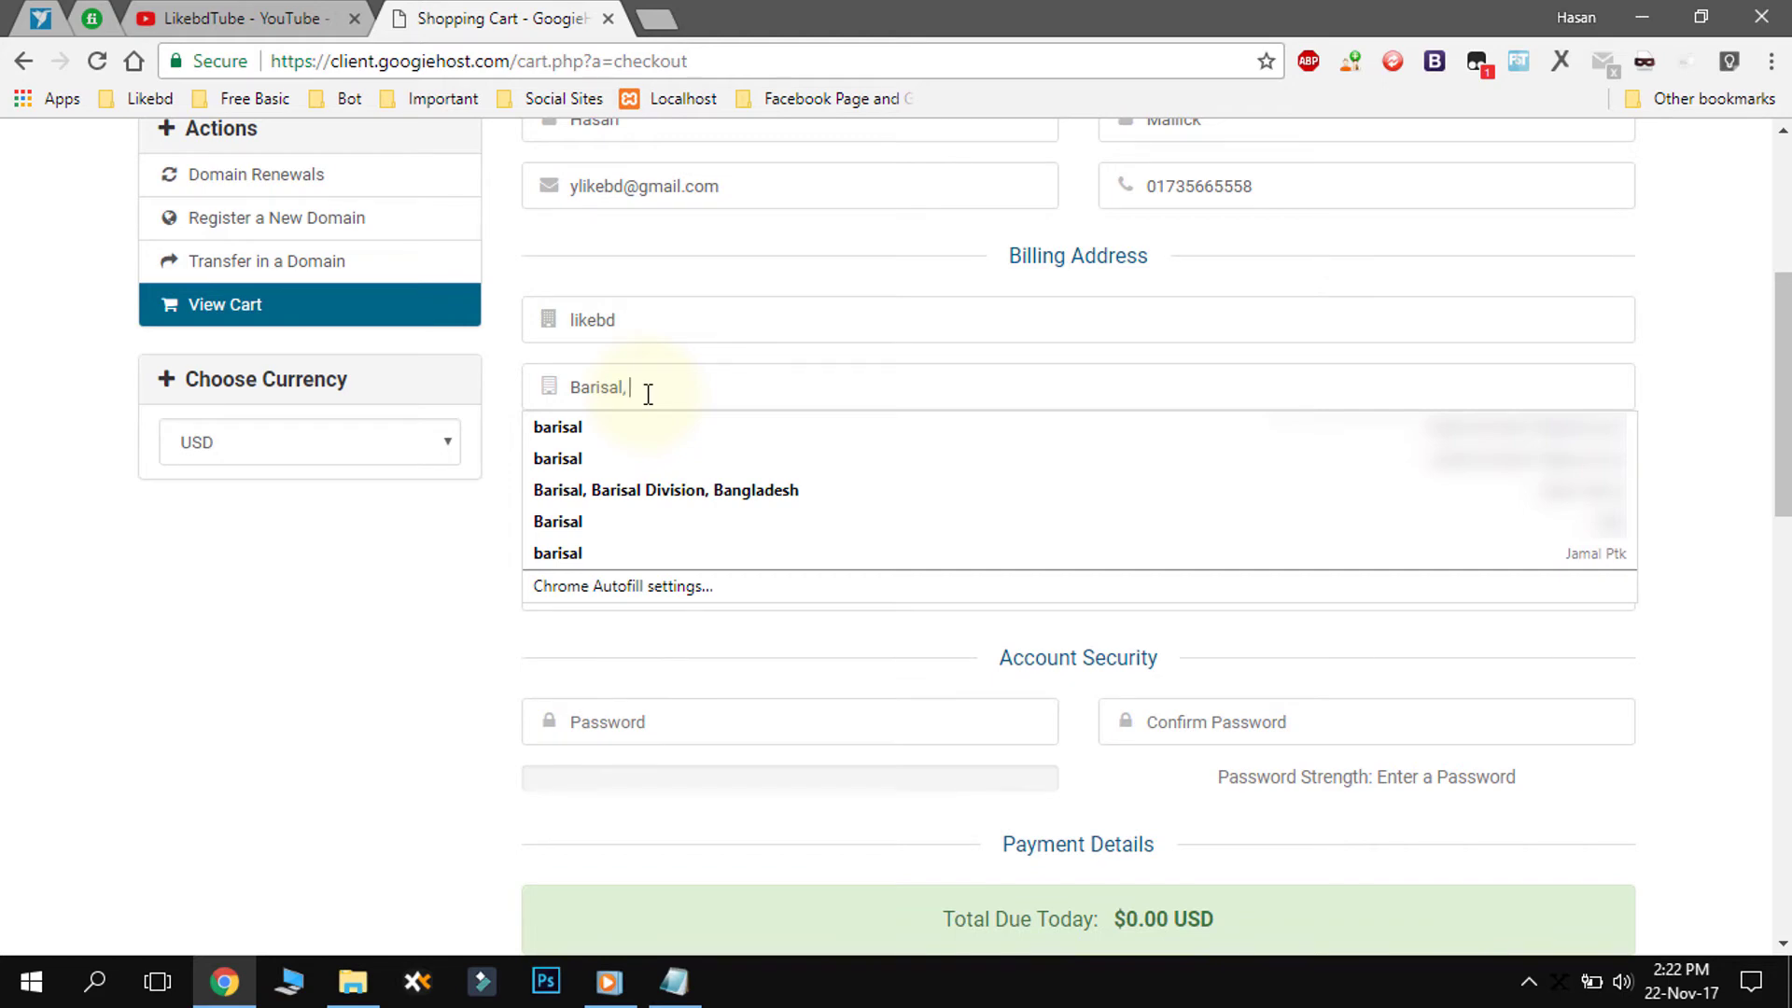
text(bangladesh)
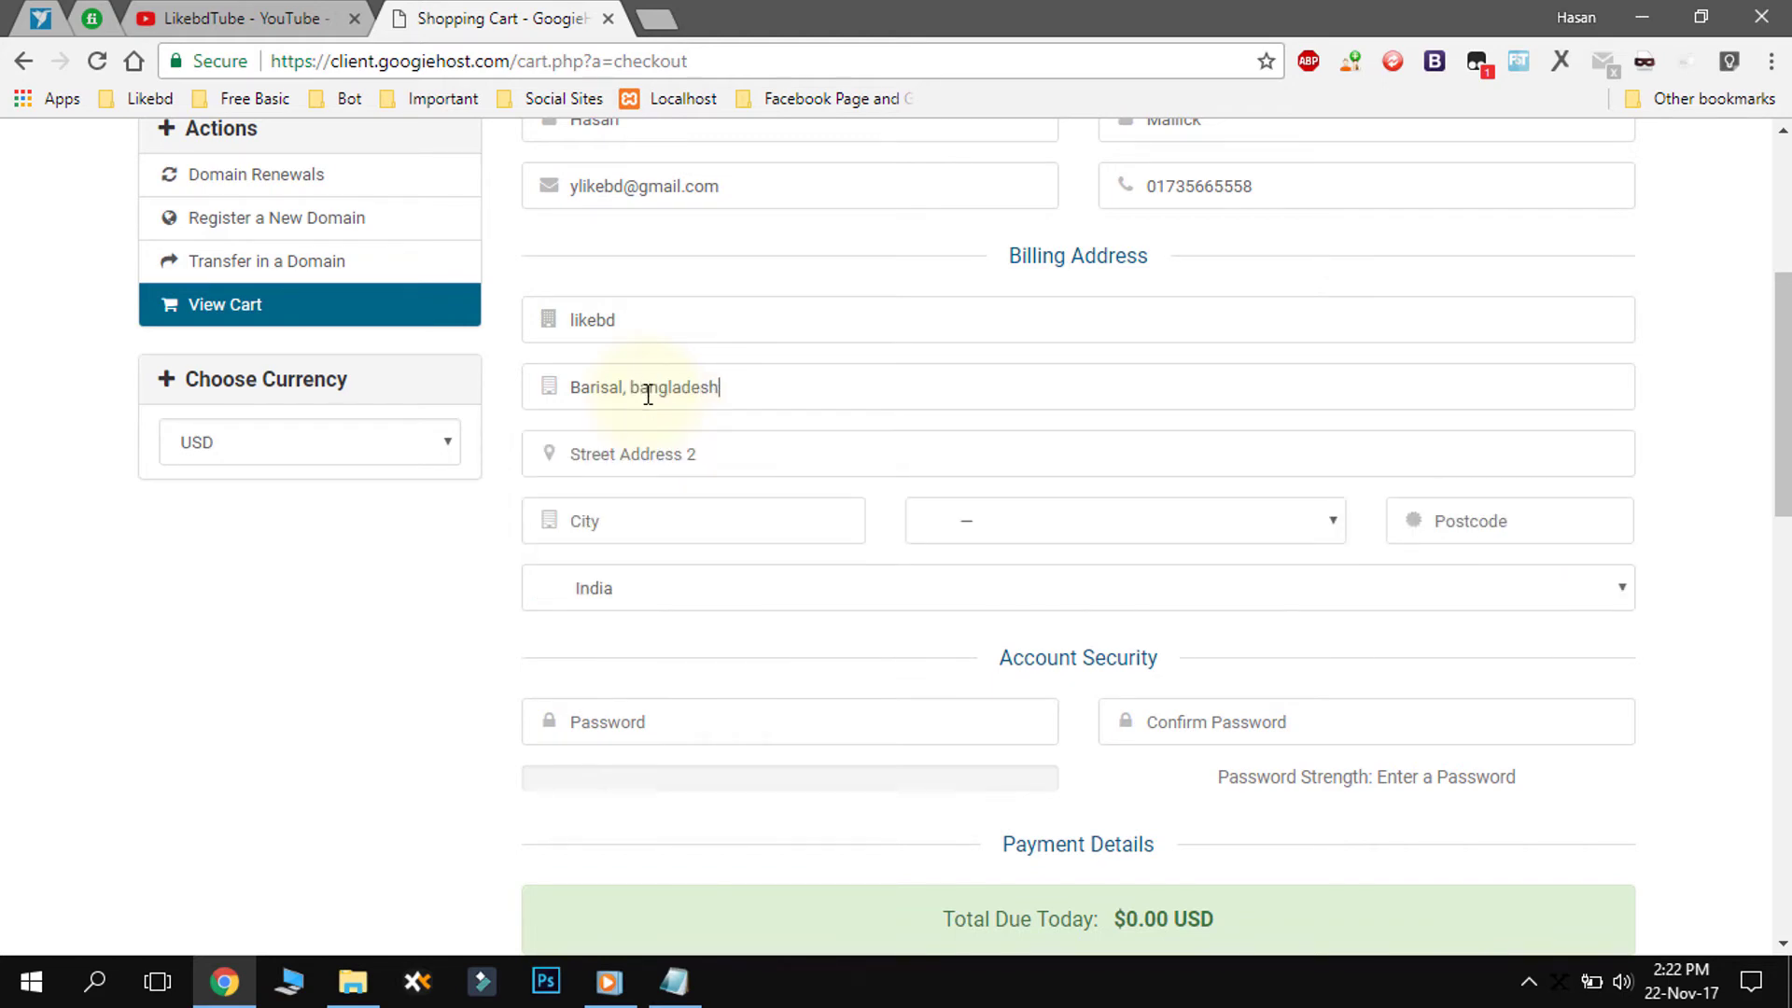
click(640, 434)
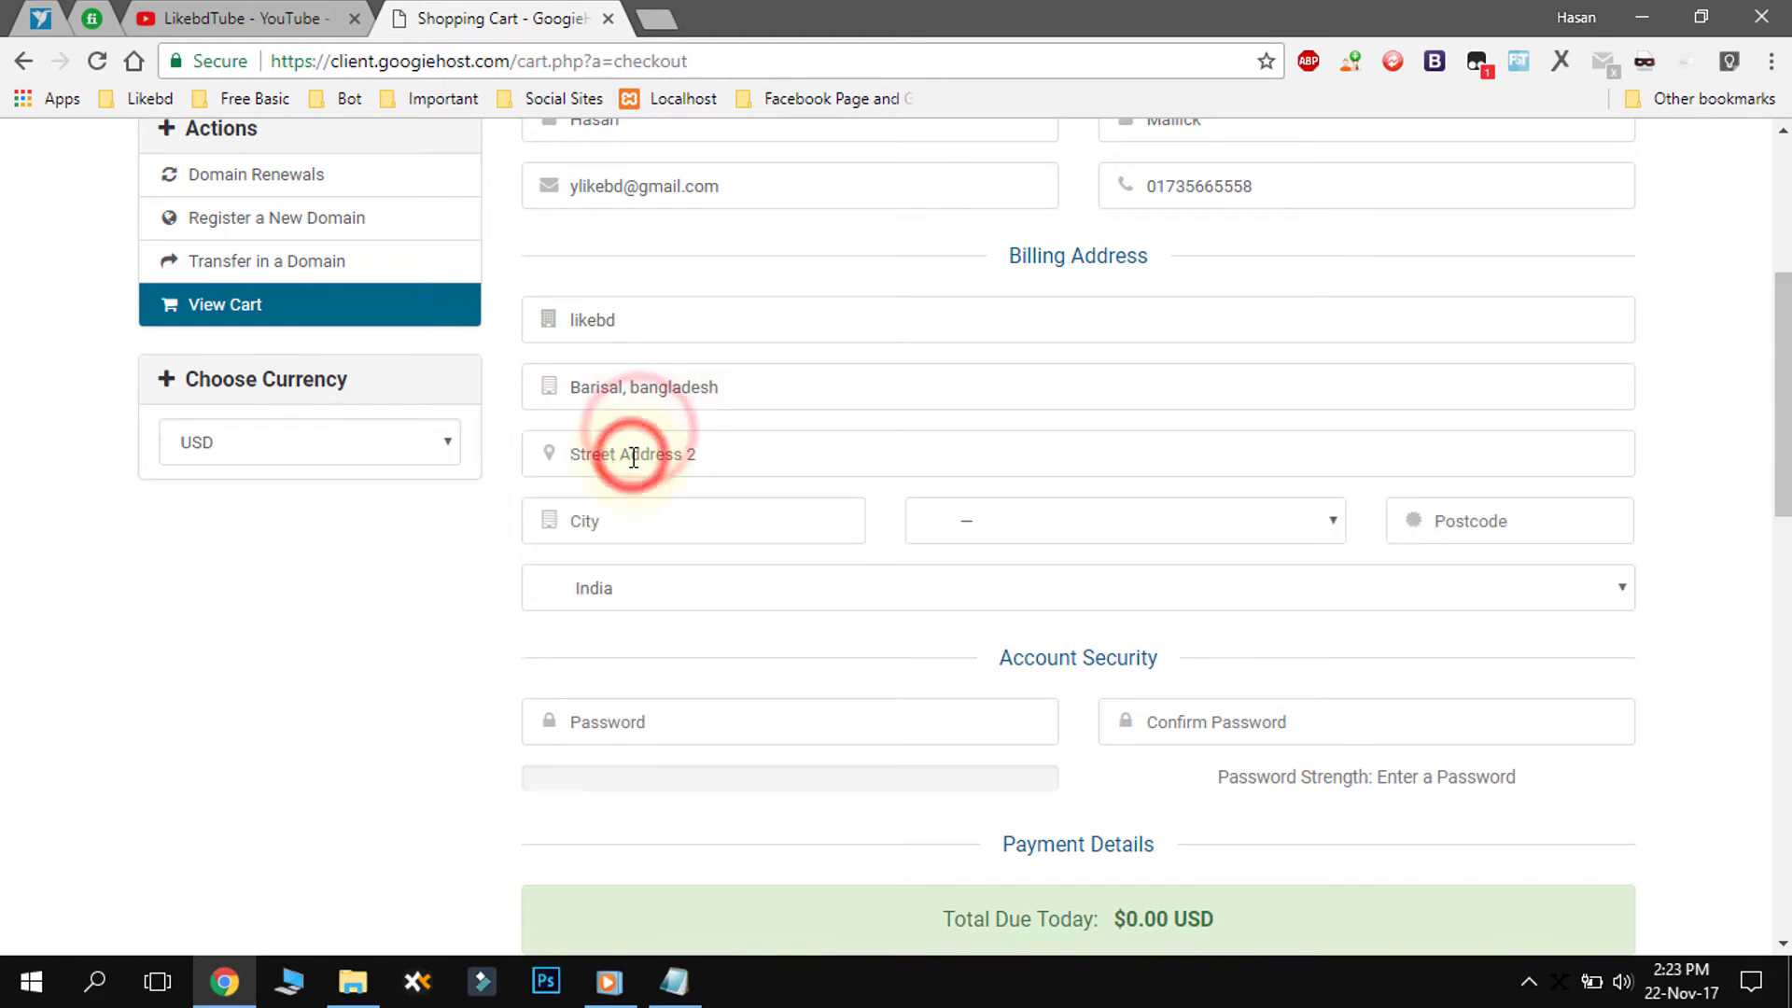
text(Ba)
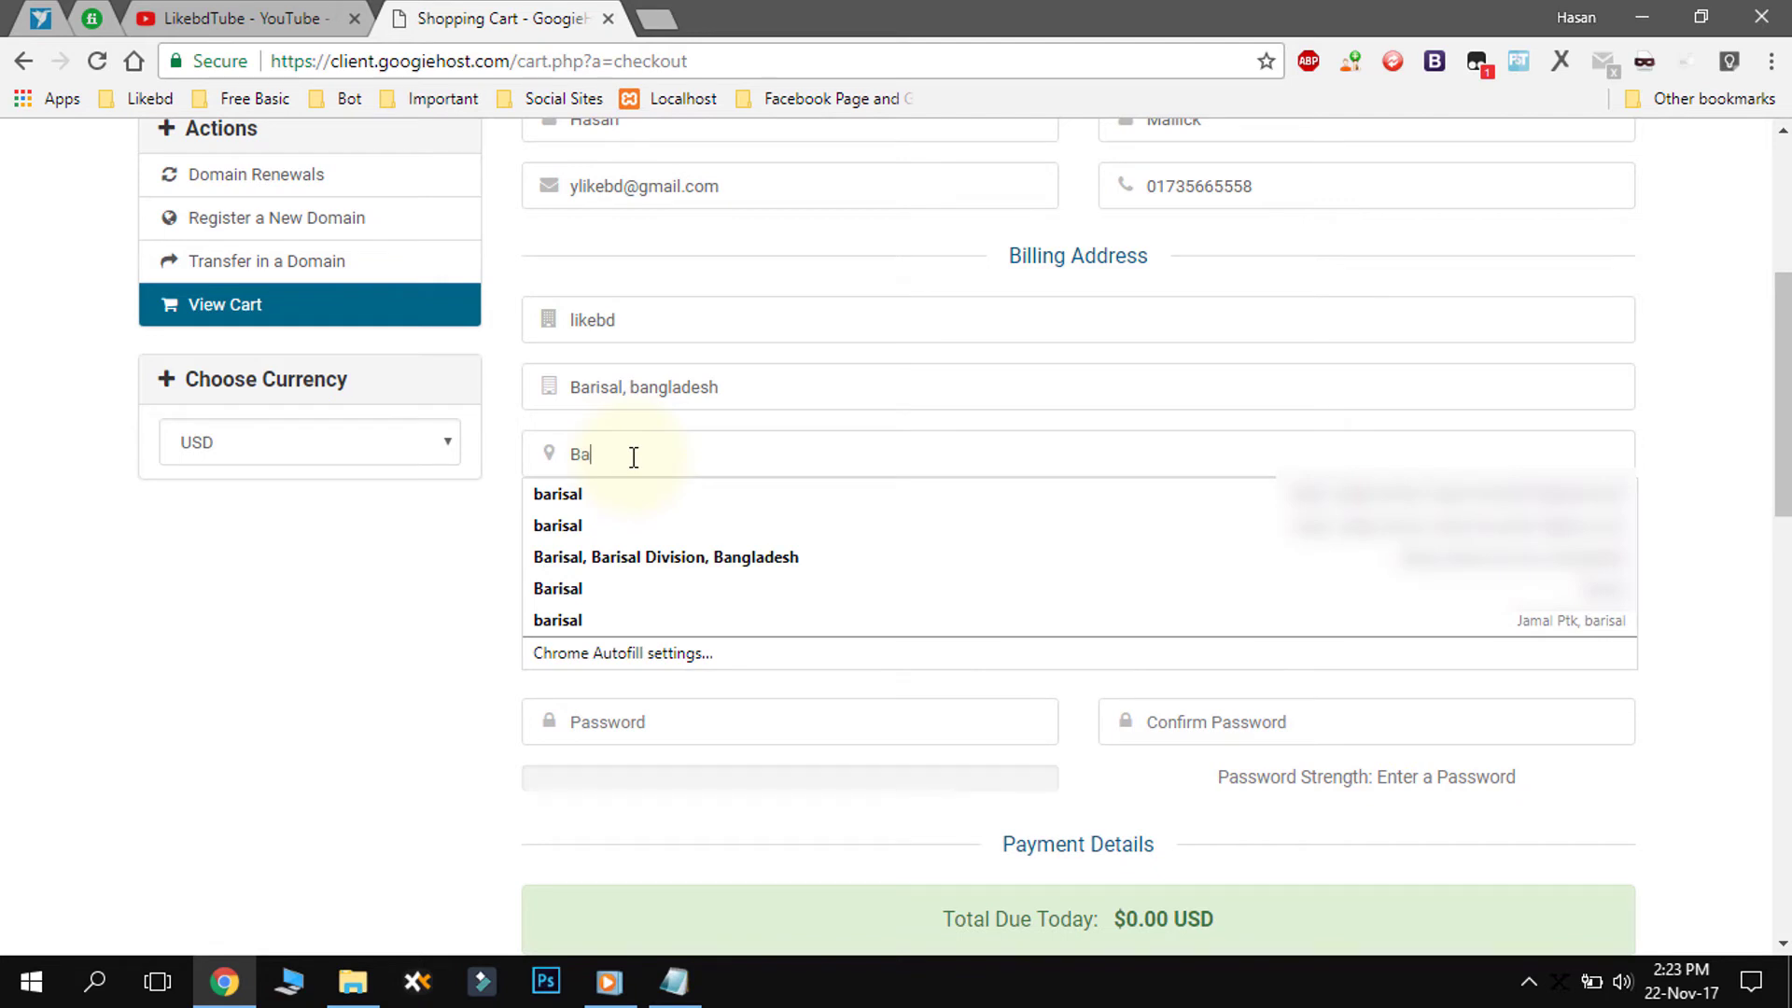
text(risal ,bangladesh)
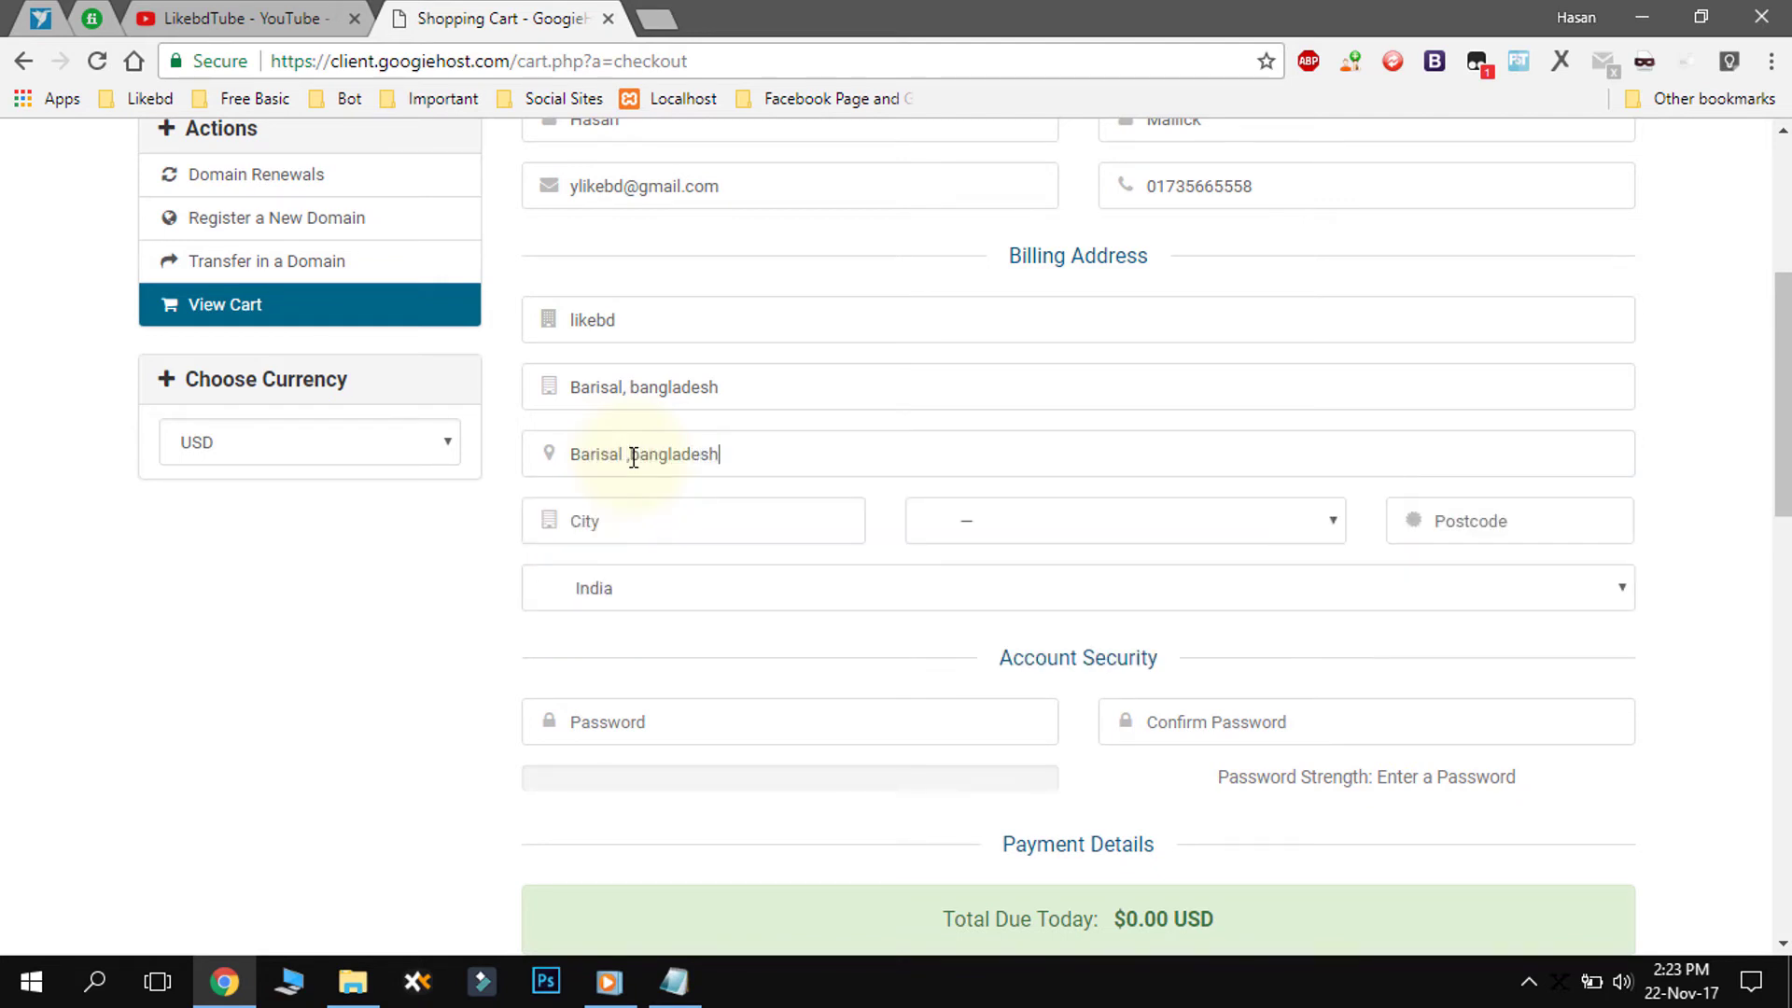
click(620, 504)
text(bar)
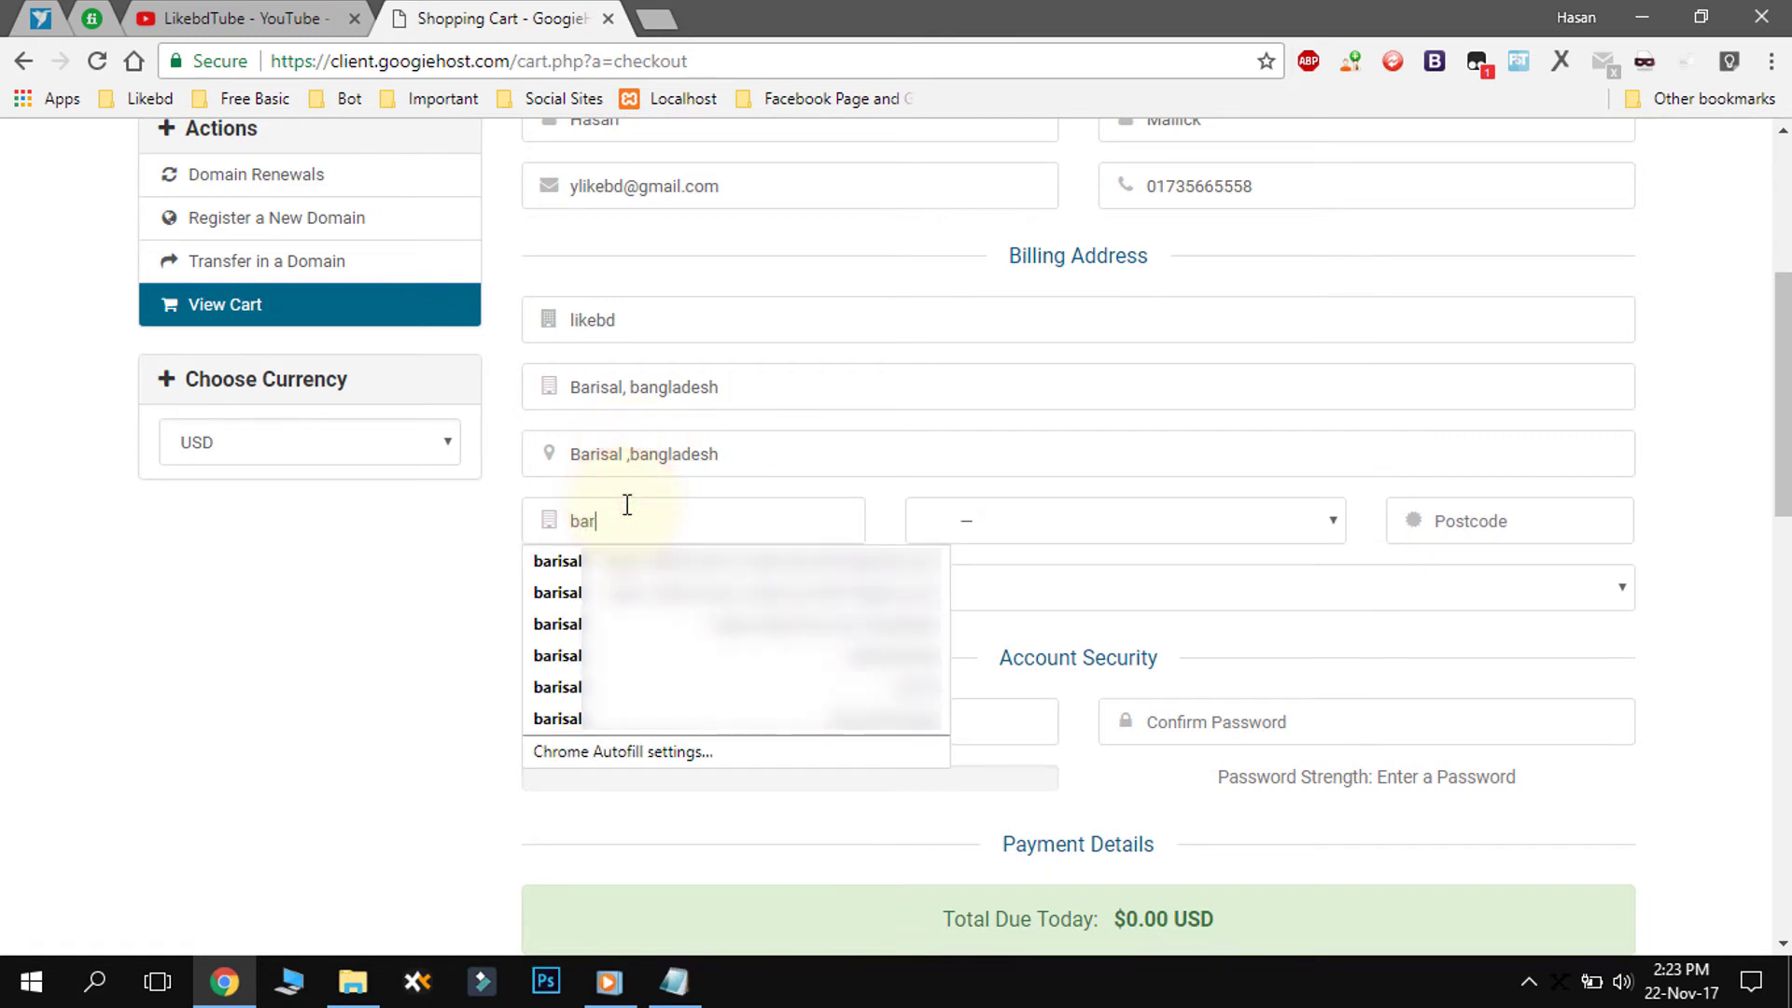
text(isal)
click(1201, 487)
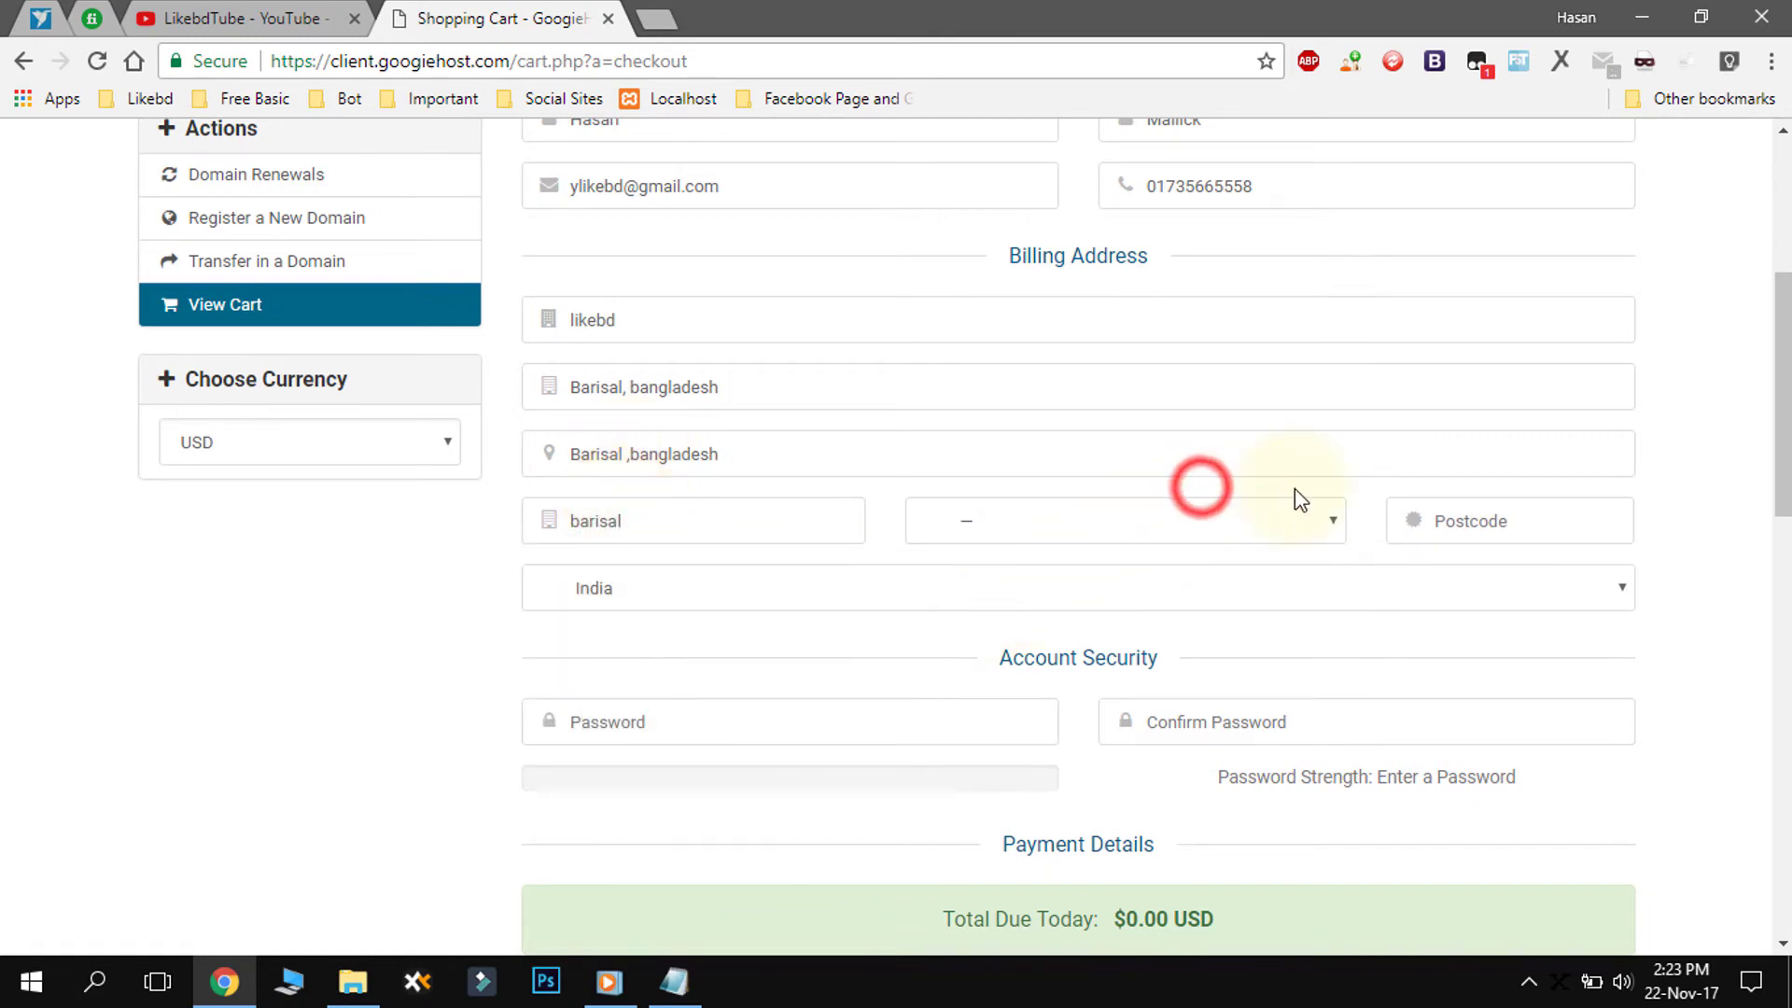
- Set the billing country to Bangladesh and enter the postcode
click(1132, 586)
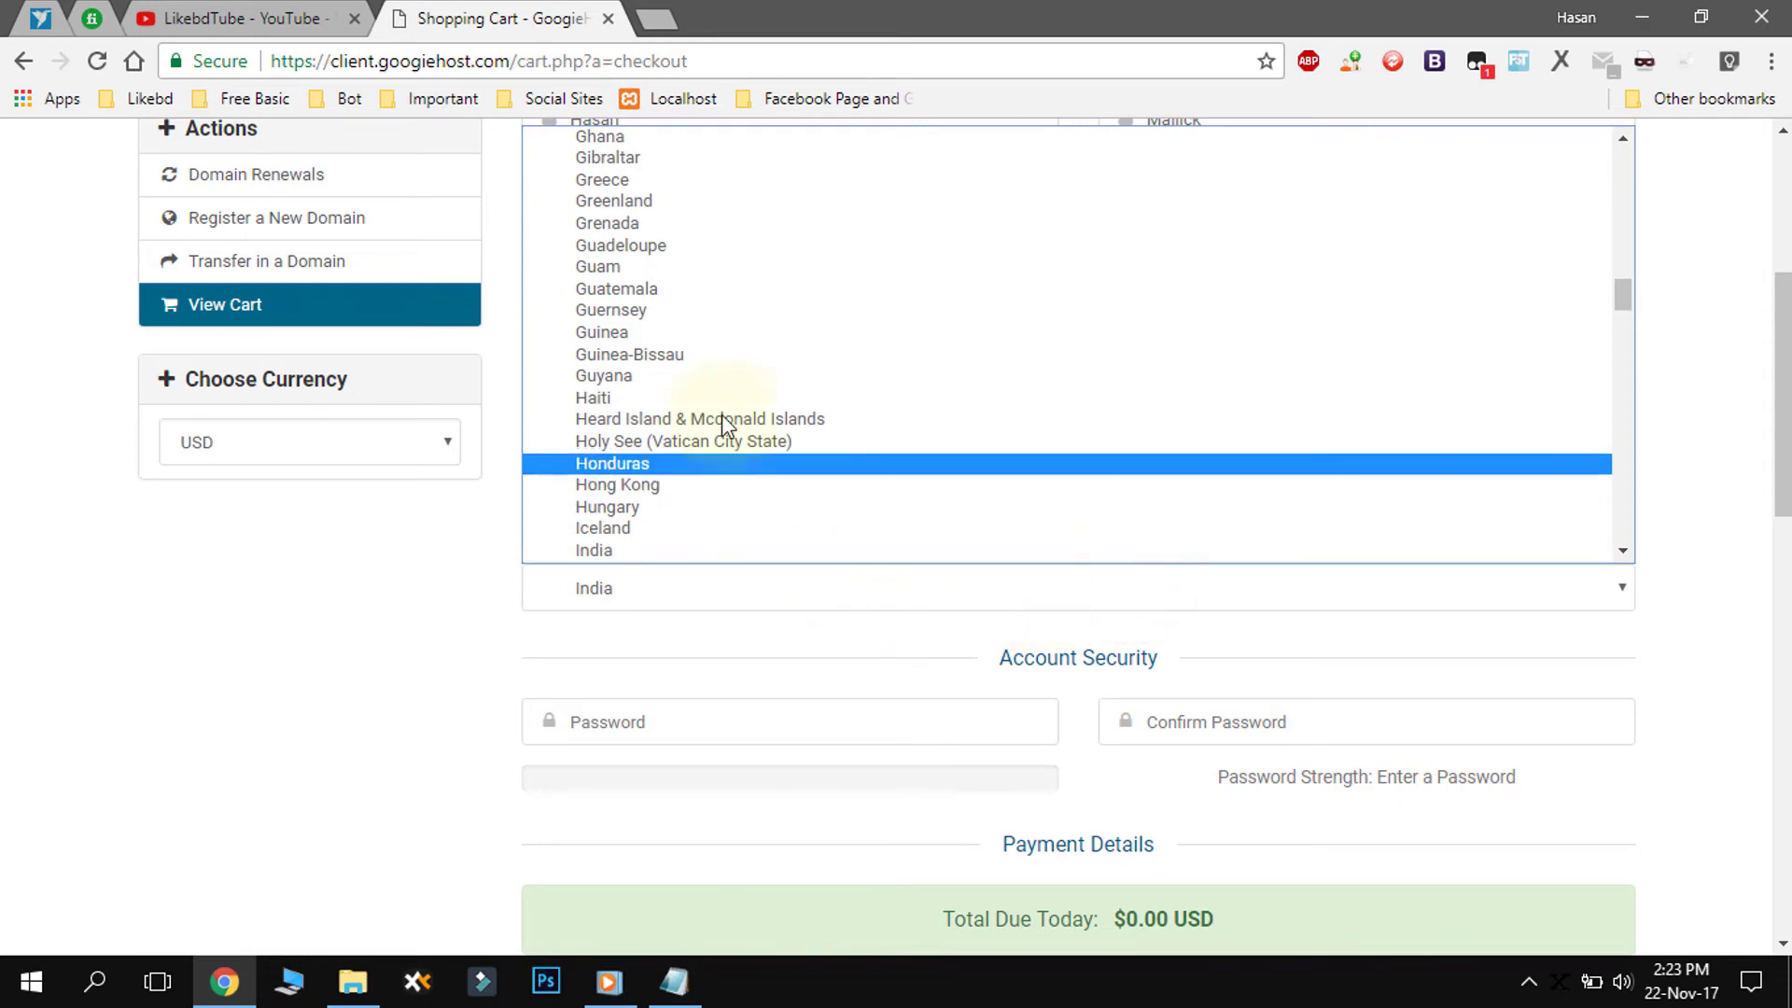
scroll(737, 406, up, 12)
scroll(718, 311, up, 3)
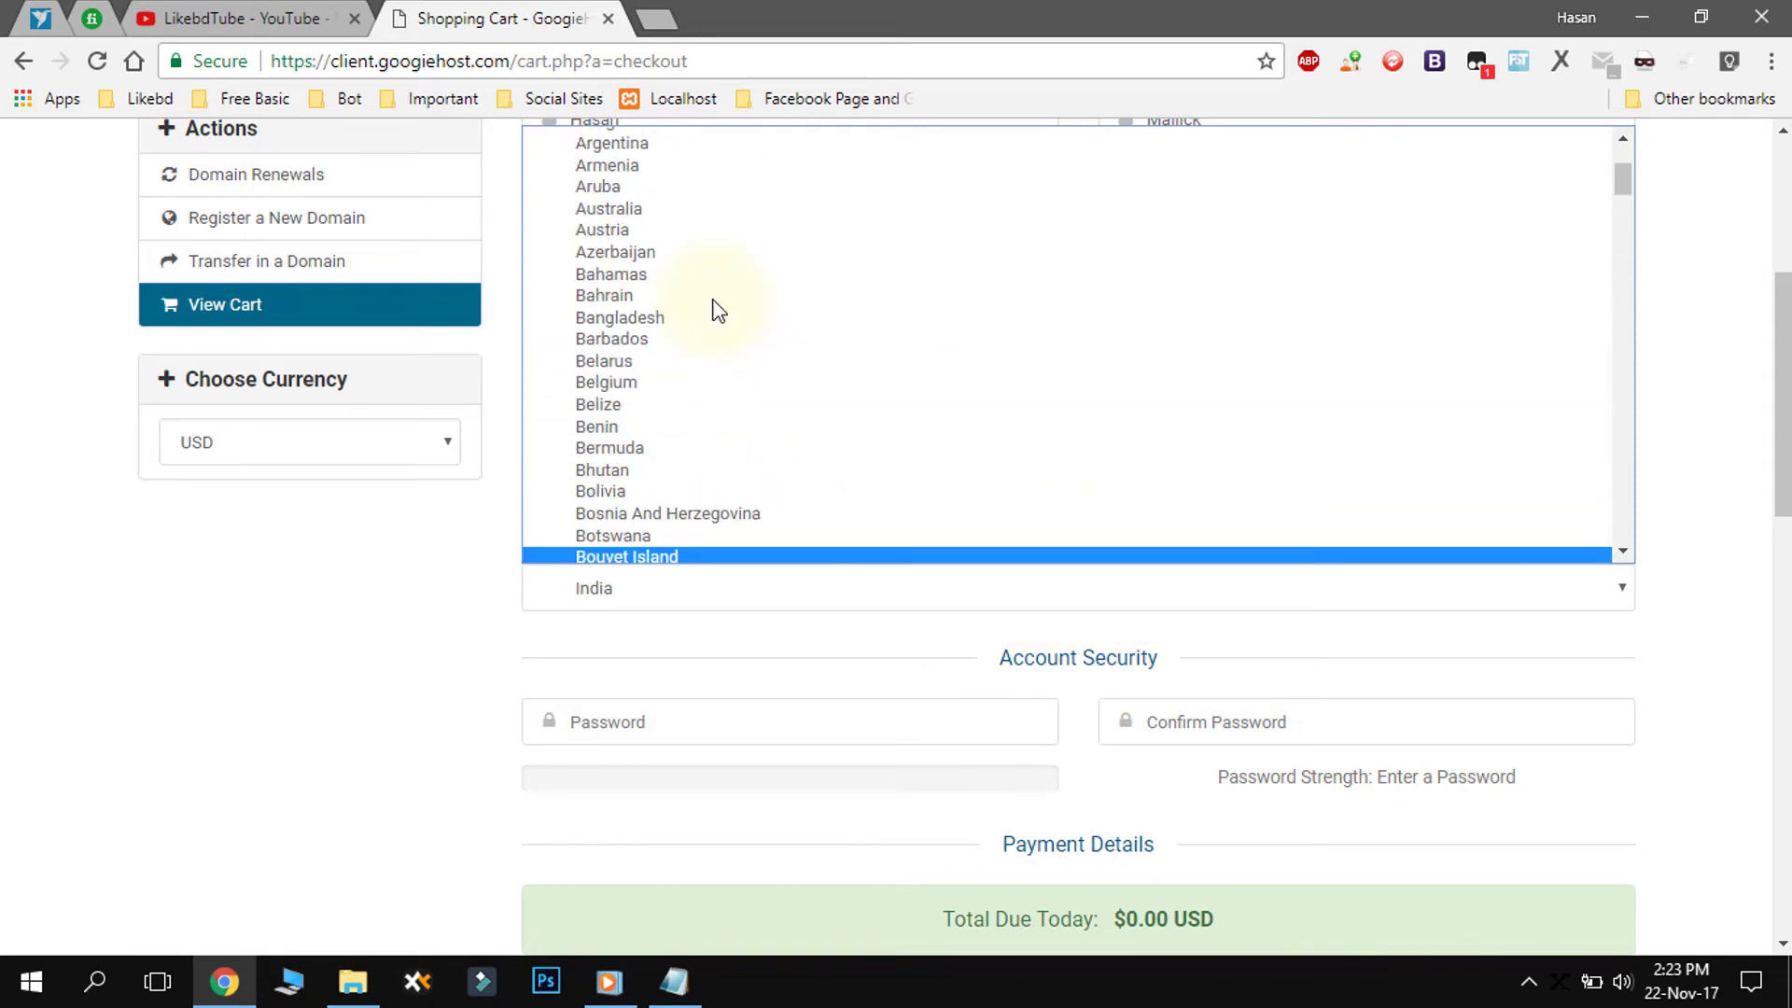
click(691, 317)
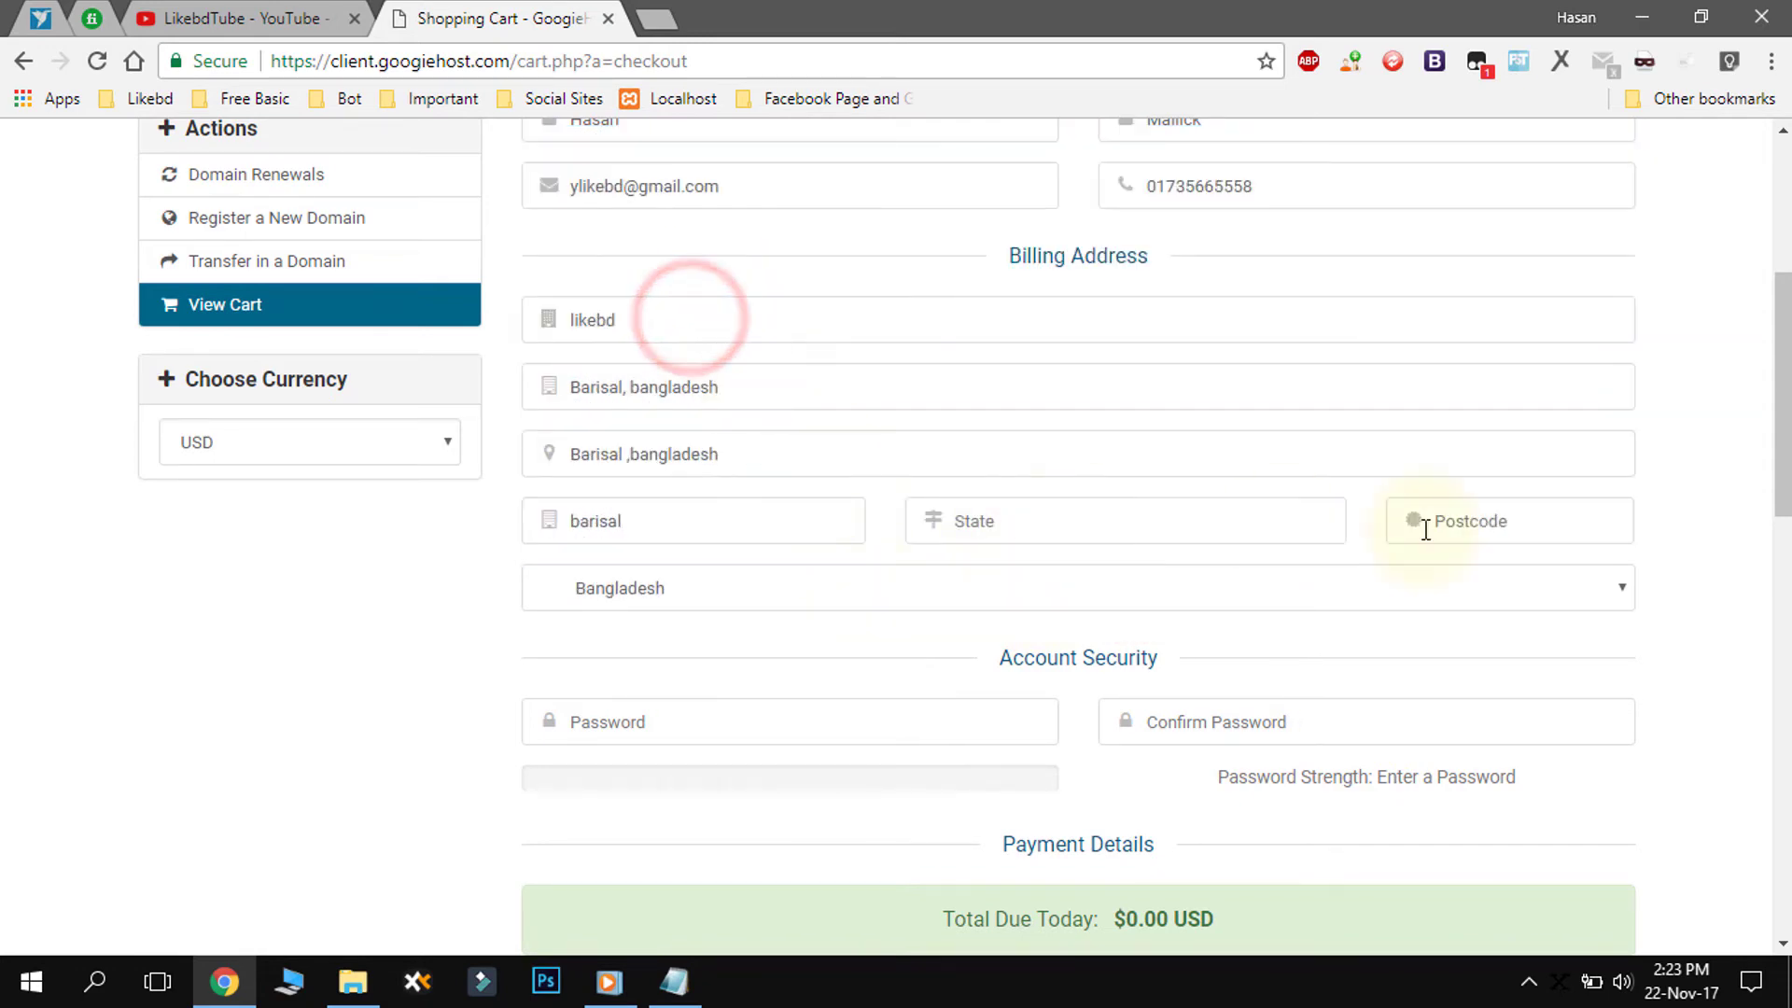
click(1116, 520)
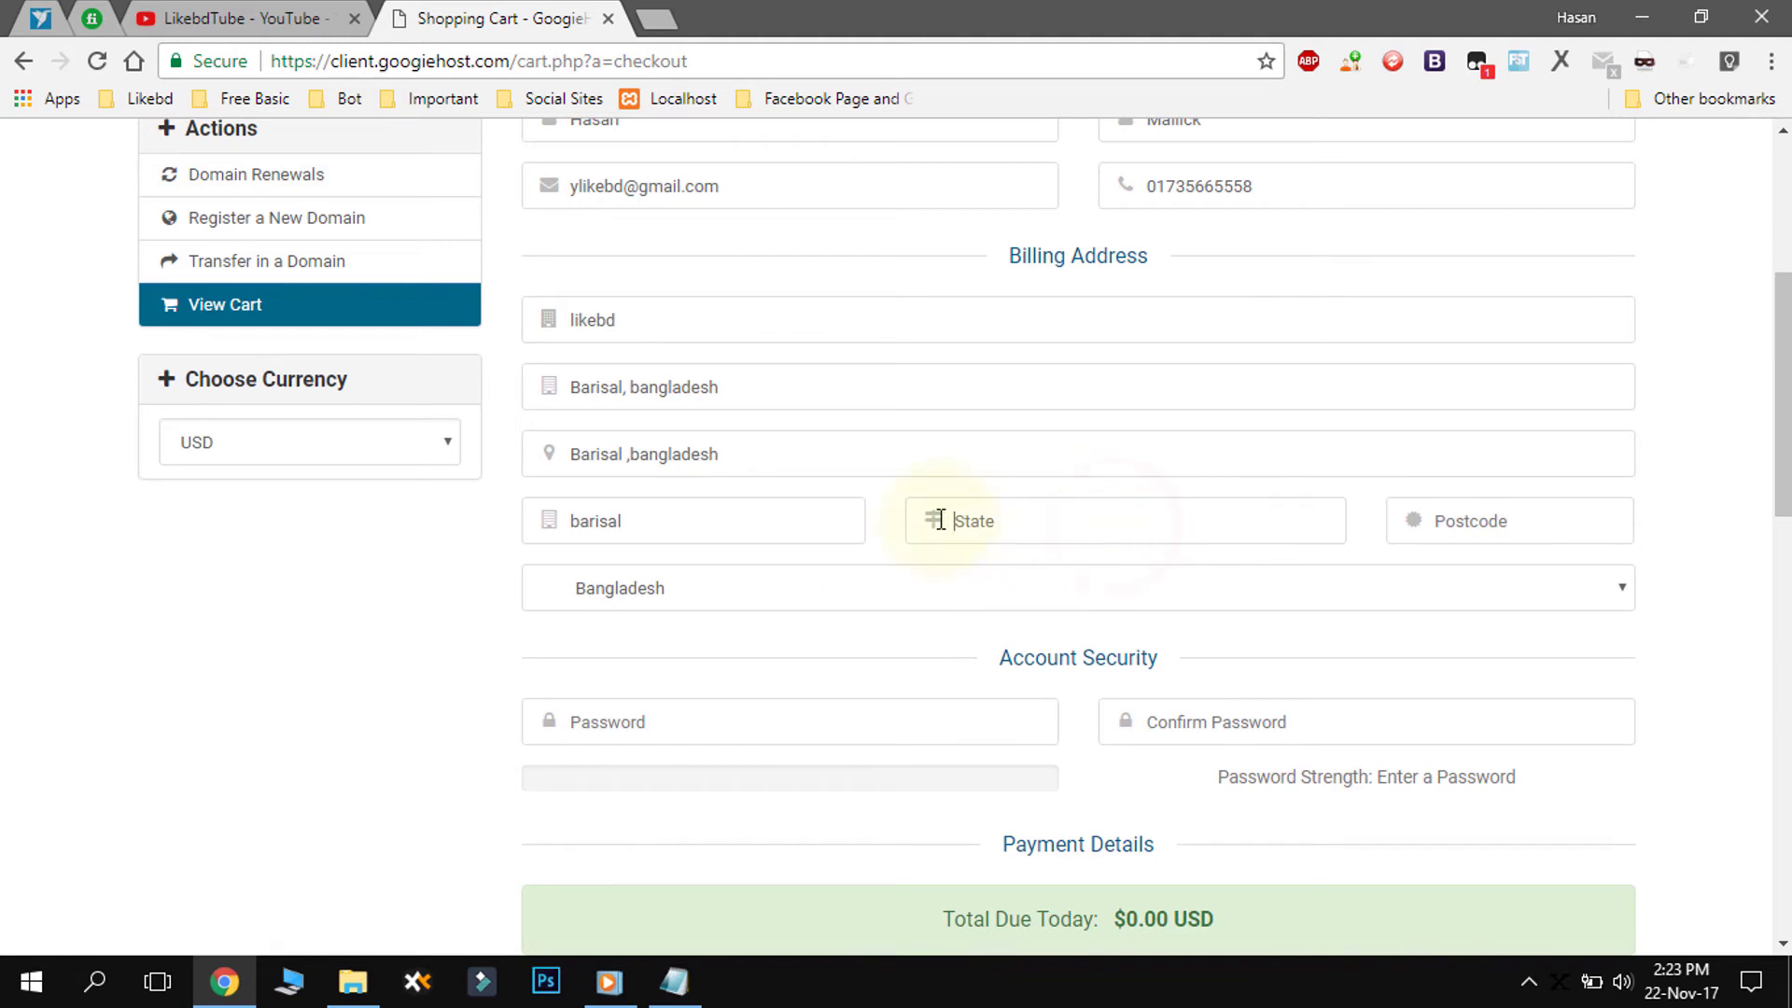
click(1472, 525)
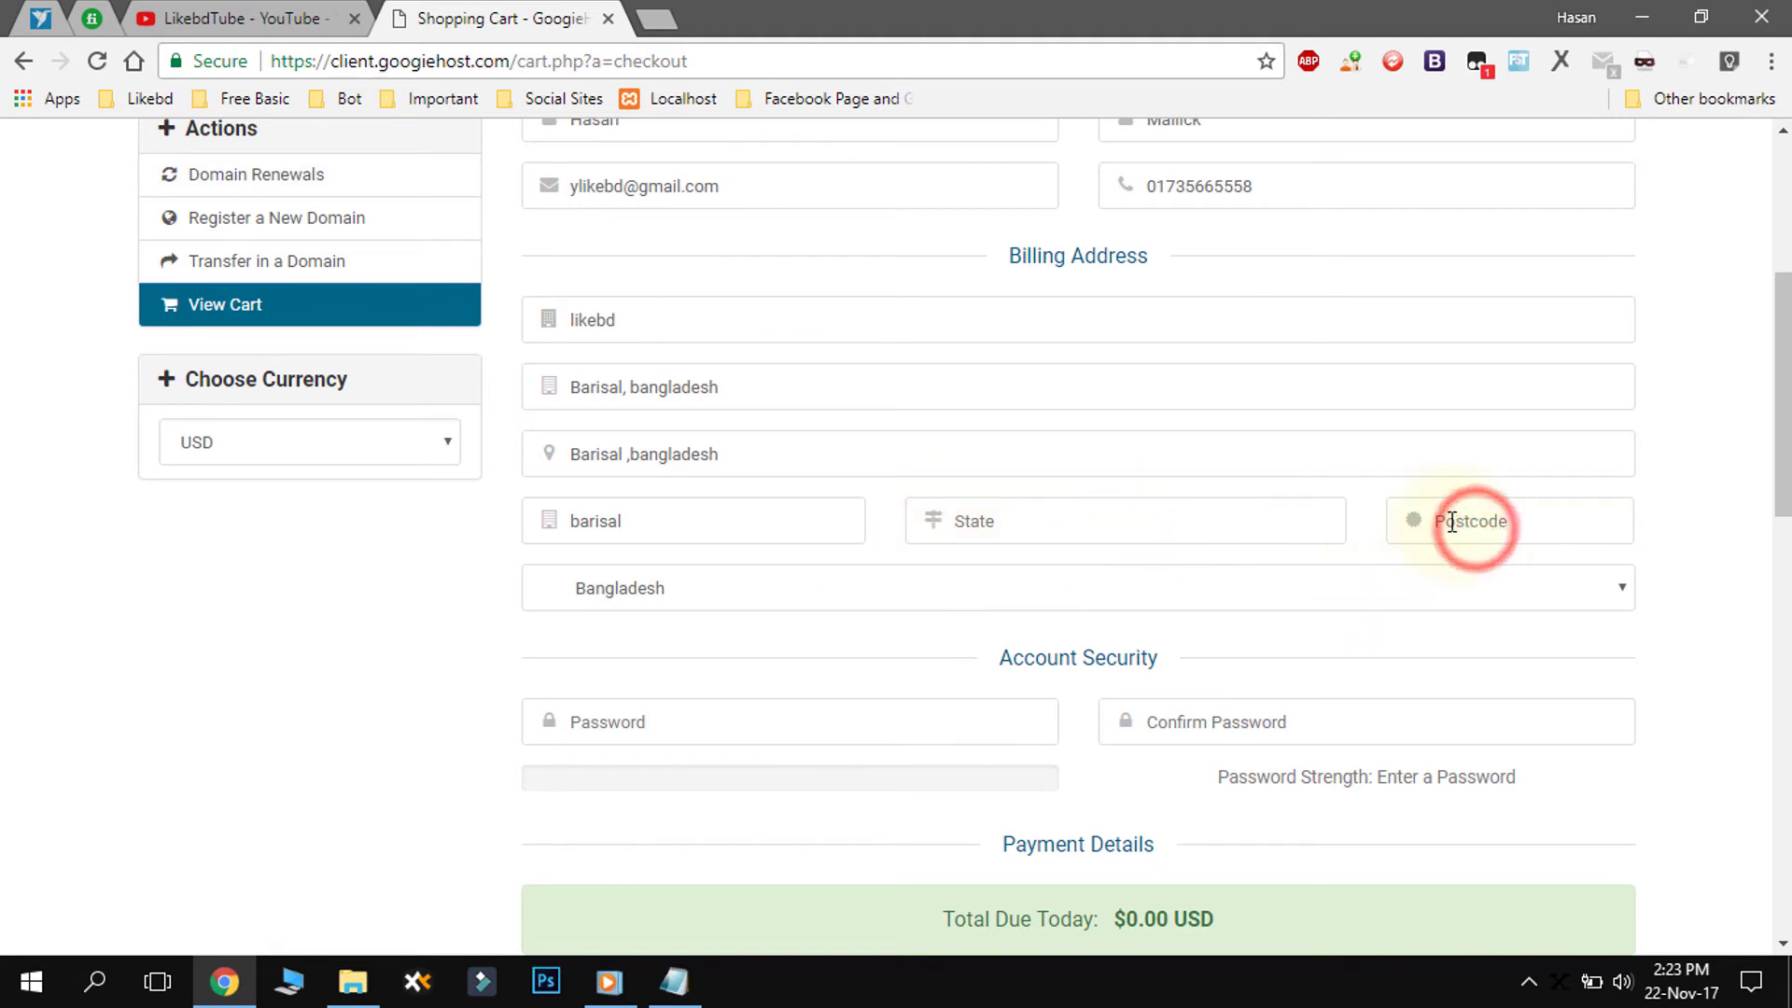
text(82)
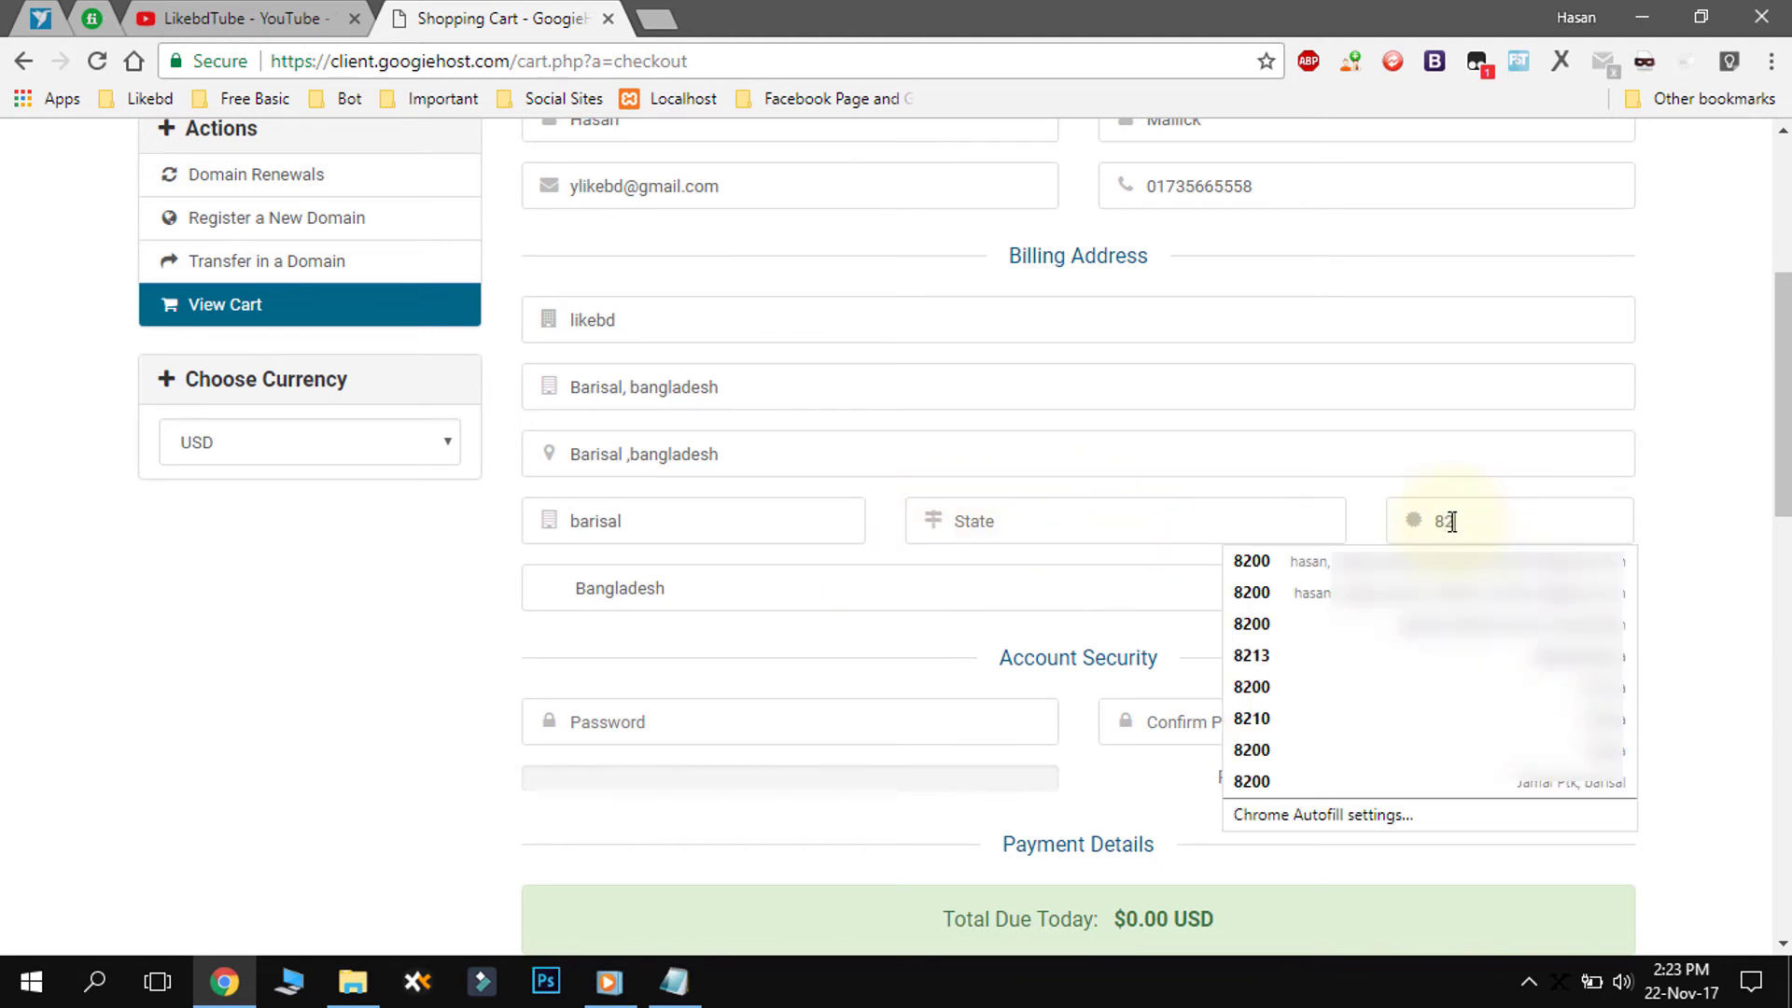
text(13)
- Confirm Bangladesh remains the country and fill in the State field
click(1310, 611)
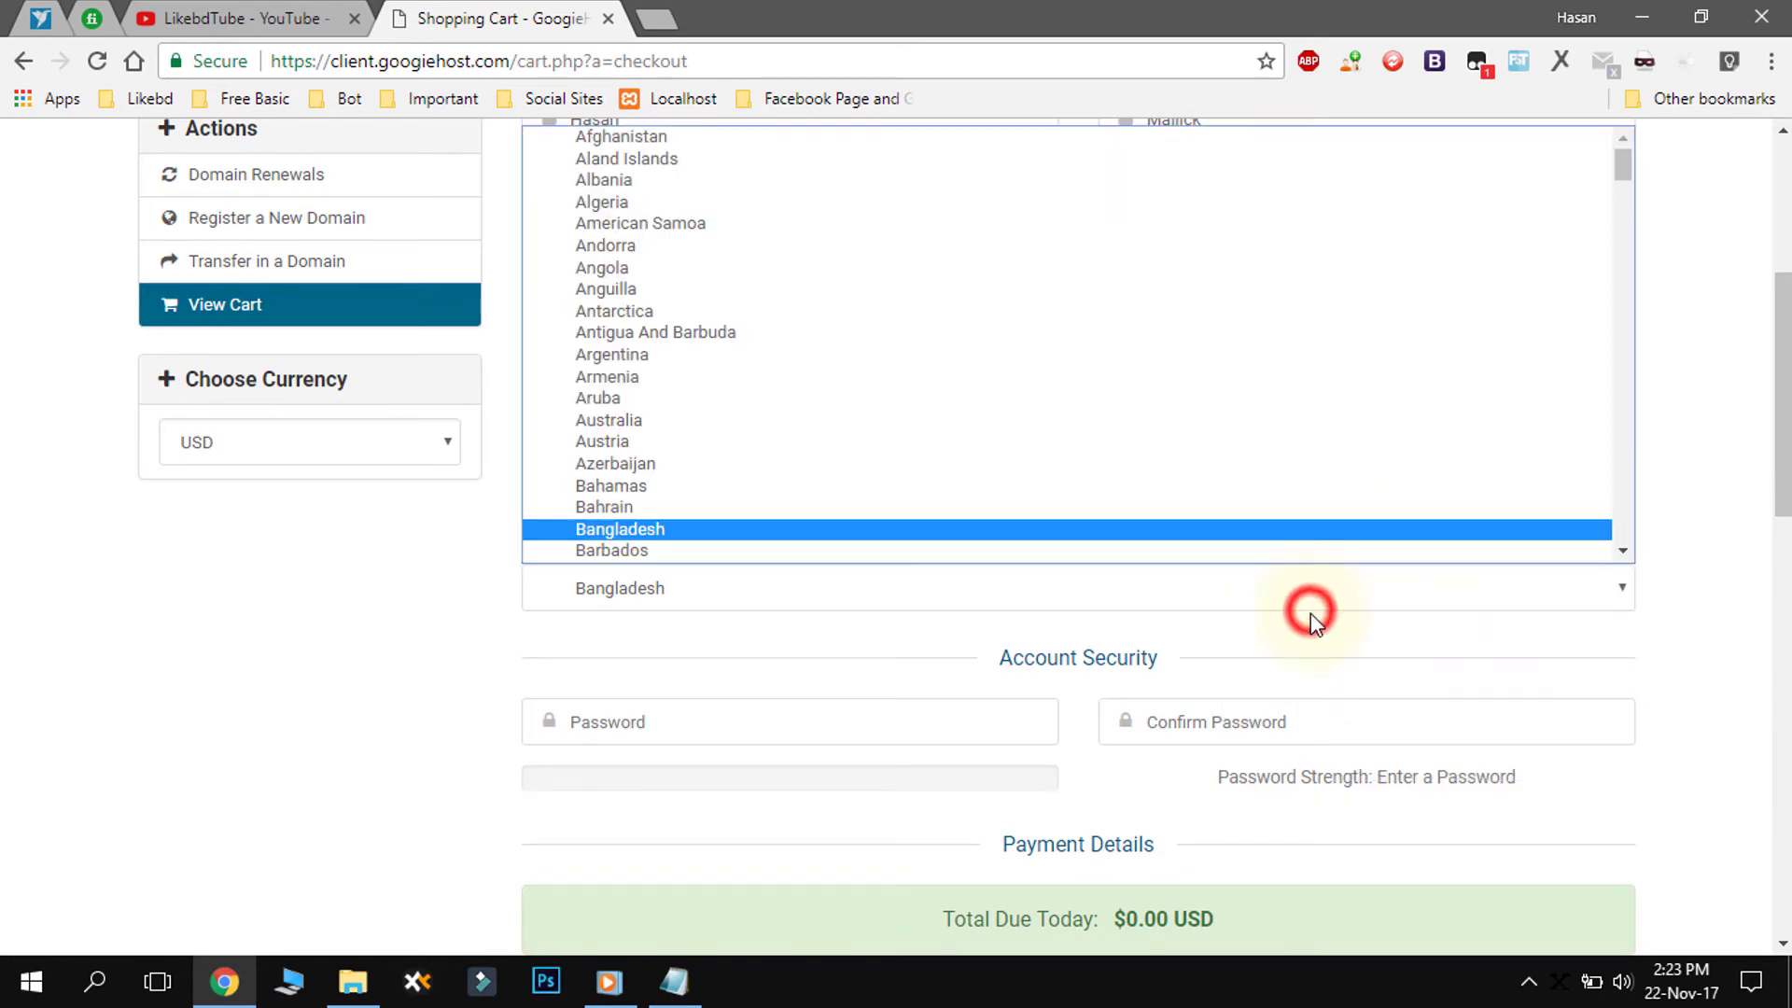
click(1352, 635)
click(1028, 523)
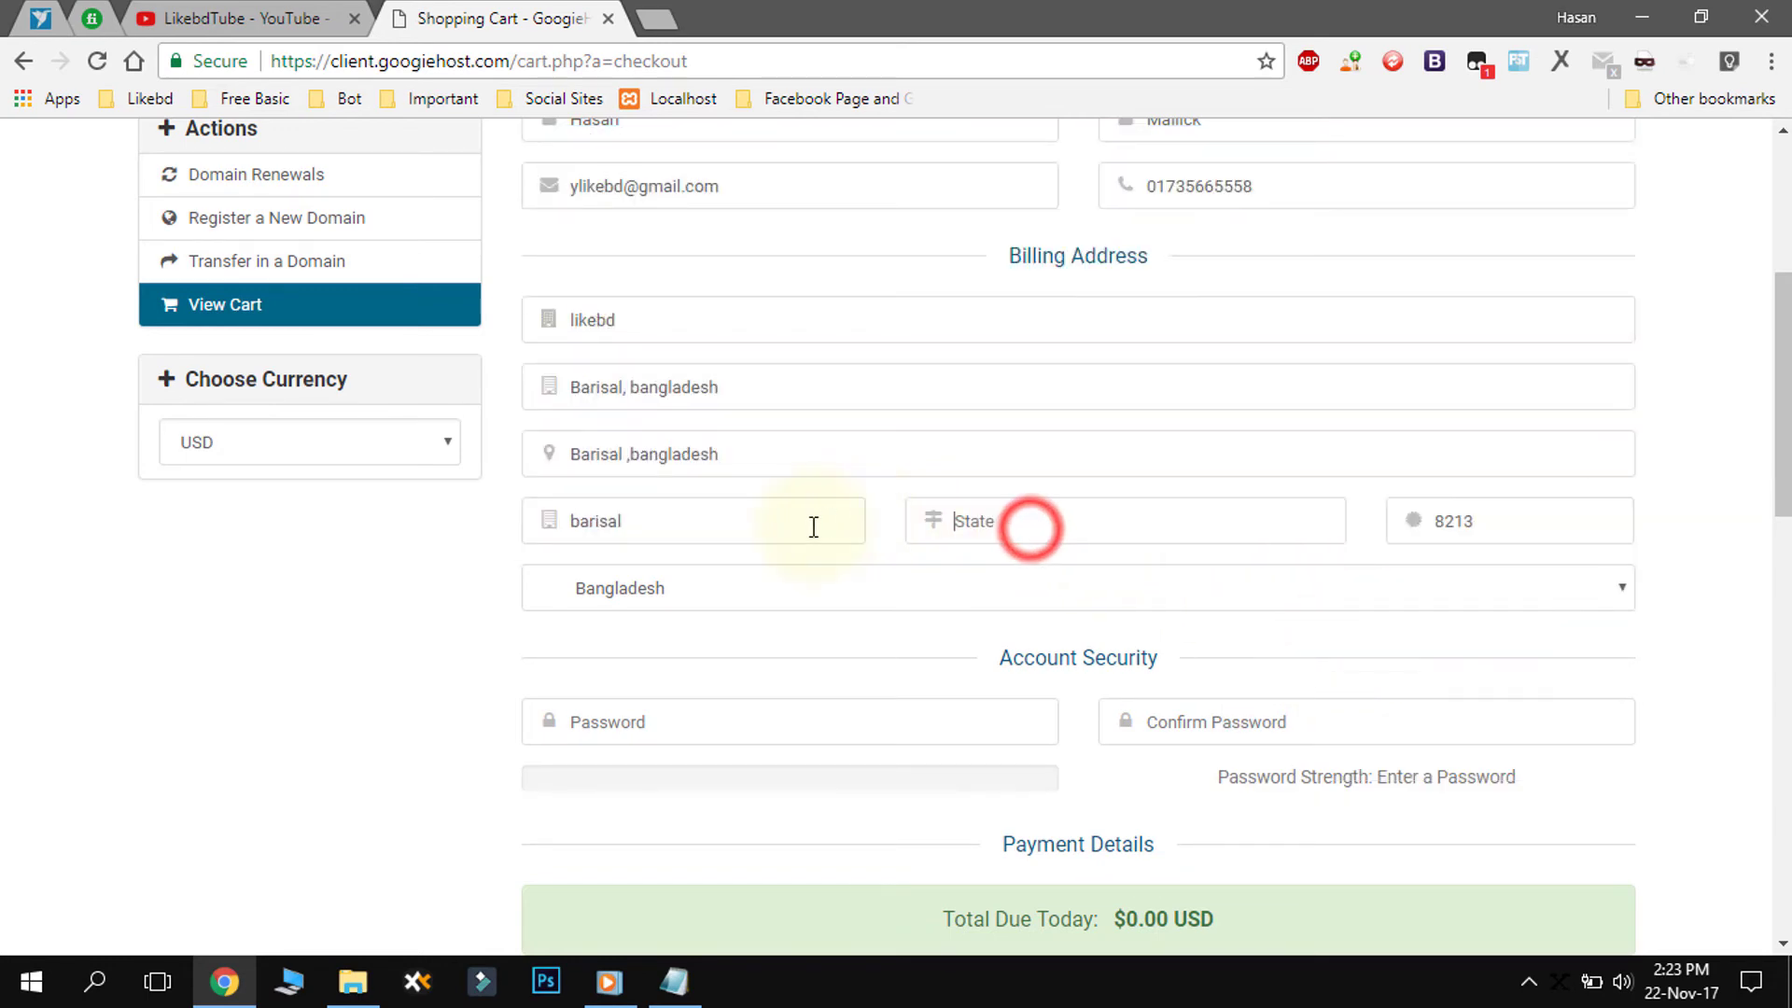
click(968, 522)
click(968, 523)
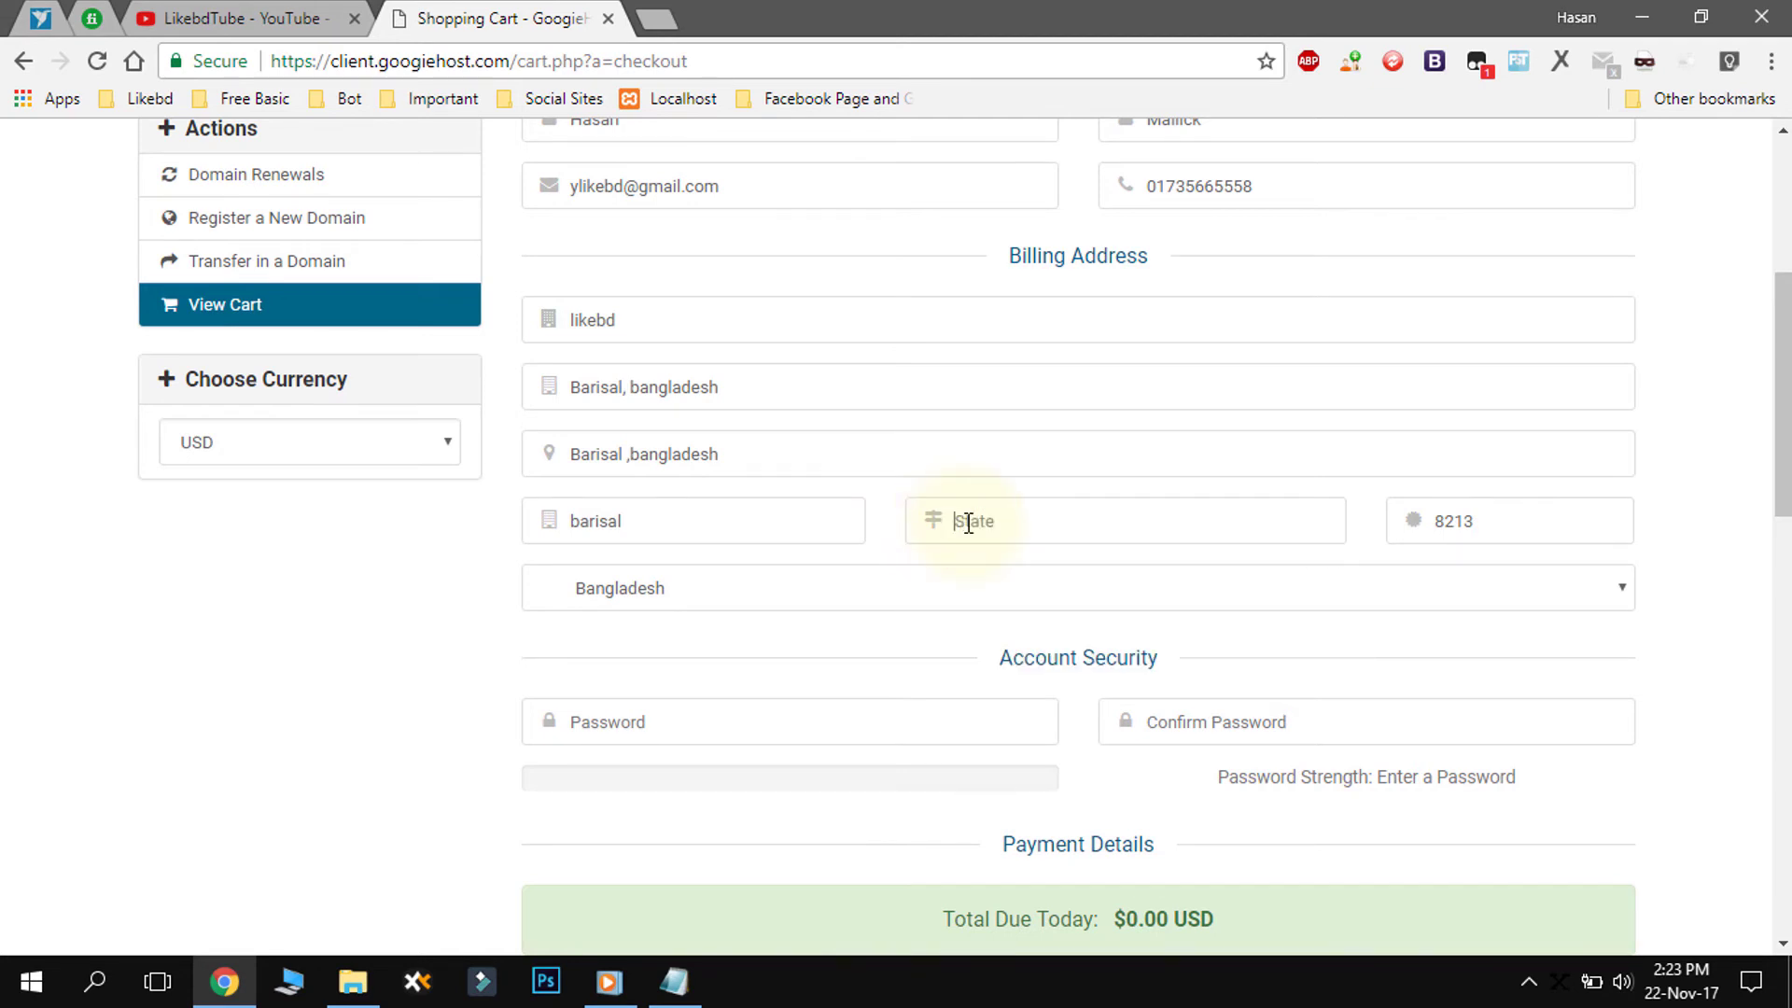
- Finish the state field with 'aaaaaa' and move on down the checkout form
text(aaaaaa)
click(795, 665)
scroll(933, 666, down, 3)
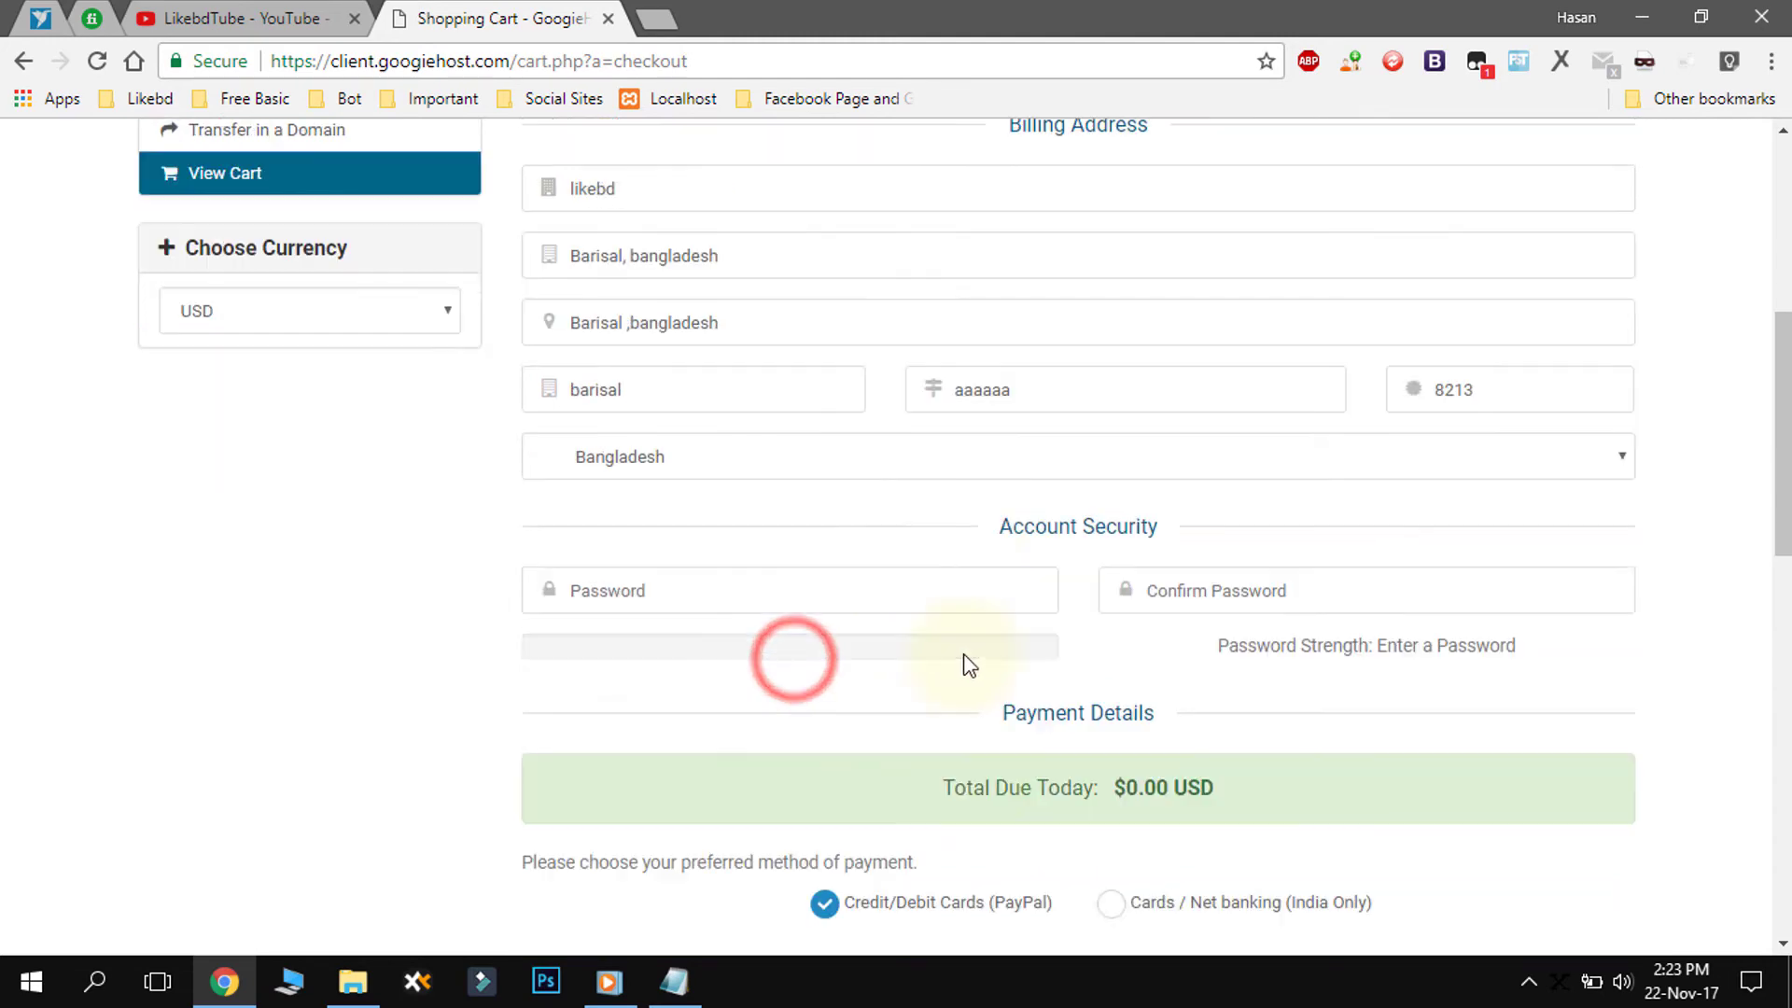
- Enter the account password, re-enter it in Confirm Password, and reach the Complete Order button
click(623, 460)
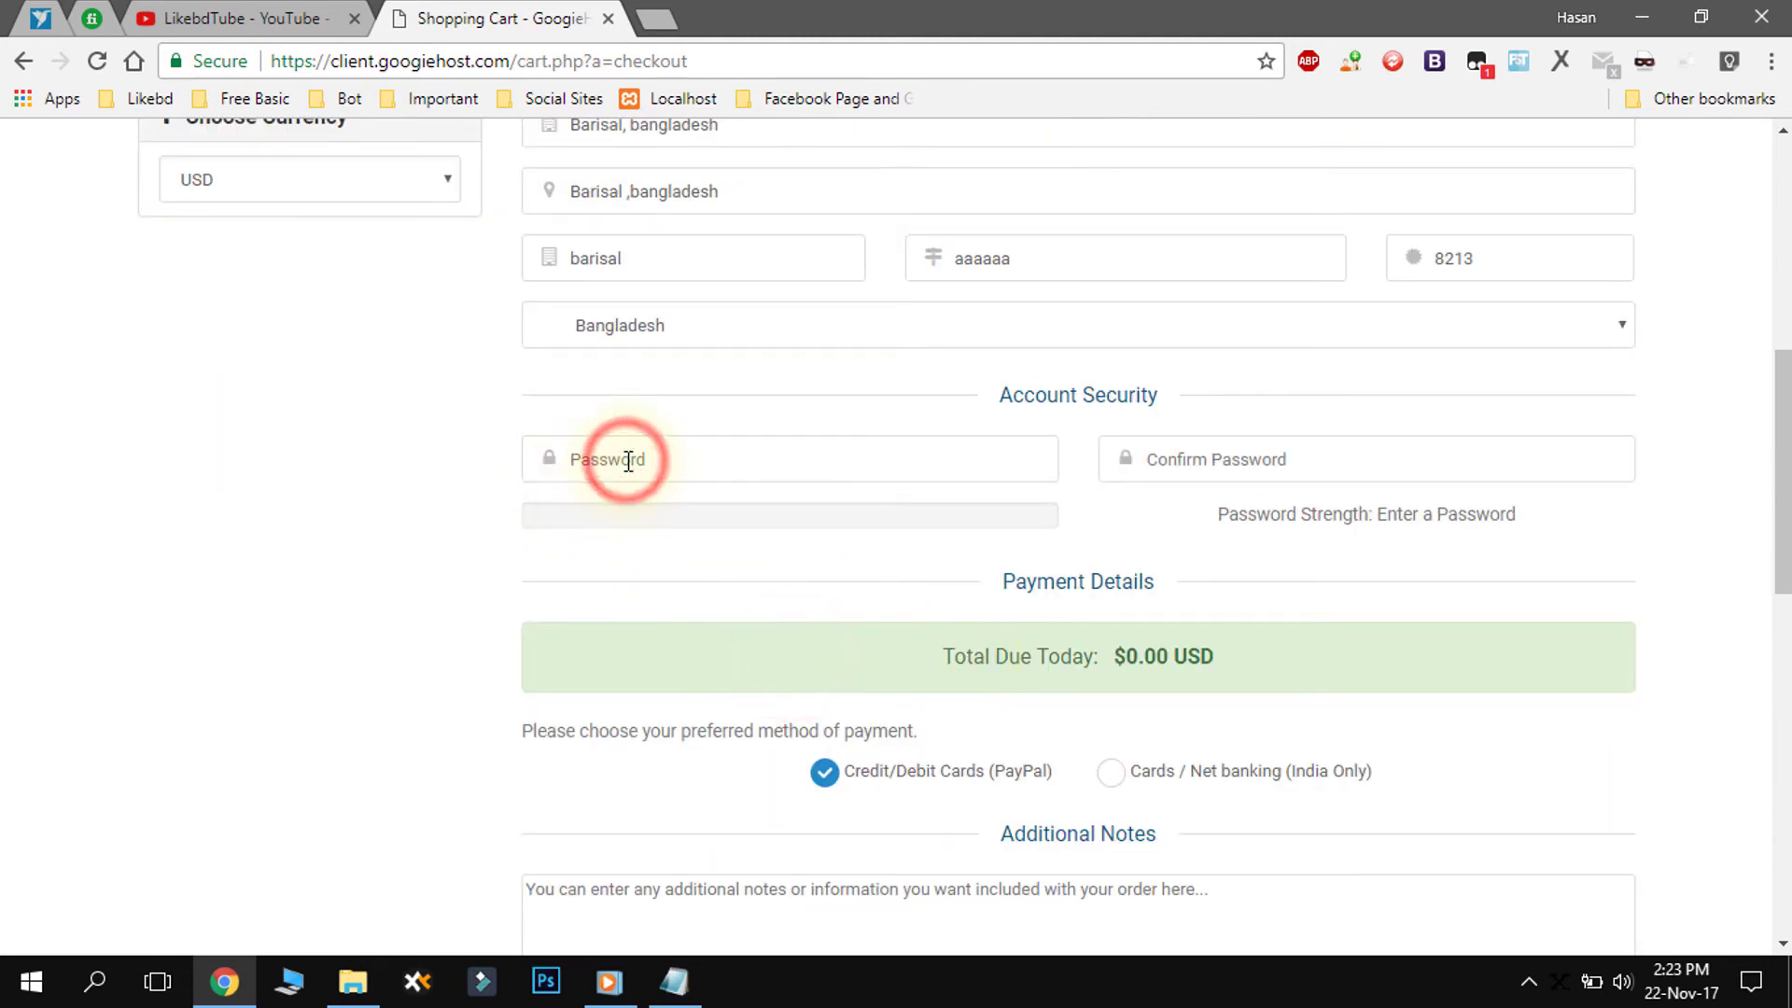
text(12345678)
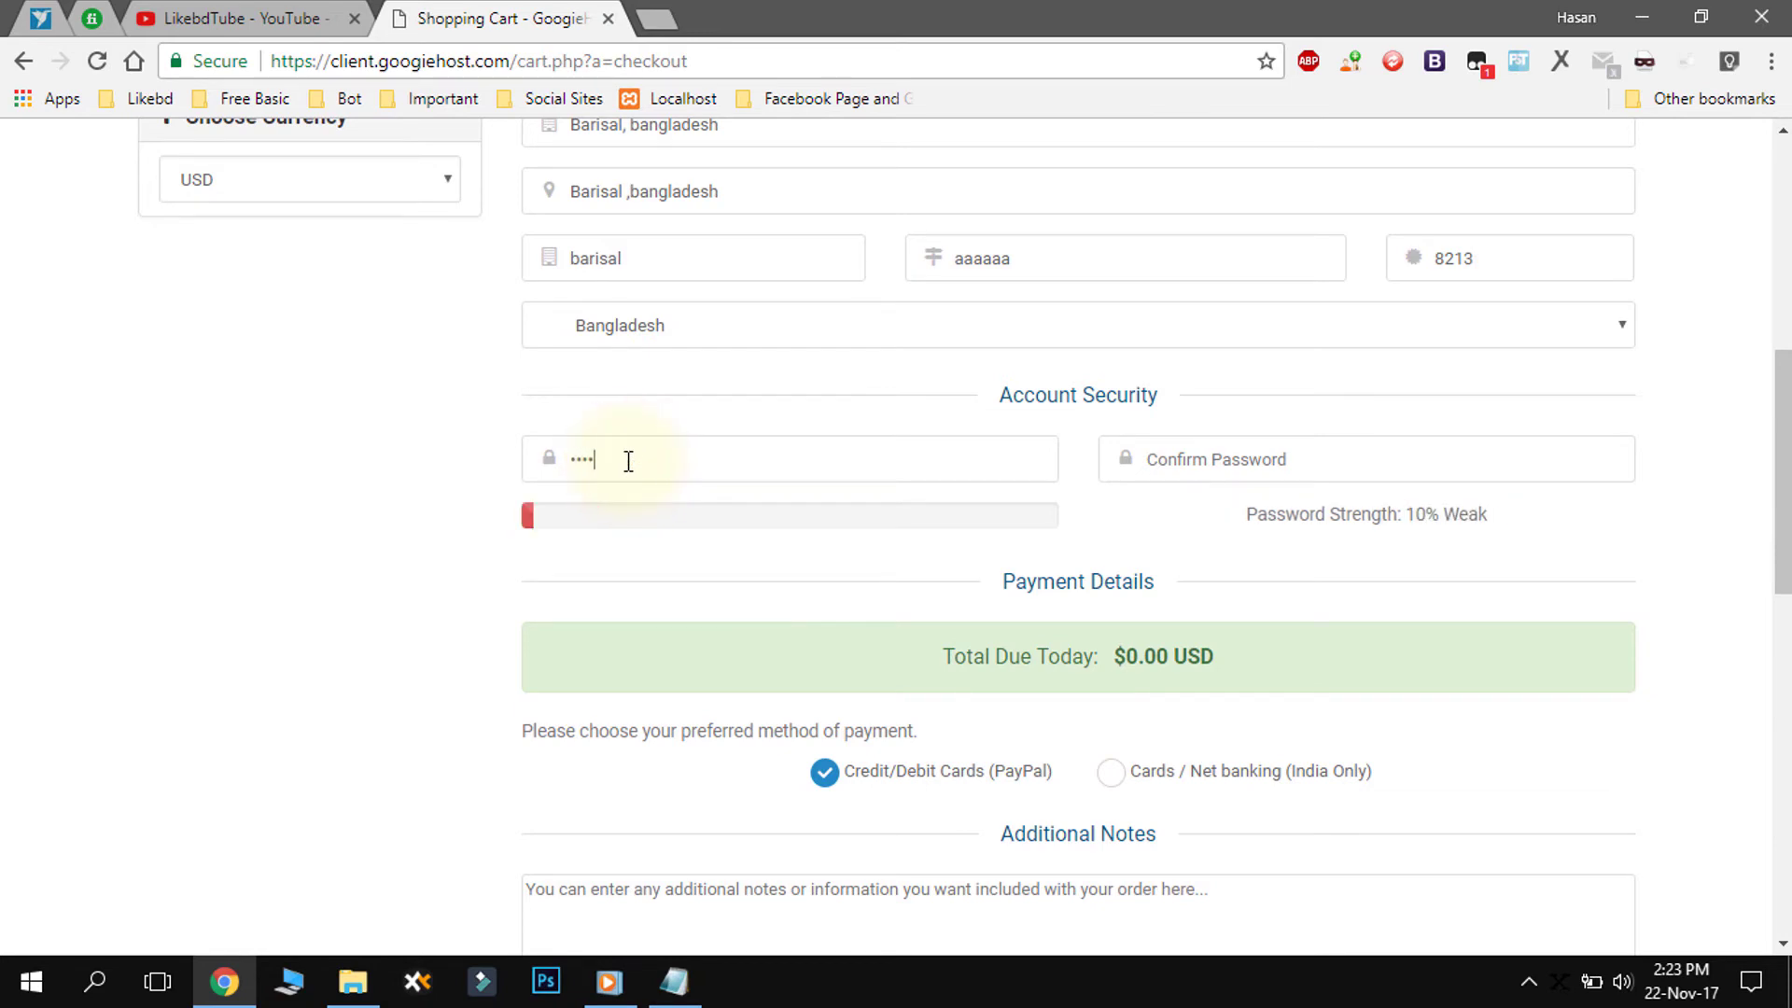
text(90)
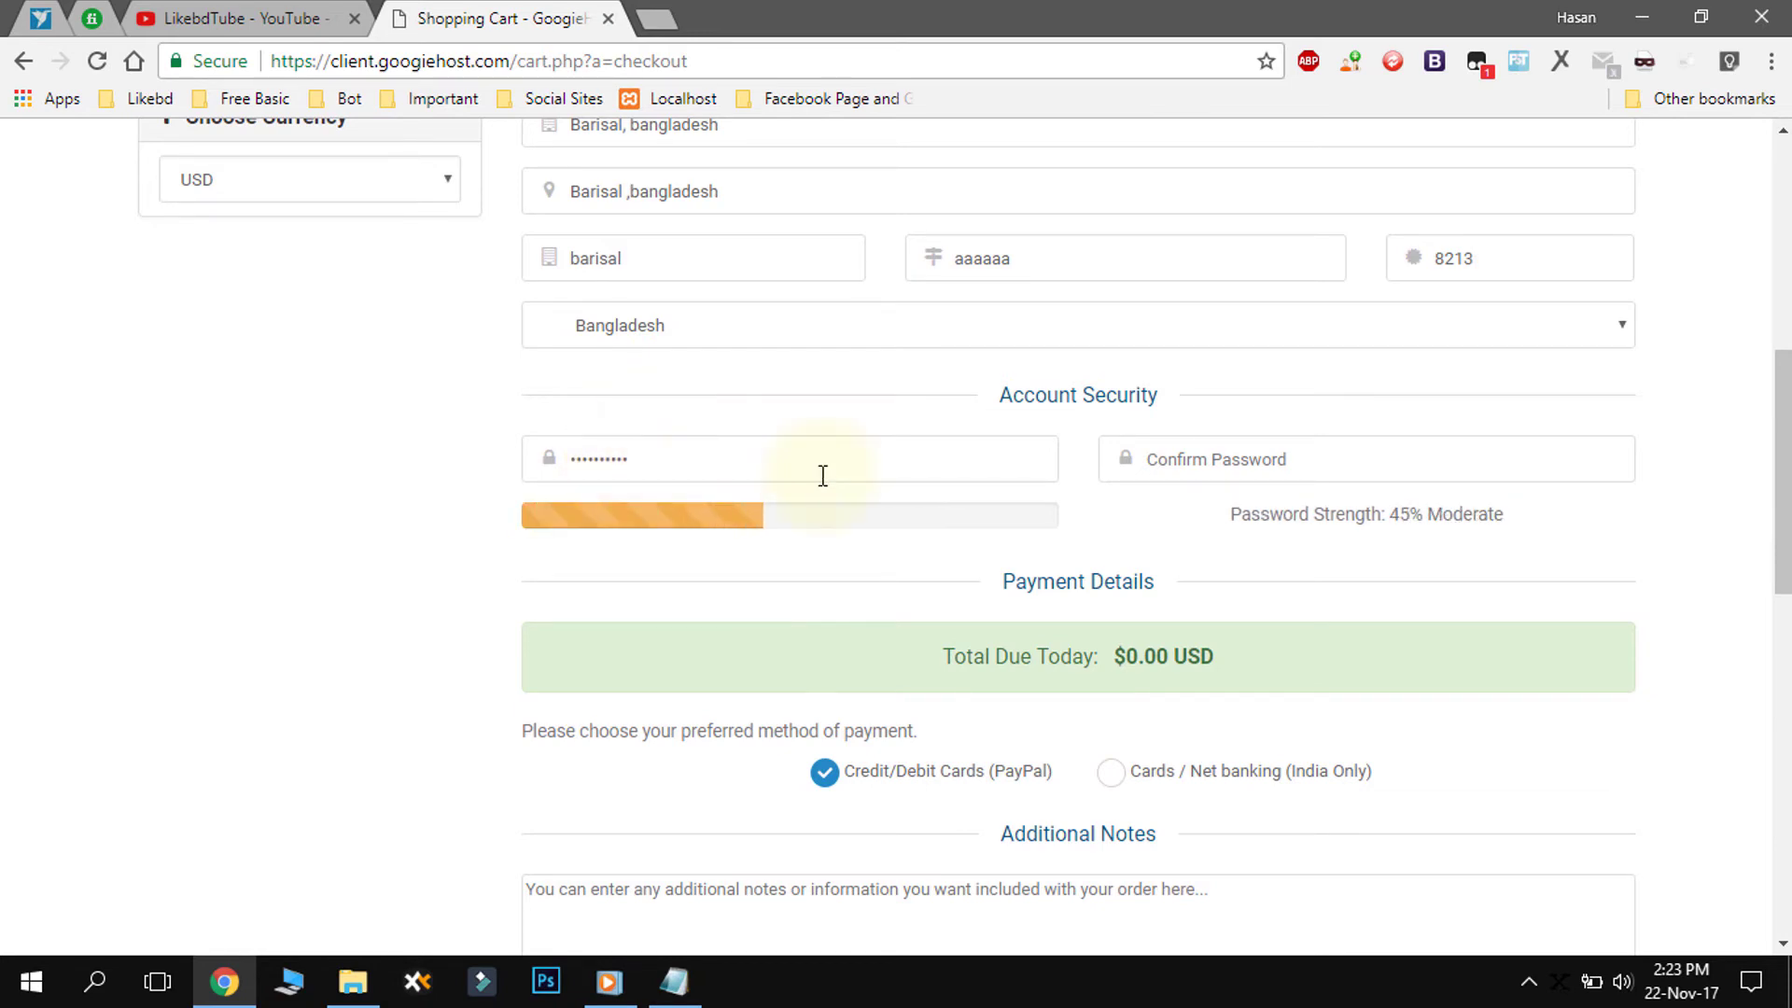
click(1198, 461)
text(1)
scroll(1086, 635, down, 3)
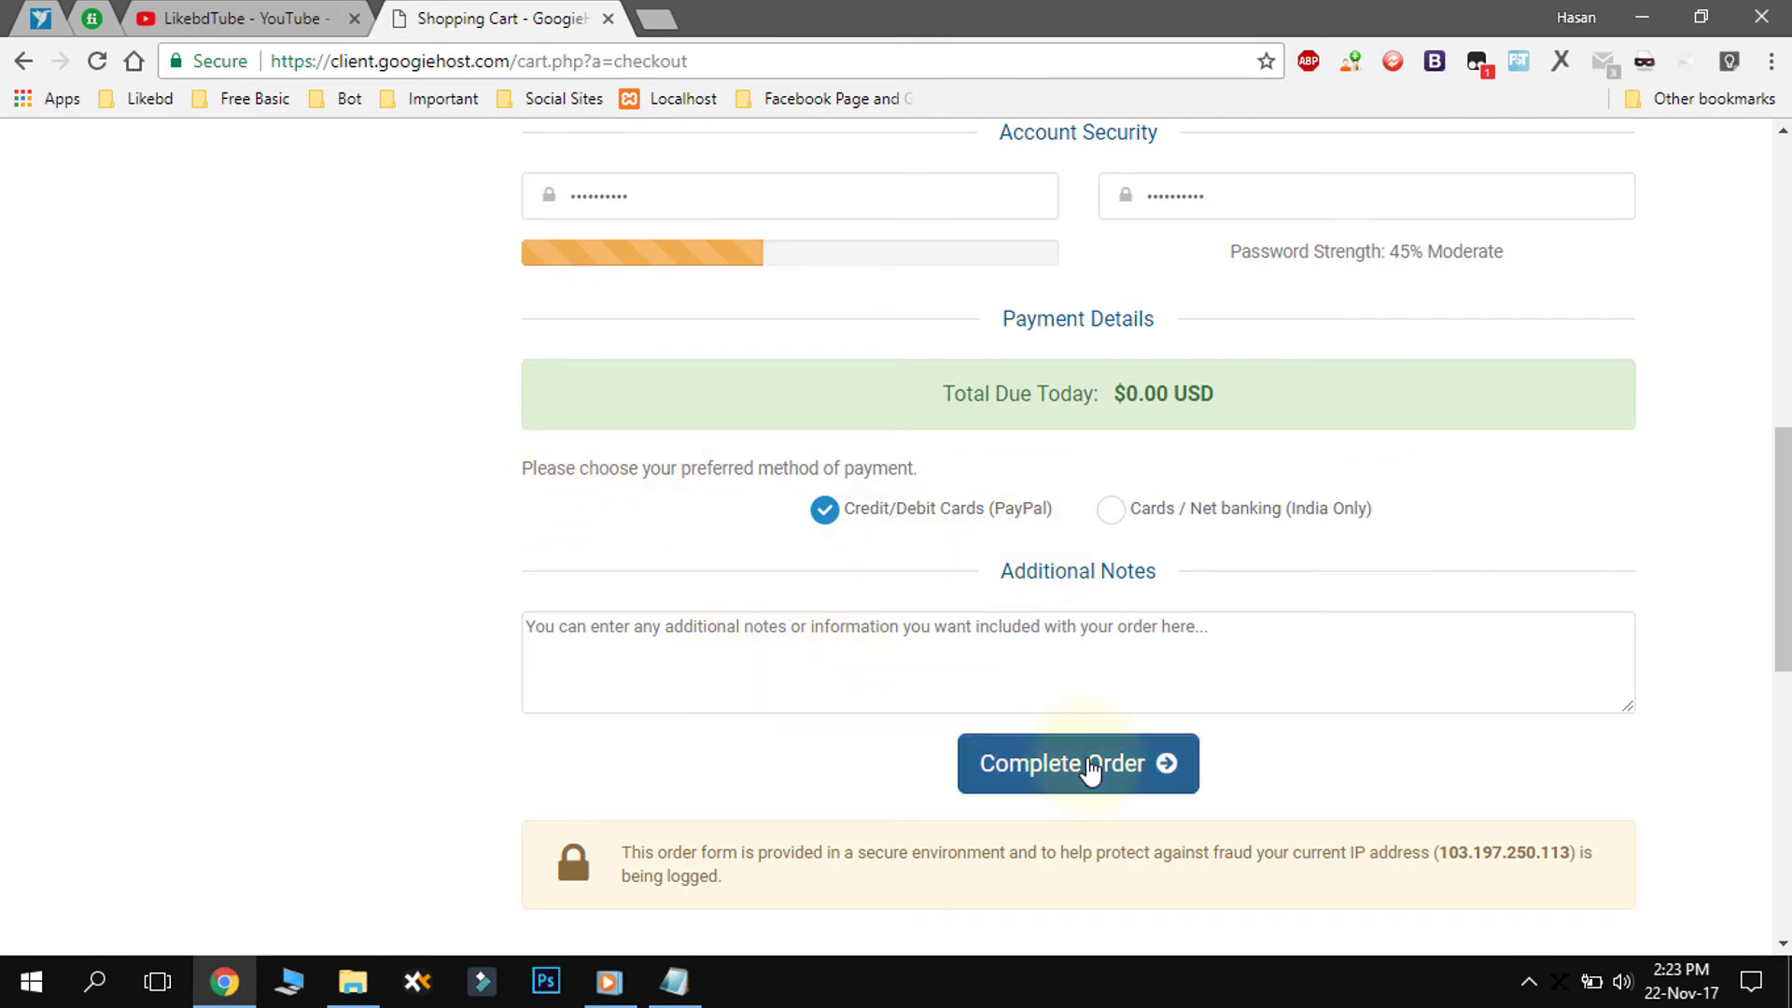
scroll(1136, 663, up, 12)
scroll(1120, 672, down, 13)
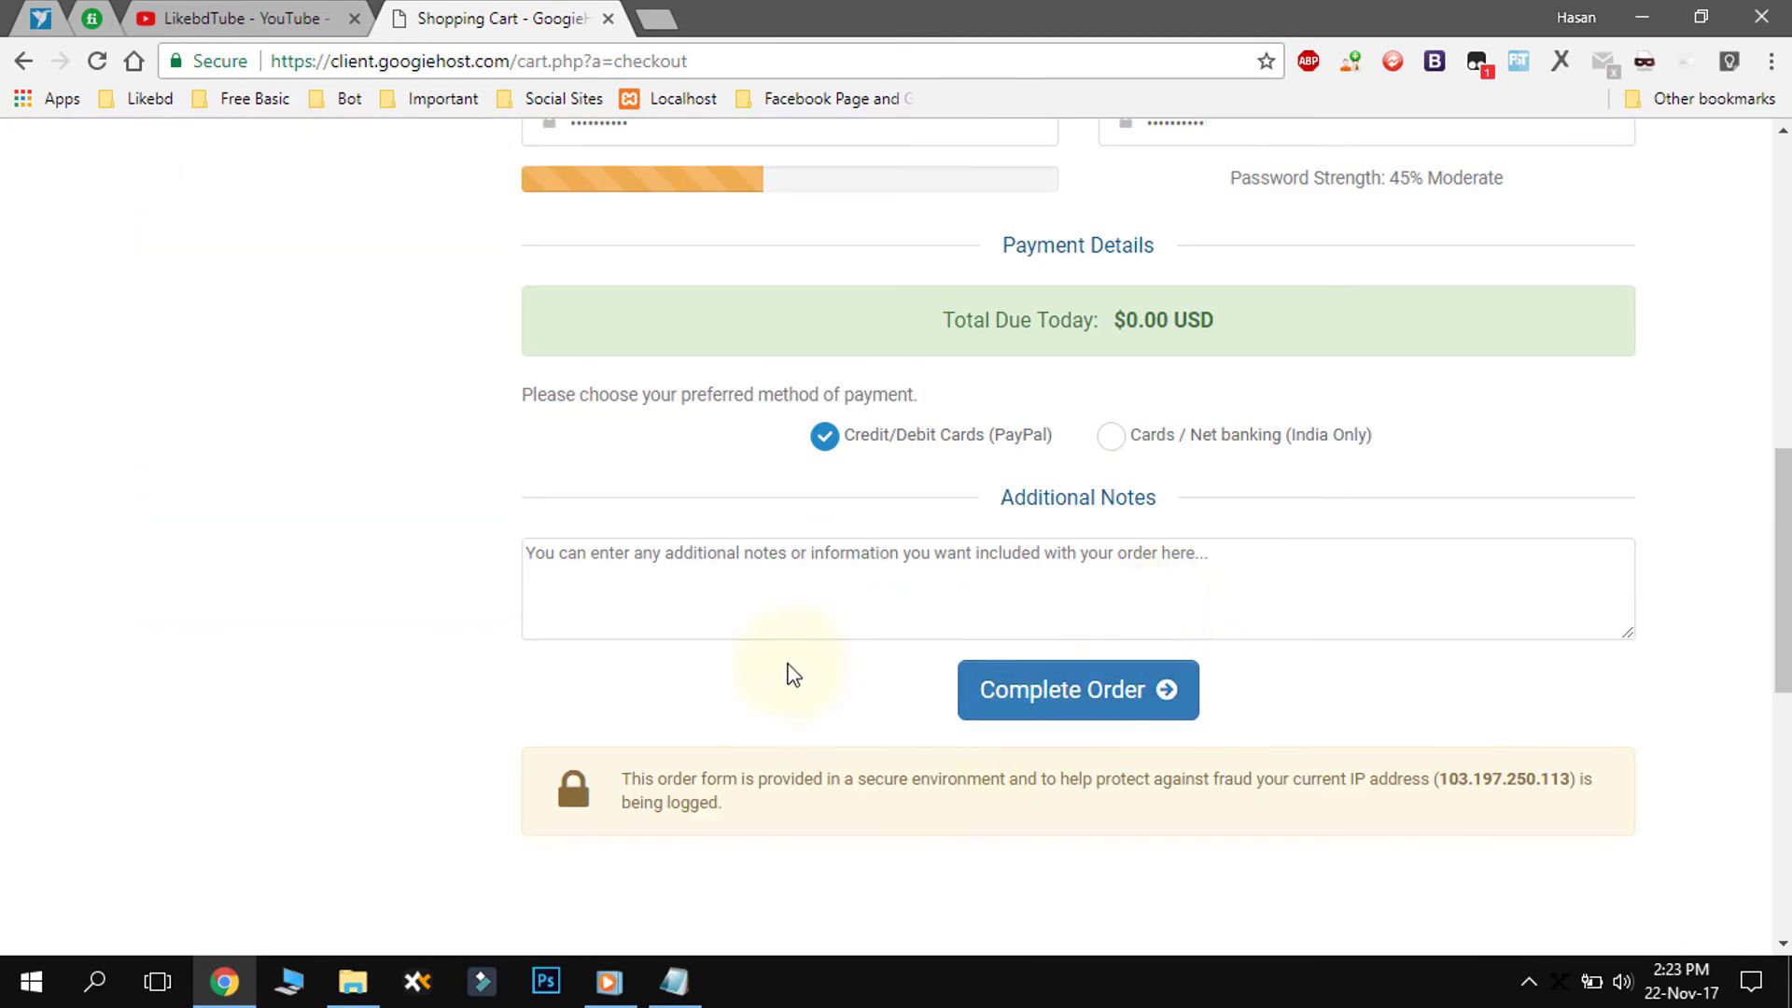
scroll(840, 653, up, 8)
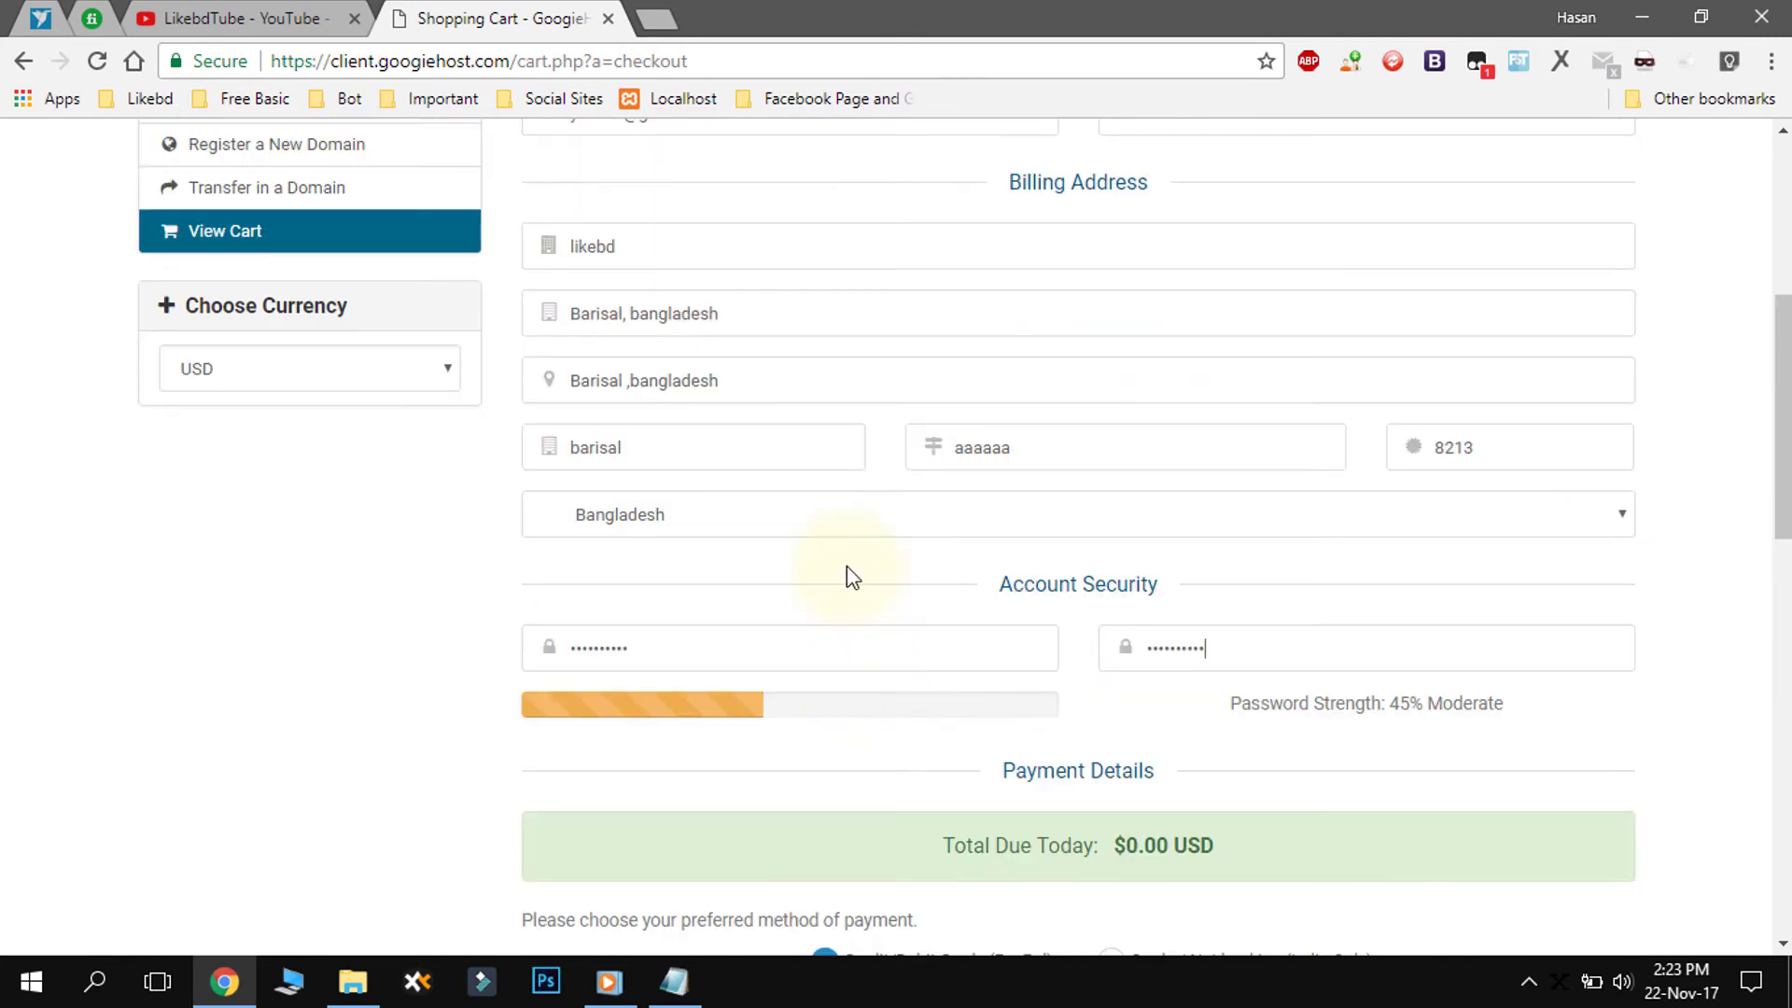
scroll(851, 577, up, 2)
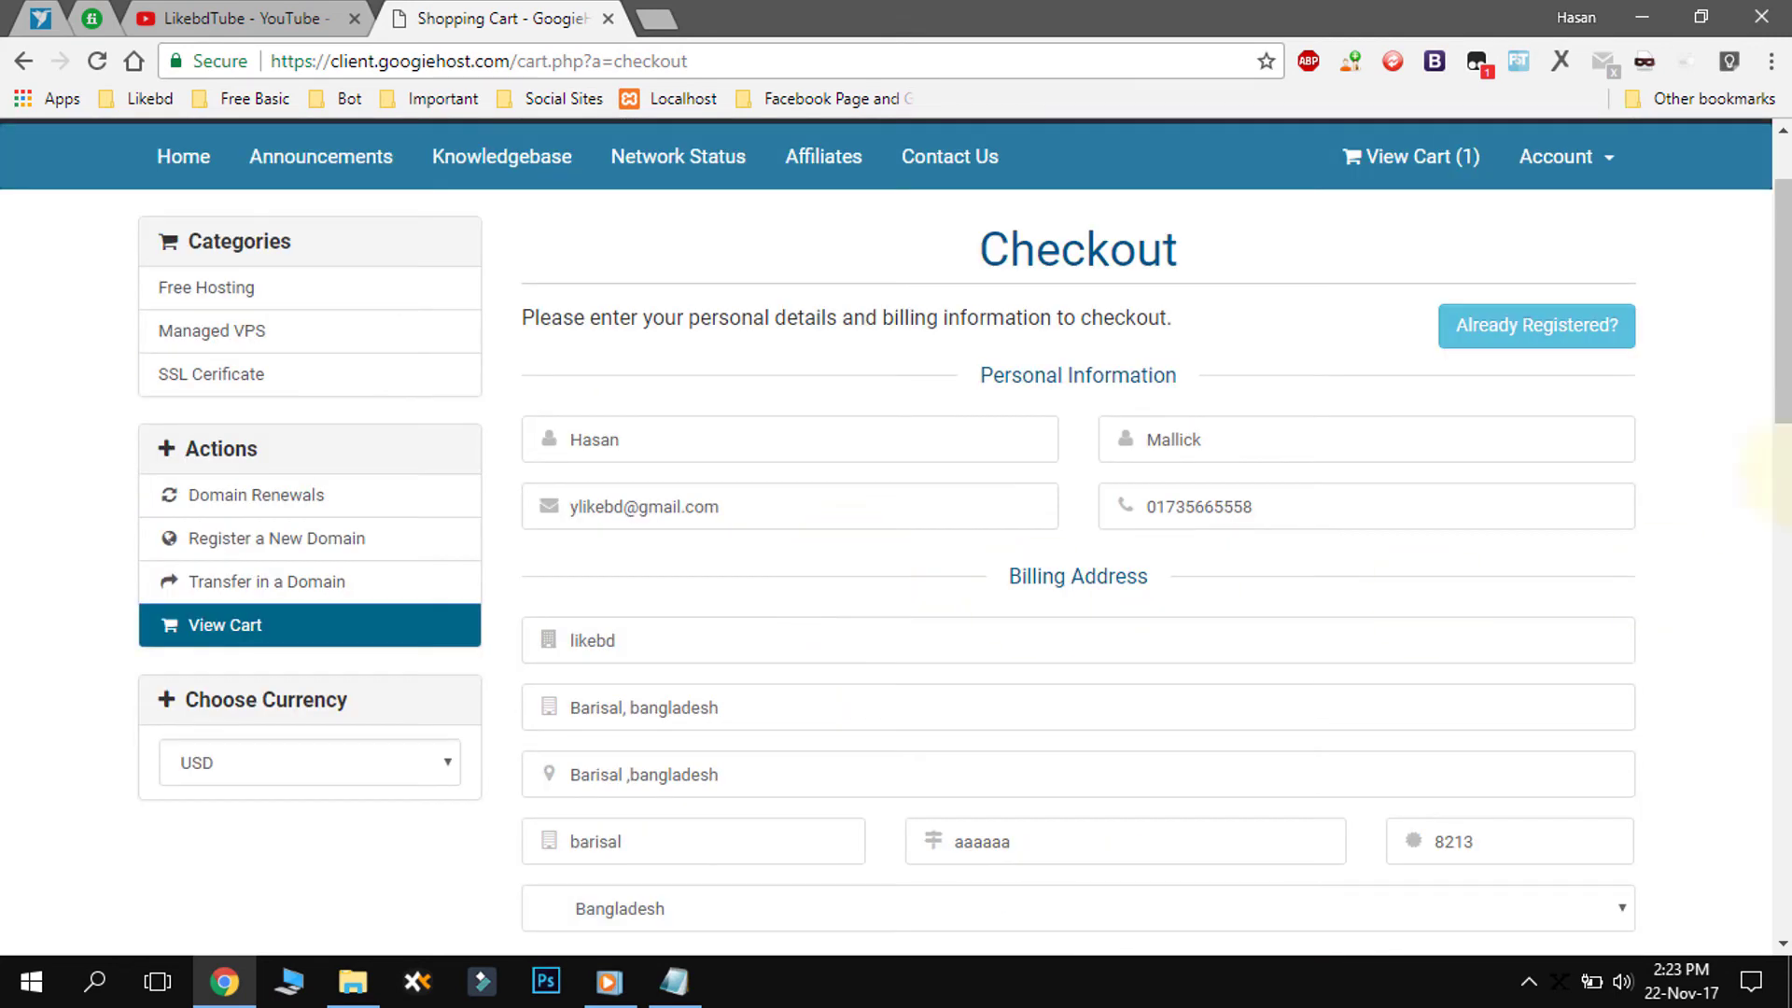
drag(1778, 336, 1776, 563)
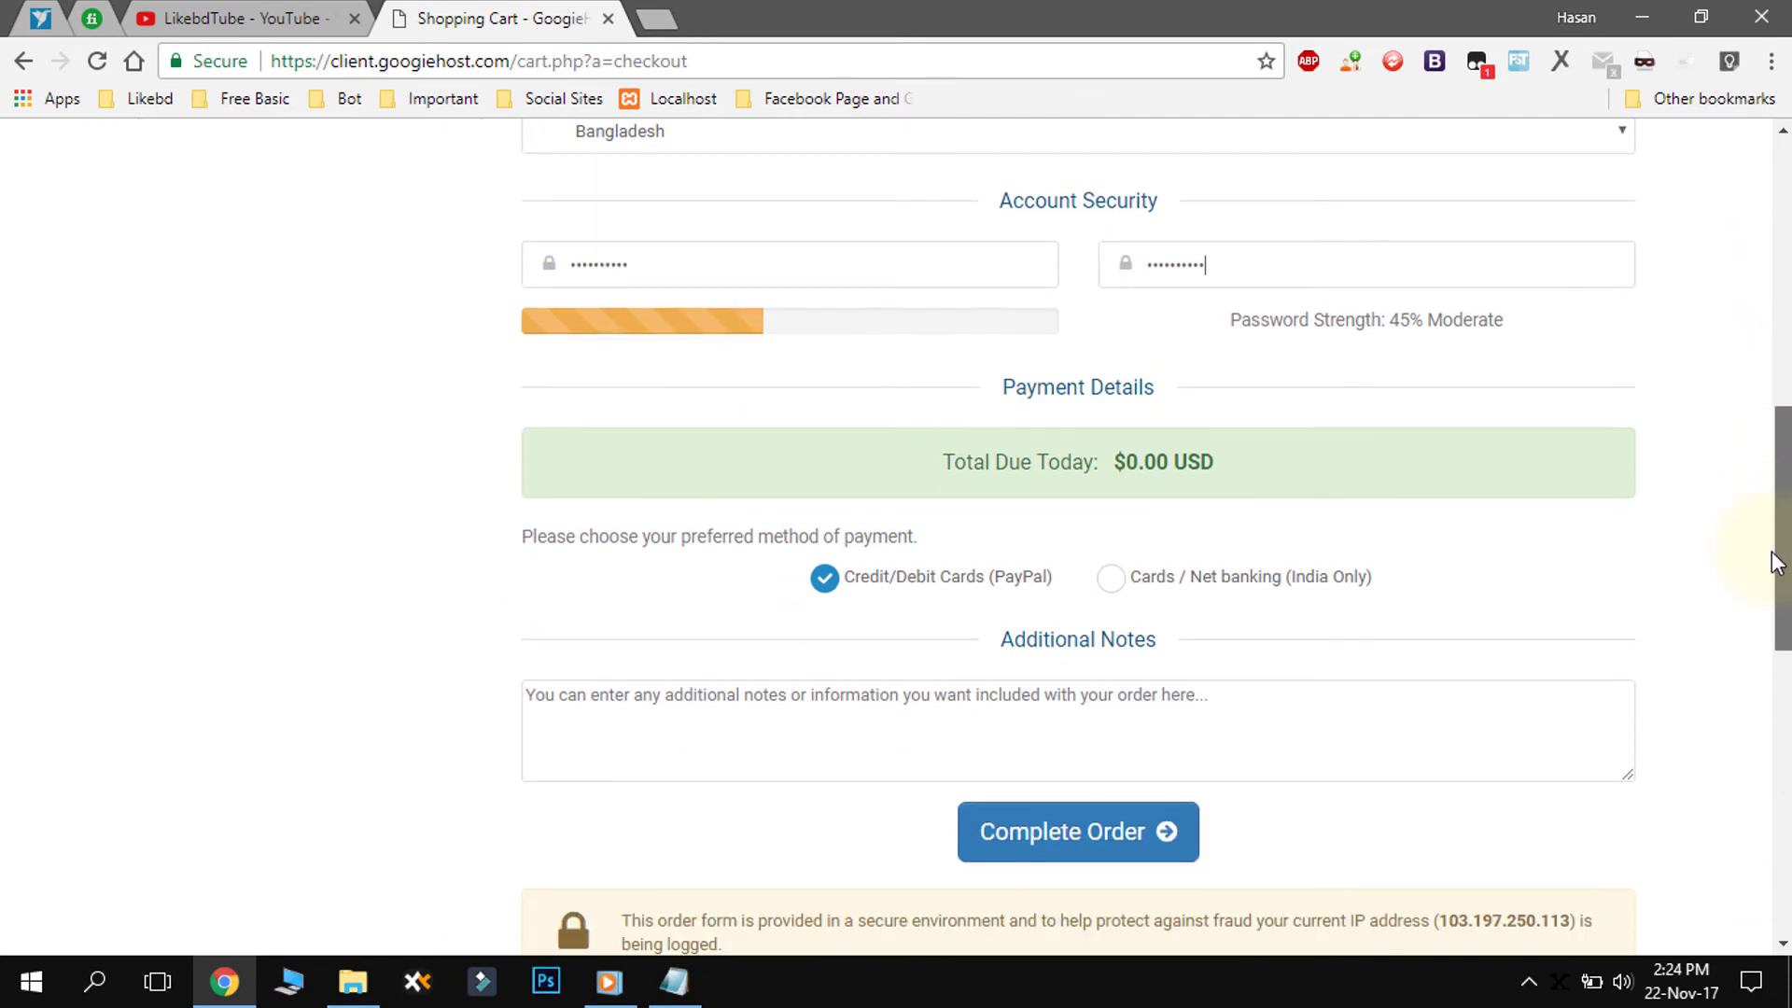
- Submit the free order, decline saving the password, and highlight the confirmation heading and thank-you message
click(1050, 832)
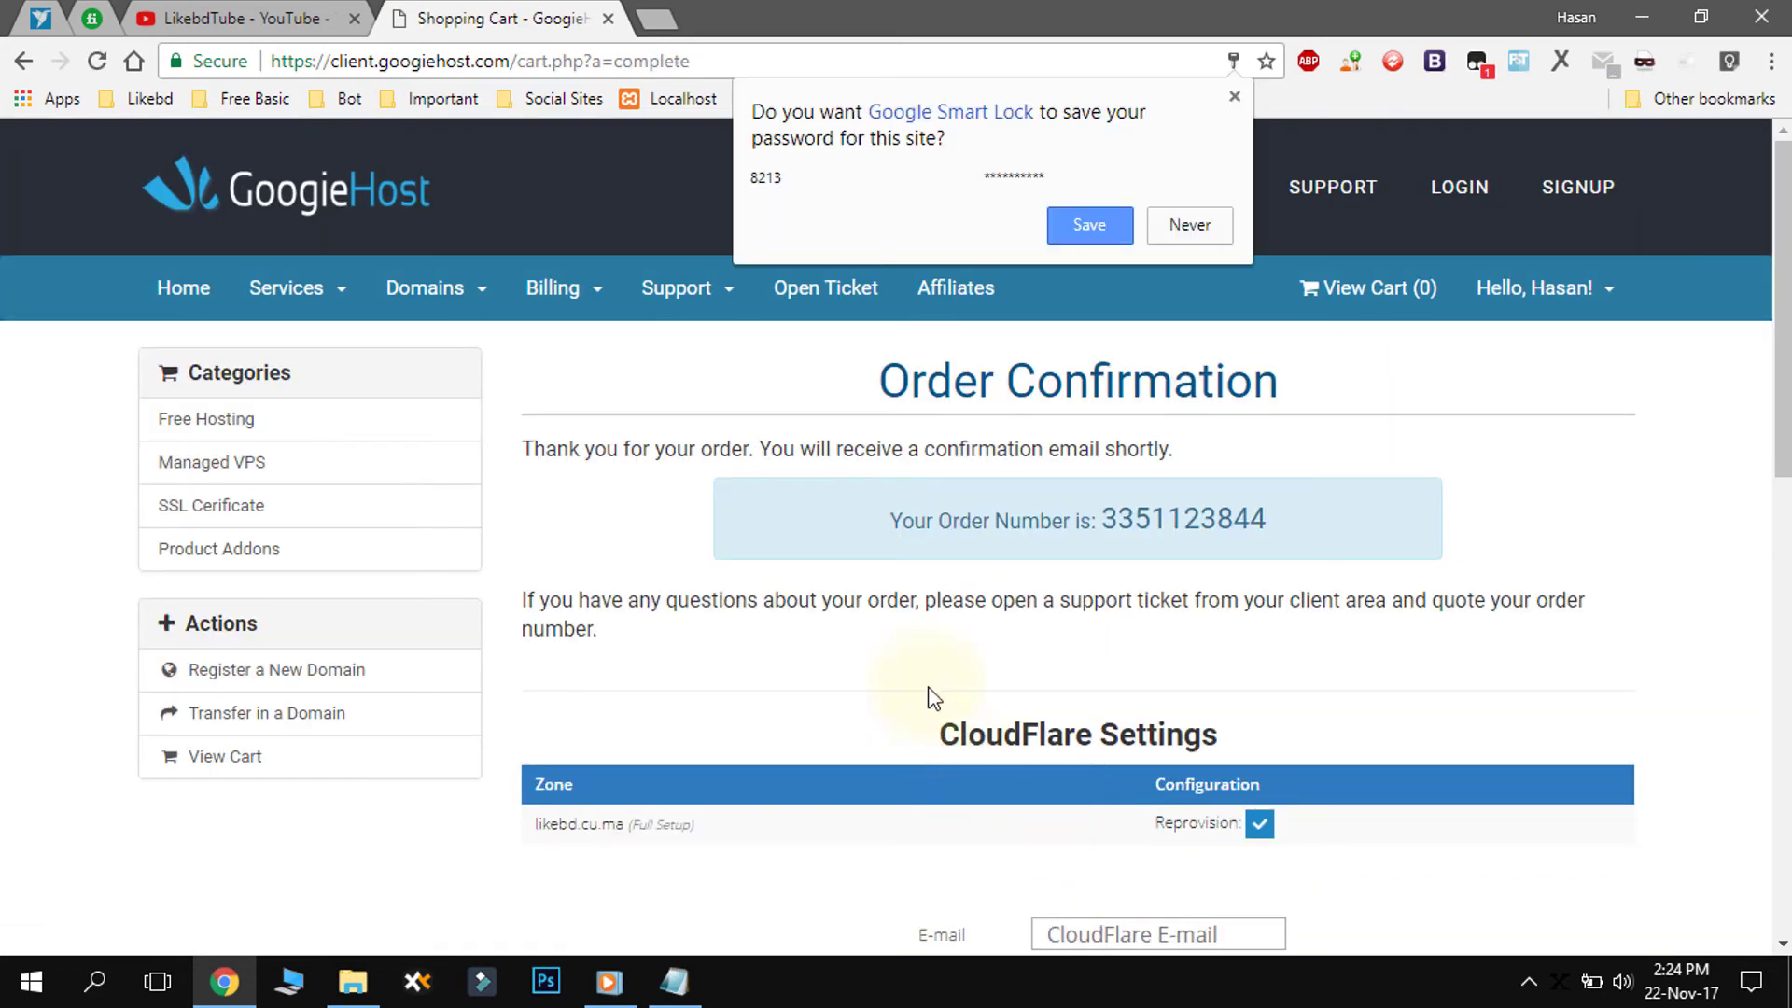
click(929, 692)
drag(881, 383, 1213, 387)
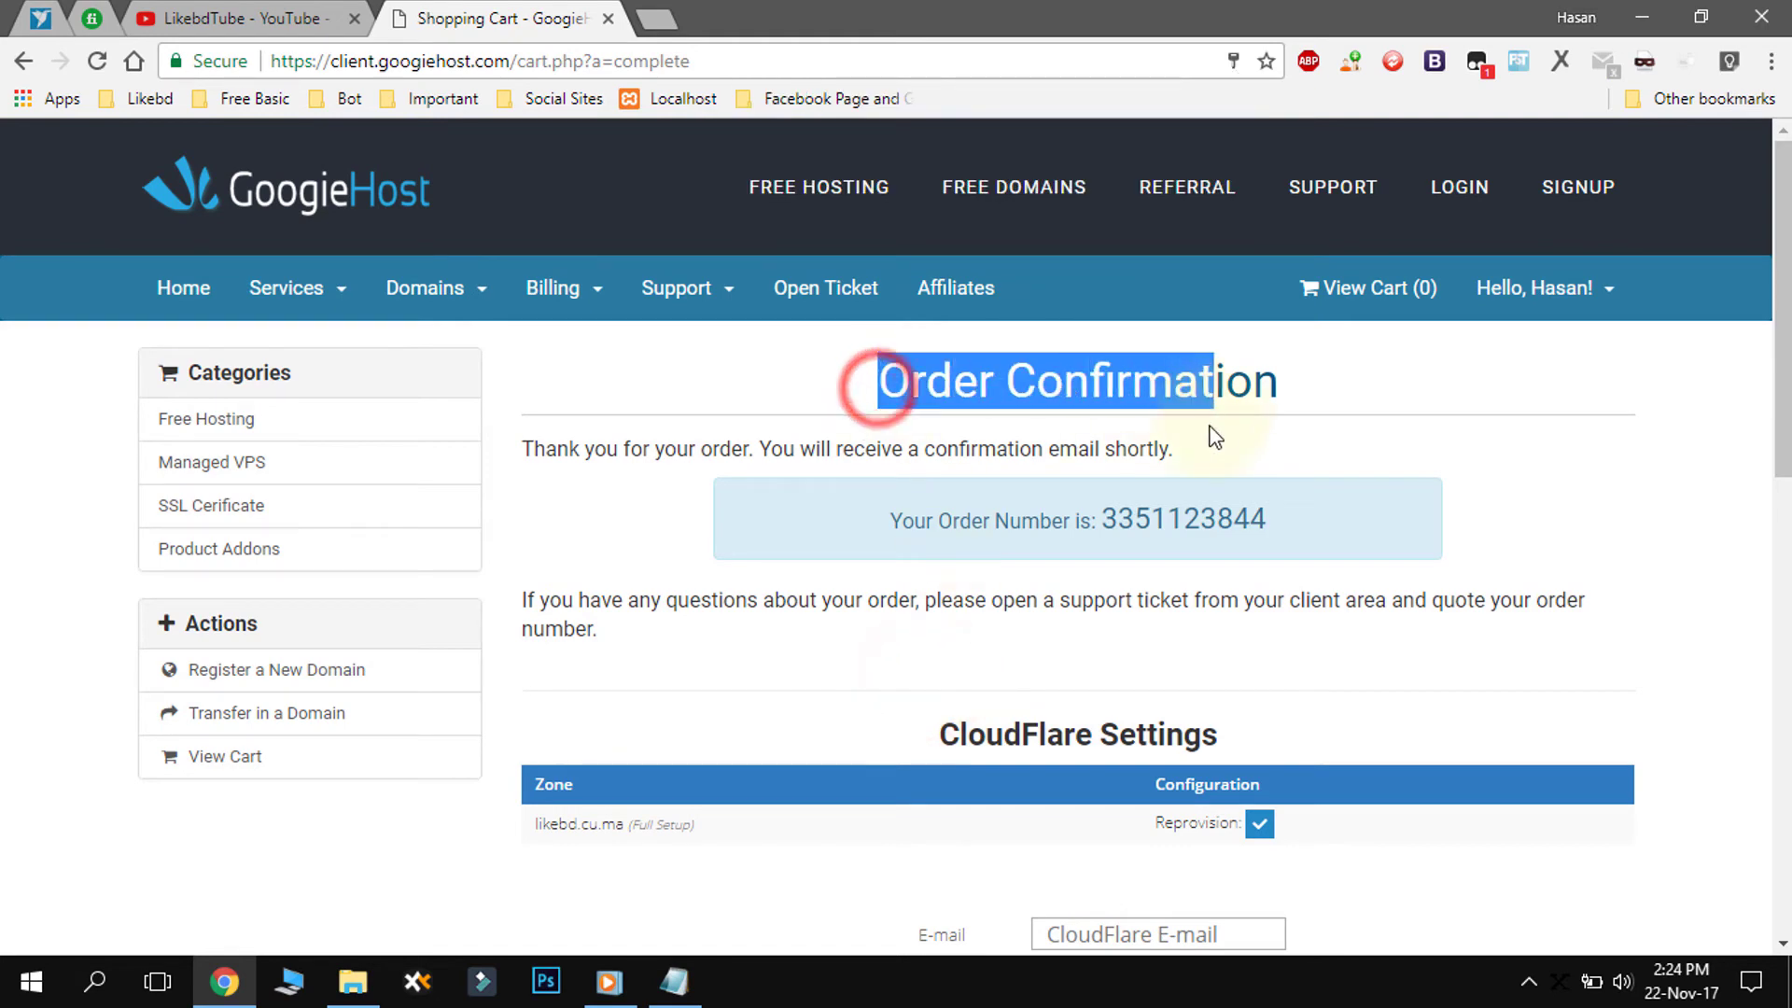
scroll(994, 672, down, 3)
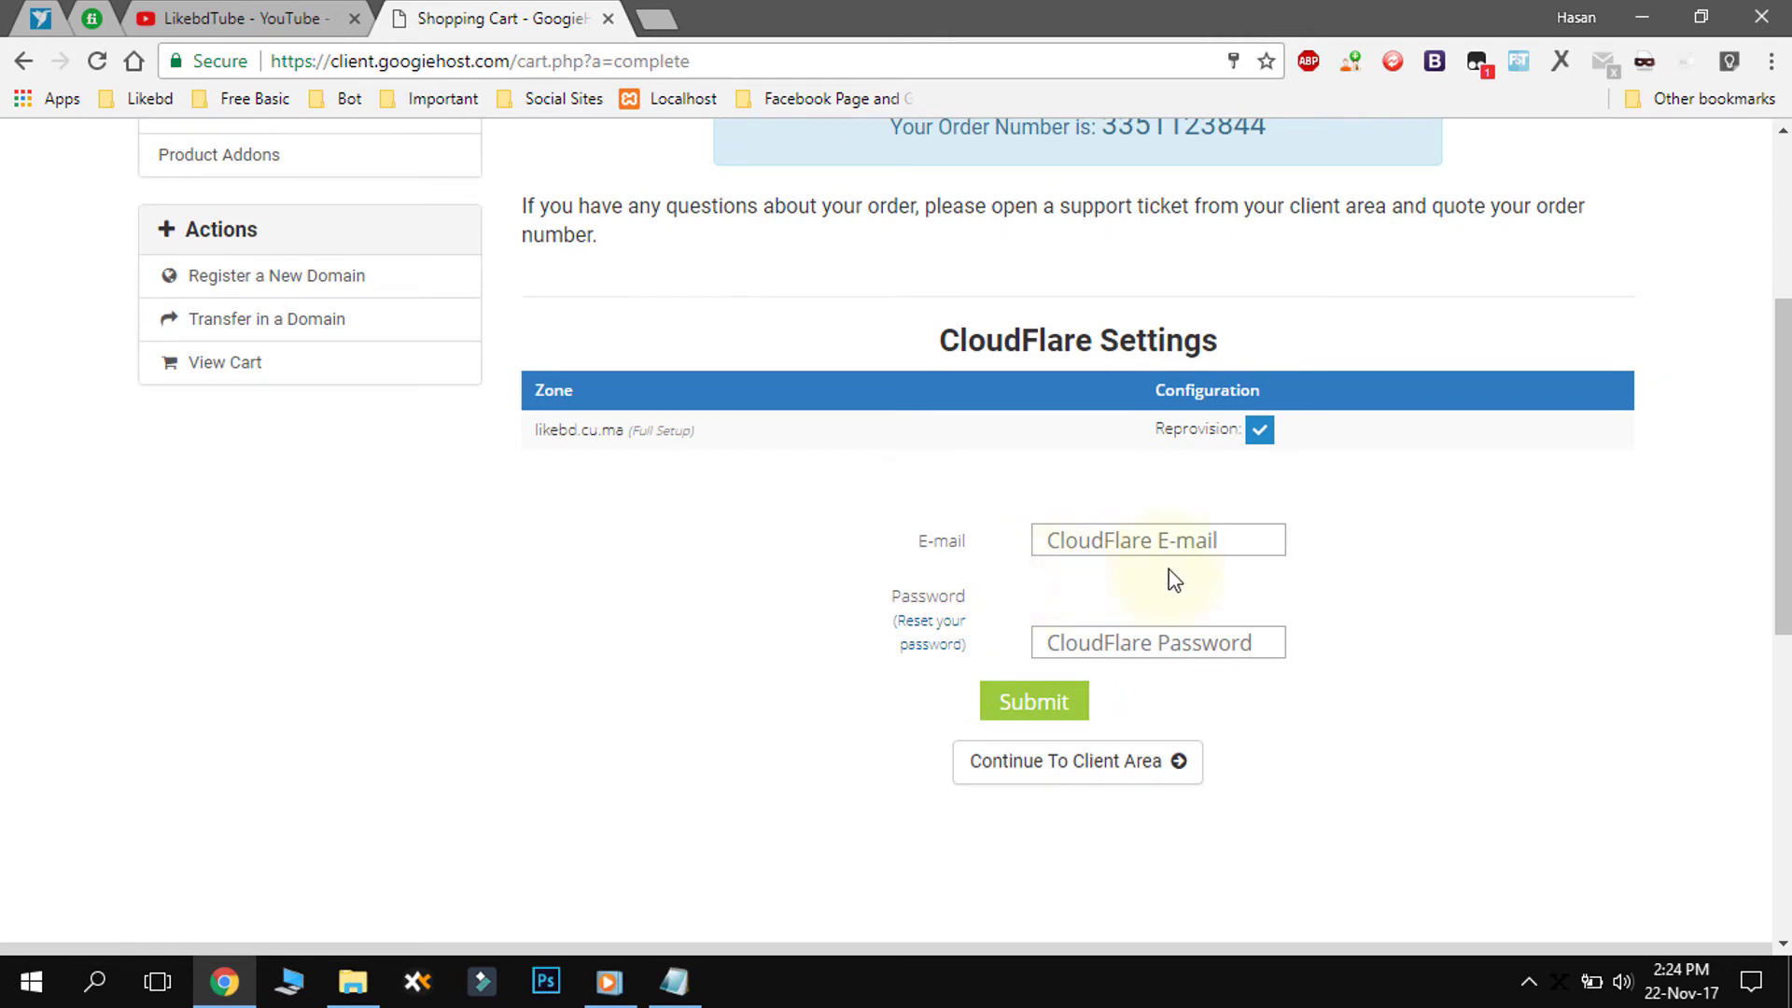
scroll(604, 439, up, 3)
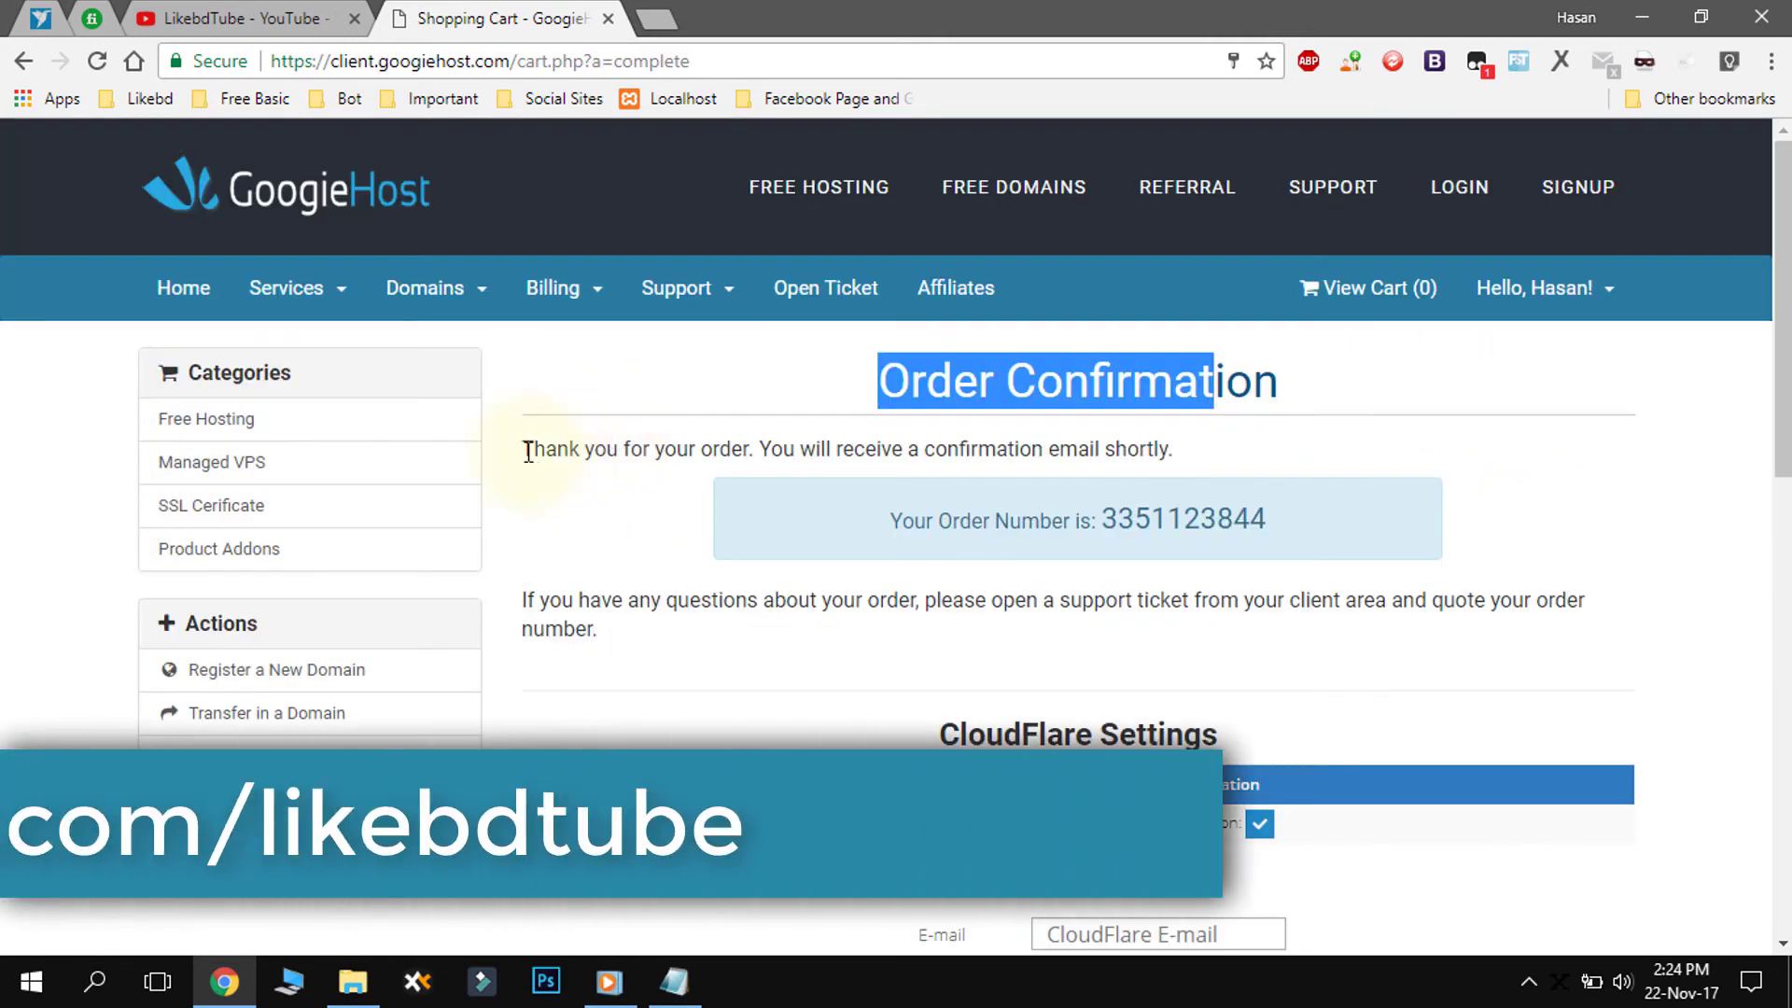
drag(523, 449, 1256, 446)
click(1251, 437)
- Highlight the order number line on the Order Confirmation page
double_click(1146, 518)
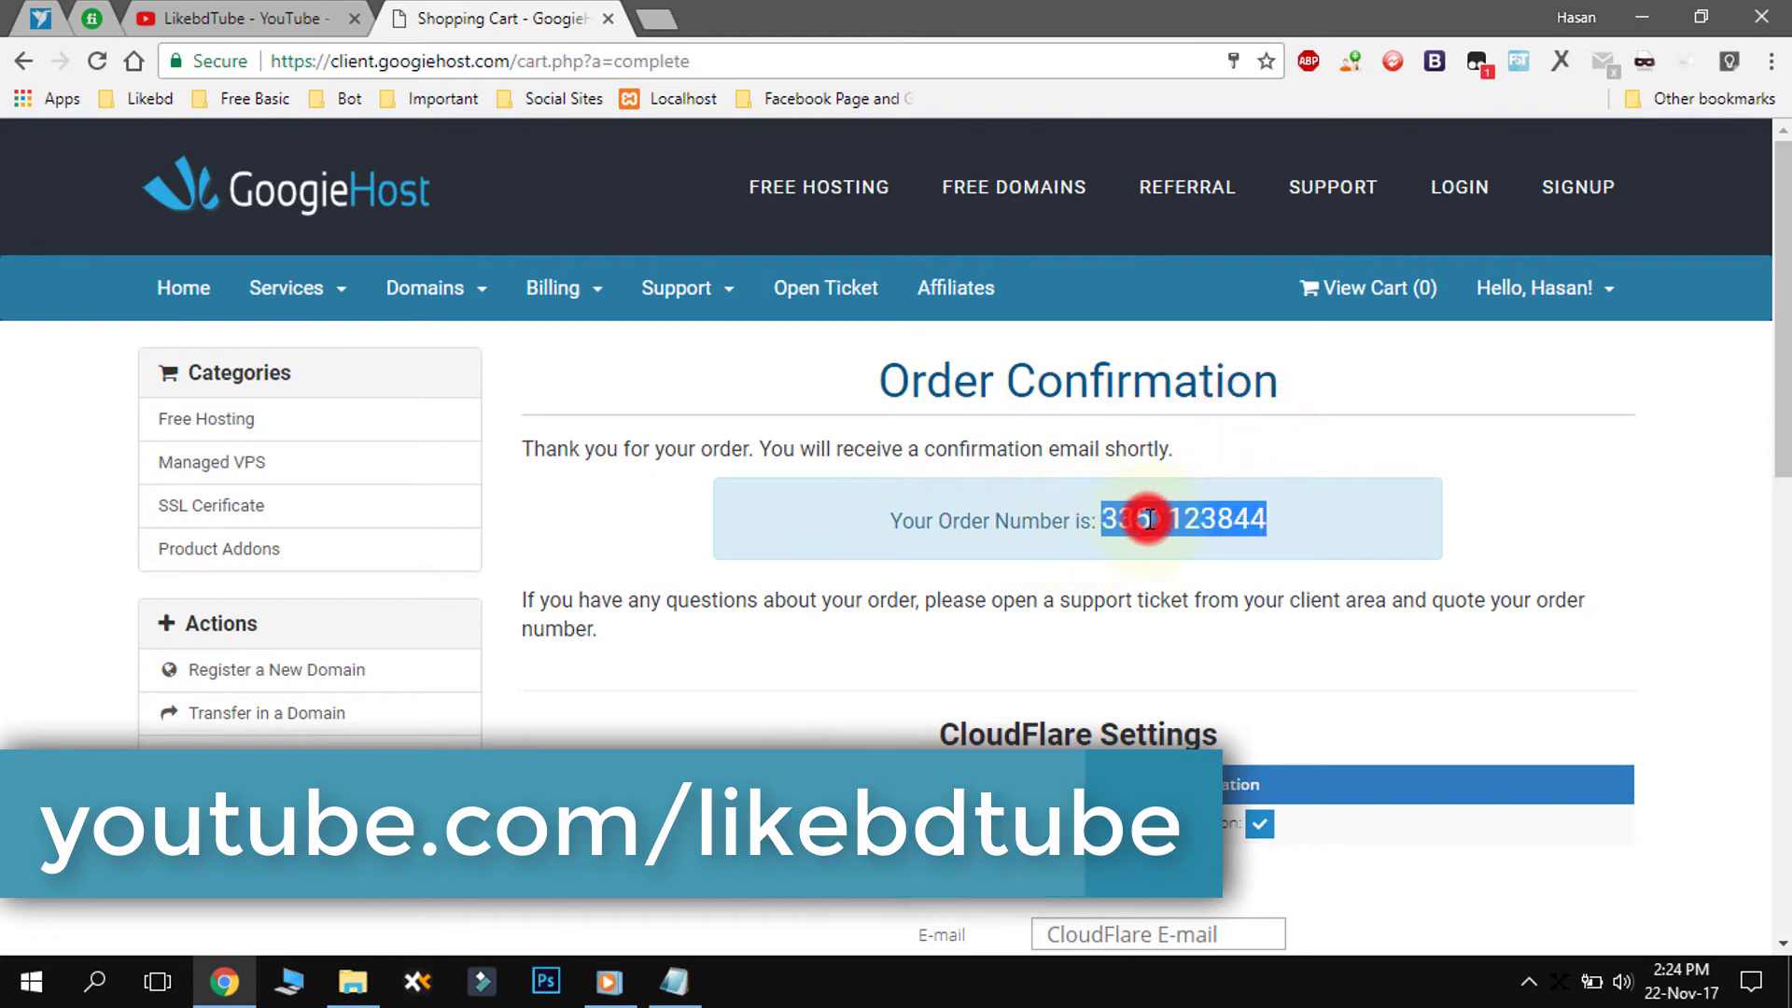
drag(892, 520, 1412, 541)
click(1412, 540)
scroll(915, 607, down, 3)
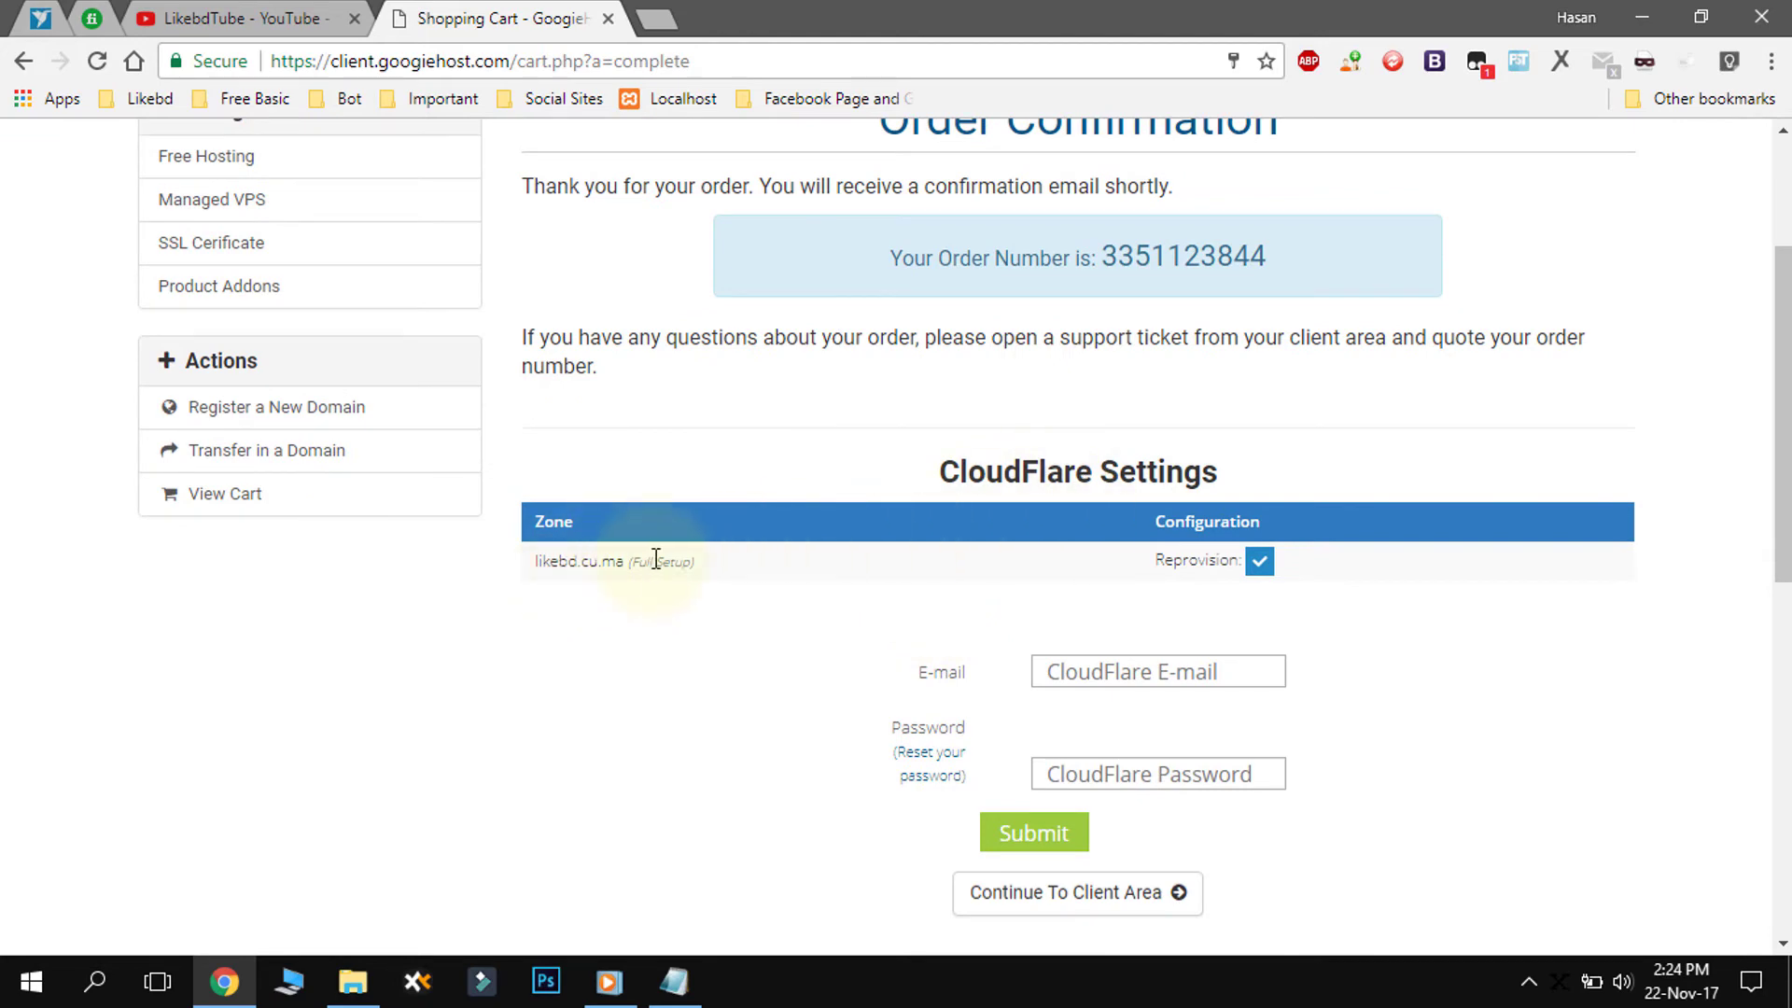
- Look over the CloudFlare e-mail and password fields, then skip to the client area
click(1110, 672)
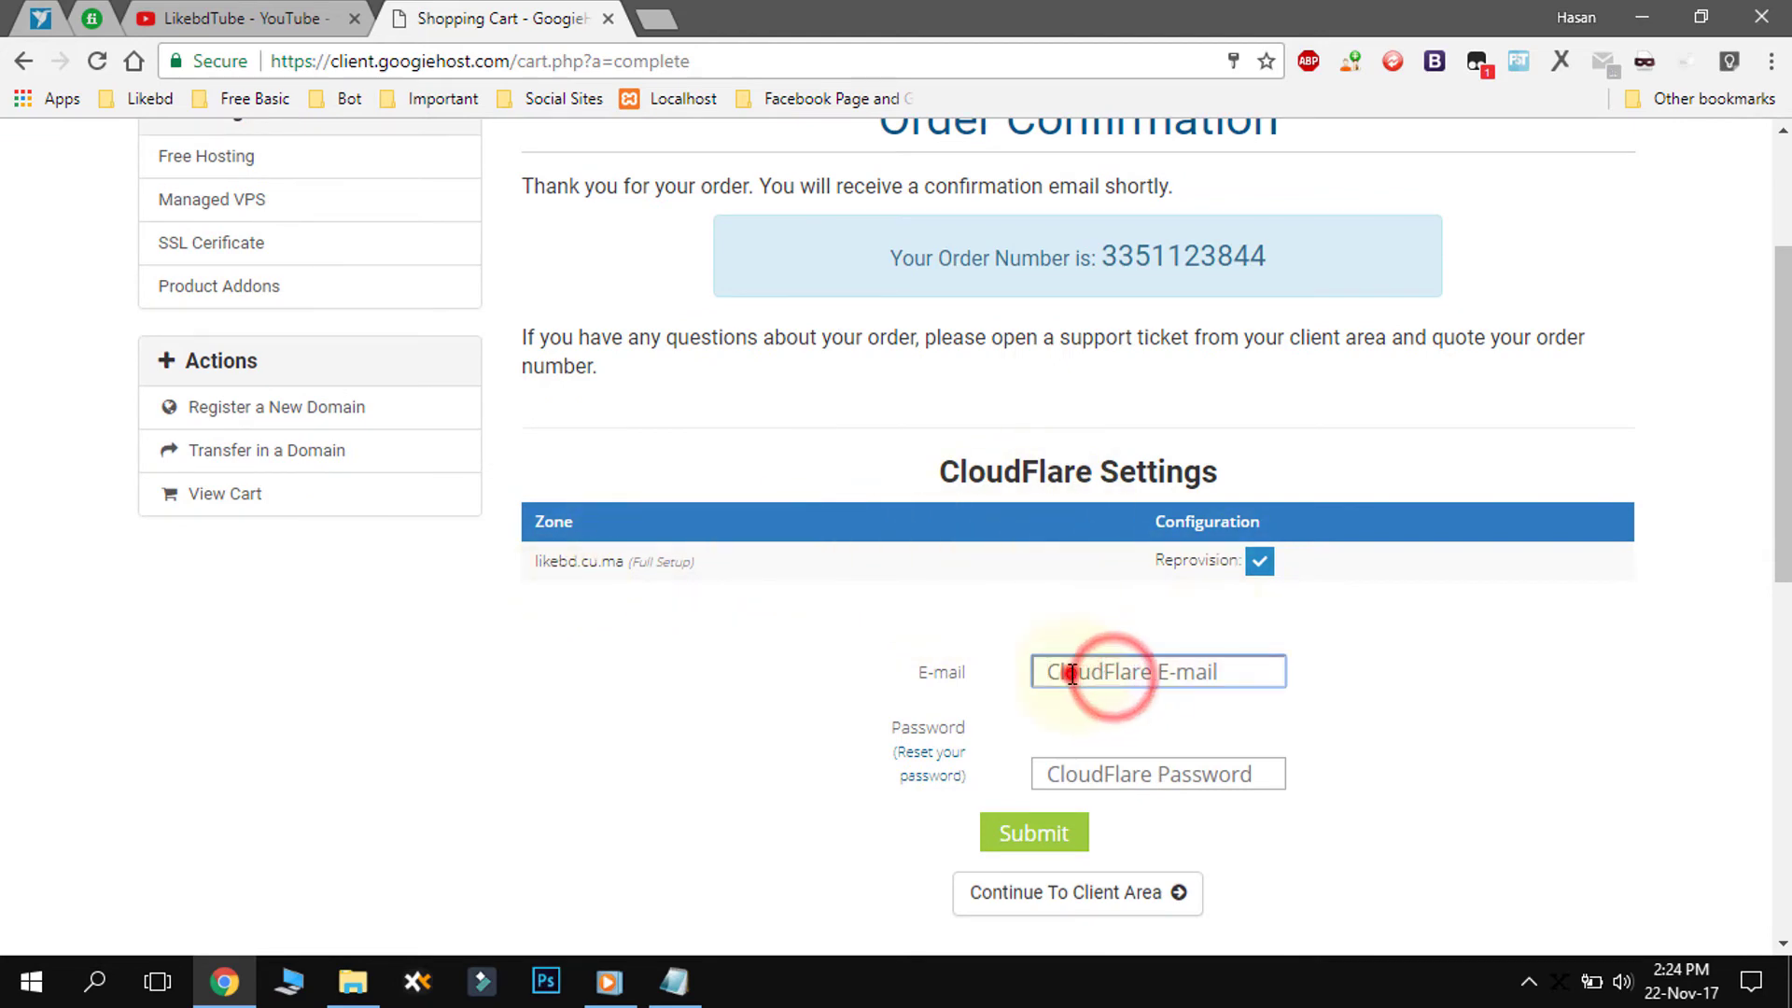
click(940, 682)
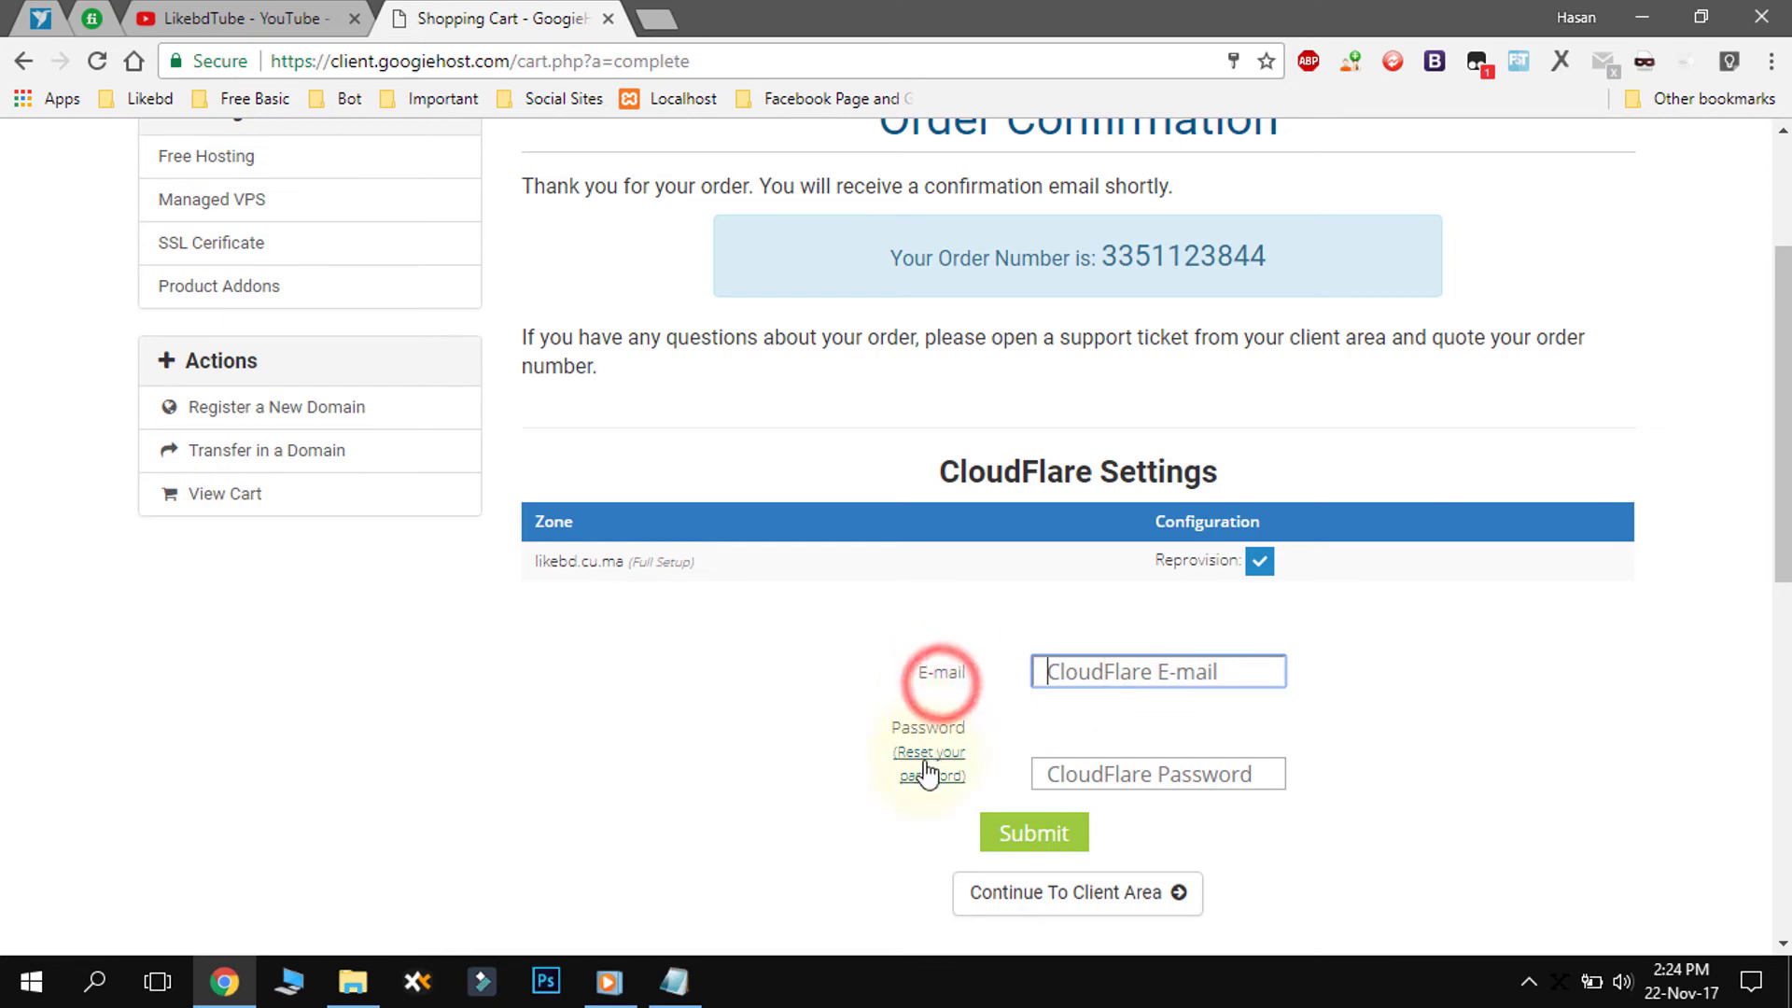
click(1127, 772)
click(1101, 674)
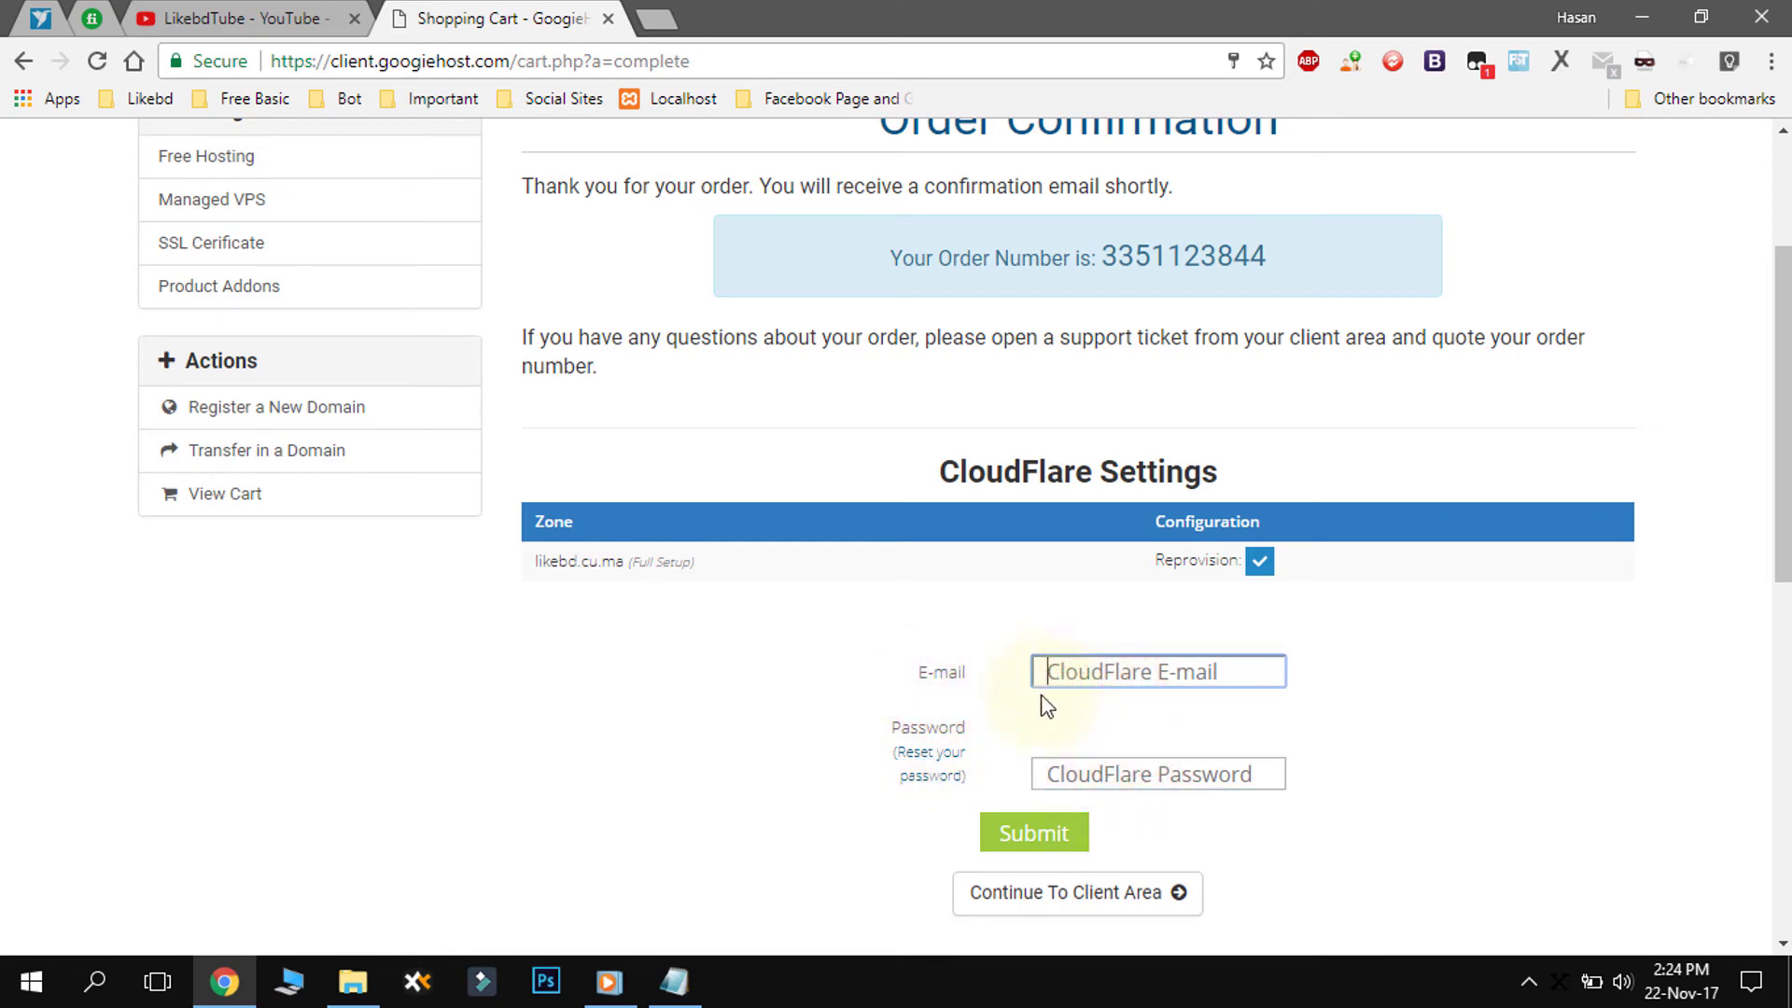
click(1056, 914)
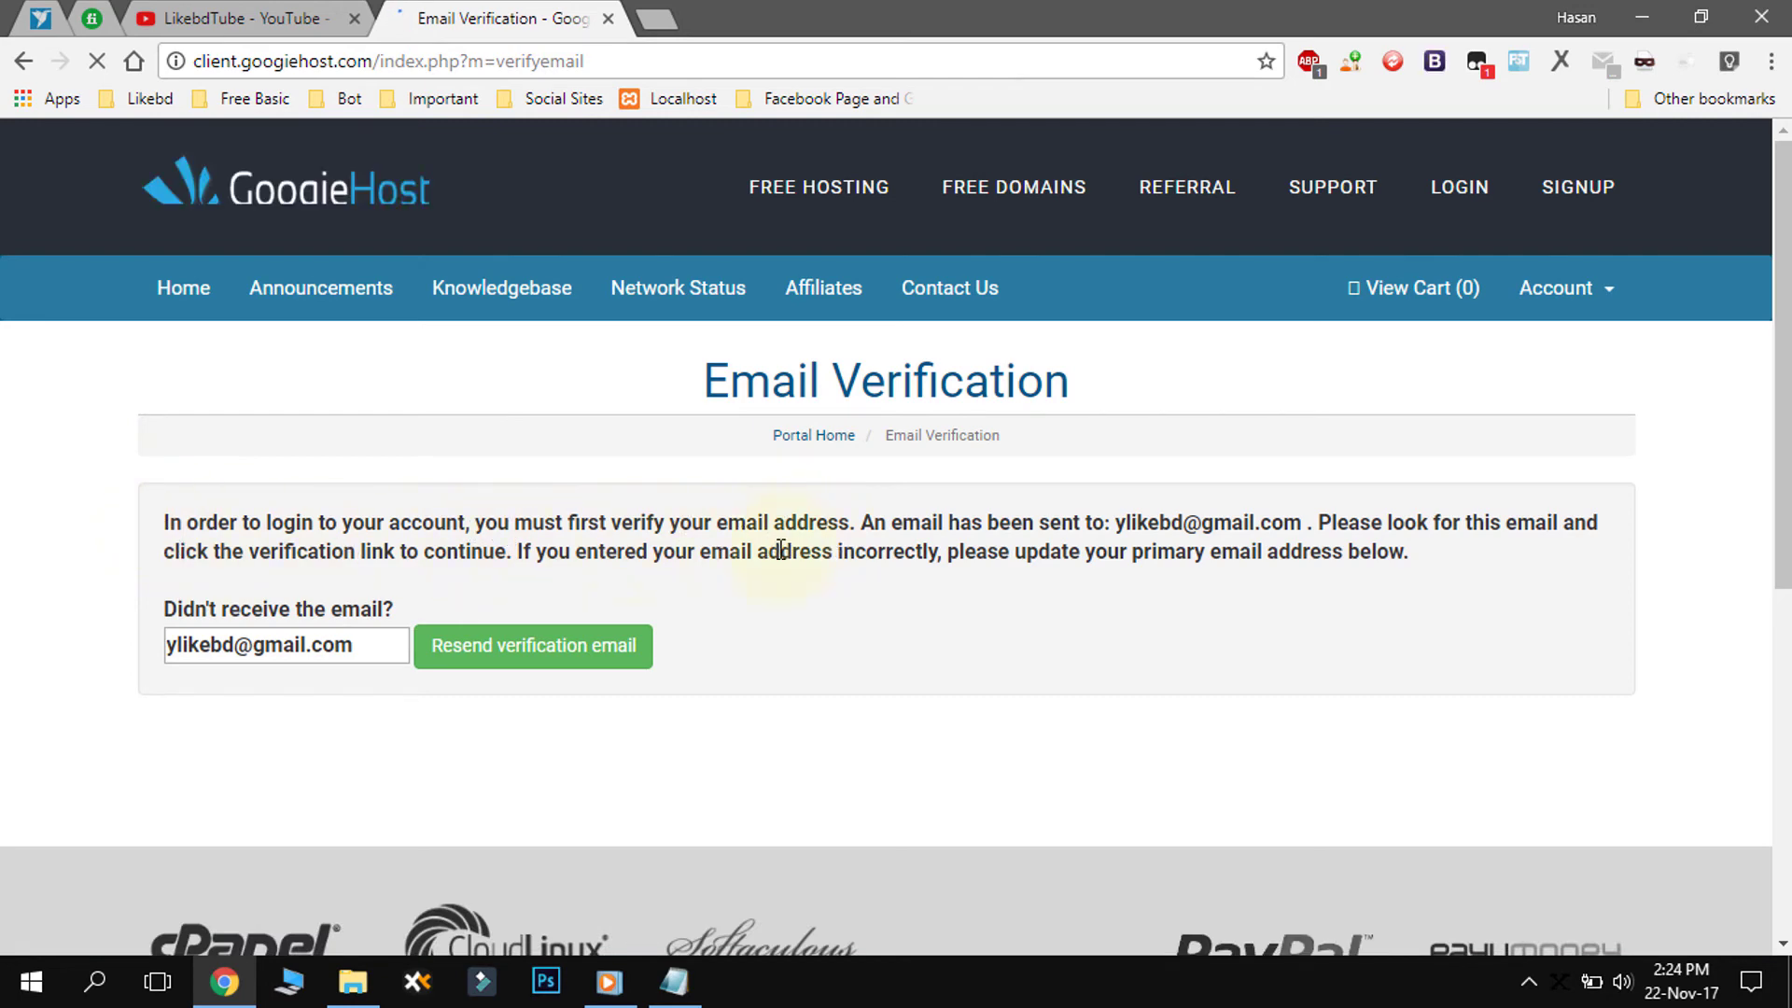
- Highlight the address the verification e-mail was sent to, then start a new browser tab
drag(1124, 523, 1330, 523)
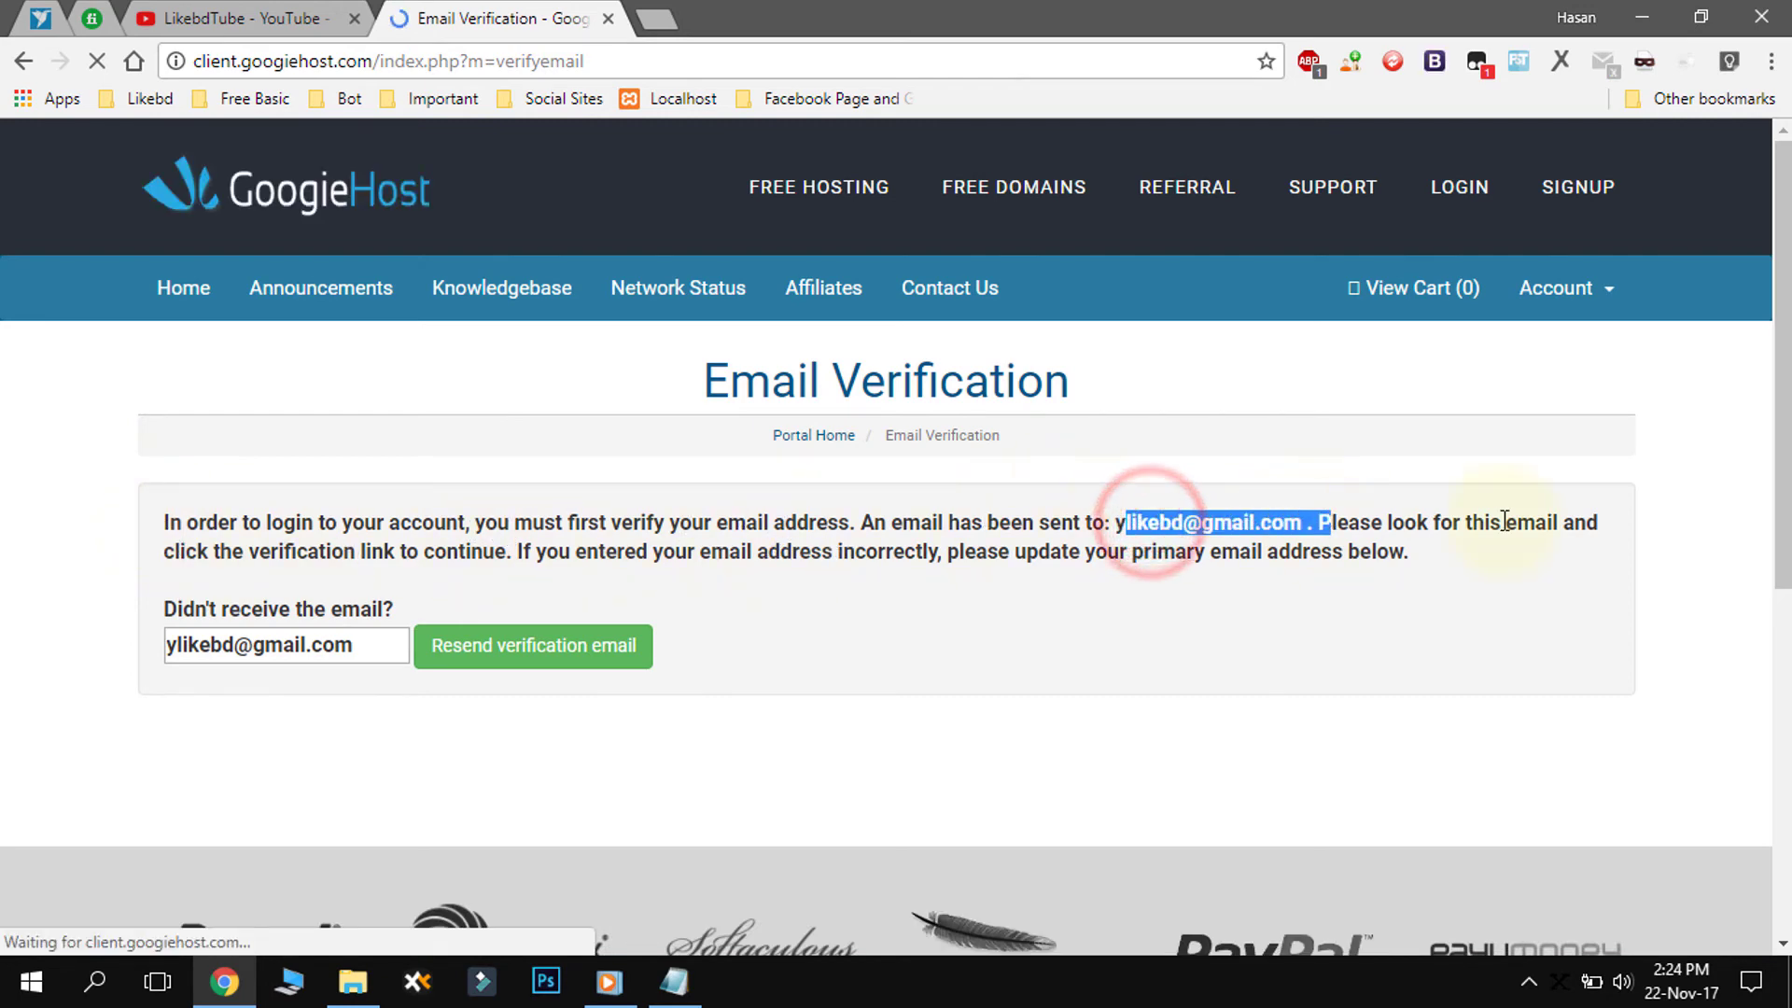
click(1130, 546)
drag(1120, 525, 1271, 524)
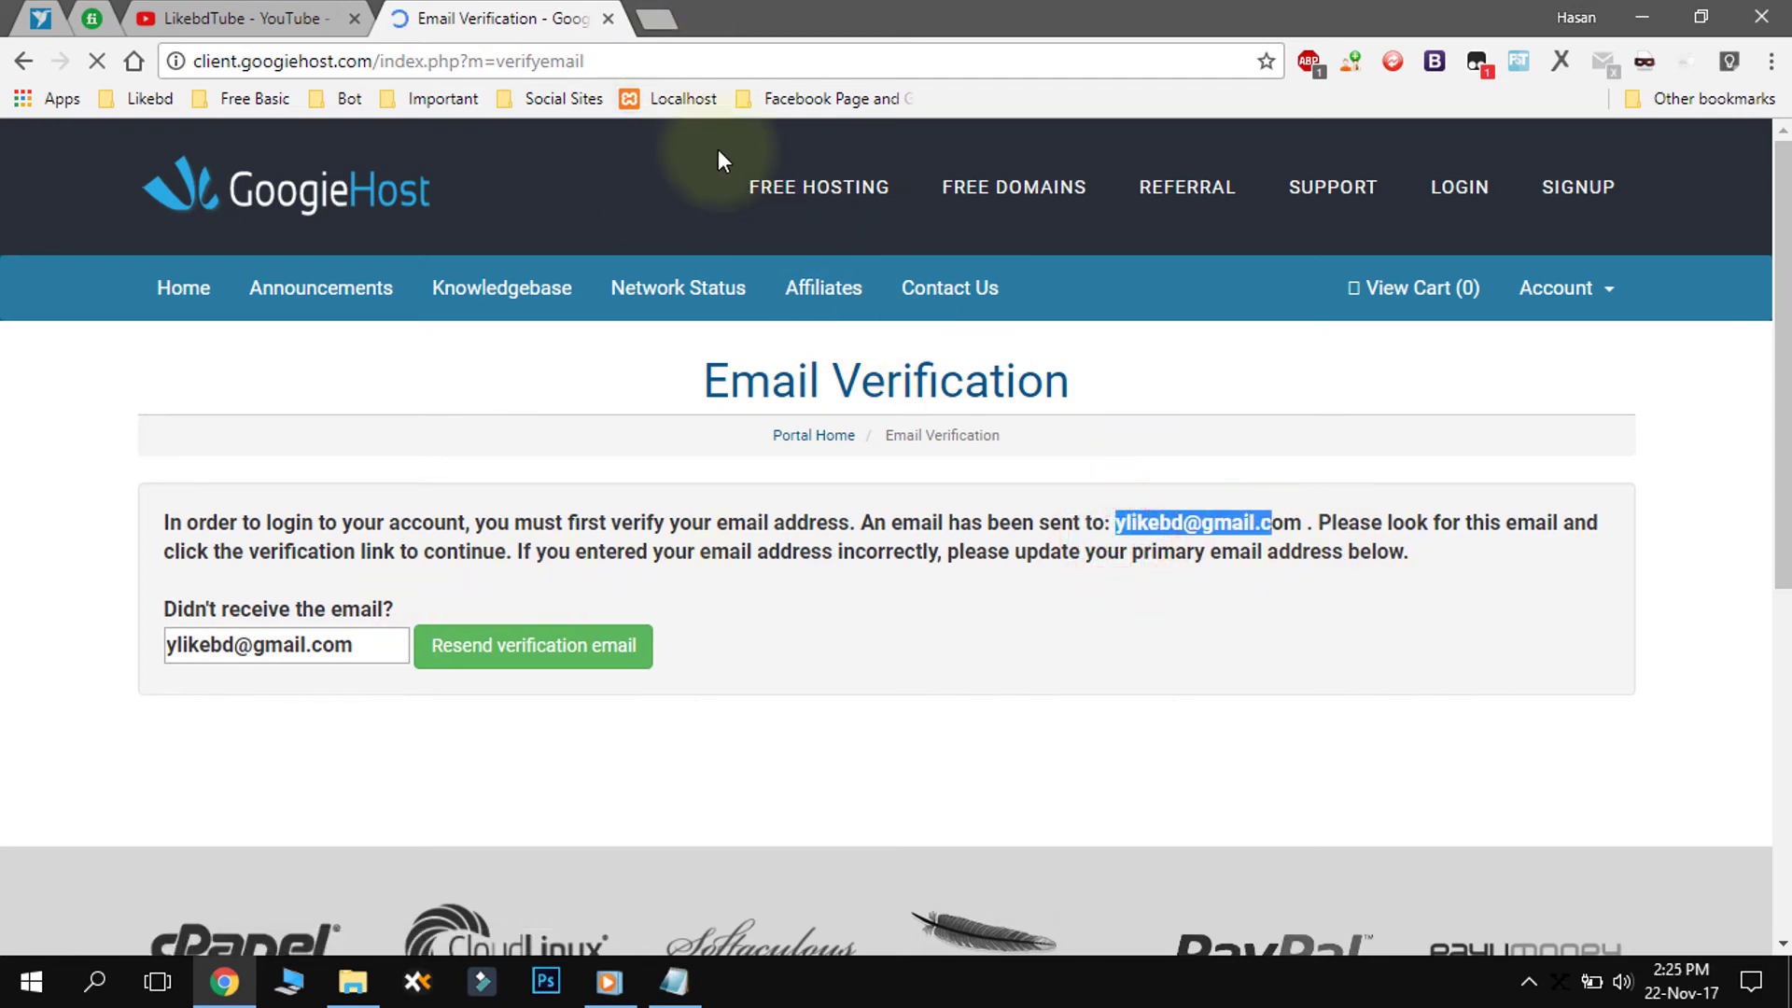
click(655, 21)
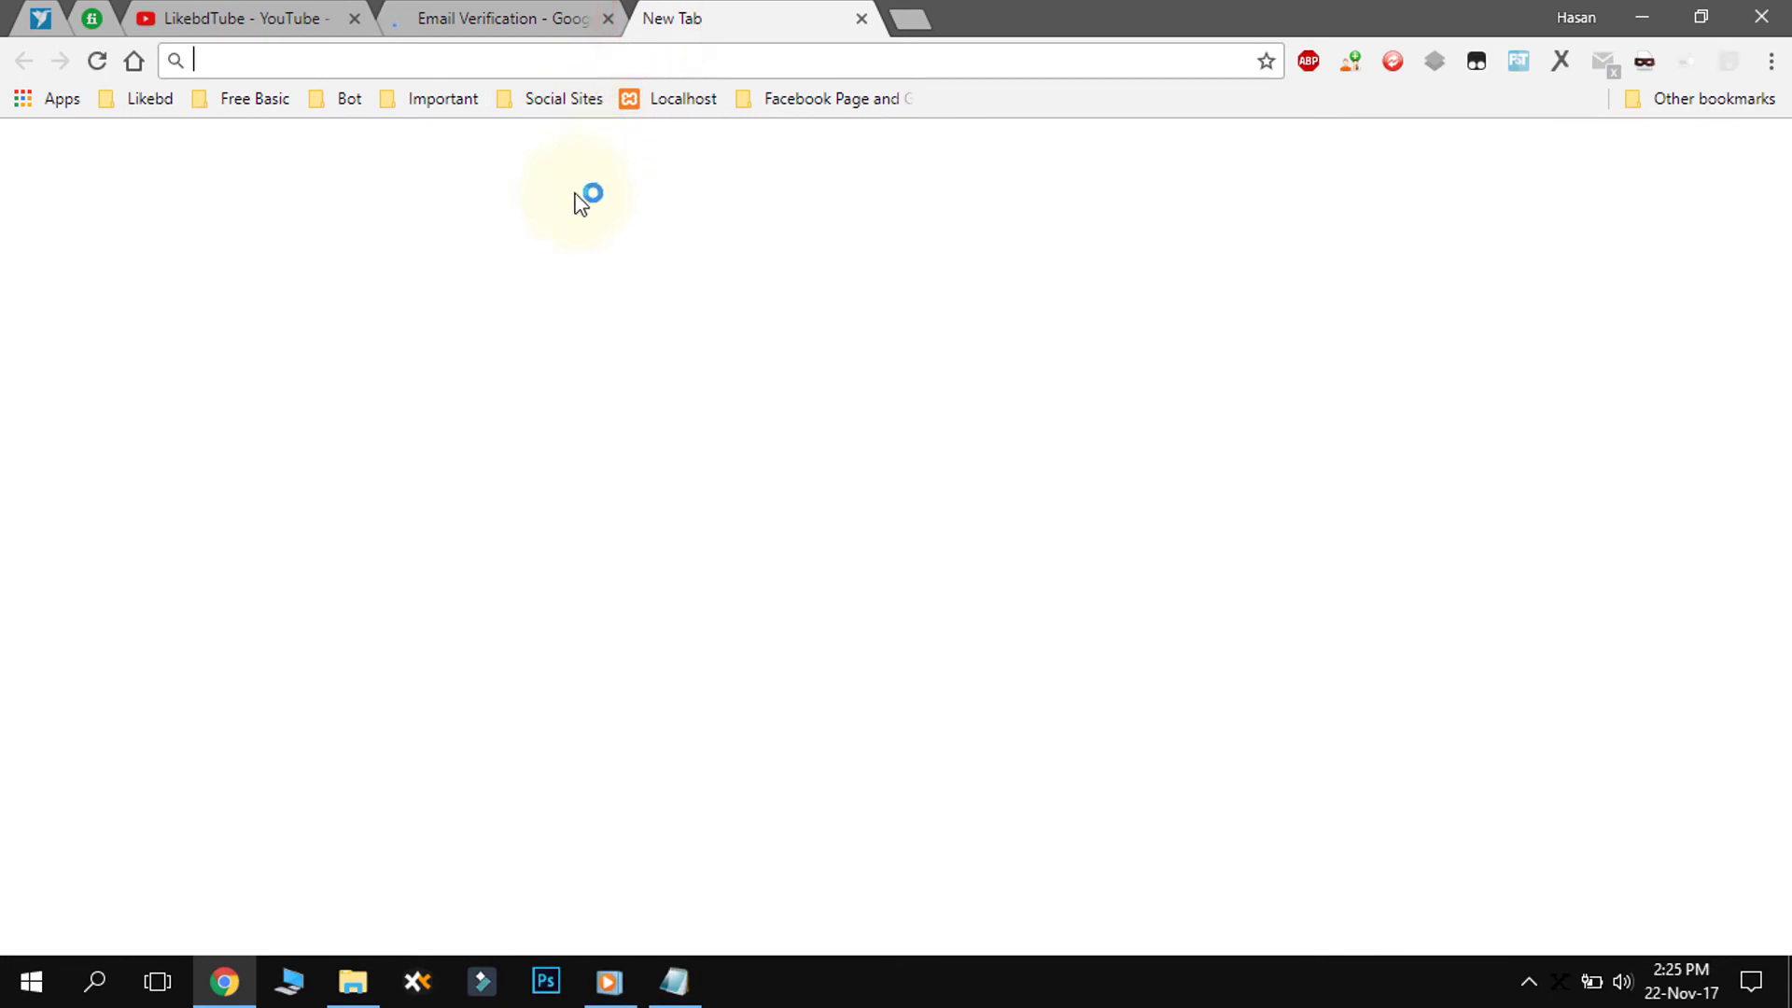
- Load gmail.com in the new Chrome tab
text(gmail.com)
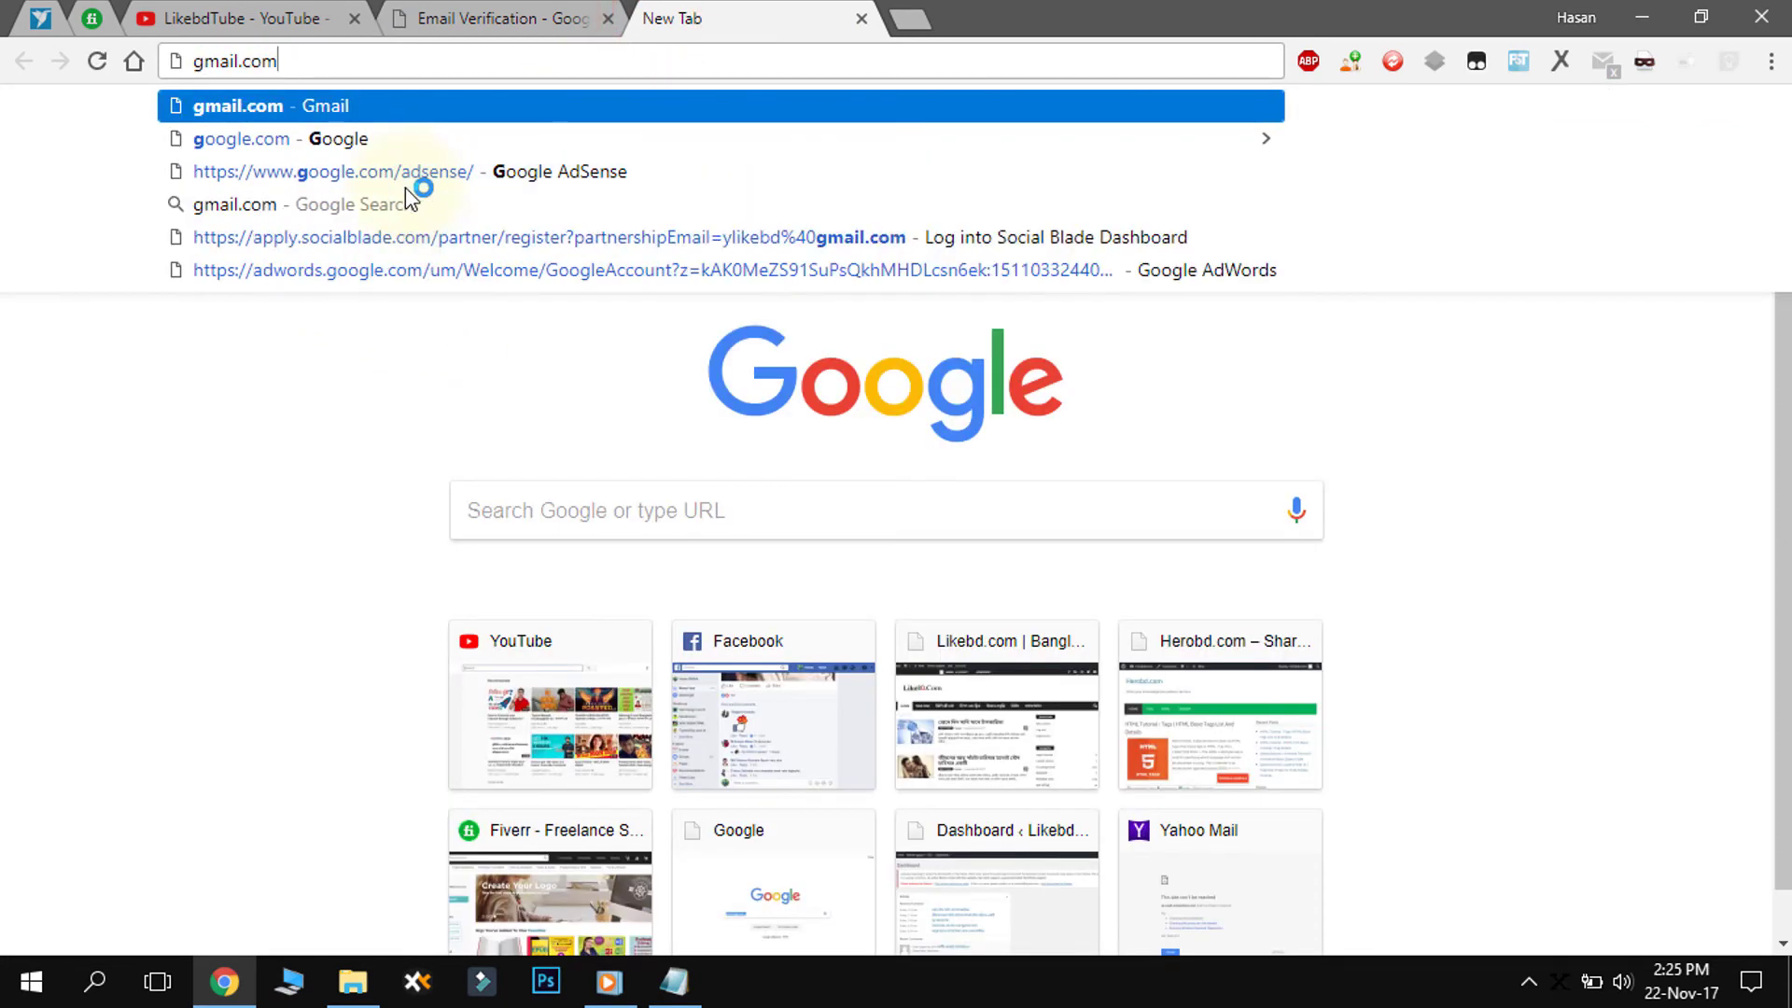
key(Return)
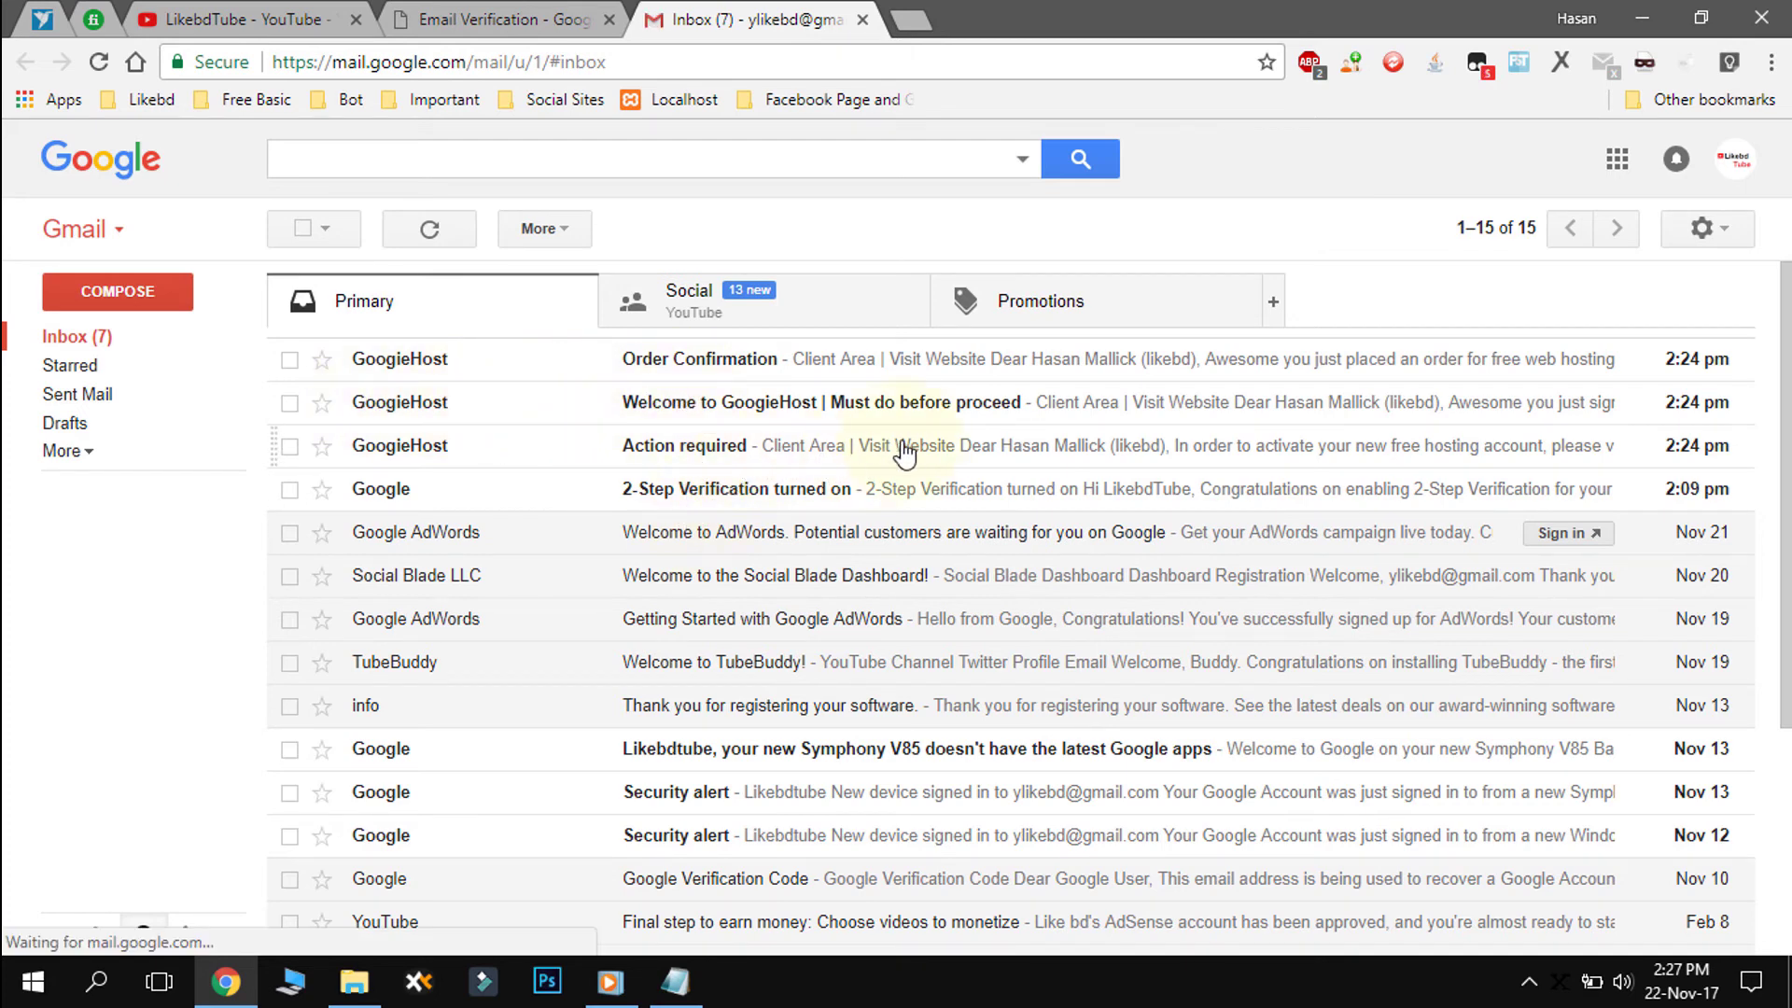
- Open GoogieHost's Order Confirmation email in Gmail and highlight its order number
click(682, 364)
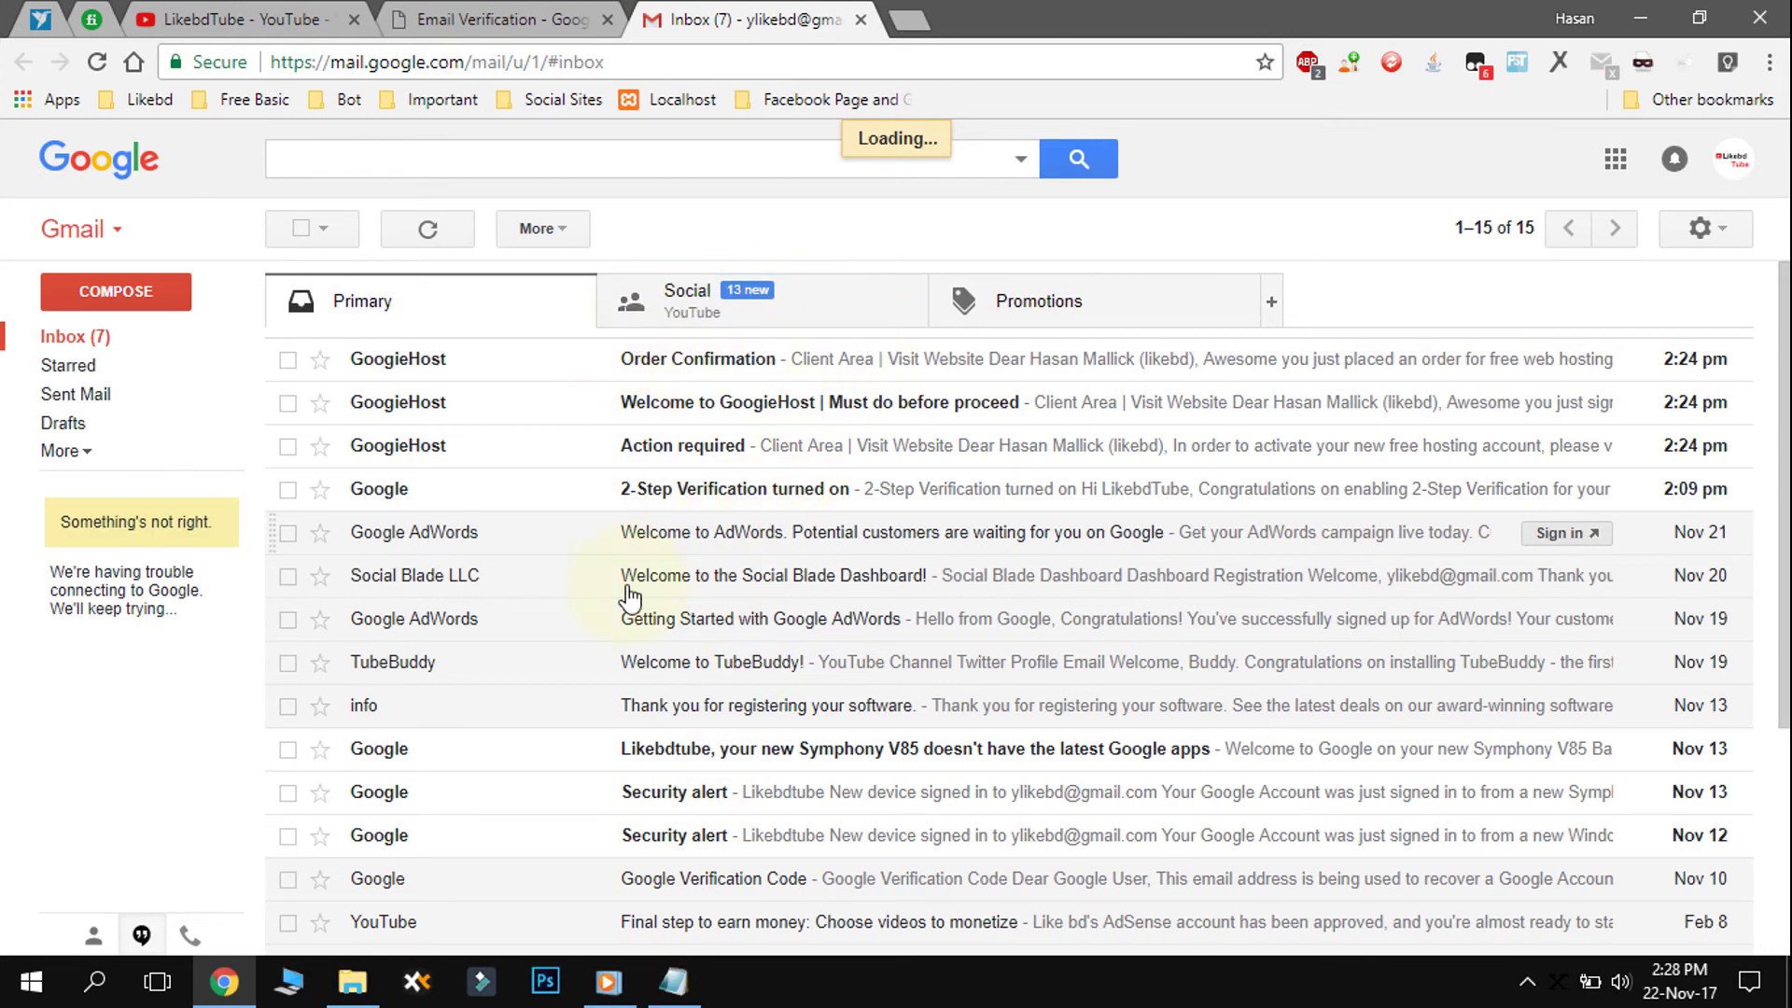
click(1054, 359)
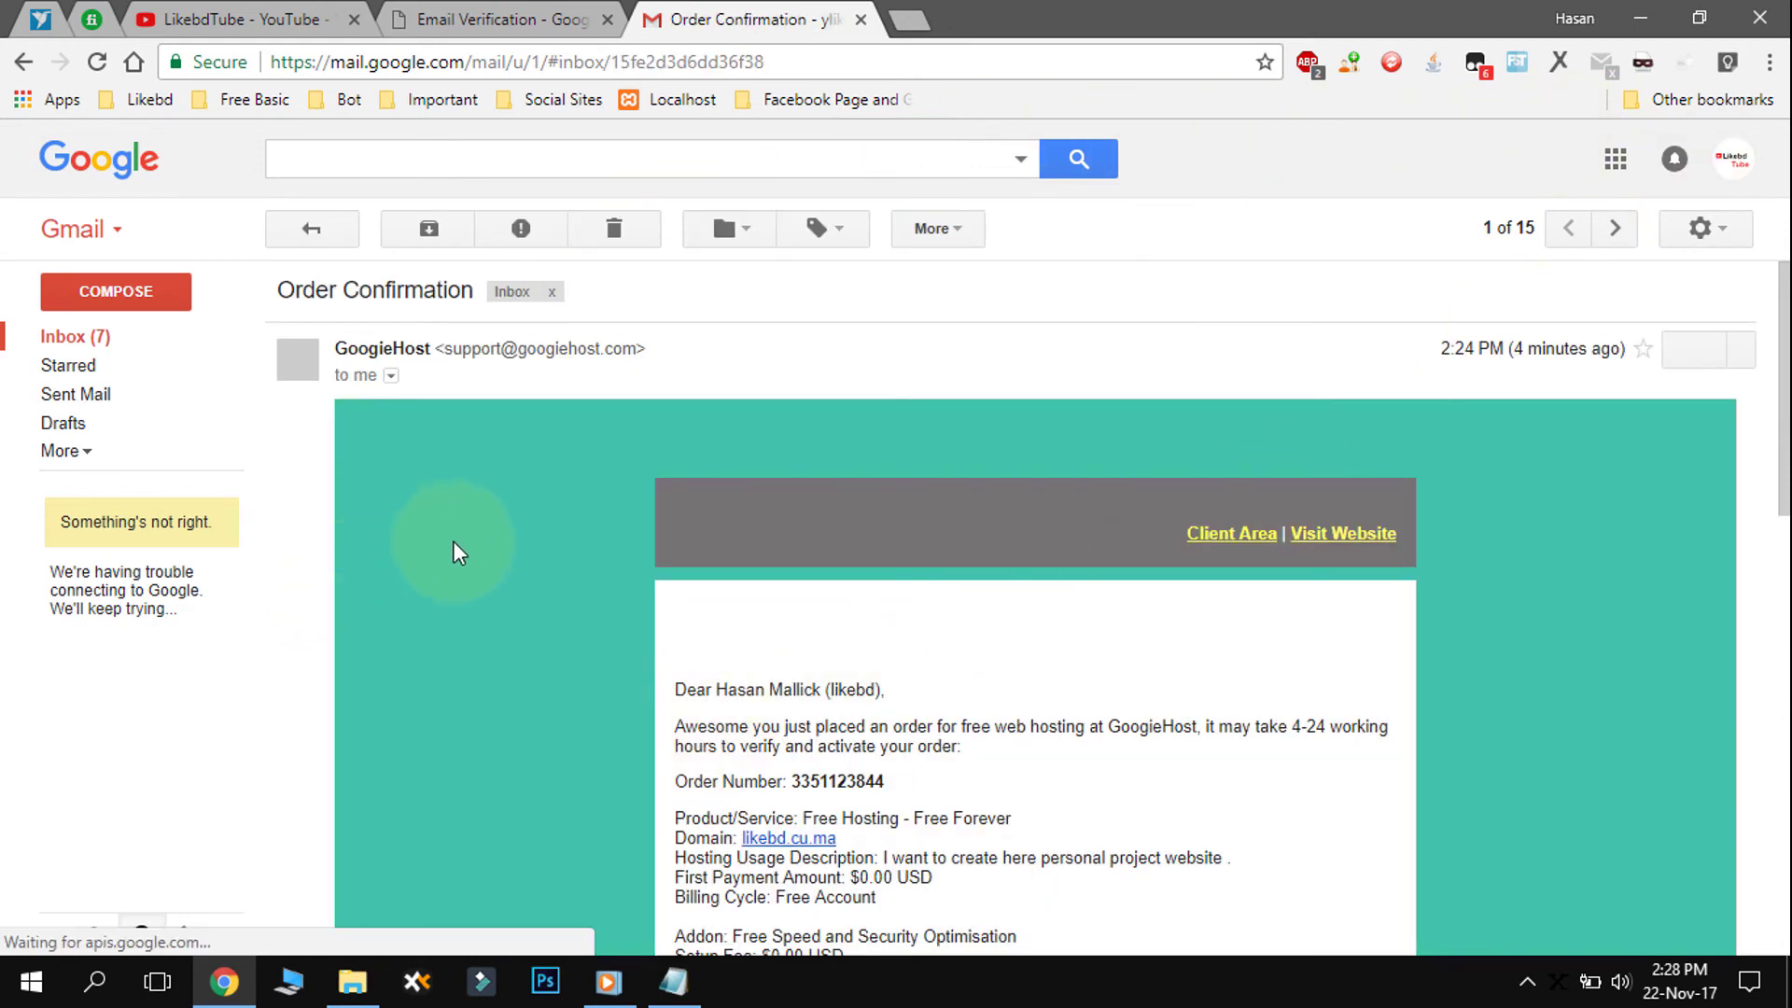
scroll(481, 547, down, 2)
scroll(486, 548, down, 2)
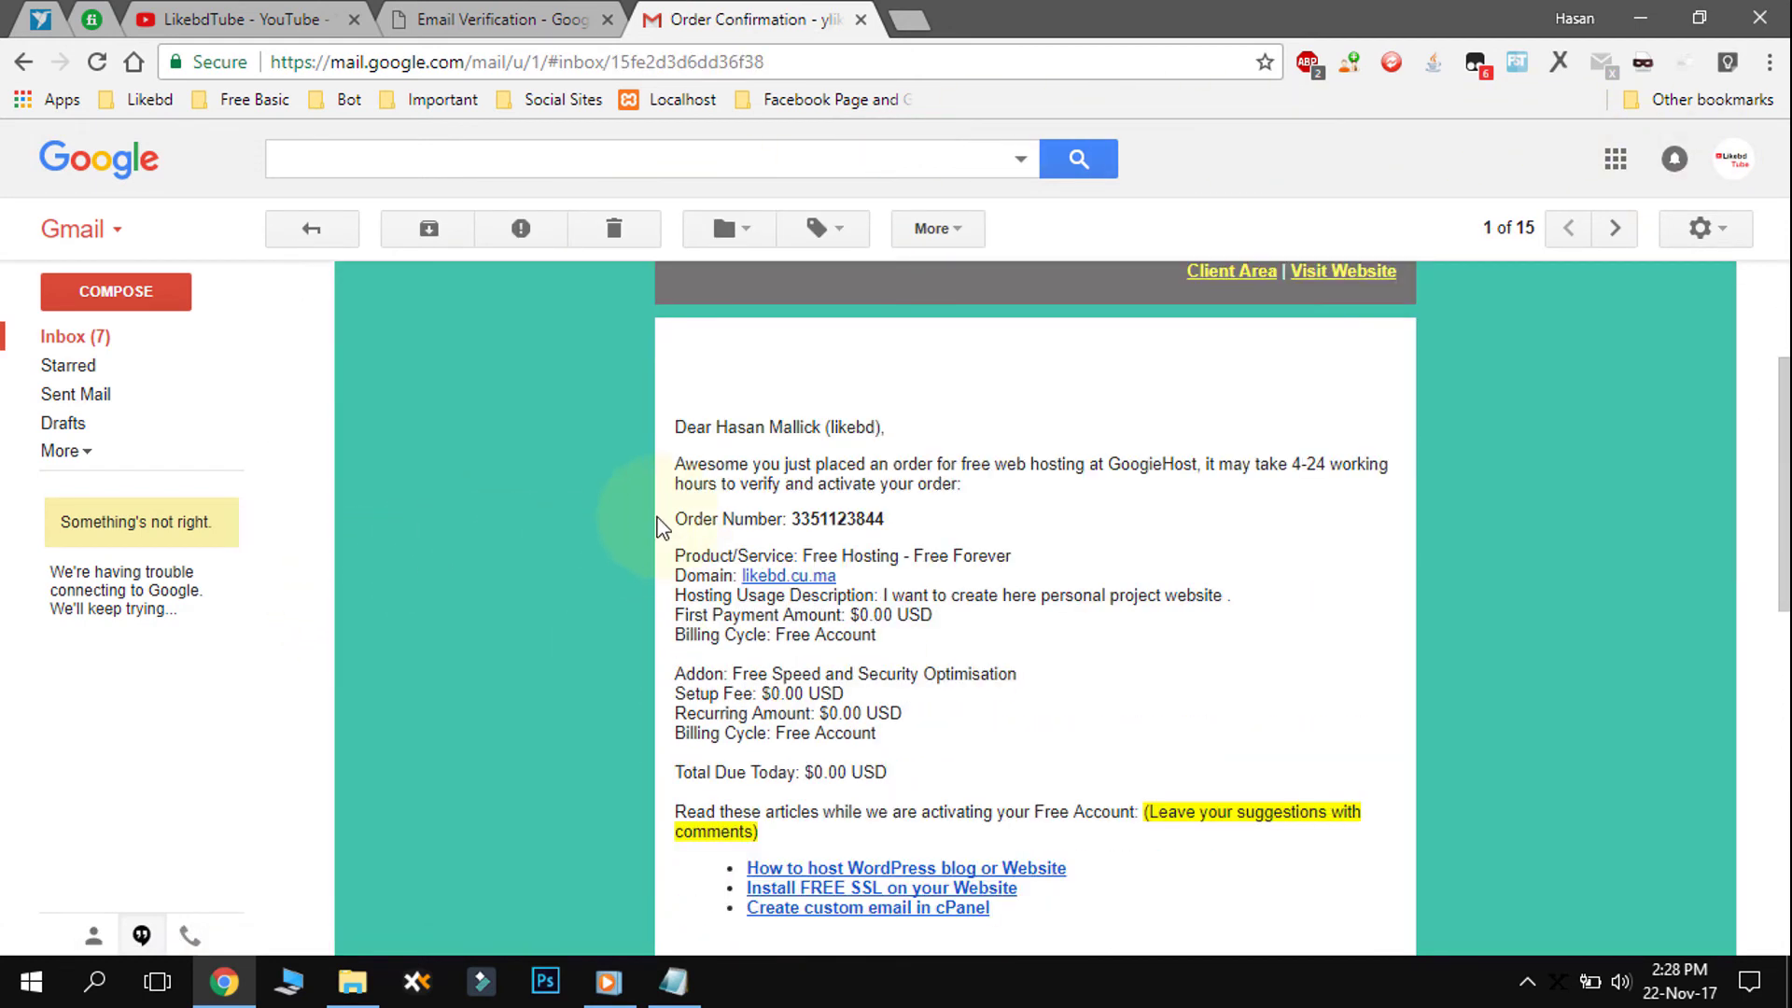
double_click(813, 515)
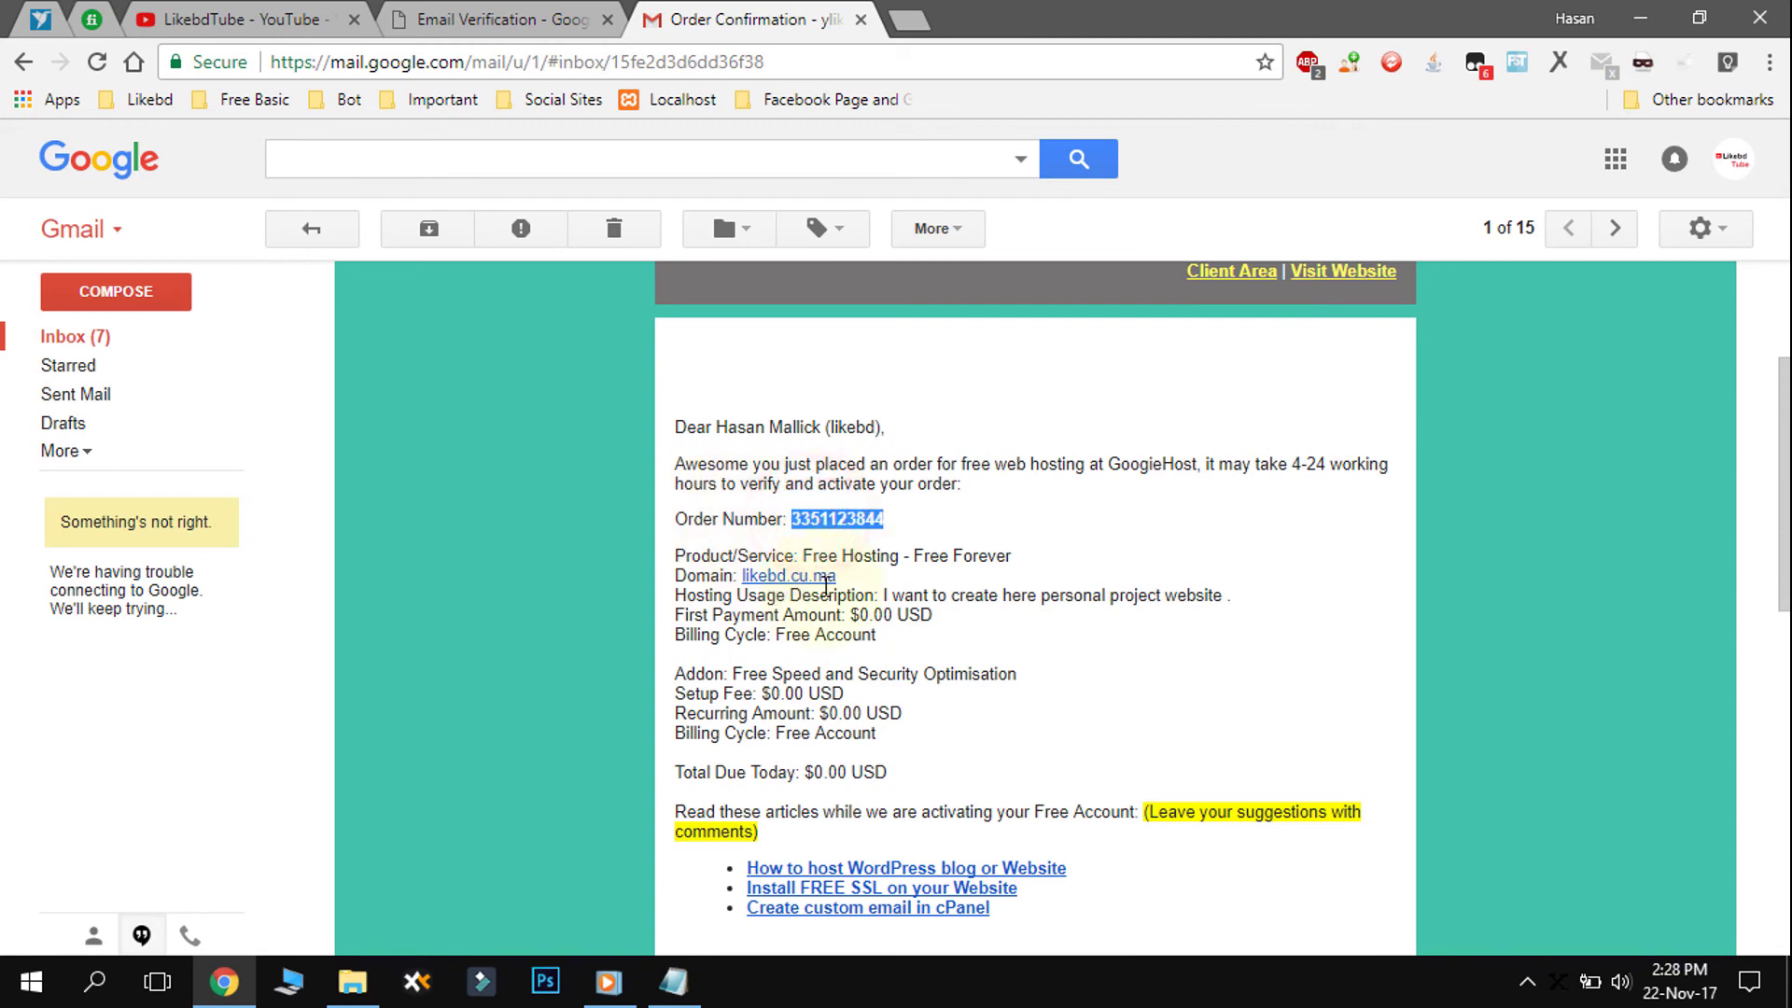